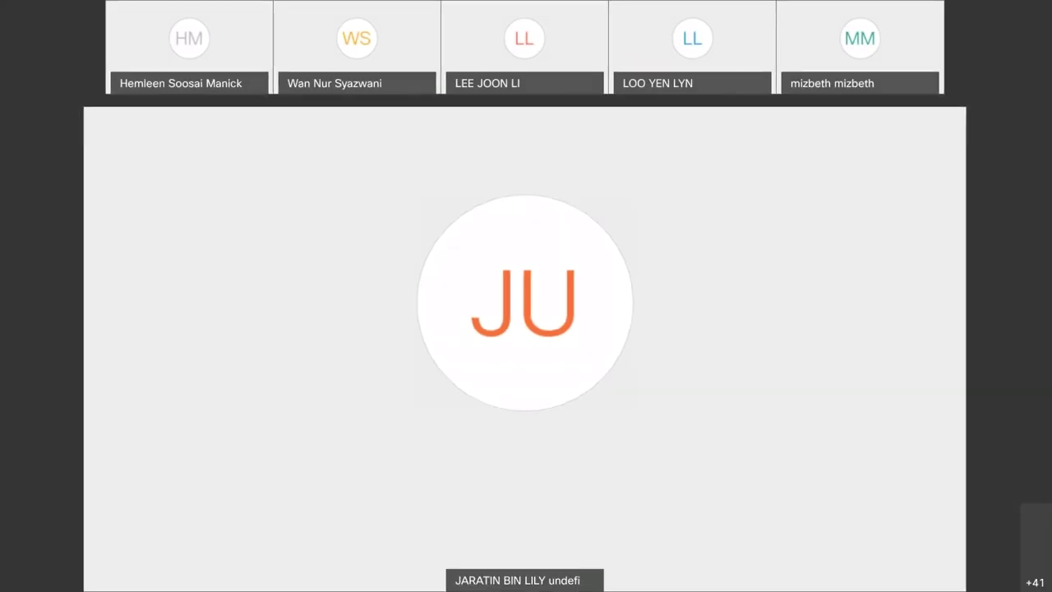
# Step: Switch to Mendeley Desktop and add all three PDF files from the Desktop folder mendeley > article2 to the library
pyautogui.hotkey('alt', 'Tab')
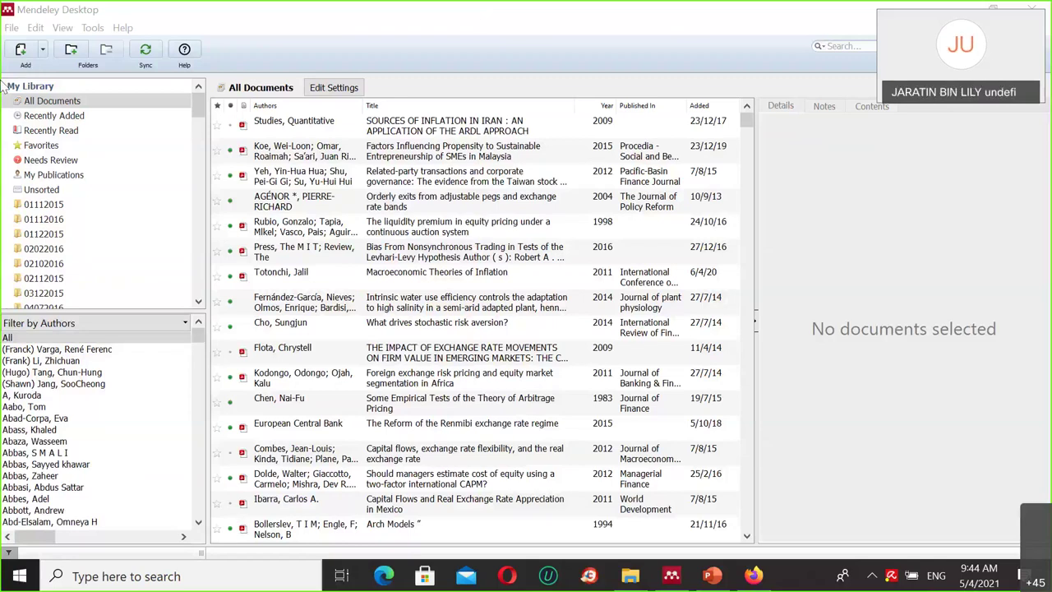
pyautogui.click(46, 102)
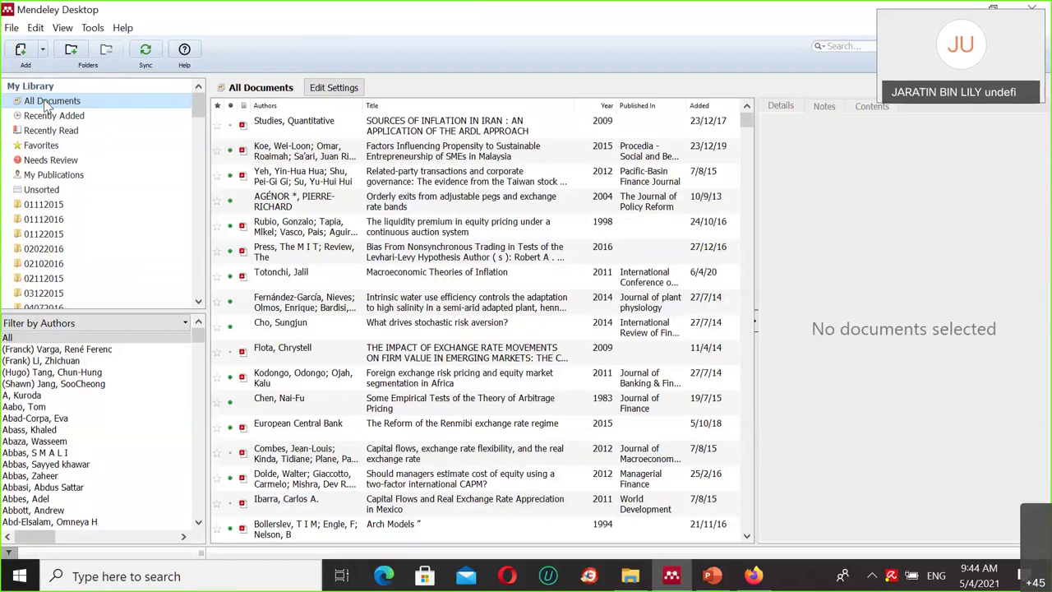
pyautogui.click(42, 51)
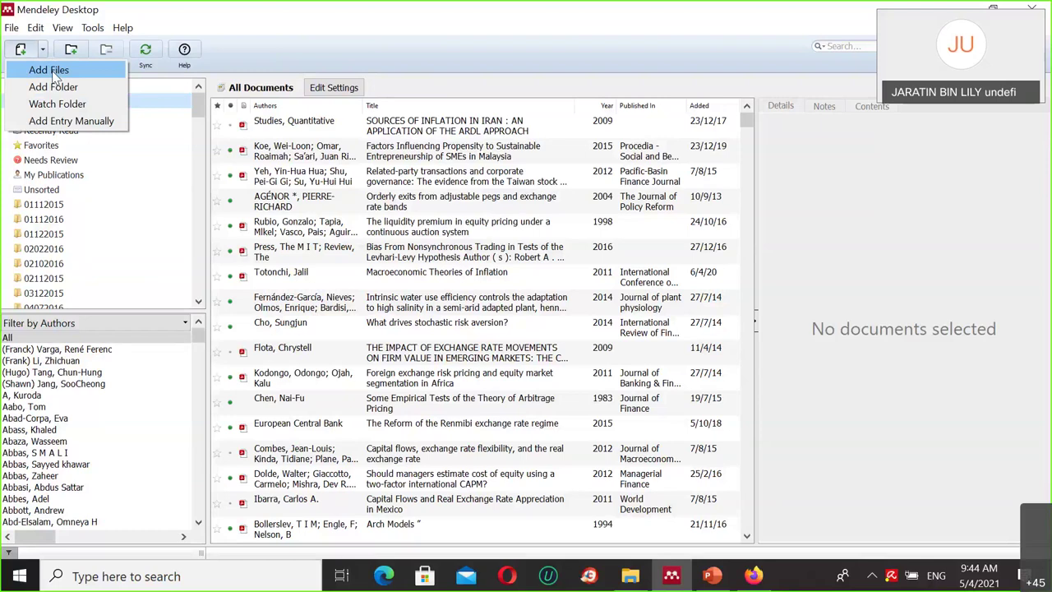
pyautogui.click(51, 72)
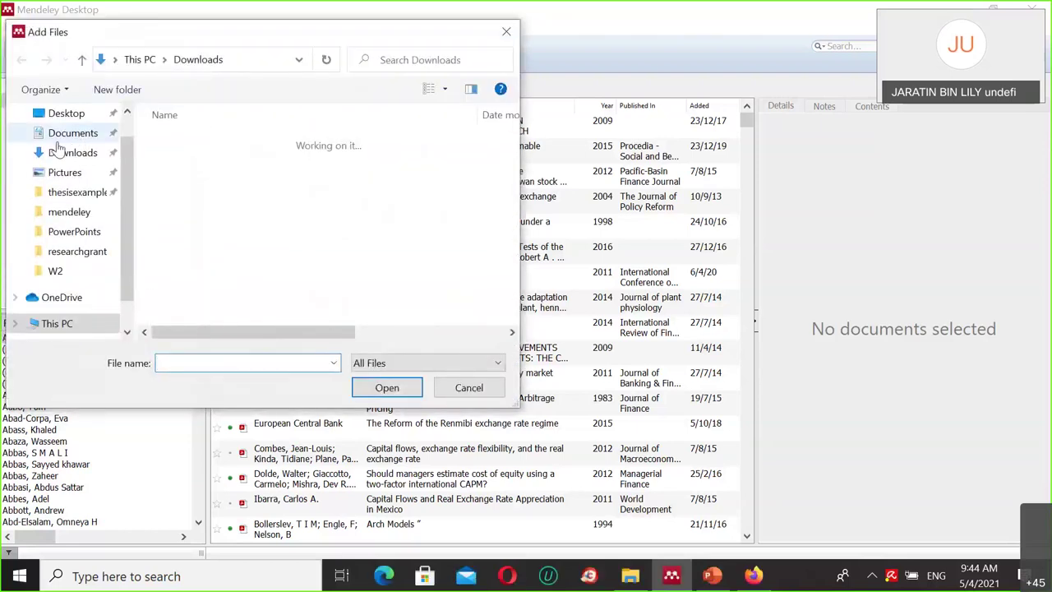
pyautogui.click(70, 159)
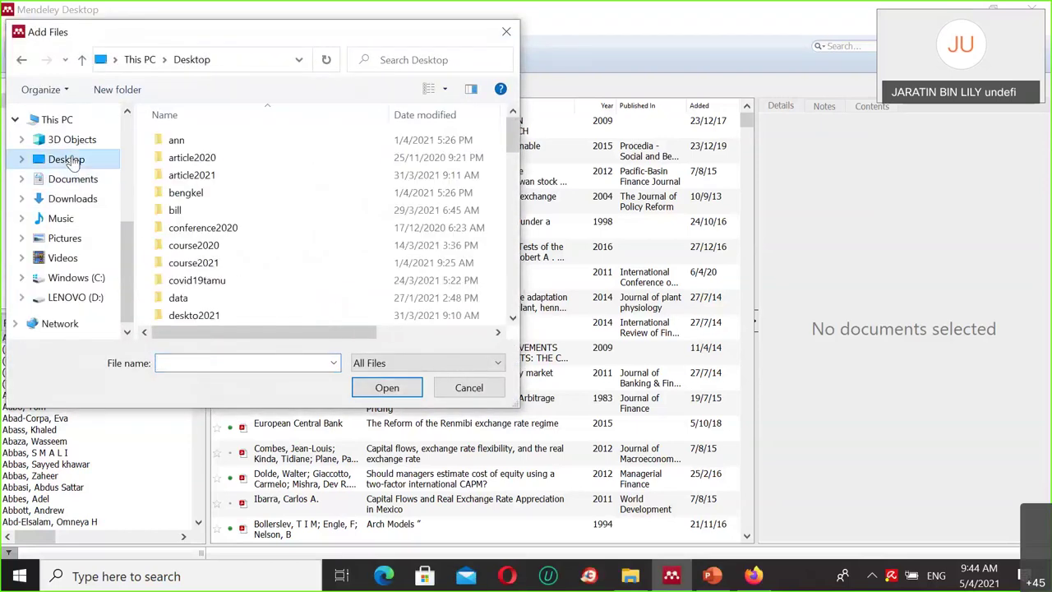
pyautogui.scroll(-3, 236, 263)
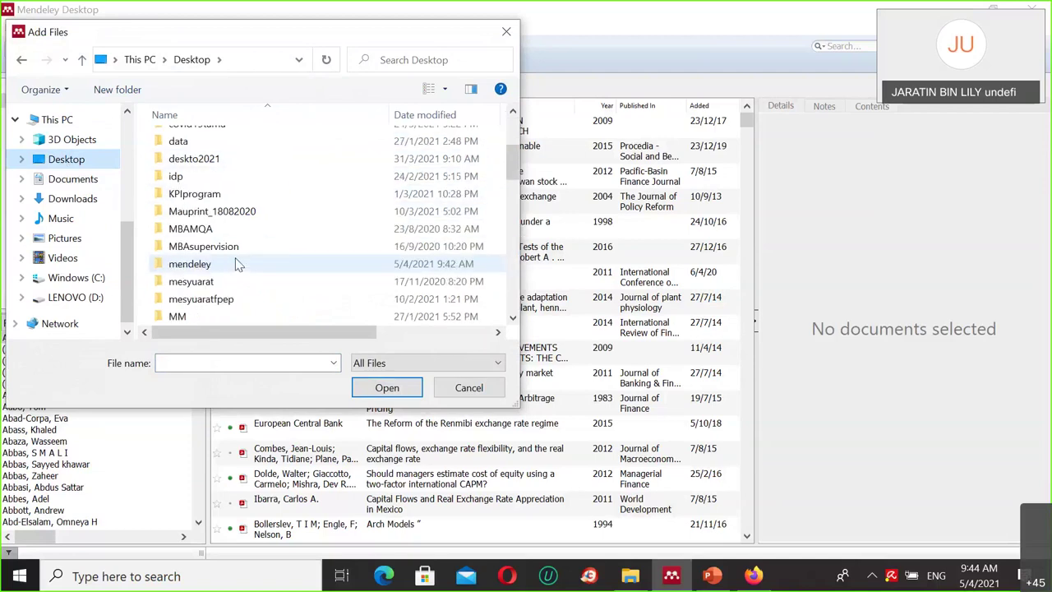
pyautogui.doubleClick(217, 264)
pyautogui.doubleClick(200, 140)
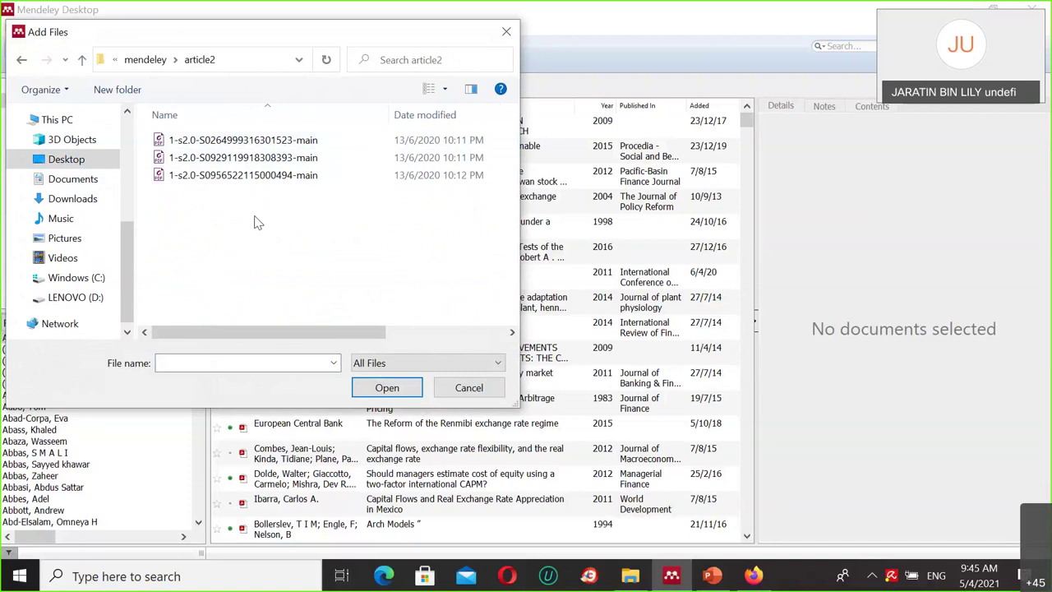
pyautogui.hotkey('ctrl', 'a')
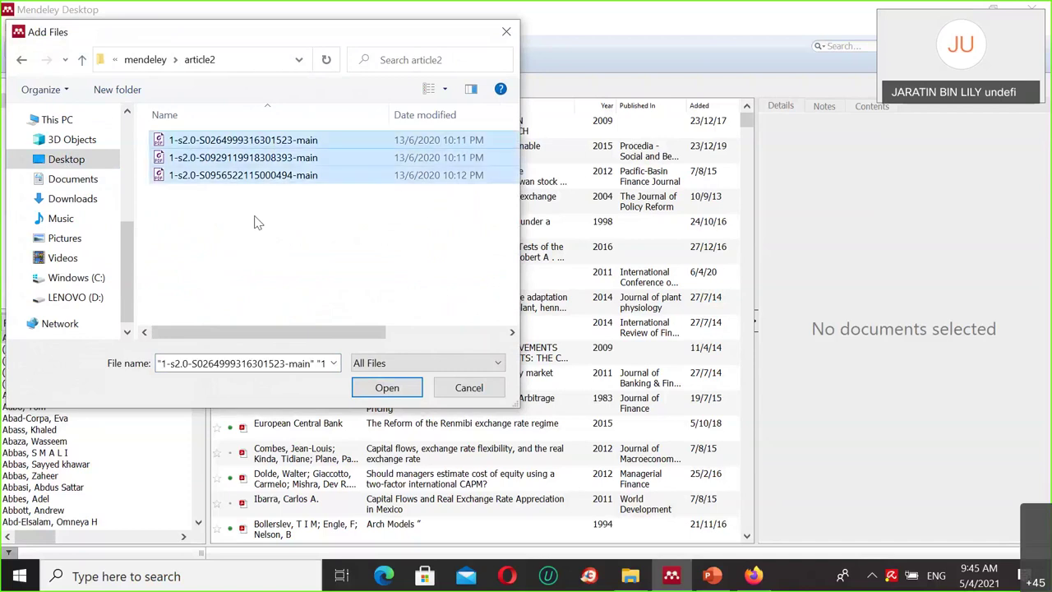
pyautogui.click(388, 388)
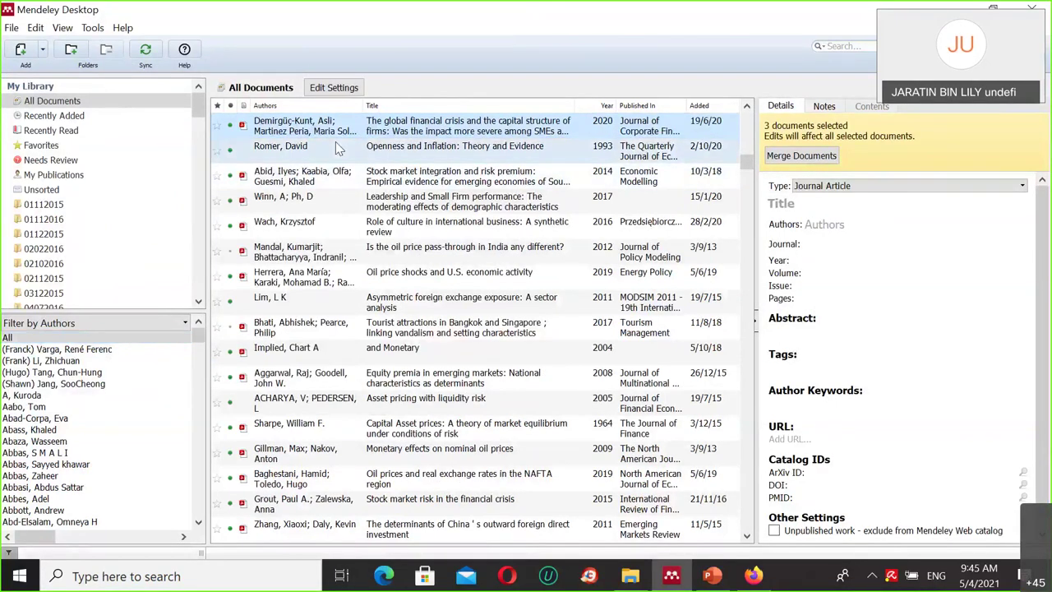
# Step: Look through the All Documents list for the newly imported articles and return to its beginning
pyautogui.scroll(-5, 335, 147)
pyautogui.scroll(-5, 336, 147)
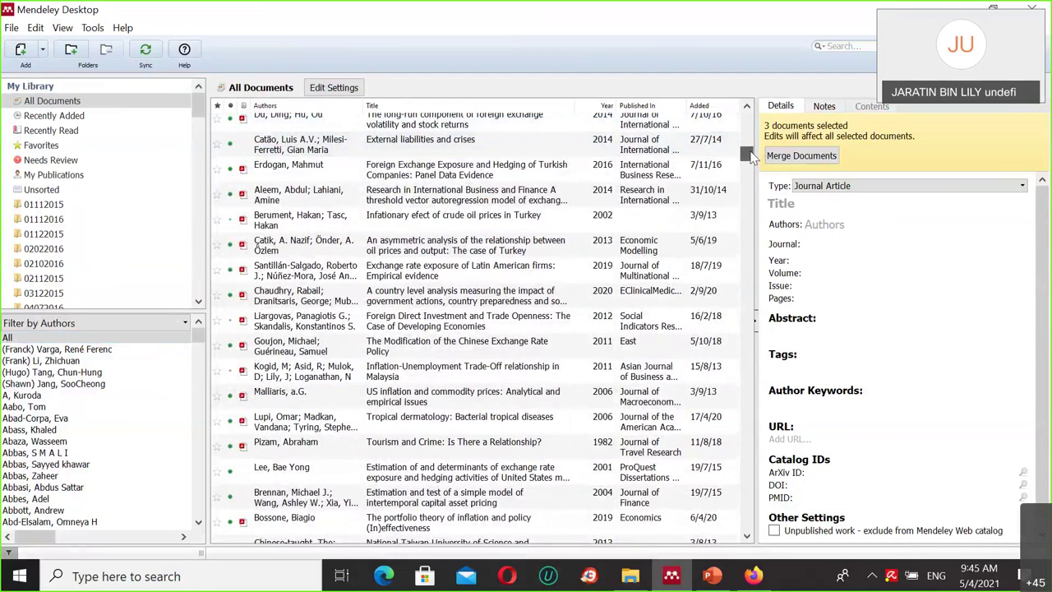
pyautogui.scroll(3, 747, 148)
pyautogui.moveTo(747, 147); pyautogui.dragTo(746, 120)
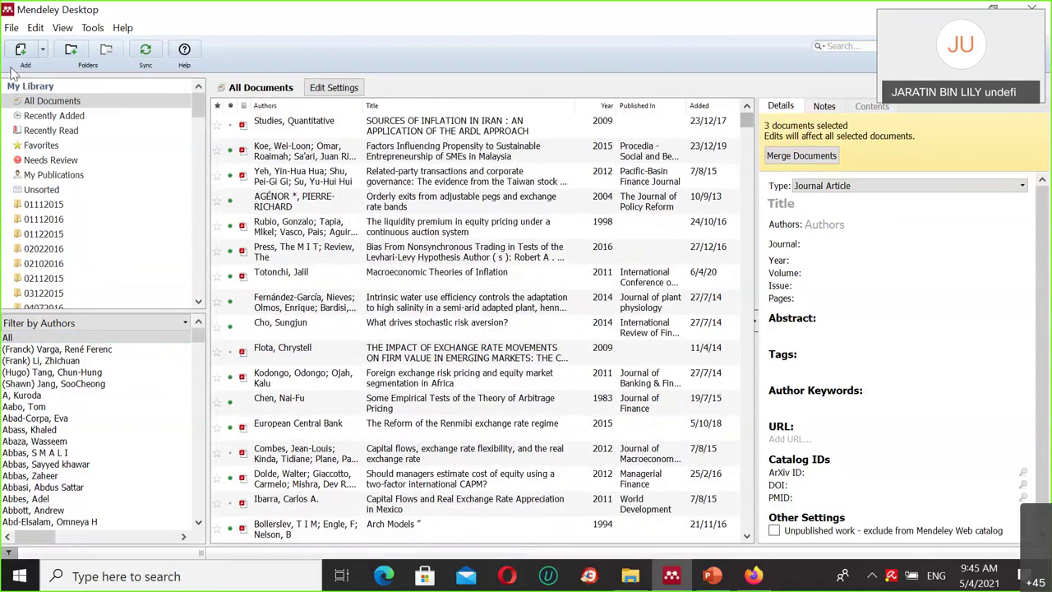
# Step: From the Recently Added collection, add the three article2 PDFs again and display All Documents
pyautogui.click(47, 118)
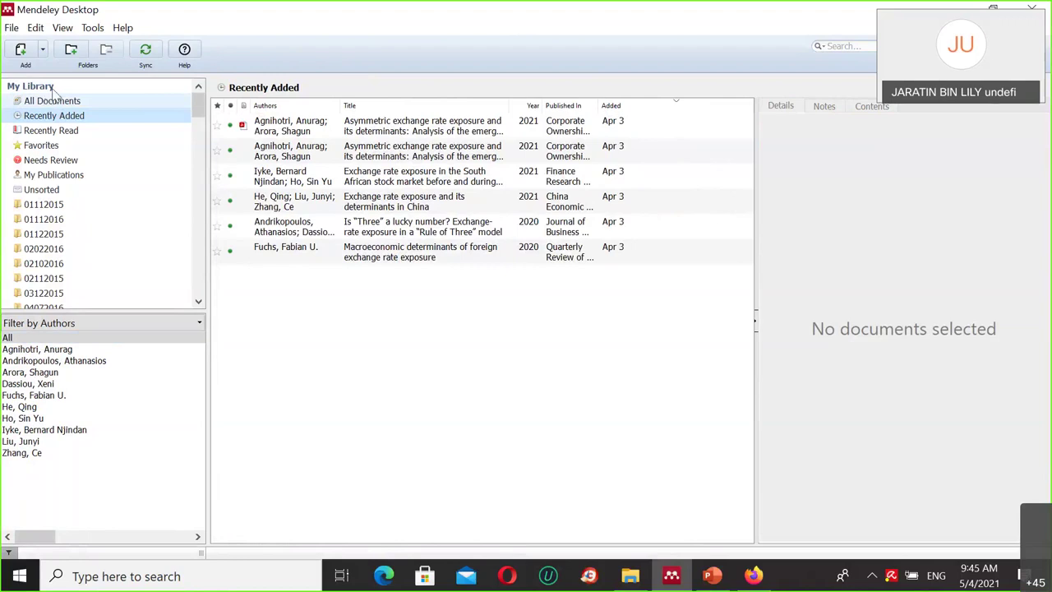
pyautogui.click(43, 51)
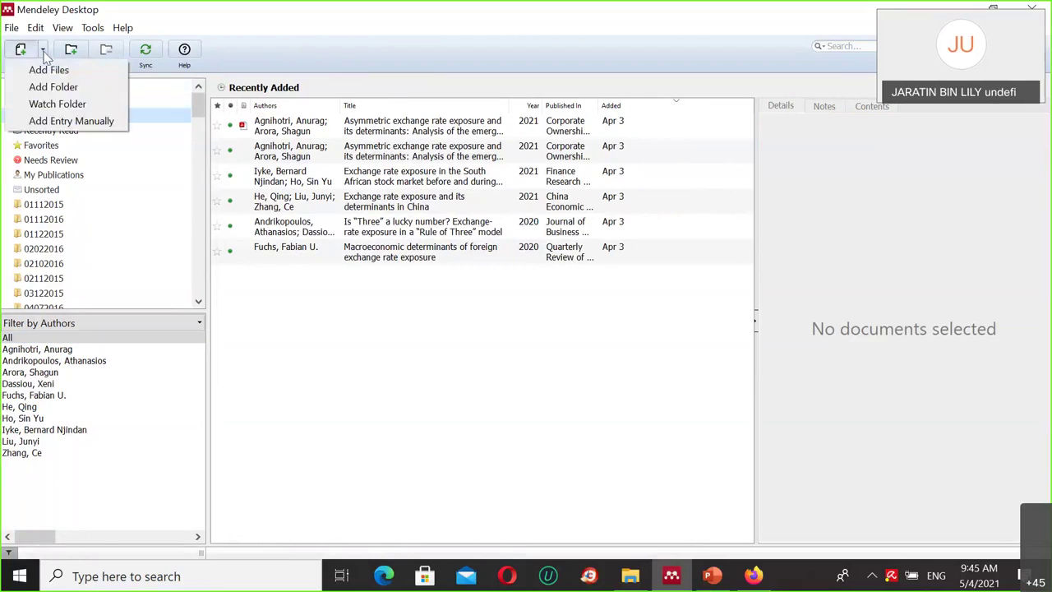
pyautogui.click(43, 69)
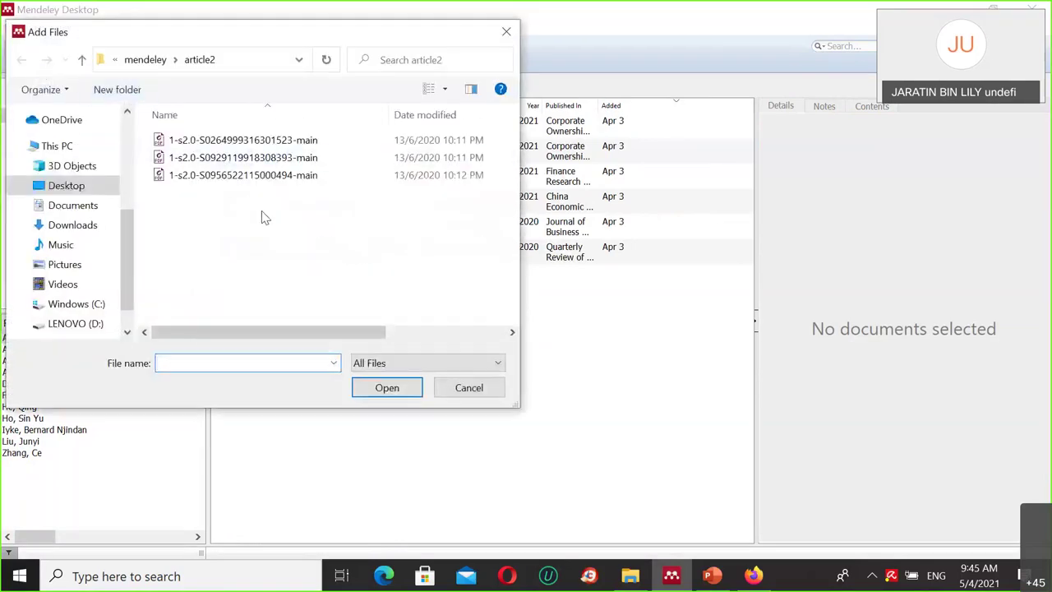
pyautogui.hotkey('ctrl', 'a')
pyautogui.click(403, 390)
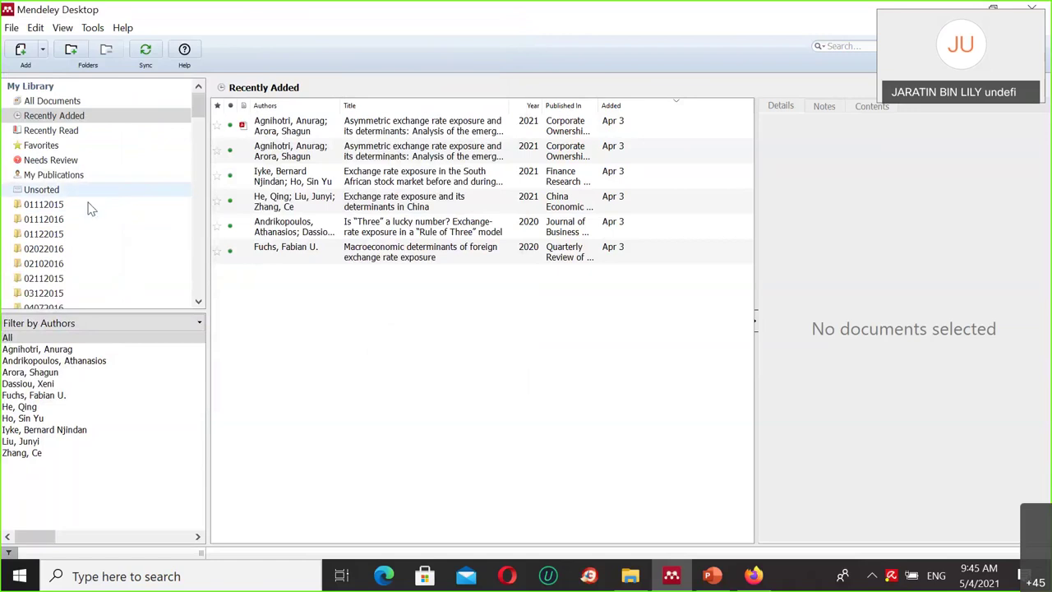
pyautogui.click(52, 101)
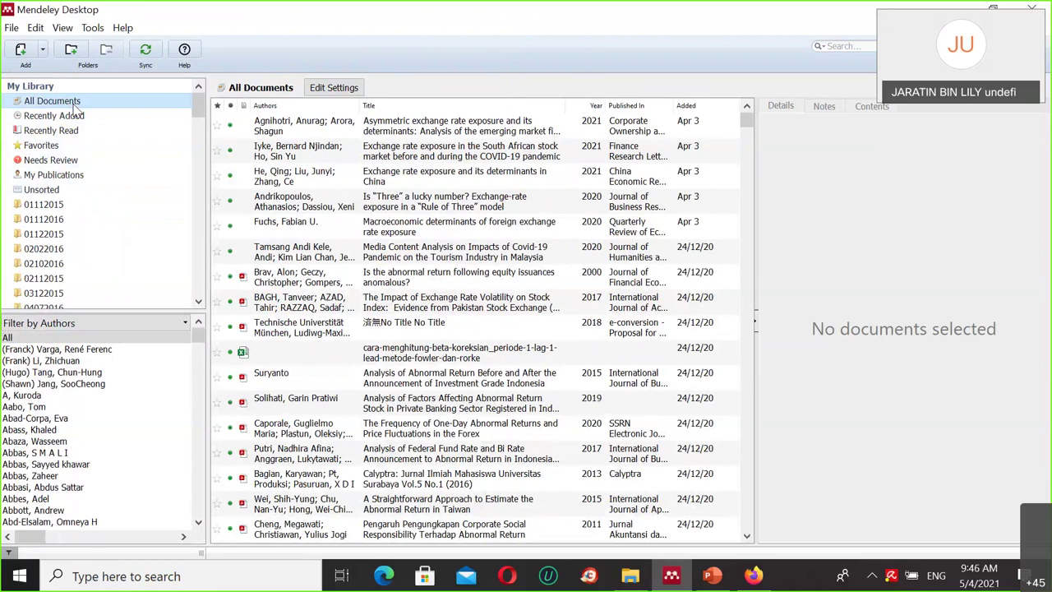
# Step: Return to Recently Added, repeat the import of every file in the article2 folder, and show the full document list
pyautogui.click(73, 116)
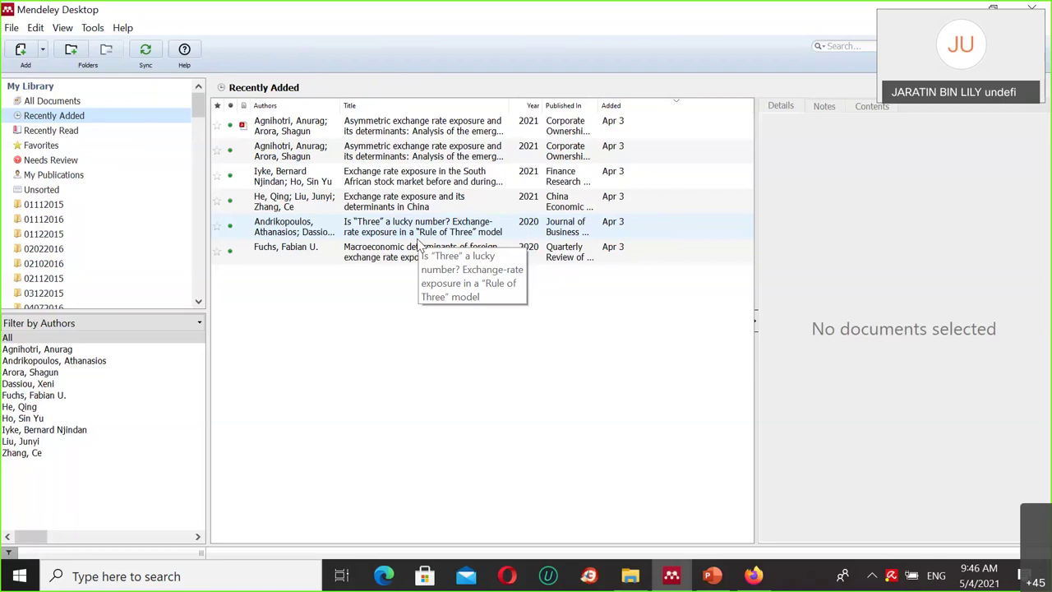
pyautogui.click(43, 50)
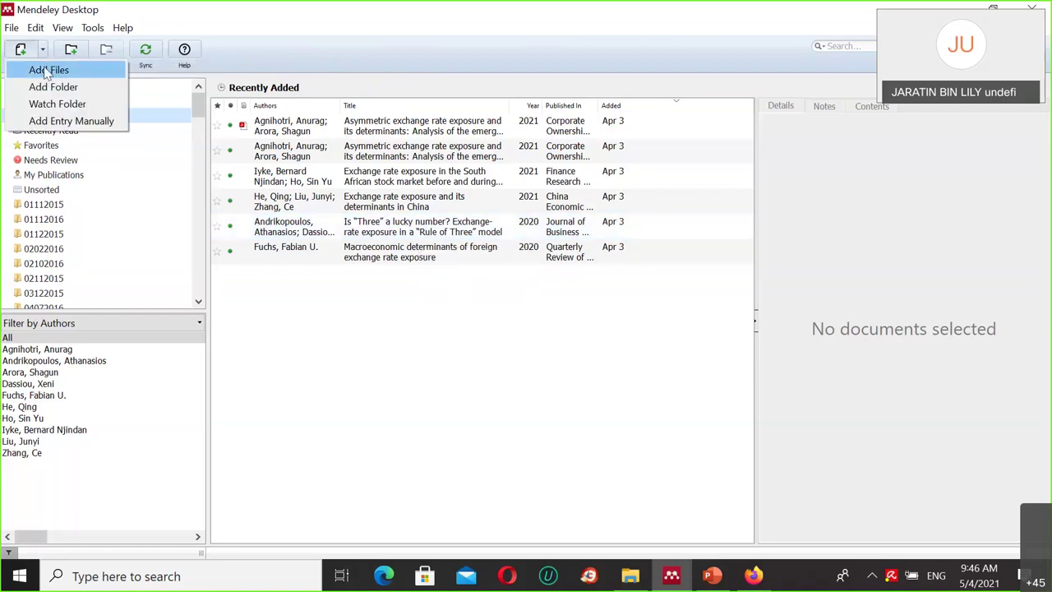
pyautogui.click(46, 69)
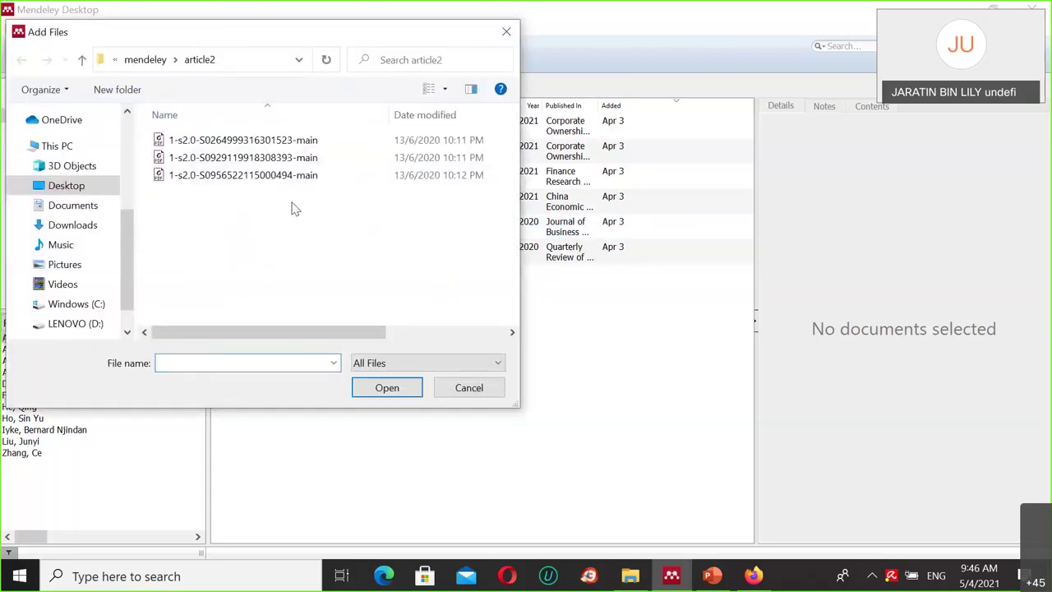
pyautogui.hotkey('ctrl', 'a')
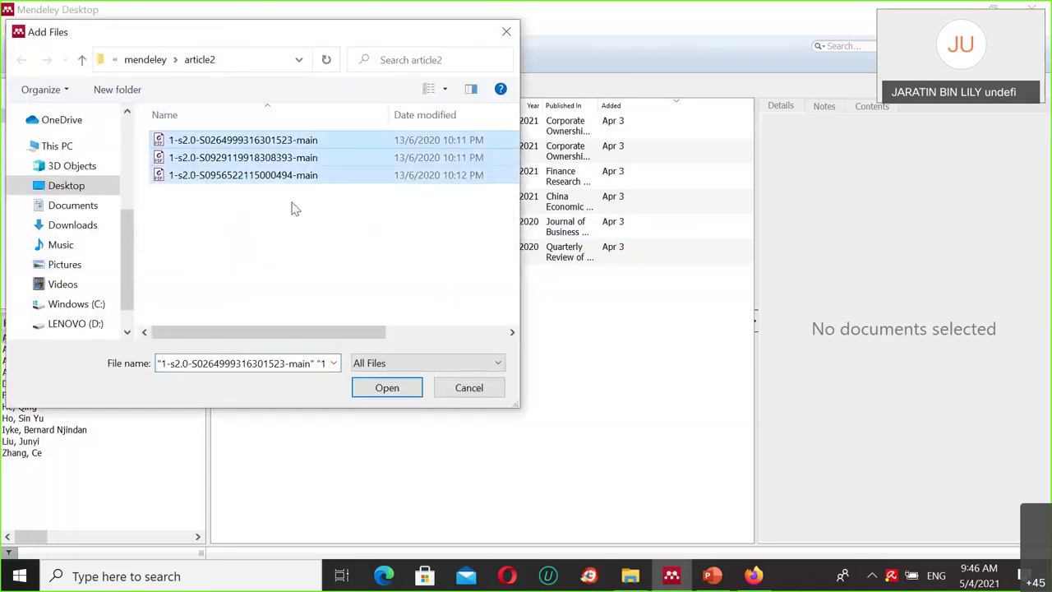
pyautogui.click(399, 388)
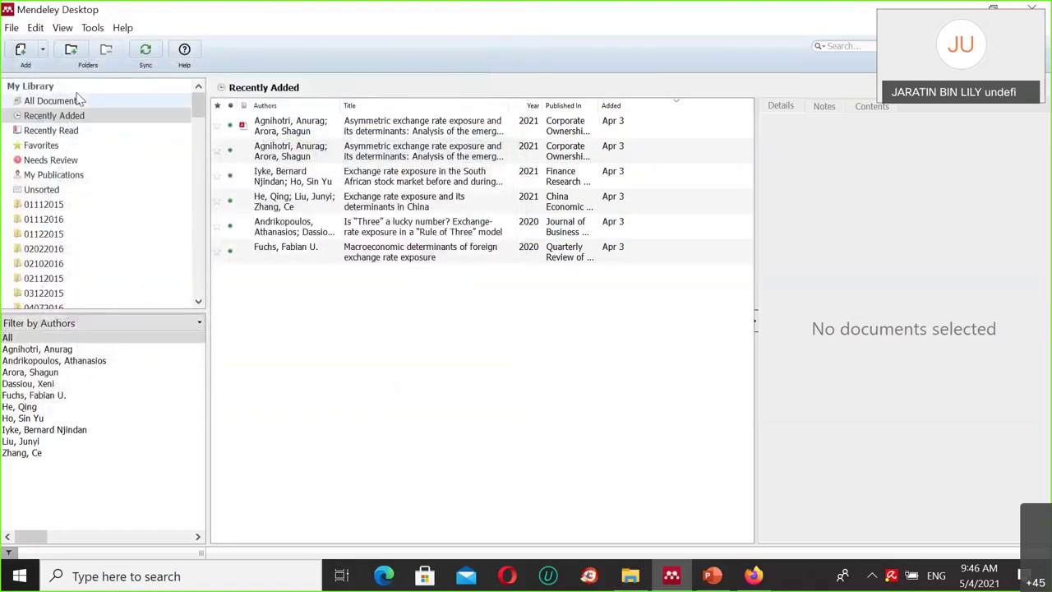
pyautogui.click(70, 102)
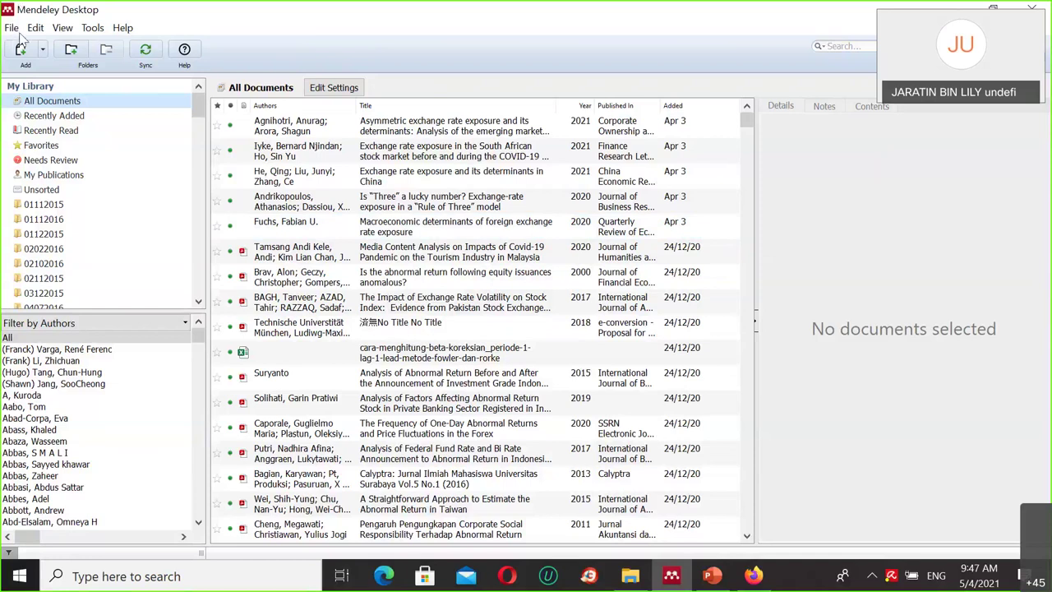
# Step: Start a manual library entry and set its document type to Thesis
pyautogui.click(42, 51)
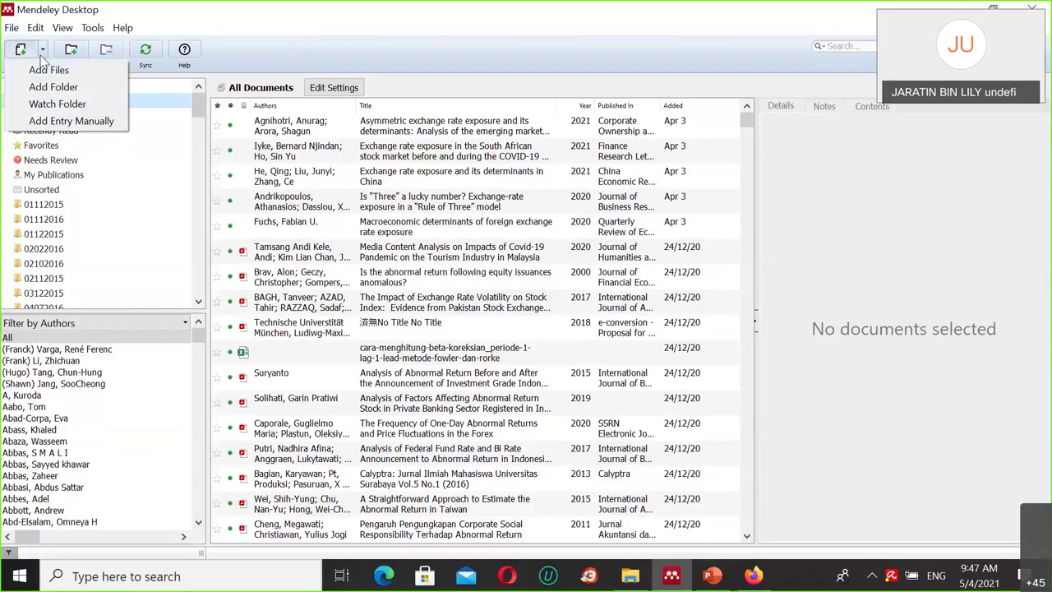
pyautogui.click(71, 121)
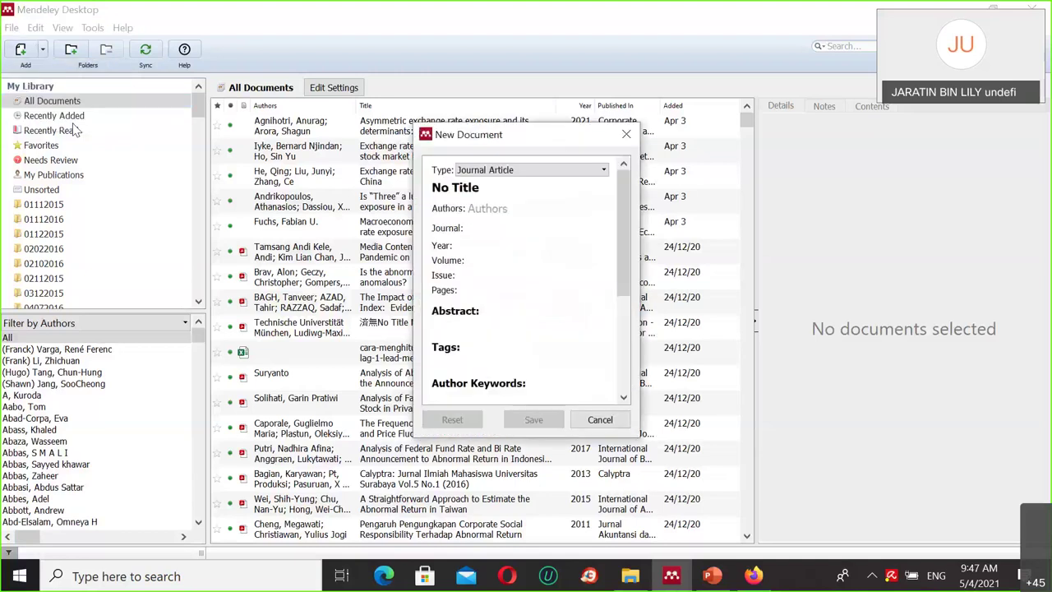
pyautogui.click(606, 173)
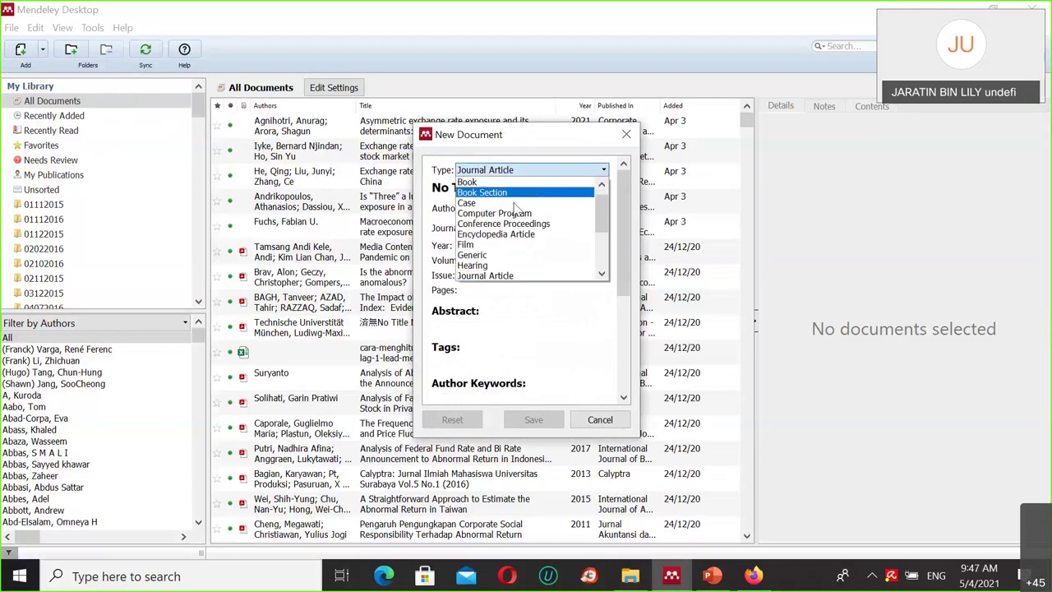
pyautogui.scroll(-2, 599, 226)
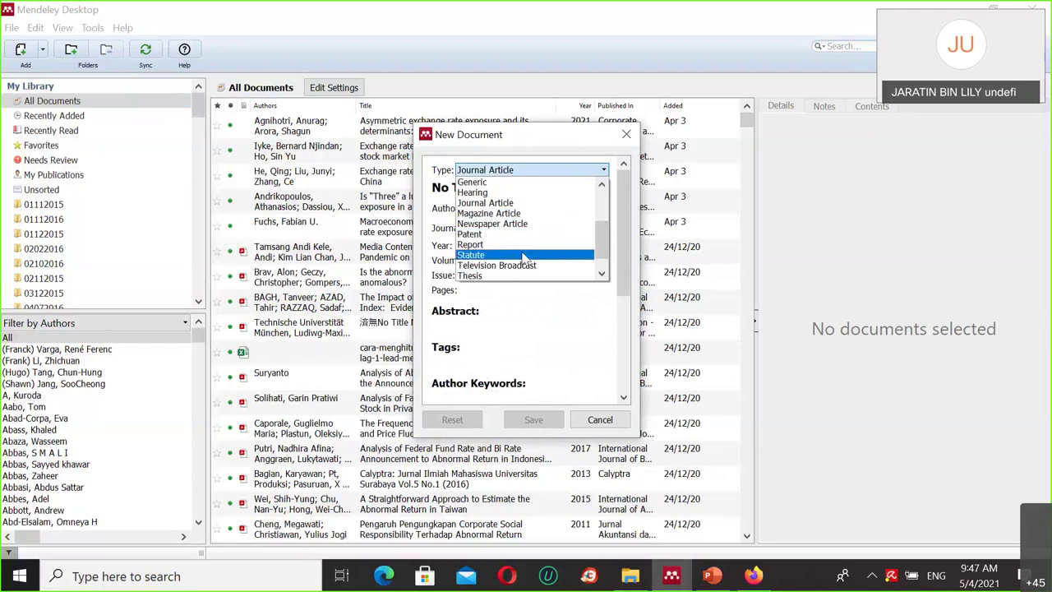
pyautogui.scroll(-1, 526, 258)
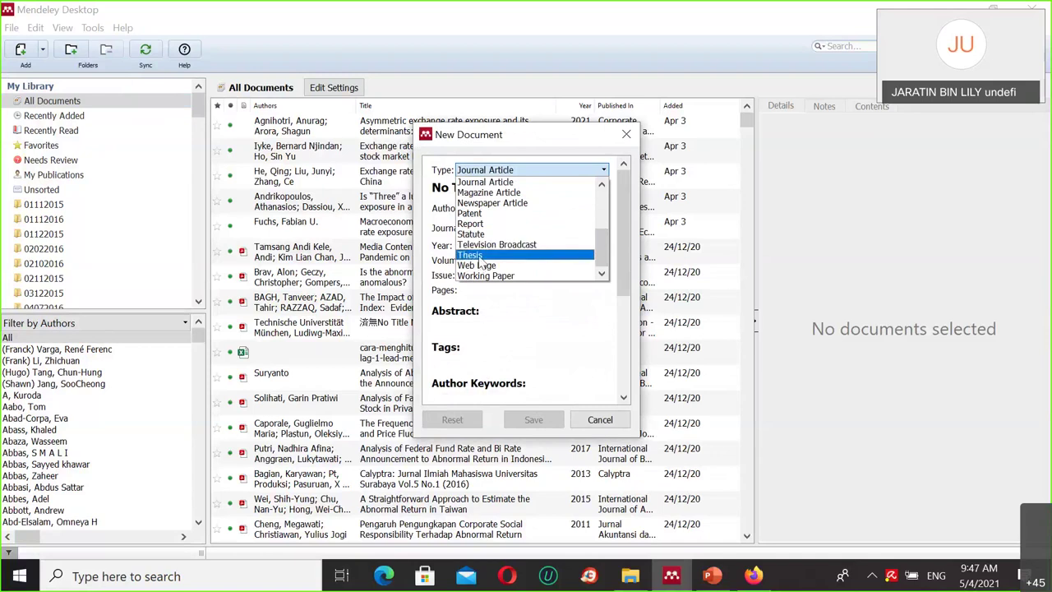
pyautogui.click(482, 258)
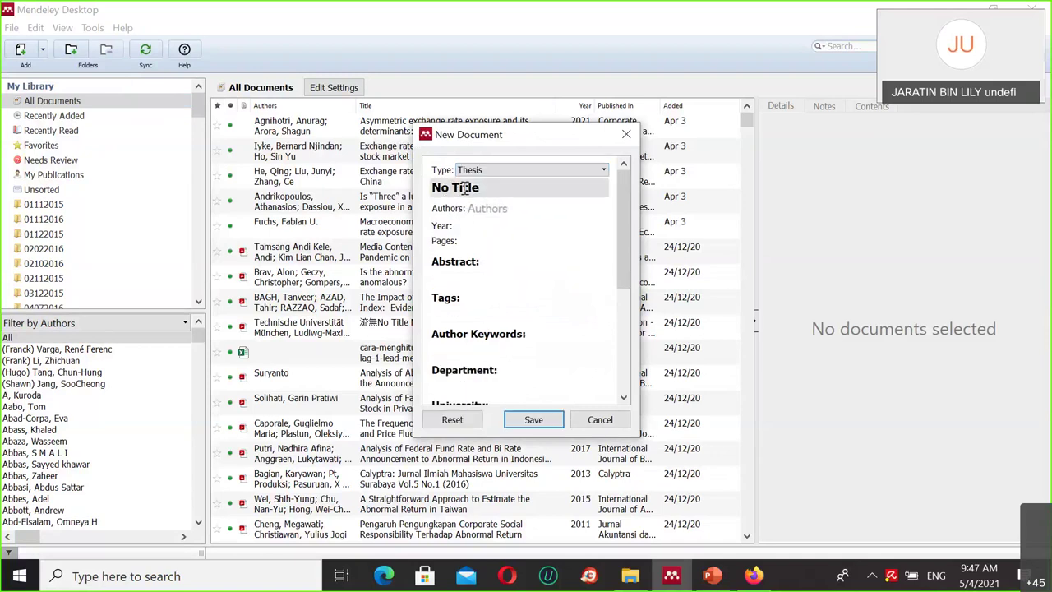
# Step: Review the fields available for a thesis entry, from year to catalog IDs and files, and discard the new document
pyautogui.scroll(-5, 475, 335)
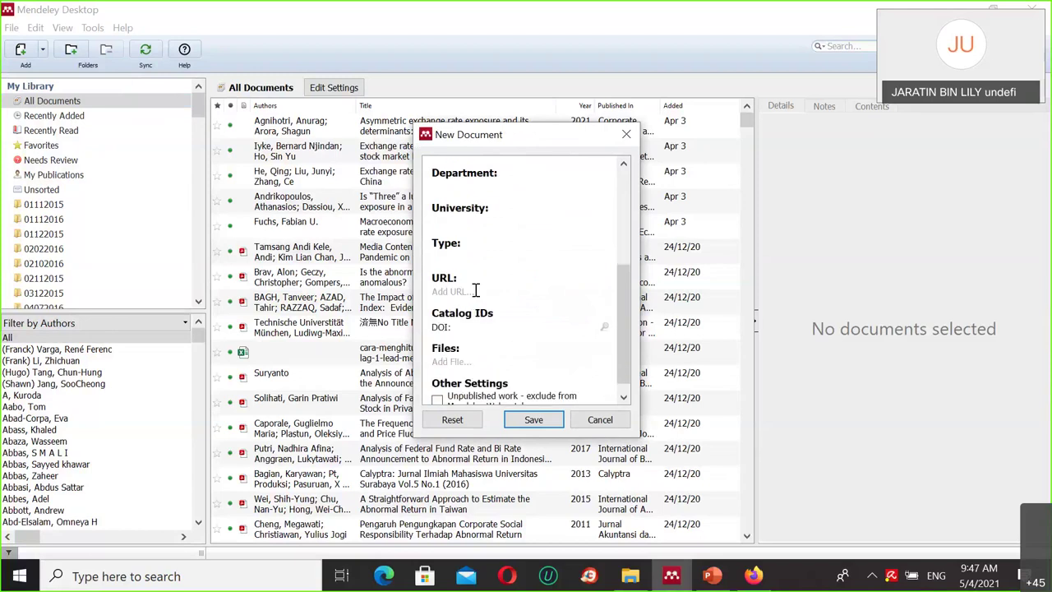
pyautogui.scroll(1, 477, 215)
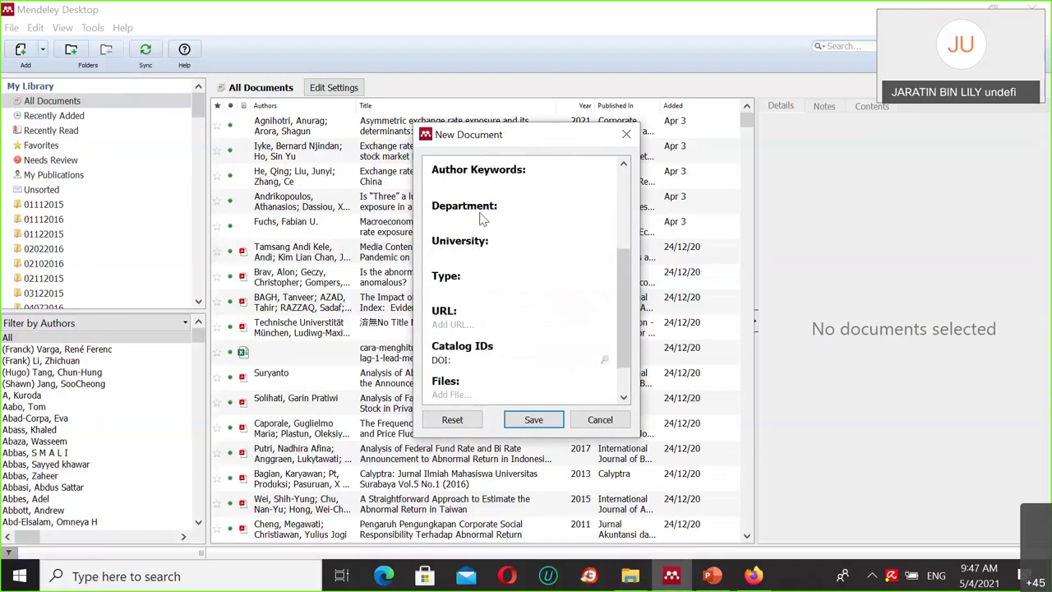
pyautogui.scroll(3, 477, 198)
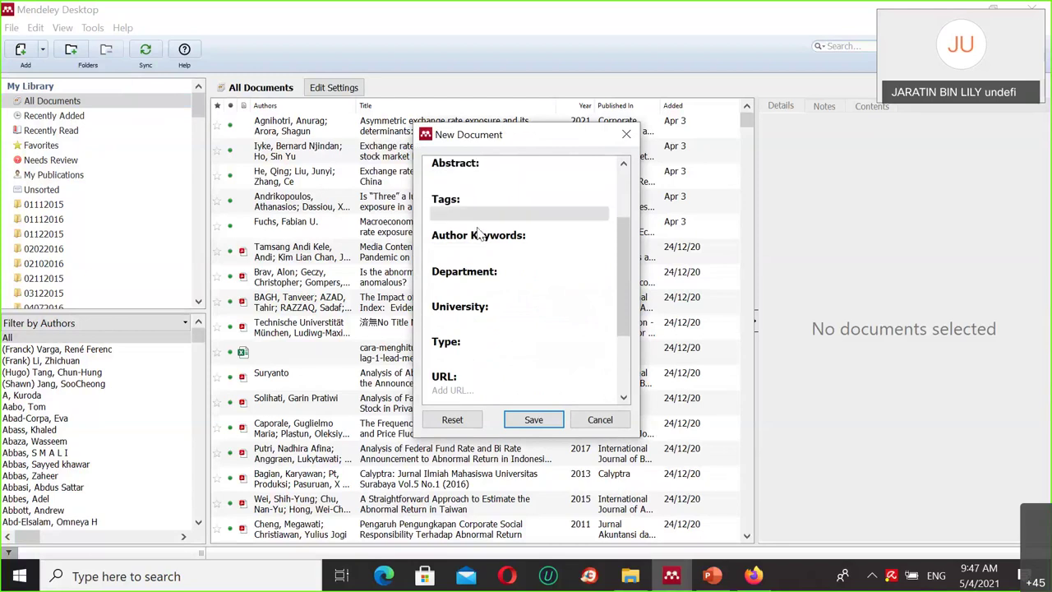
pyautogui.scroll(1, 465, 205)
pyautogui.click(469, 192)
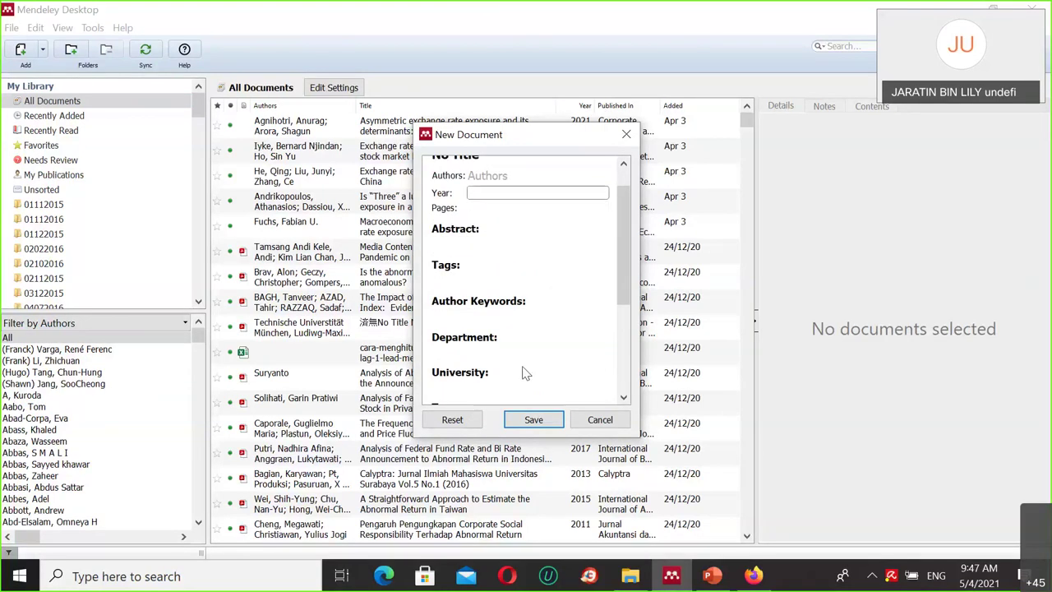
pyautogui.scroll(-5, 501, 361)
pyautogui.scroll(-1, 535, 371)
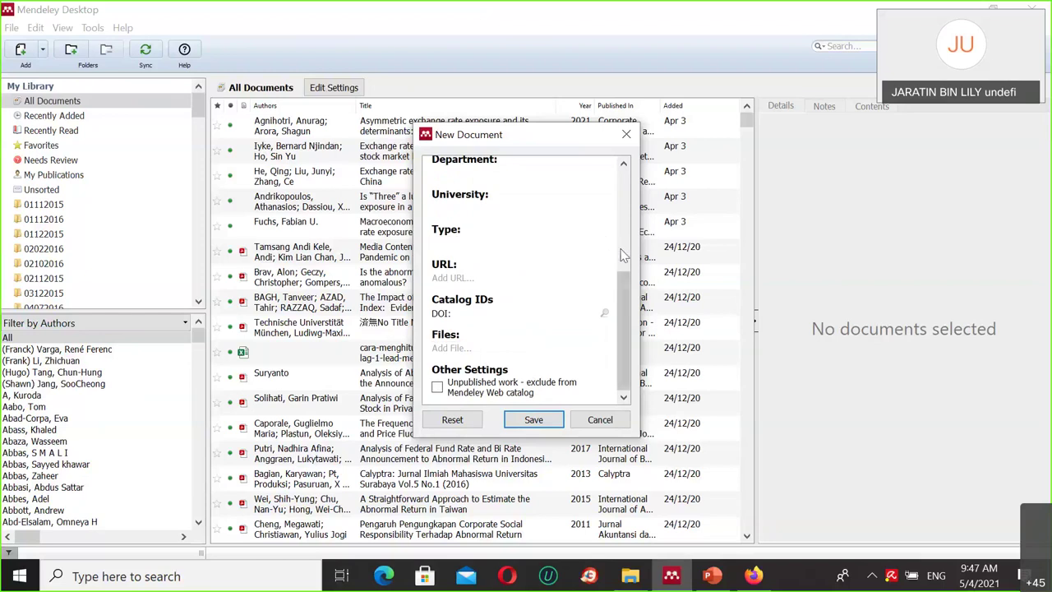
pyautogui.click(600, 420)
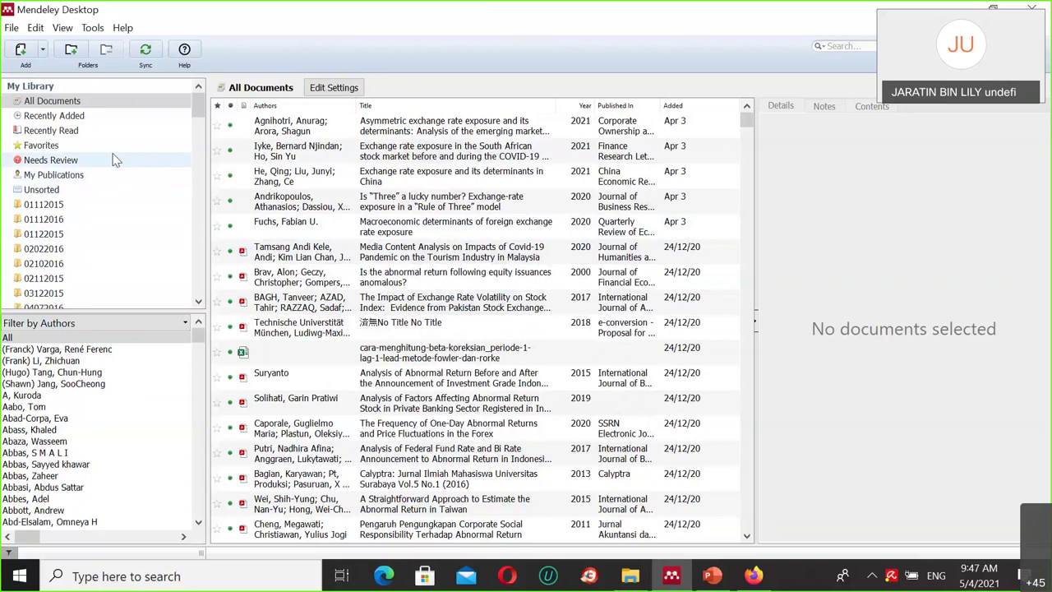
# Step: Display the library documents that need review
pyautogui.click(56, 162)
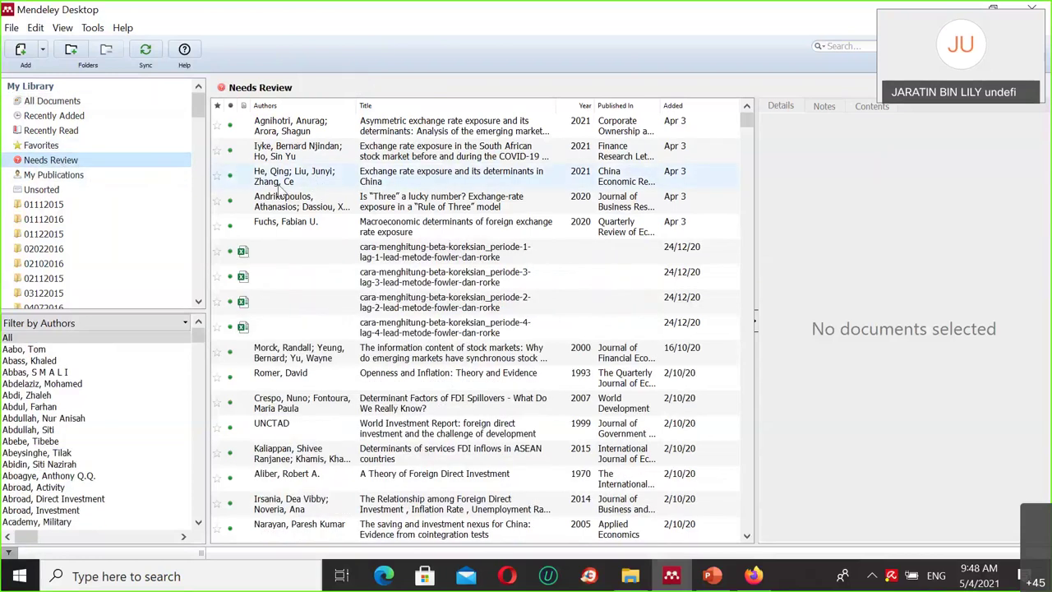
# Step: Browse the documents needing review and open the article on travel restrictions and the 2019 novel coronavirus outbreak
pyautogui.scroll(-4, 341, 353)
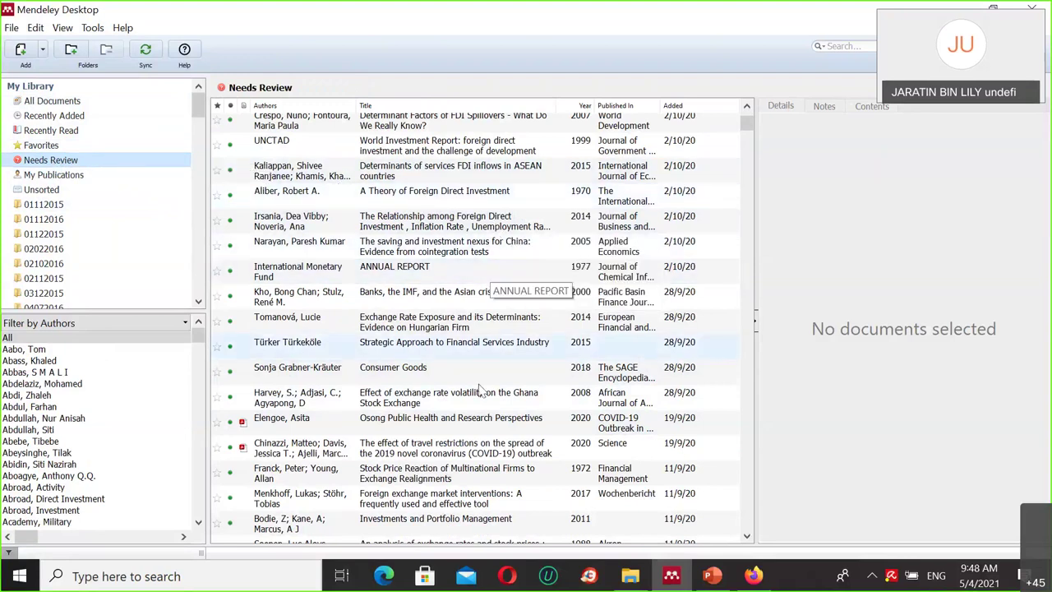
pyautogui.scroll(-2, 369, 383)
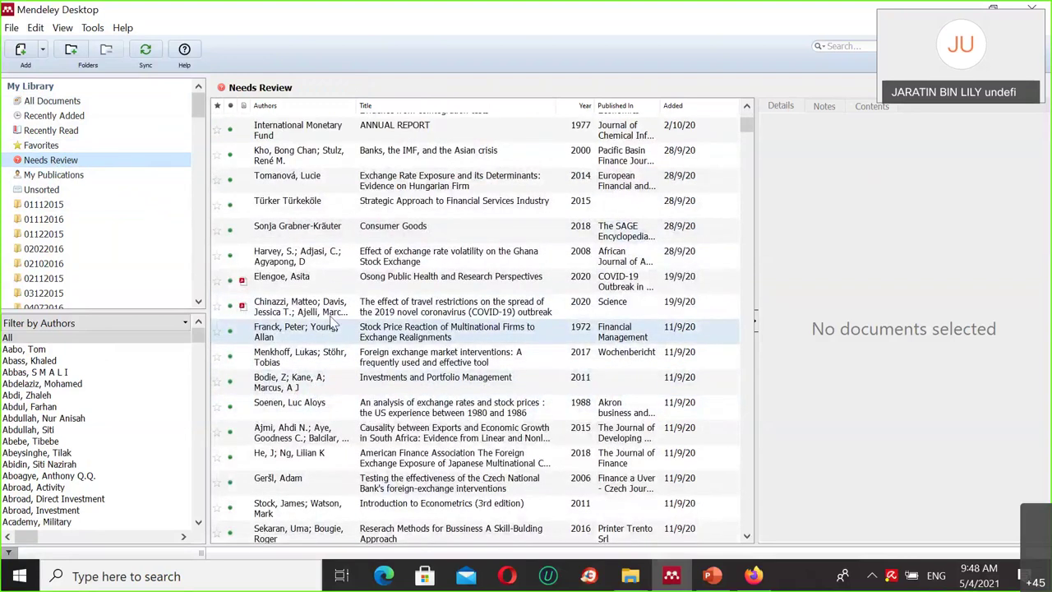
pyautogui.click(396, 308)
pyautogui.doubleClick(396, 308)
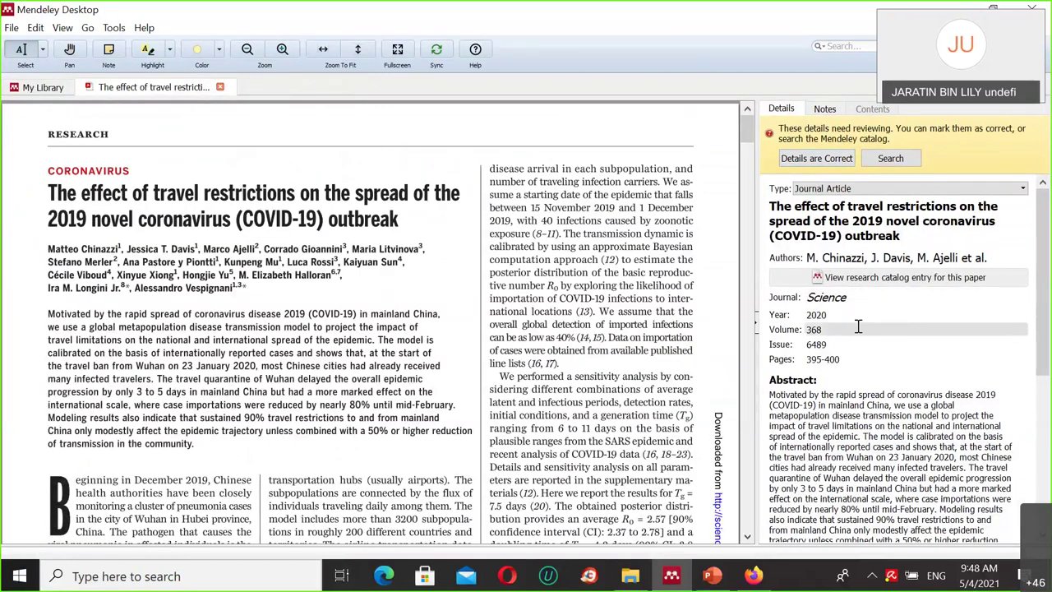
# Step: Review the travel restrictions article's details from abstract to catalog IDs, and check its full author list
pyautogui.scroll(-8, 877, 291)
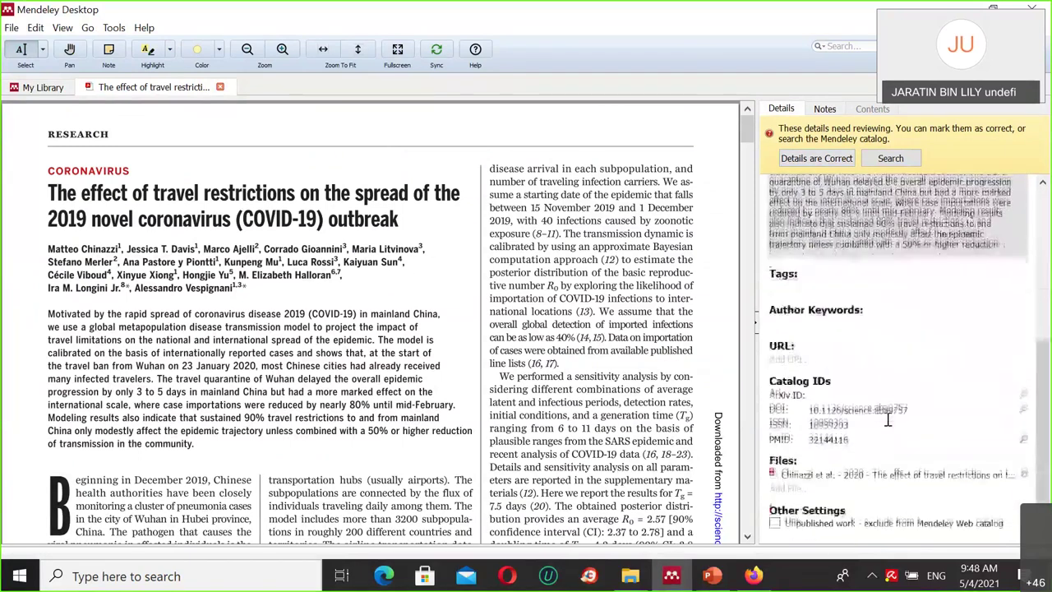
pyautogui.scroll(6, 854, 313)
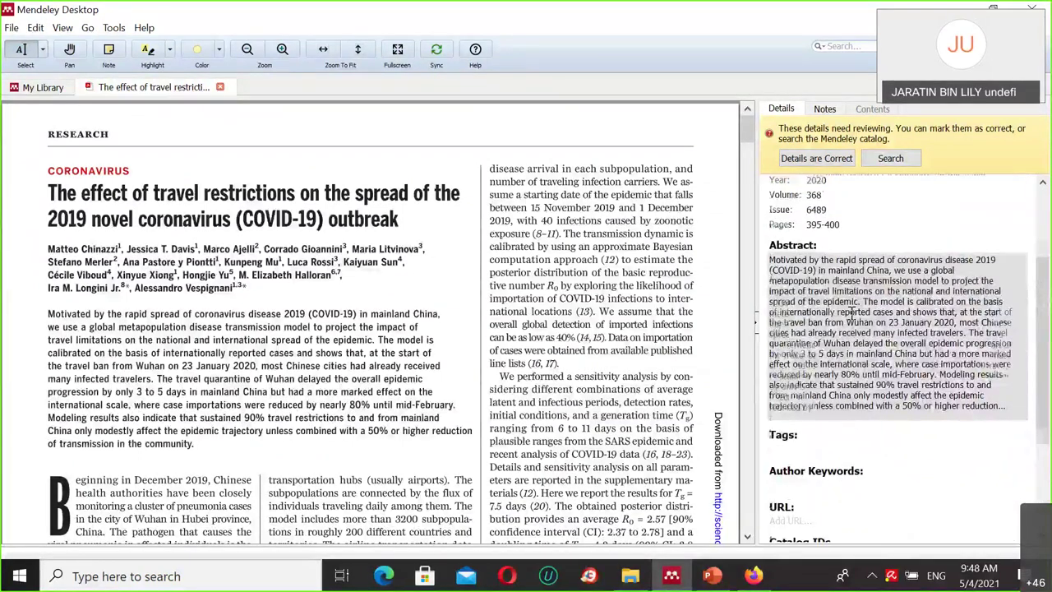
pyautogui.scroll(3, 863, 300)
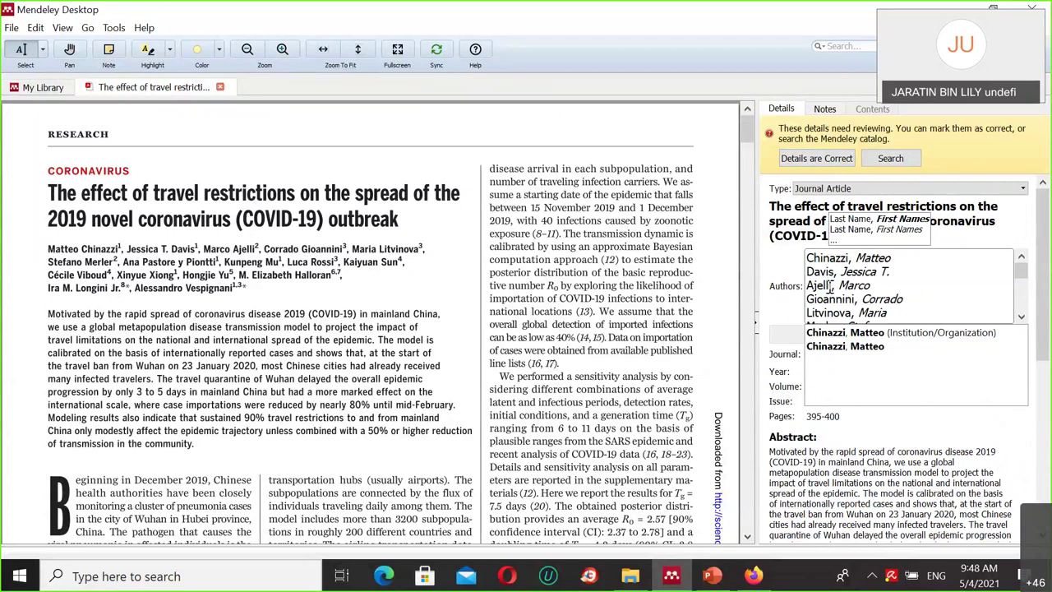
pyautogui.scroll(-5, 830, 285)
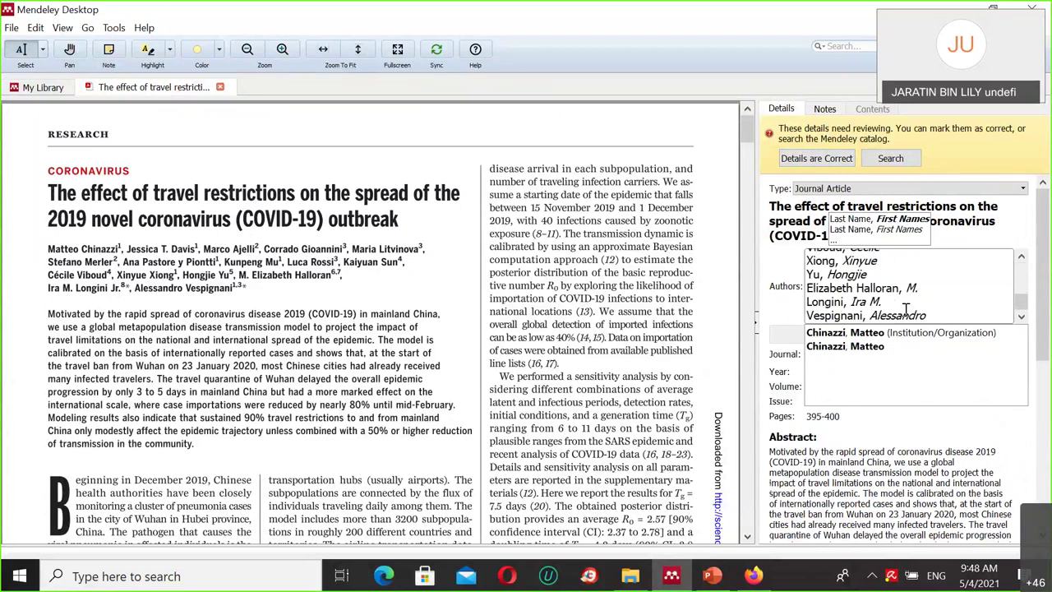
pyautogui.click(605, 277)
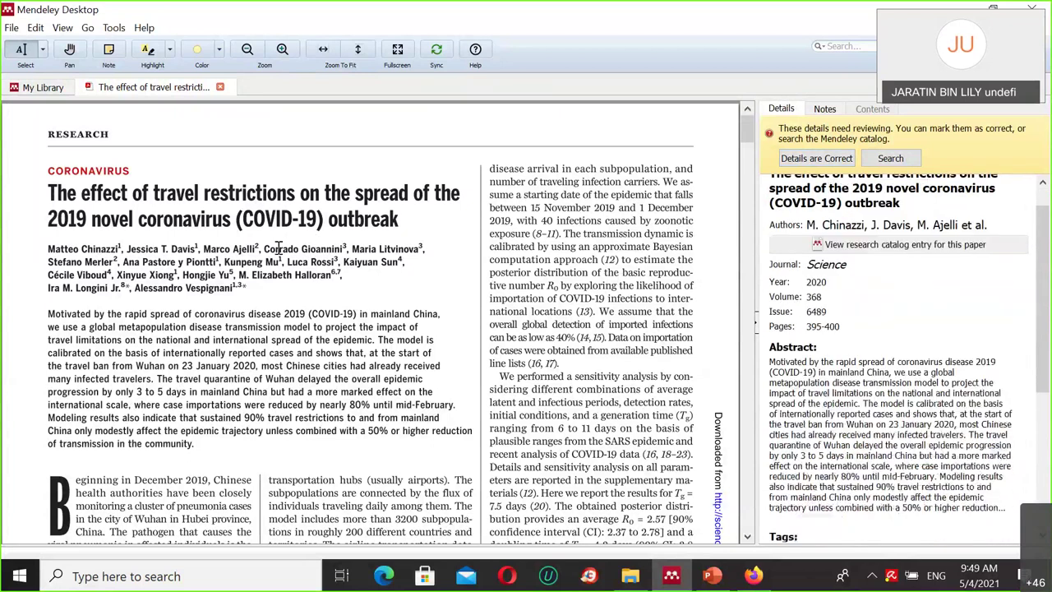
# Step: Skim the opening pages of the travel restrictions article and check its catalog IDs and attached file
pyautogui.scroll(-9, 278, 248)
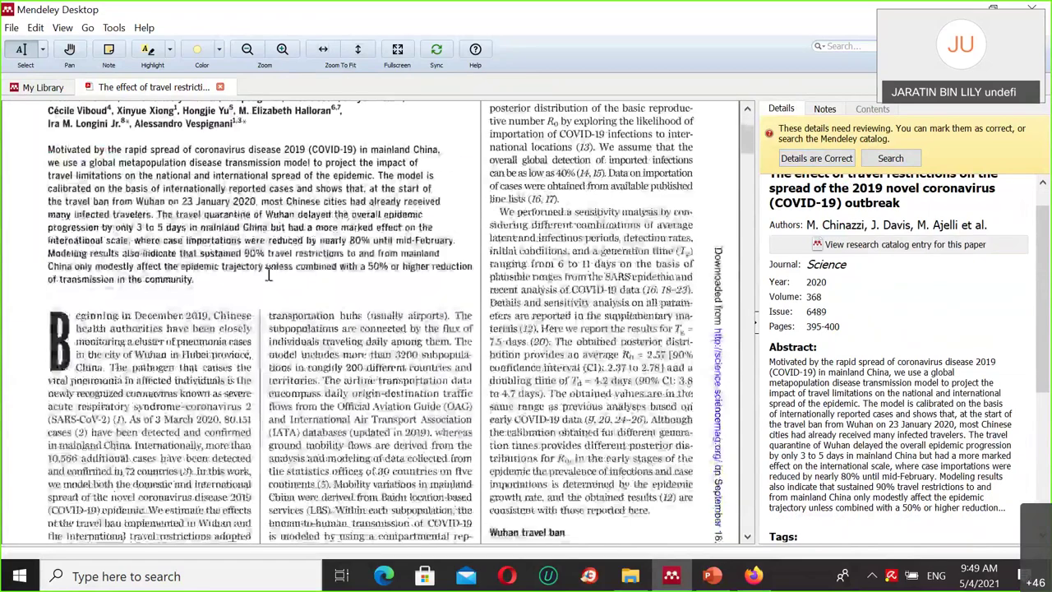
pyautogui.scroll(-9, 268, 276)
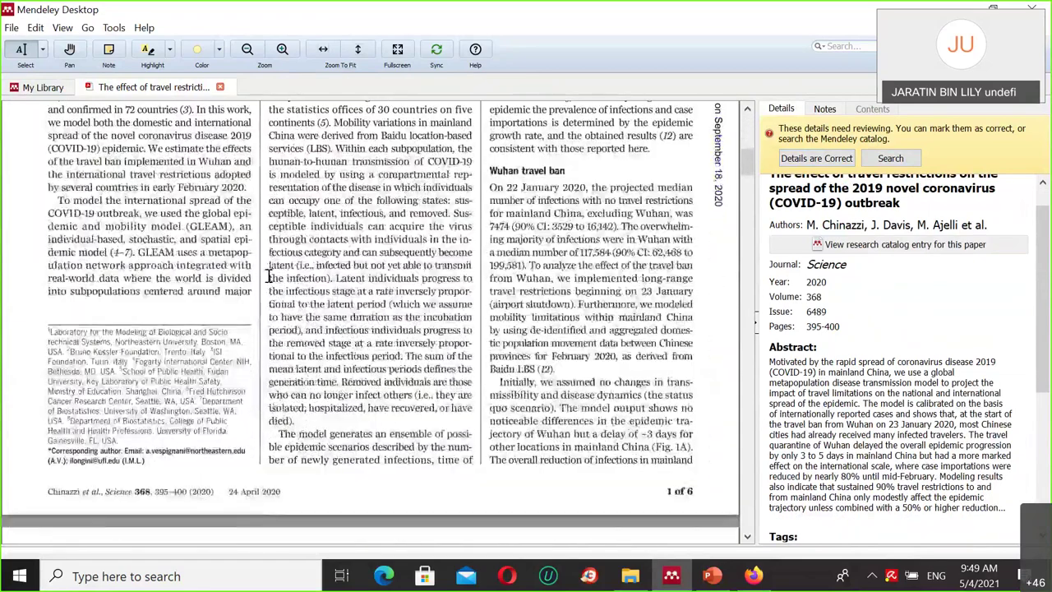
pyautogui.scroll(-10, 389, 285)
pyautogui.scroll(10, 389, 284)
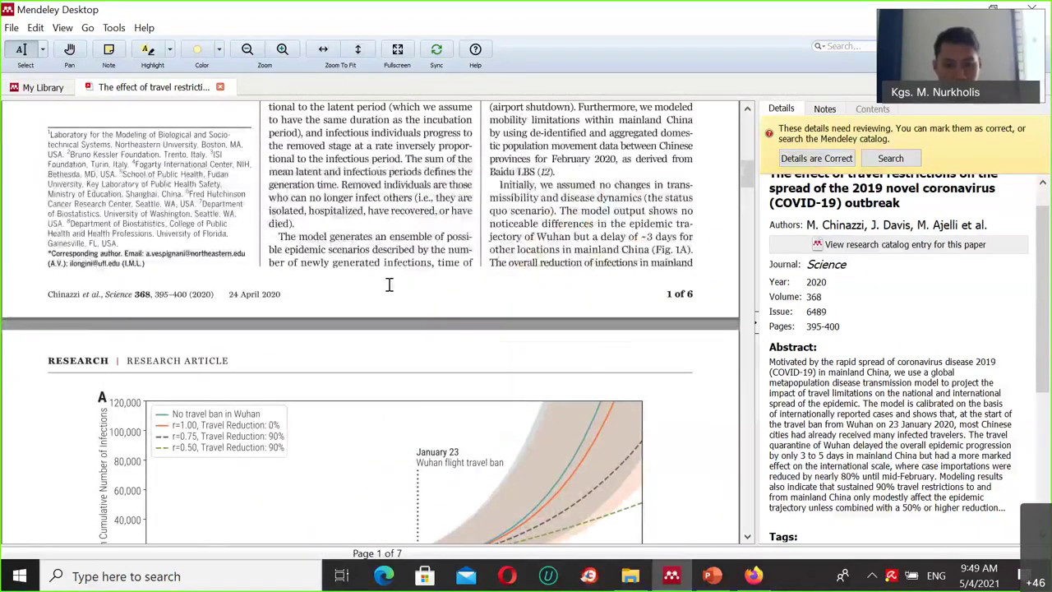
pyautogui.scroll(18, 389, 285)
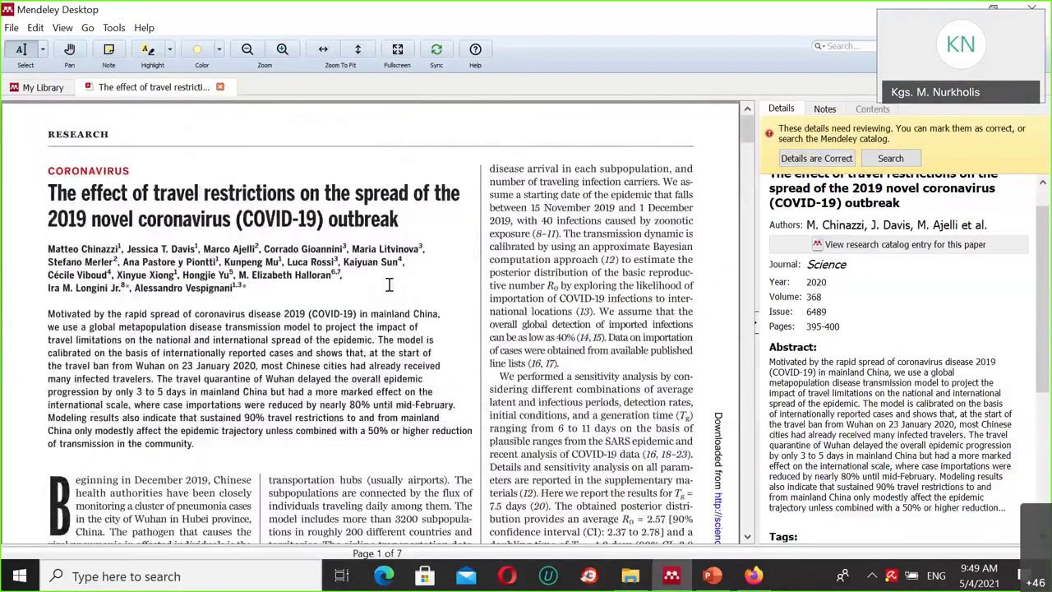
pyautogui.scroll(-5, 871, 362)
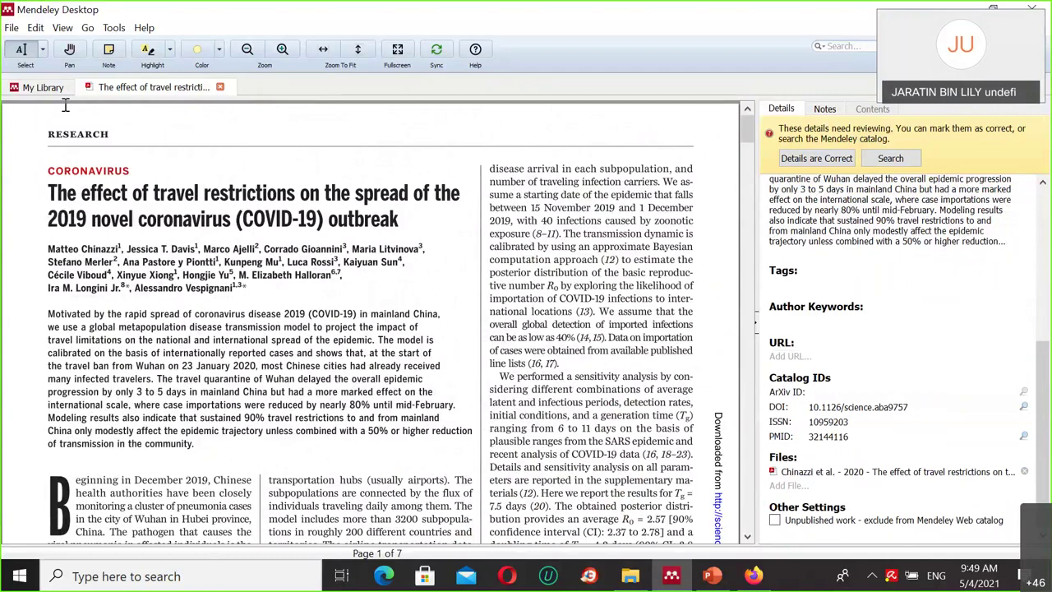
# Step: Return to the review list and open "Mental health key to tourism infrastructure in China's new megapark" with its details shown
pyautogui.click(43, 87)
pyautogui.scroll(-10, 503, 353)
pyautogui.scroll(-1, 503, 354)
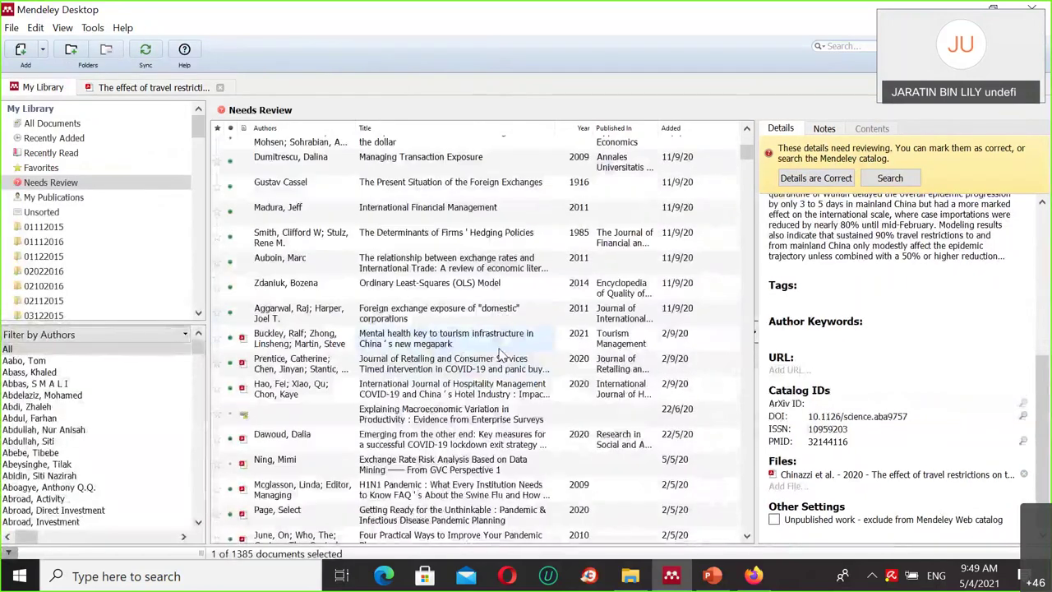
pyautogui.doubleClick(305, 348)
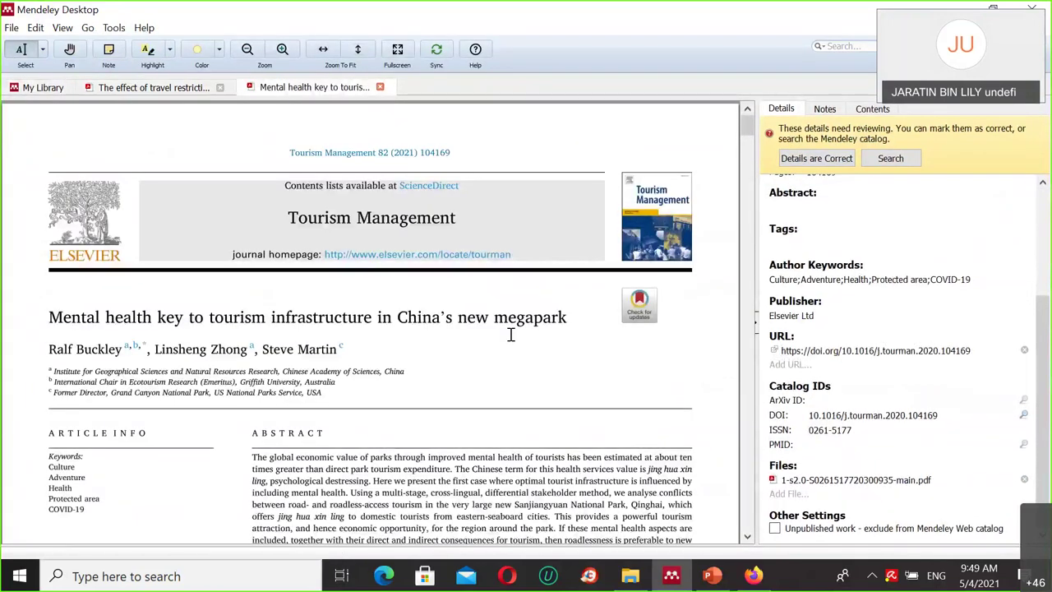
pyautogui.scroll(4, 908, 344)
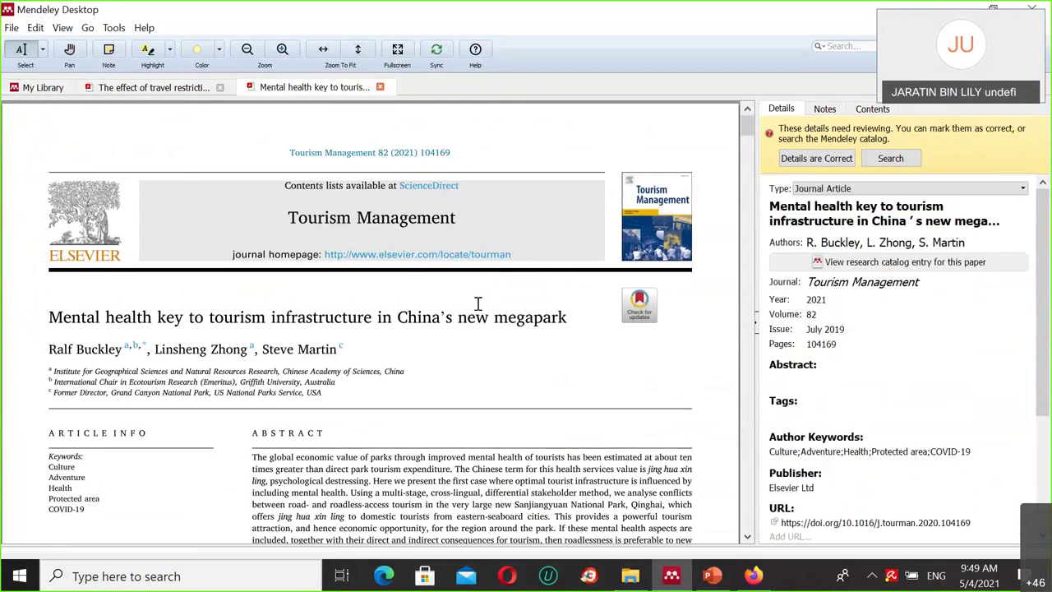
# Step: Locate the DOI on the article's first page and look up 10.1016/j.tourman.2020.104169 to update the document details
pyautogui.scroll(-1, 333, 314)
pyautogui.scroll(-3, 306, 322)
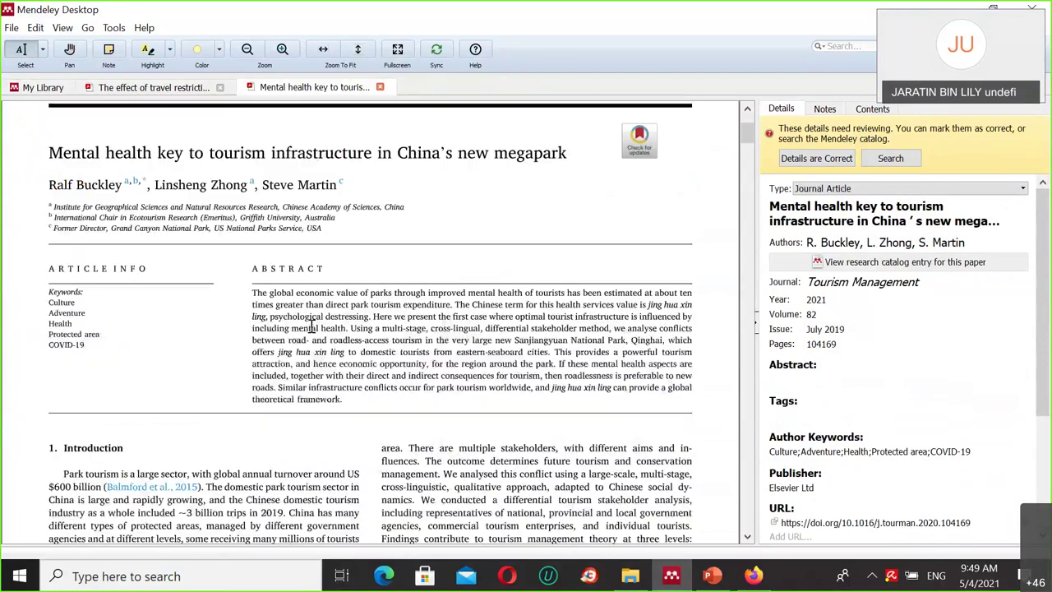
pyautogui.scroll(-4, 403, 366)
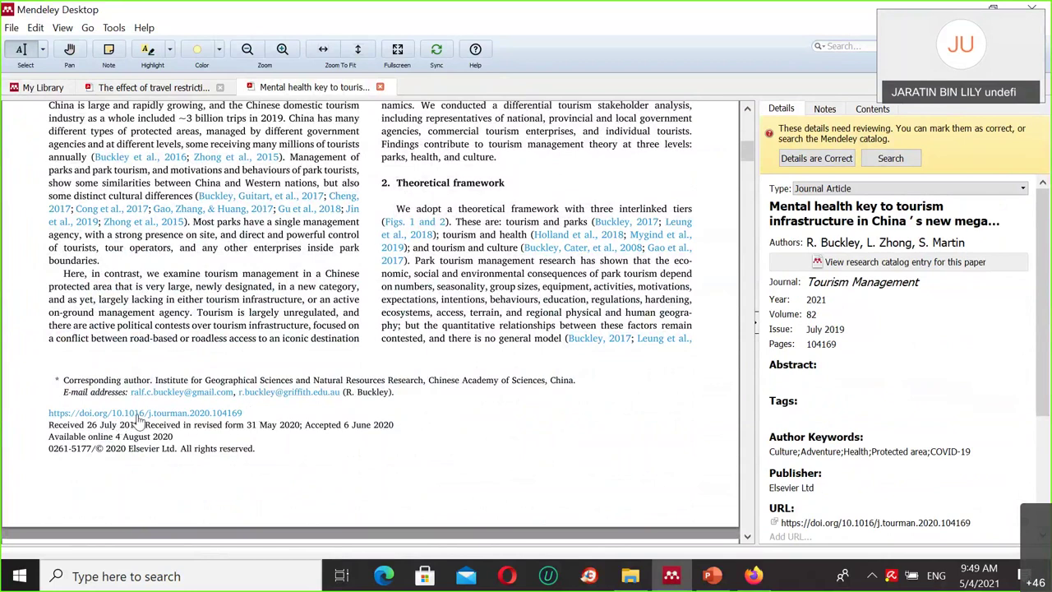
pyautogui.scroll(-2, 842, 446)
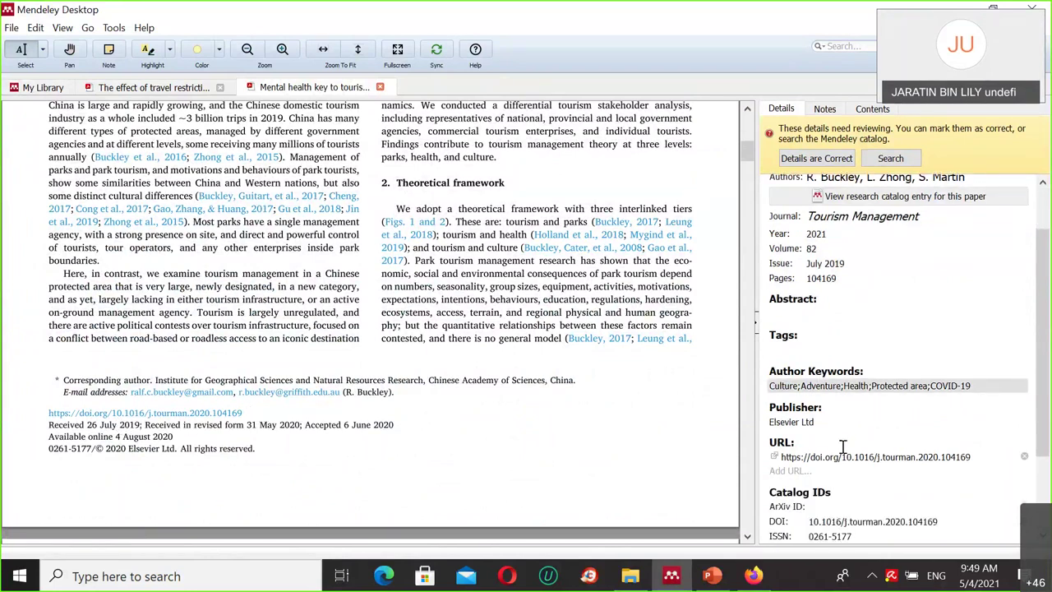
pyautogui.scroll(-2, 842, 446)
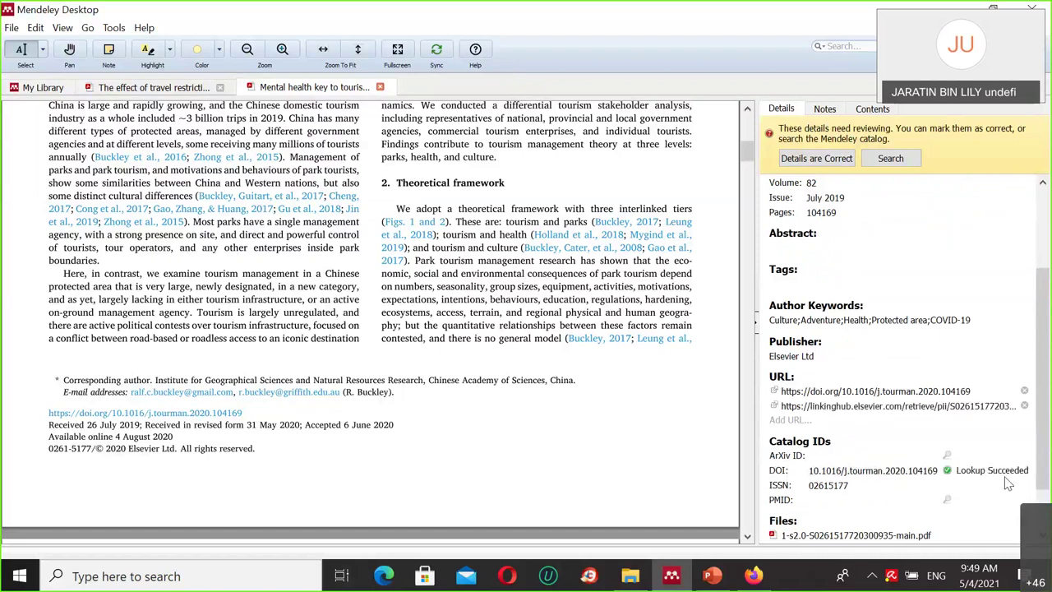
pyautogui.scroll(3, 927, 316)
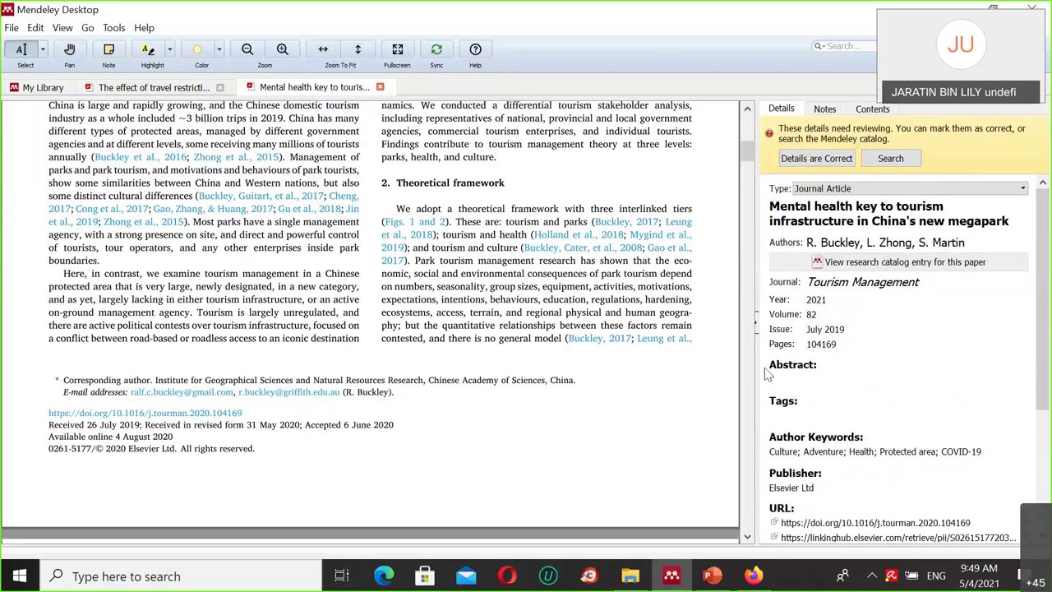
# Step: Copy the full abstract text from the article's first page and paste it into the document's empty Abstract field
pyautogui.click(887, 378)
pyautogui.scroll(5, 383, 265)
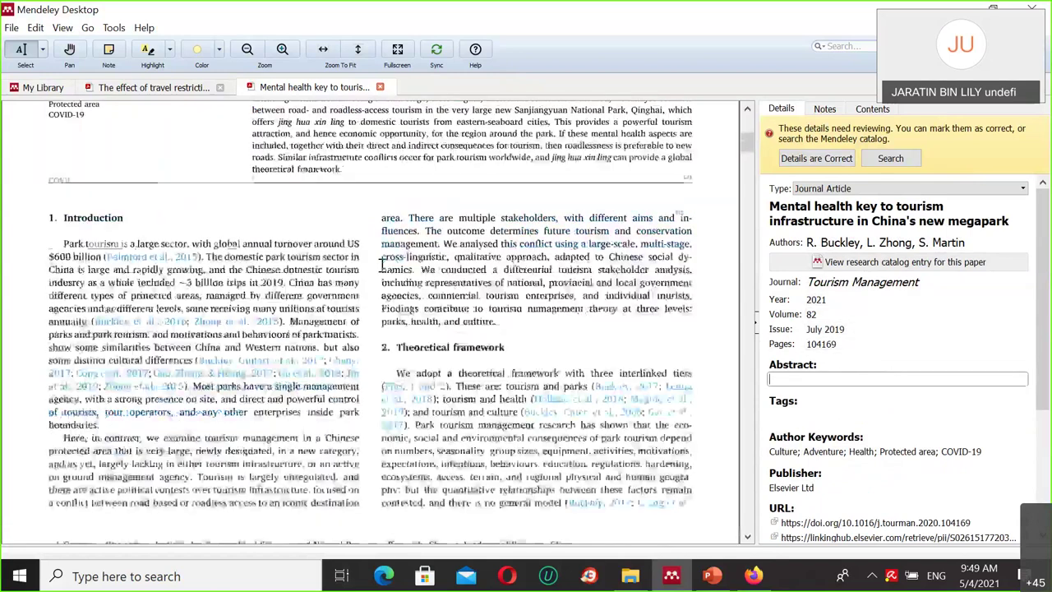
pyautogui.moveTo(249, 260); pyautogui.dragTo(497, 320)
pyautogui.click(333, 355)
pyautogui.moveTo(343, 366); pyautogui.dragTo(253, 259)
pyautogui.rightClick(276, 269)
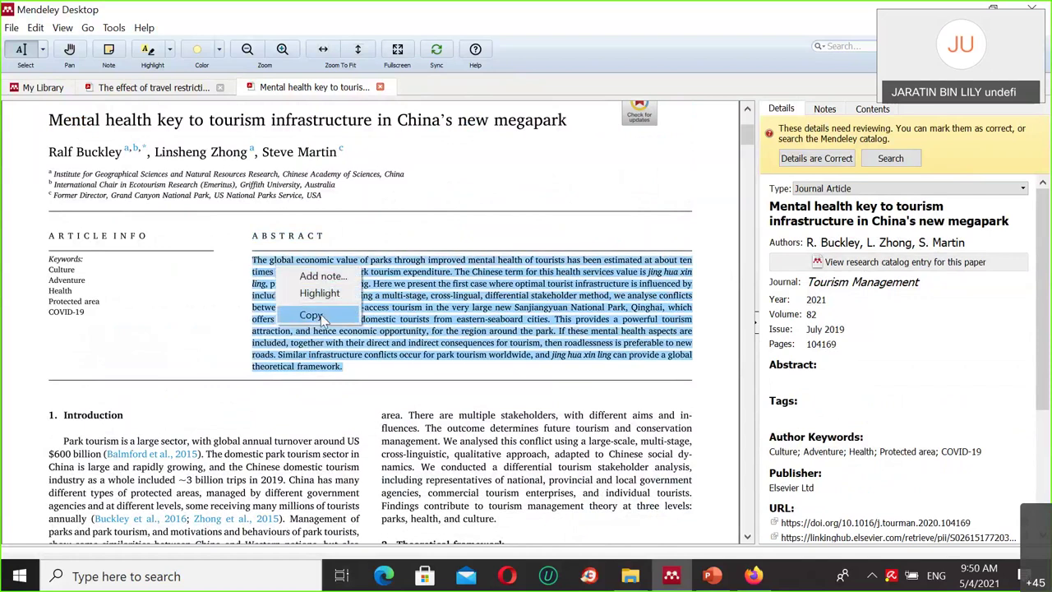
pyautogui.click(316, 317)
pyautogui.click(796, 376)
pyautogui.rightClick(795, 378)
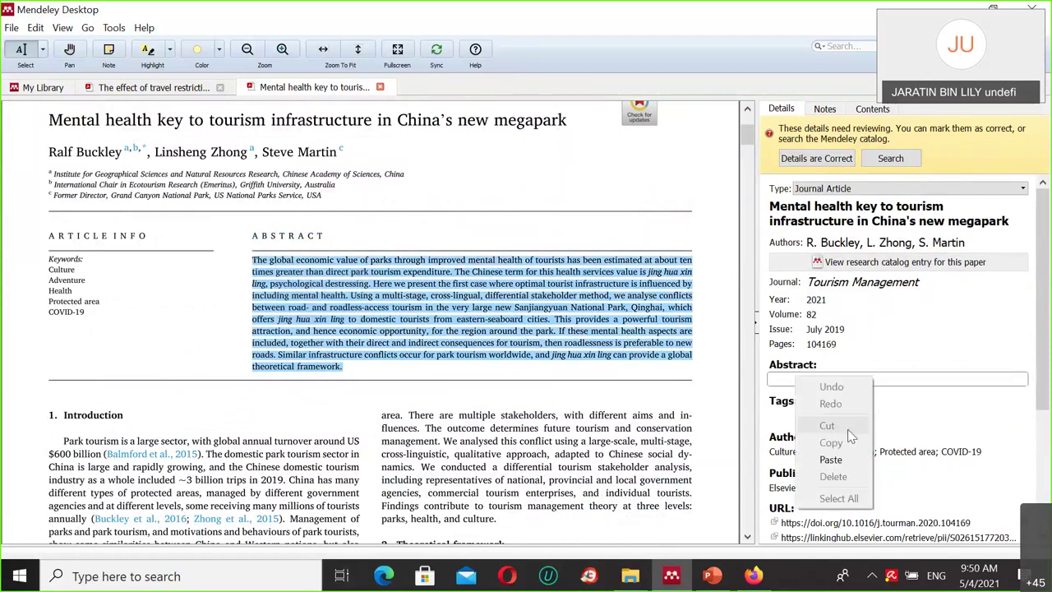
pyautogui.click(831, 459)
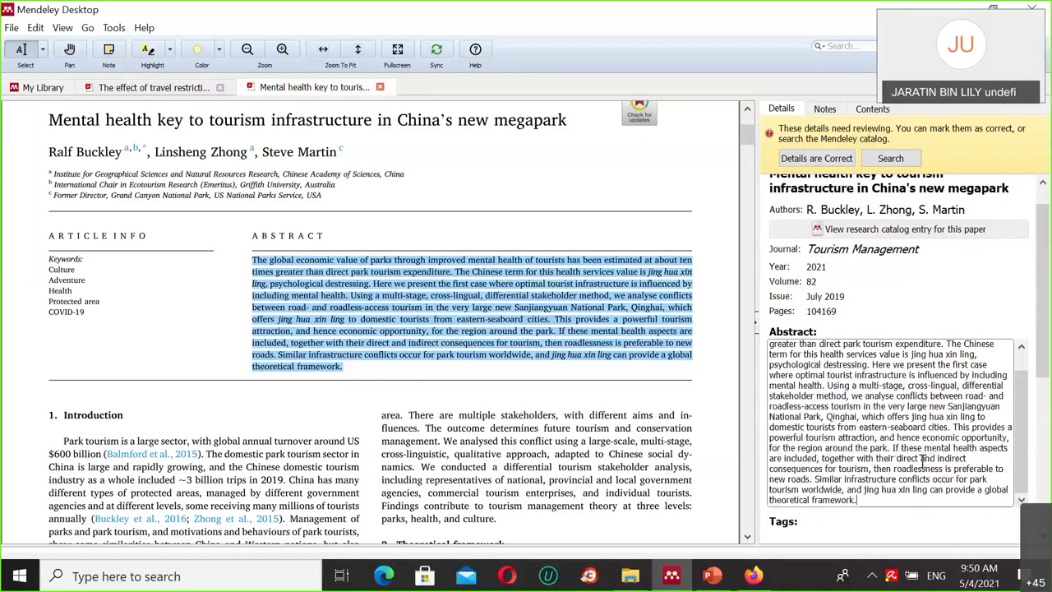
pyautogui.click(510, 283)
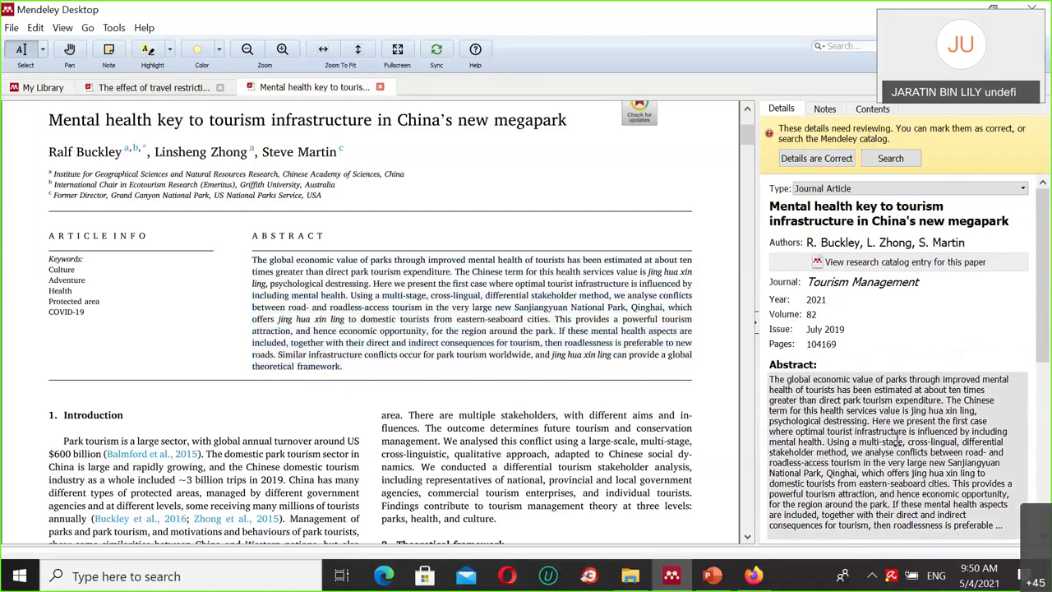
# Step: Review the megapark article's remaining details, including keywords, URLs, catalog IDs and the DOI lookup option
pyautogui.scroll(-2, 896, 433)
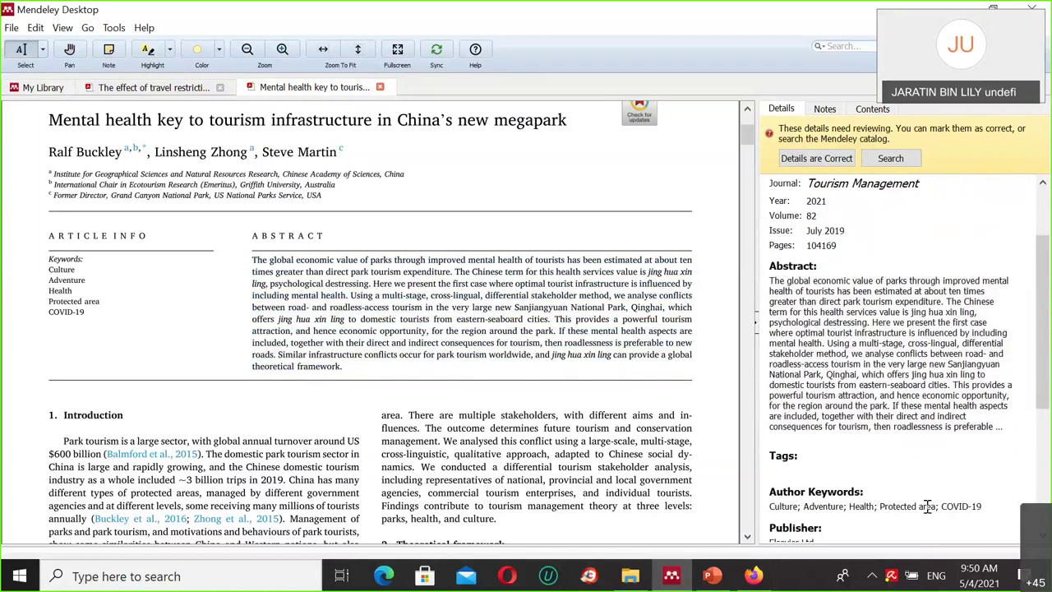
pyautogui.scroll(-4, 933, 503)
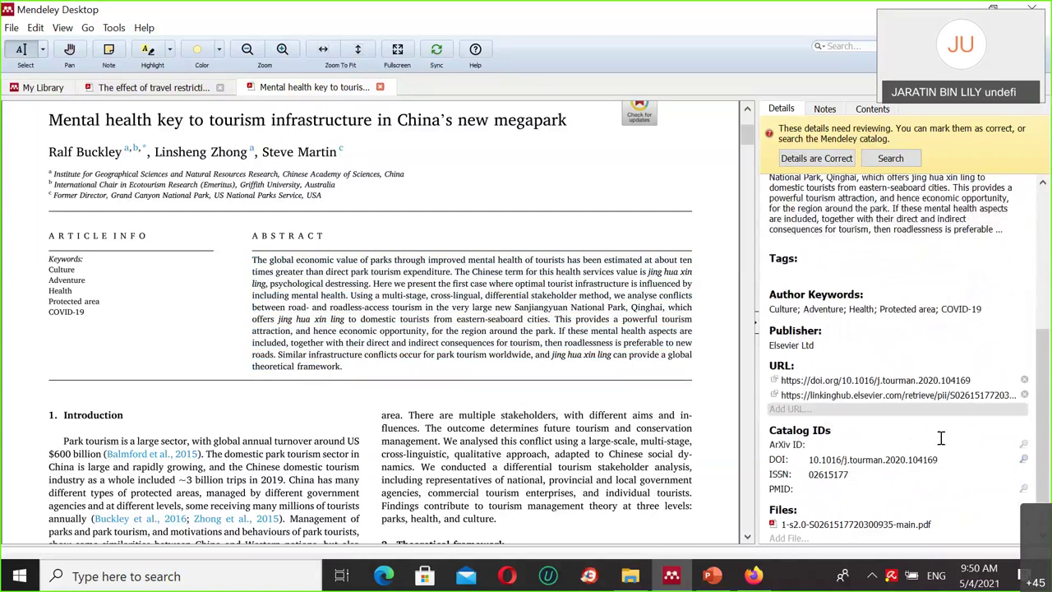
pyautogui.scroll(-1, 940, 437)
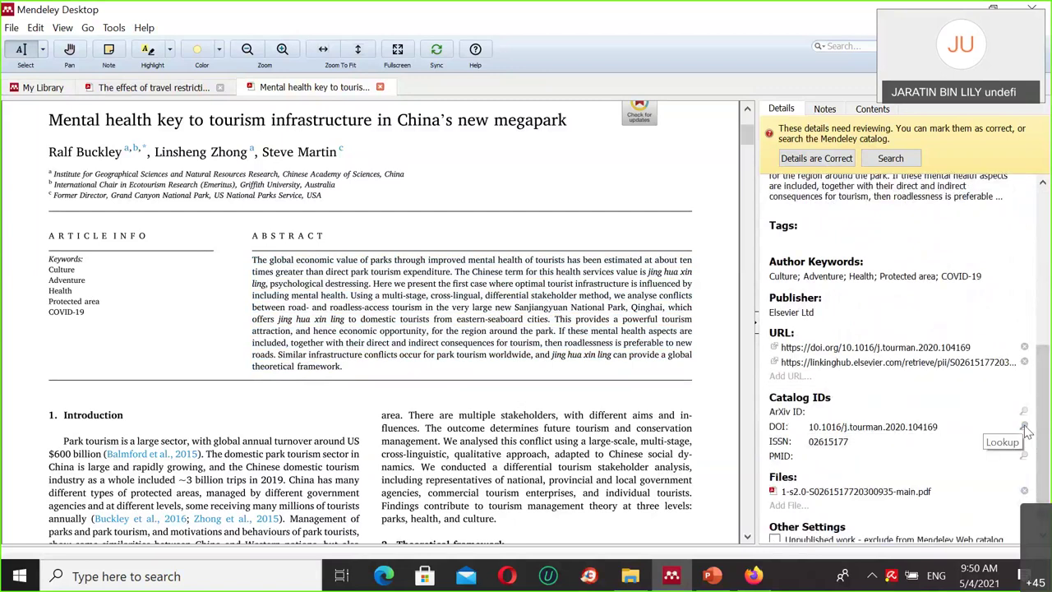
# Step: Open the article on COVID-19 and China's hotel industry from the review list, view it and close it
pyautogui.click(37, 87)
pyautogui.doubleClick(355, 383)
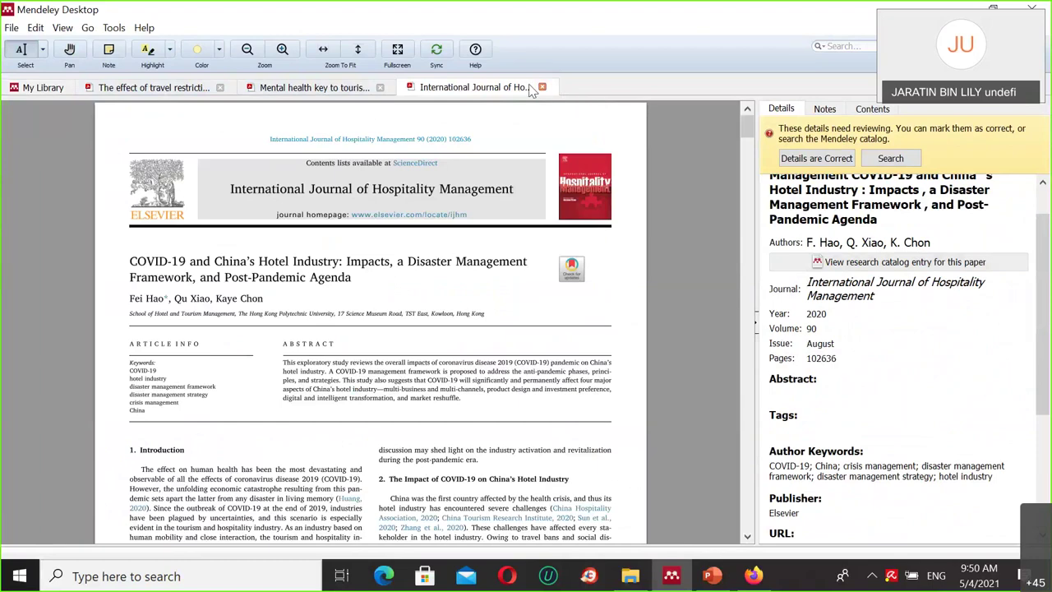
pyautogui.hotkey('ctrl', 'w')
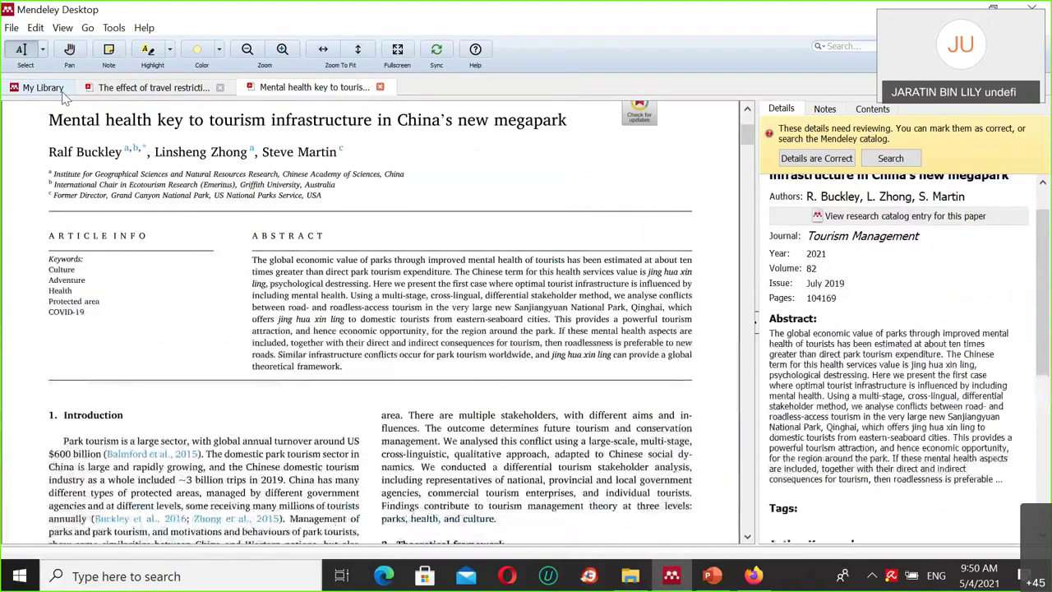
# Step: Open "Bird flu fight must start now" from the review list, view its details and close it
pyautogui.click(37, 87)
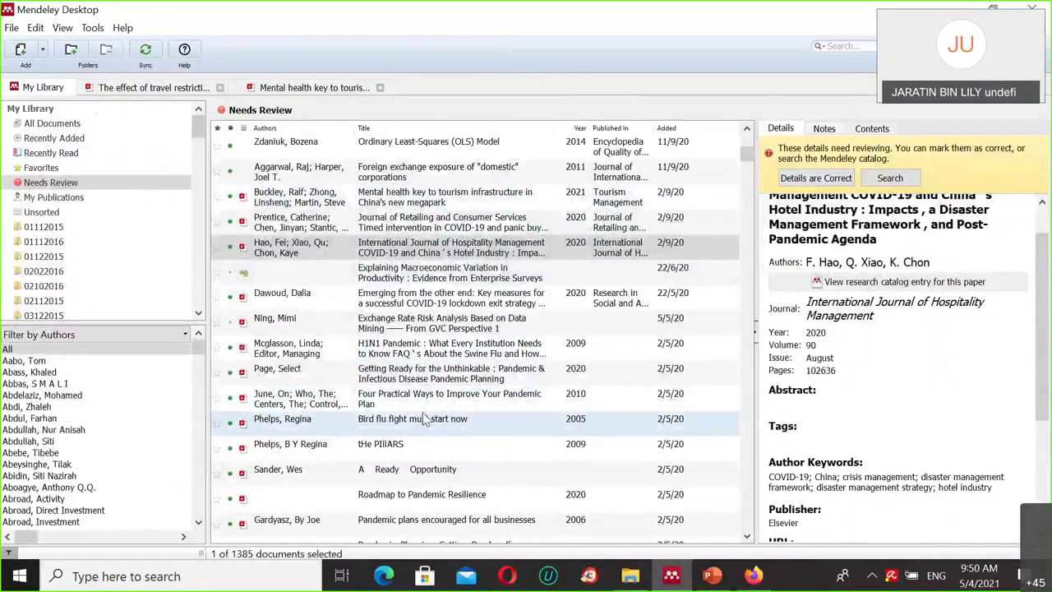
pyautogui.doubleClick(434, 413)
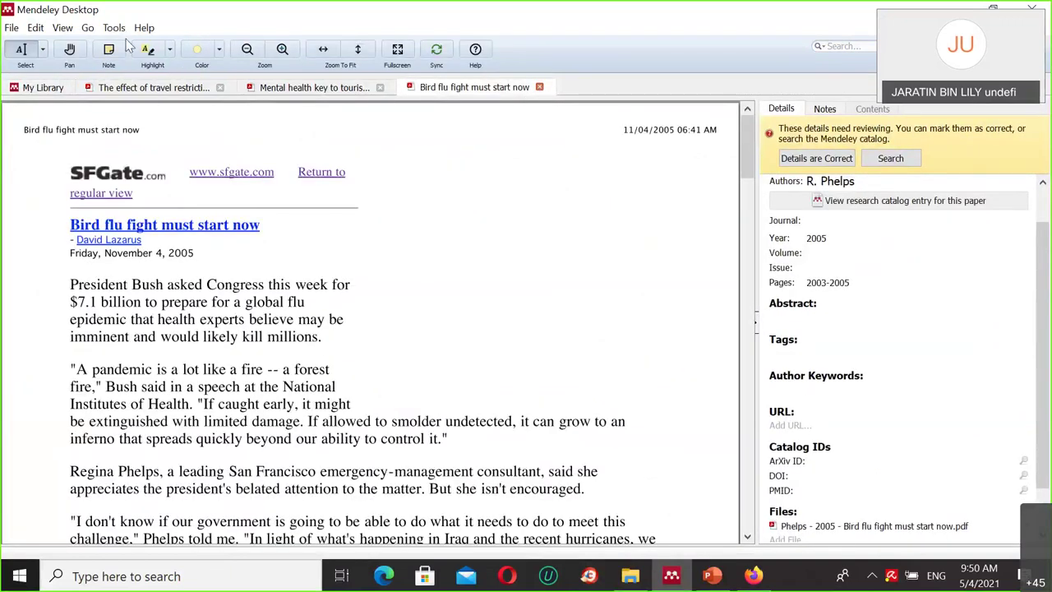
pyautogui.click(539, 86)
# Step: Return to the review list and open the paper "Exchange Rate Risk Analysis Based on Data Mining"
pyautogui.click(42, 86)
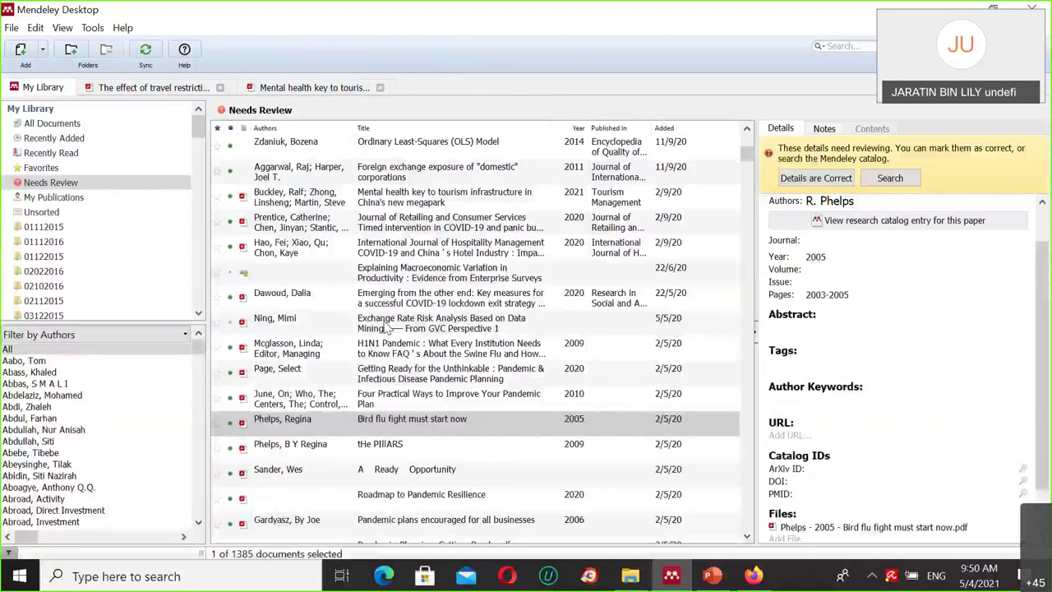
pyautogui.click(463, 323)
pyautogui.doubleClick(463, 323)
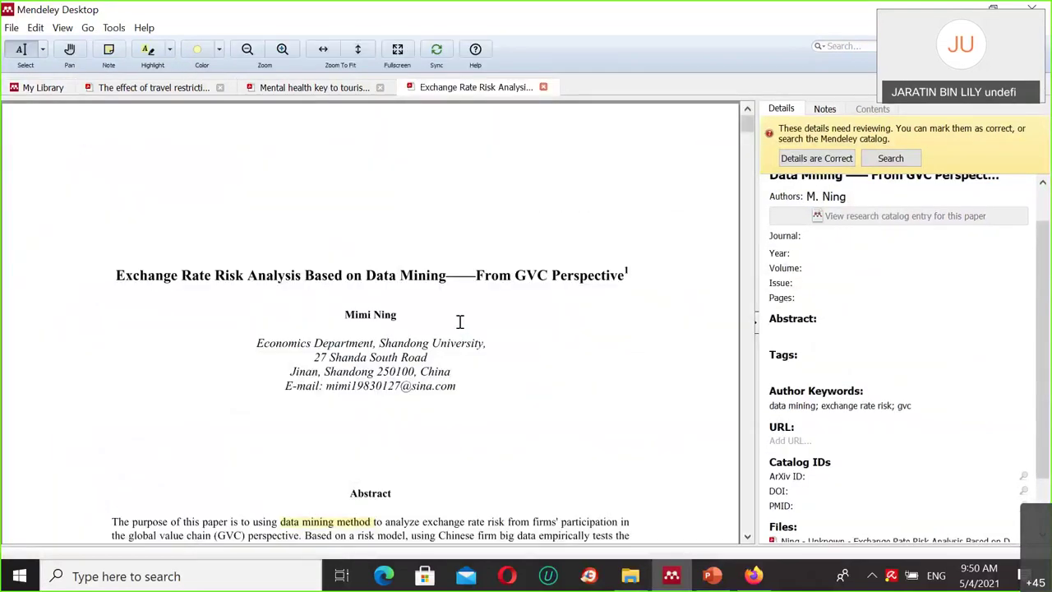
# Step: Close the exchange rate paper, open "Reopening the economy after coronavirus: Roadmap for recovery revealed" from the review list, view it and close it
pyautogui.click(543, 86)
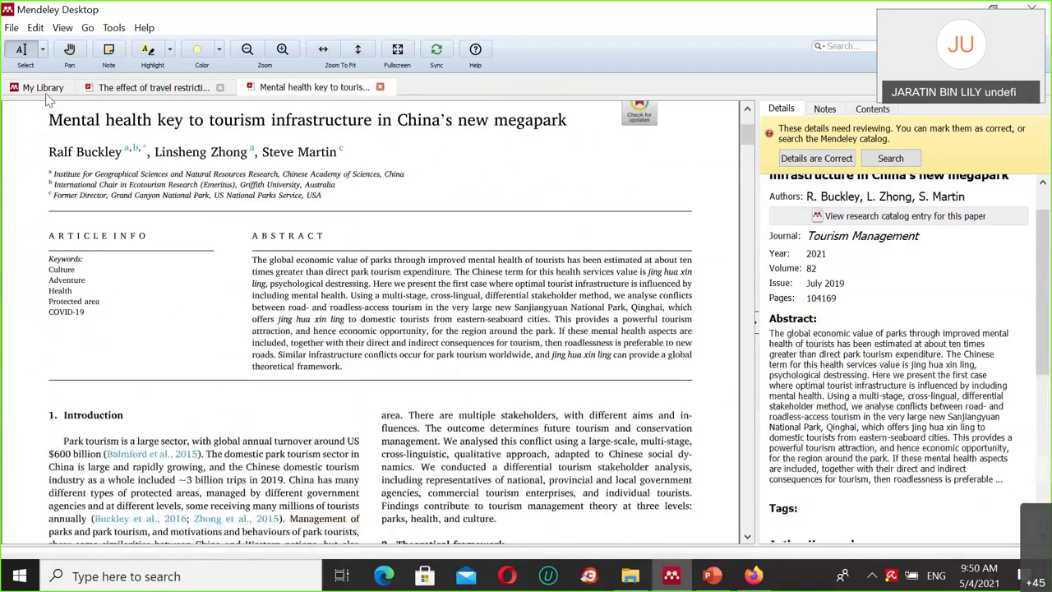
pyautogui.click(49, 88)
pyautogui.scroll(-3, 458, 402)
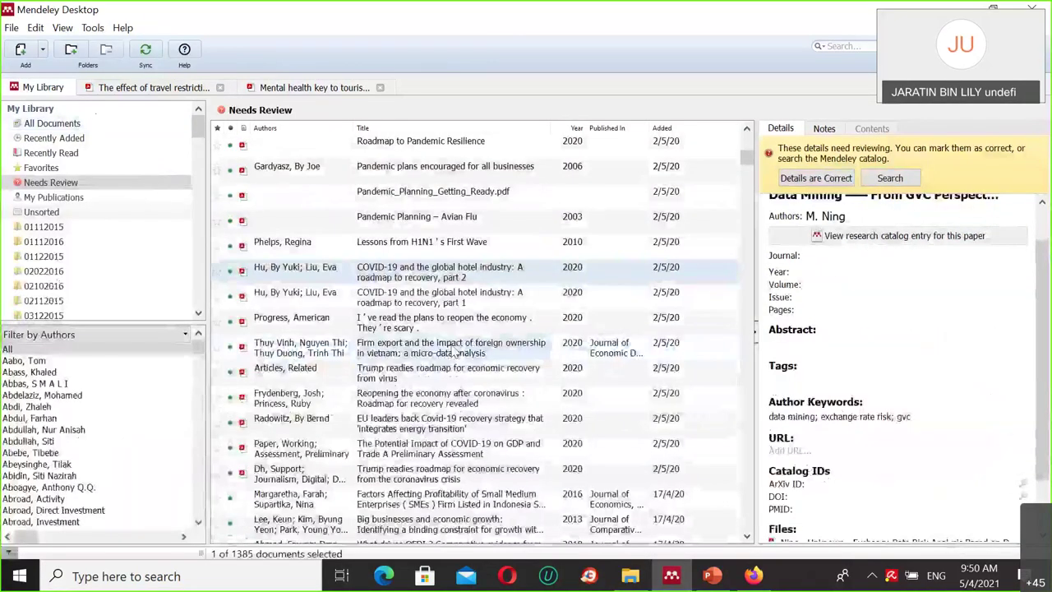
pyautogui.doubleClick(458, 403)
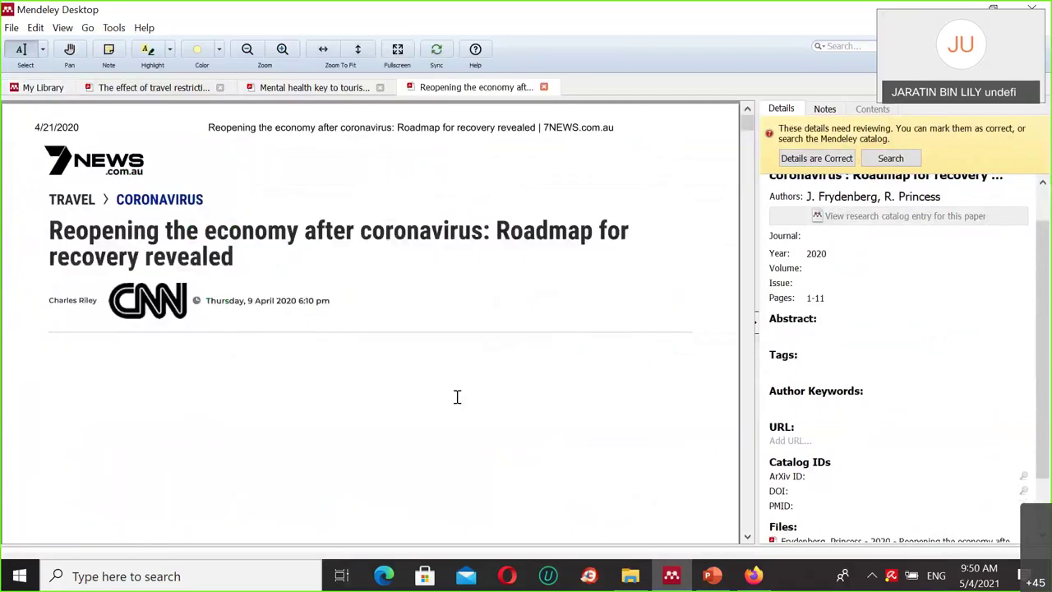
pyautogui.scroll(-2, 454, 367)
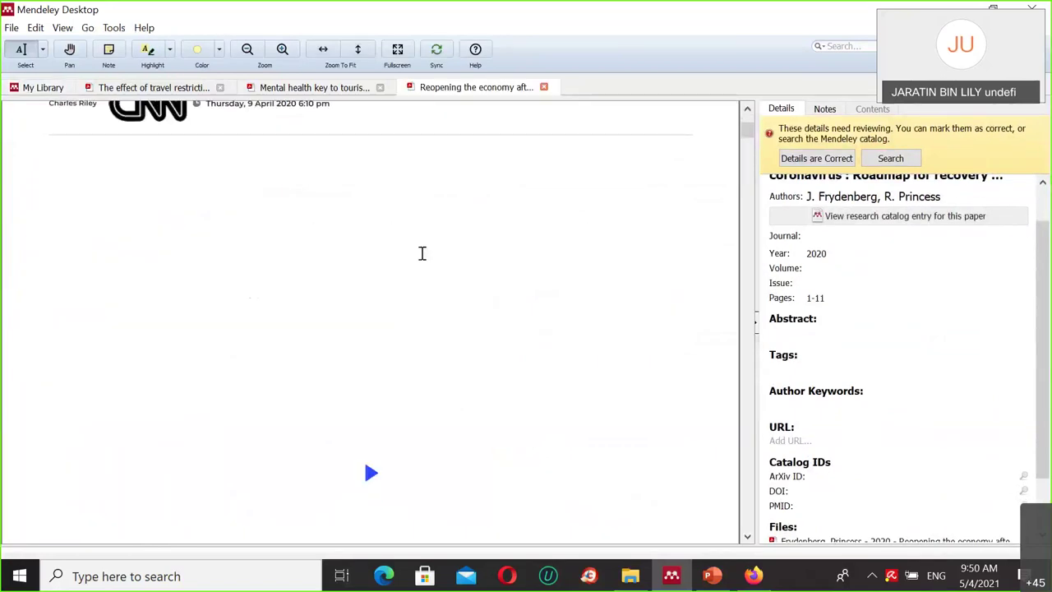
pyautogui.click(543, 87)
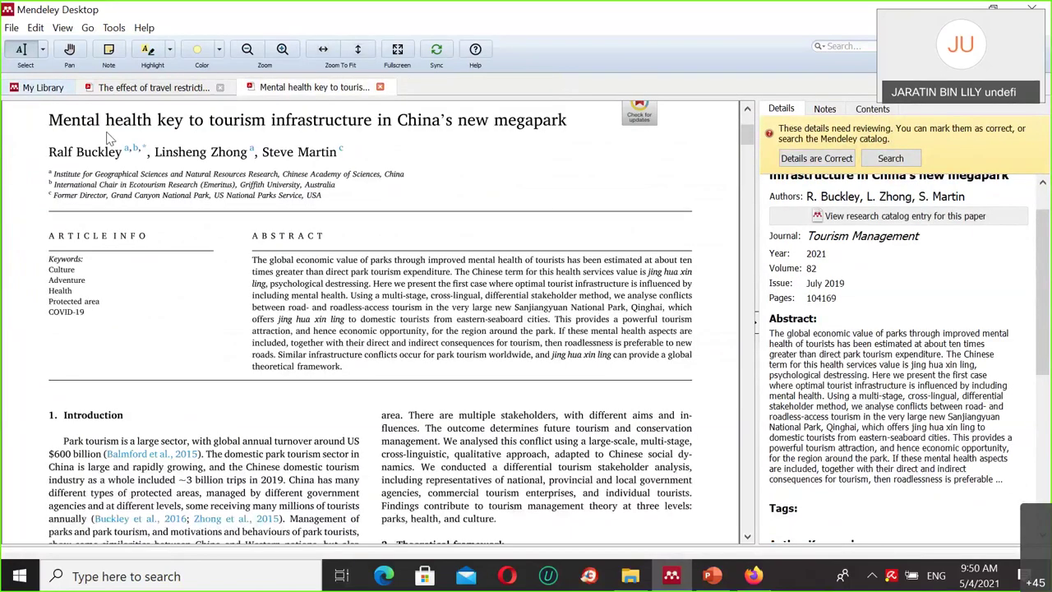
# Step: Return to the review list and open "Mental health key to tourism infrastructure in China's new megapark"
pyautogui.click(43, 87)
pyautogui.scroll(-5, 411, 329)
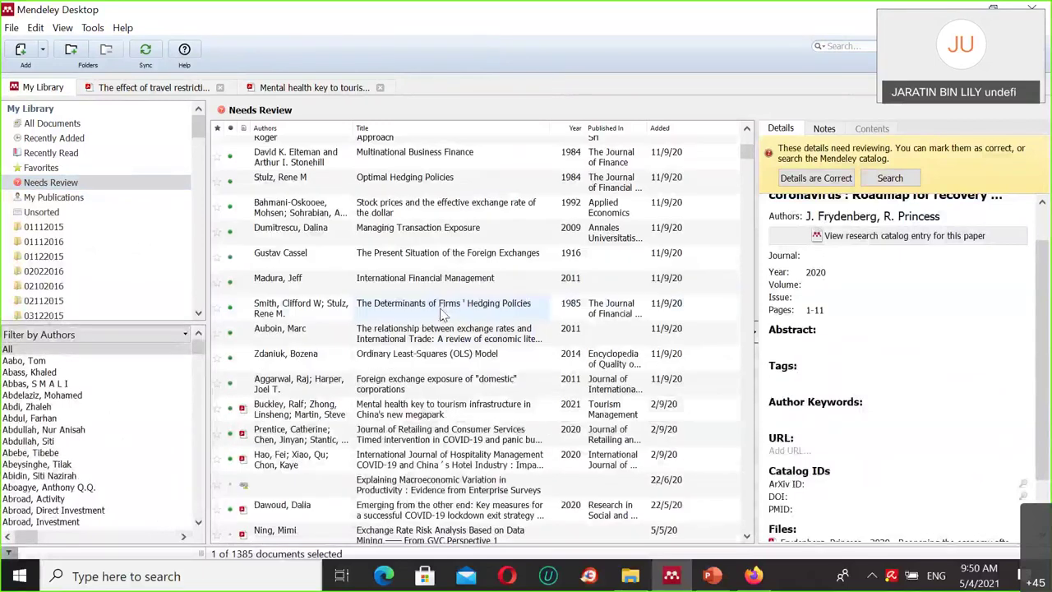
pyautogui.doubleClick(417, 402)
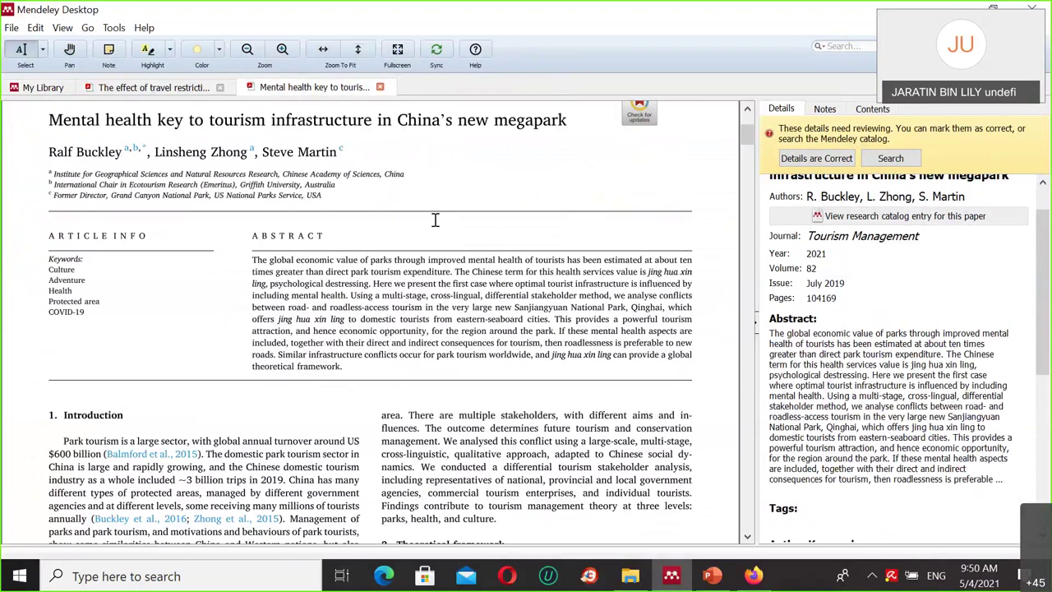
pyautogui.scroll(2, 394, 226)
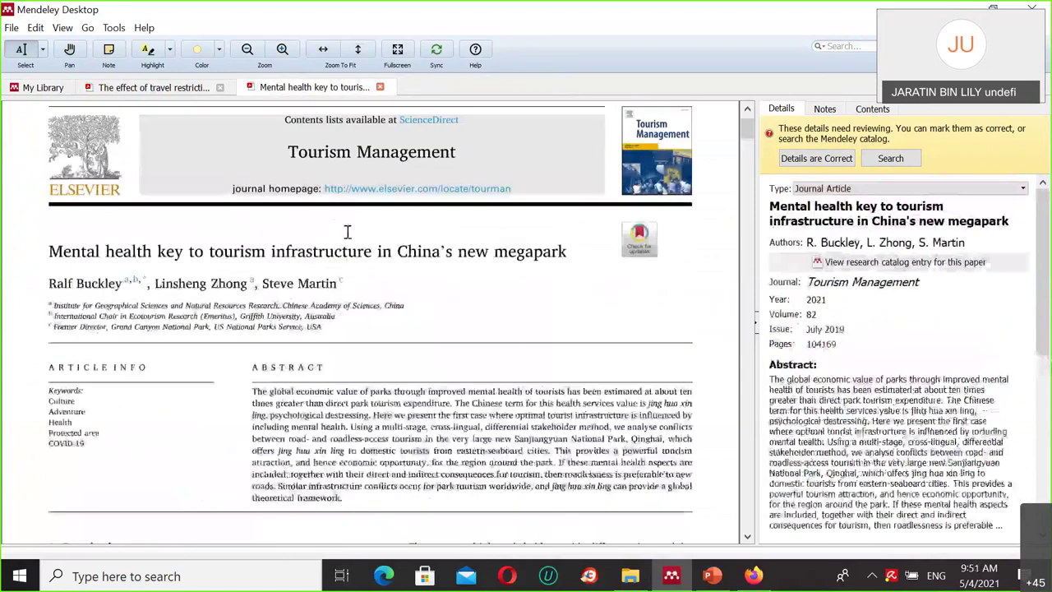
# Step: Clear the year, journal, volume, issue and pages from the megapark article's details
pyautogui.click(827, 298)
pyautogui.press('BackSpace')
pyautogui.press('BackSpace')
pyautogui.press('BackSpace')
pyautogui.press('BackSpace')
pyautogui.click(932, 283)
pyautogui.press('BackSpace')
pyautogui.press('BackSpace')
pyautogui.press('BackSpace')
pyautogui.press('BackSpace')
pyautogui.press('BackSpace')
pyautogui.press('BackSpace')
pyautogui.press('BackSpace')
pyautogui.press('BackSpace')
pyautogui.press('BackSpace')
pyautogui.press('BackSpace')
pyautogui.press('BackSpace')
pyautogui.press('BackSpace')
pyautogui.press('BackSpace')
pyautogui.press('BackSpace')
pyautogui.press('BackSpace')
pyautogui.press('BackSpace')
pyautogui.press('BackSpace')
pyautogui.press('BackSpace')
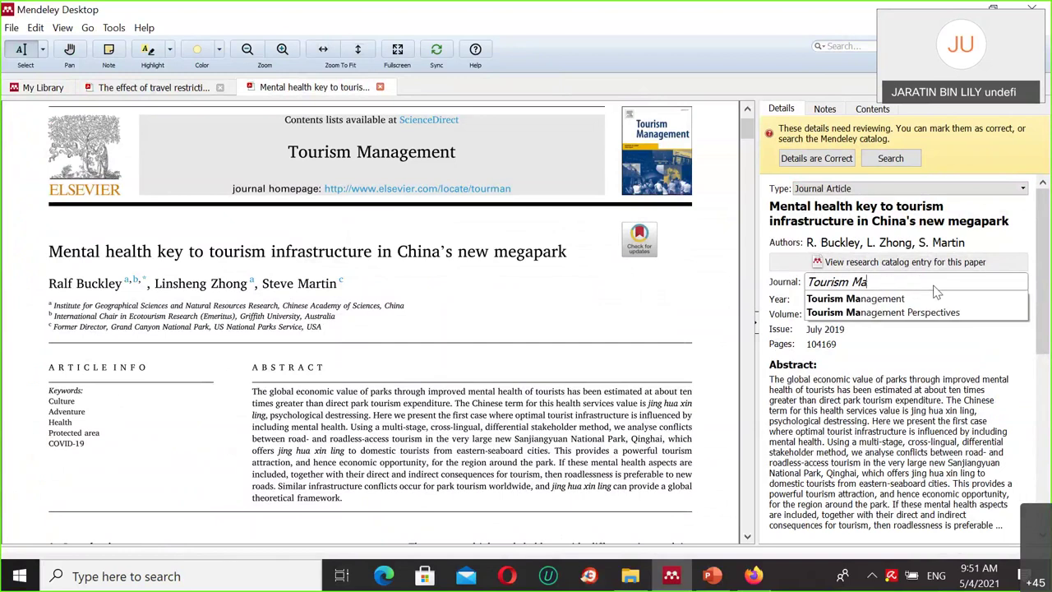
pyautogui.click(579, 292)
pyautogui.click(827, 314)
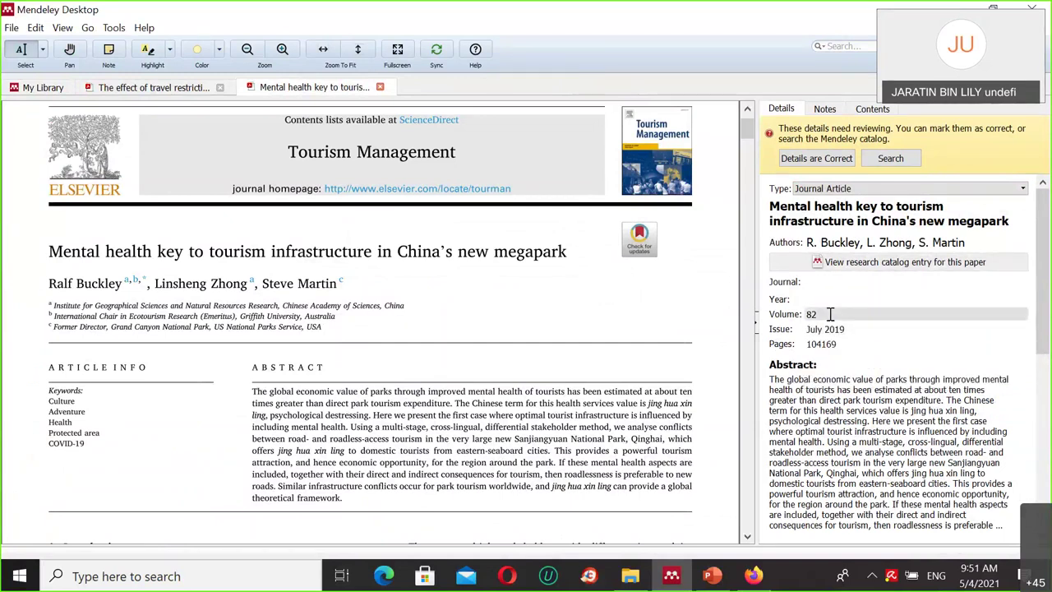
pyautogui.press('BackSpace')
pyautogui.press('BackSpace')
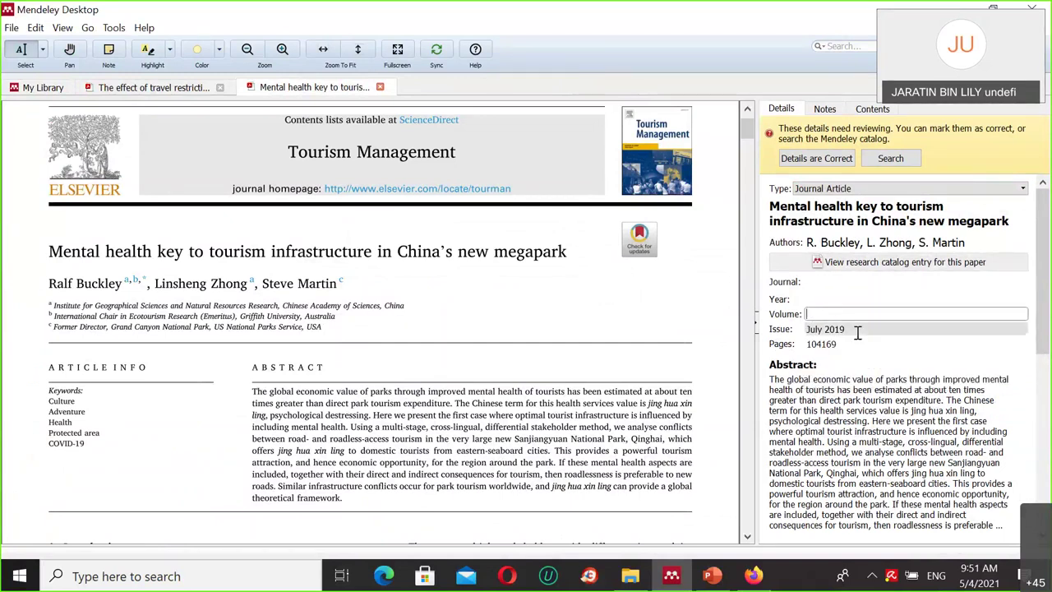
pyautogui.click(856, 329)
pyautogui.press('BackSpace')
pyautogui.press('BackSpace')
pyautogui.press('BackSpace')
pyautogui.press('BackSpace')
pyautogui.press('BackSpace')
pyautogui.press('BackSpace')
pyautogui.press('BackSpace')
pyautogui.press('BackSpace')
pyautogui.press('BackSpace')
pyautogui.click(854, 341)
pyautogui.press('BackSpace')
pyautogui.press('BackSpace')
pyautogui.press('BackSpace')
pyautogui.press('BackSpace')
pyautogui.press('BackSpace')
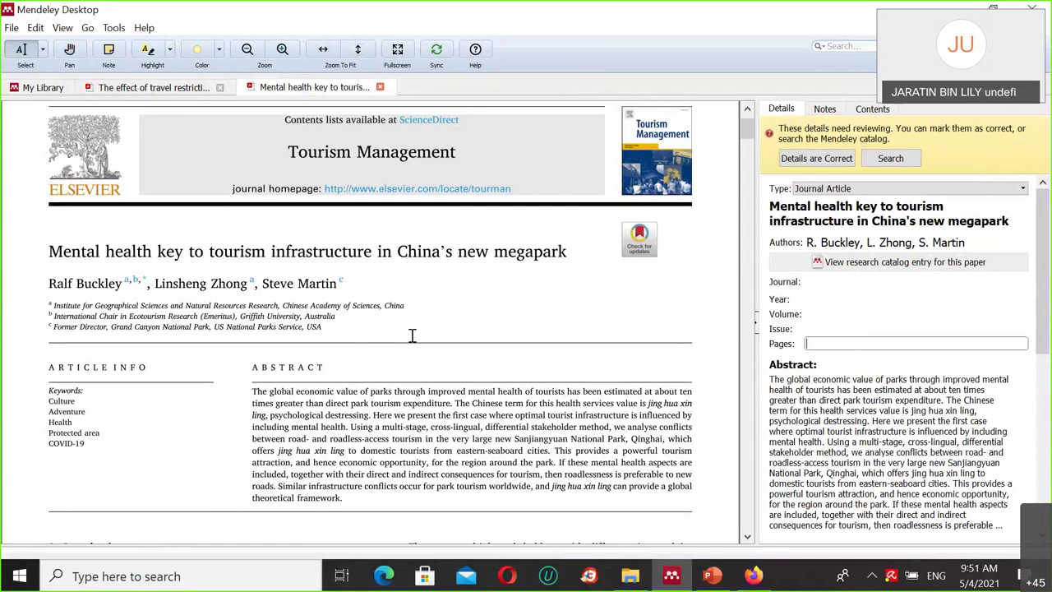
# Step: Refill the megapark article's bibliographic details by looking up its DOI, and check the retrieved fields
pyautogui.scroll(-3, 413, 335)
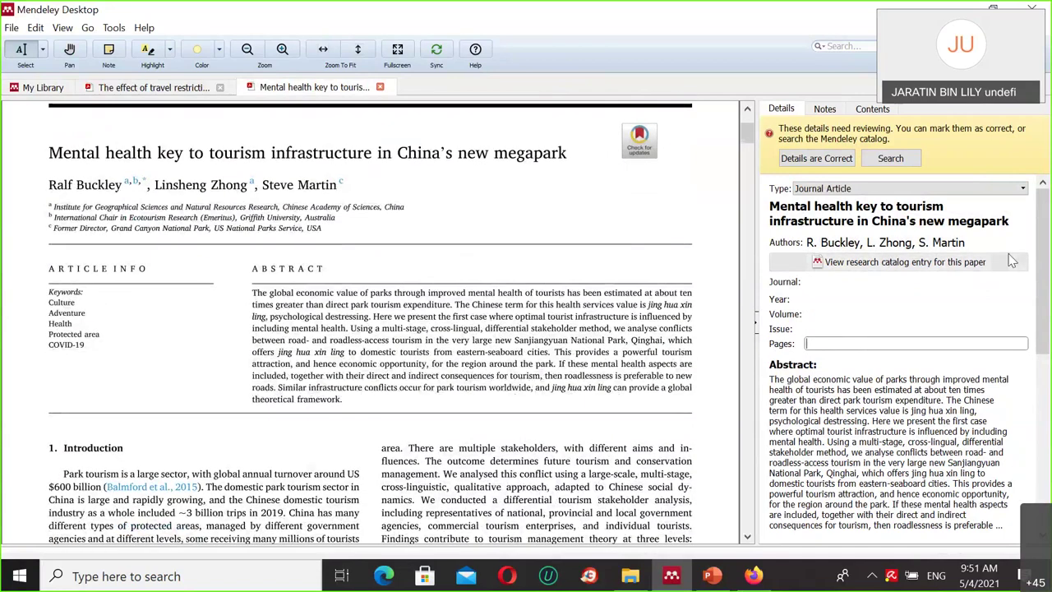
pyautogui.click(920, 243)
pyautogui.moveTo(909, 277); pyautogui.dragTo(791, 244)
pyautogui.scroll(-7, 863, 369)
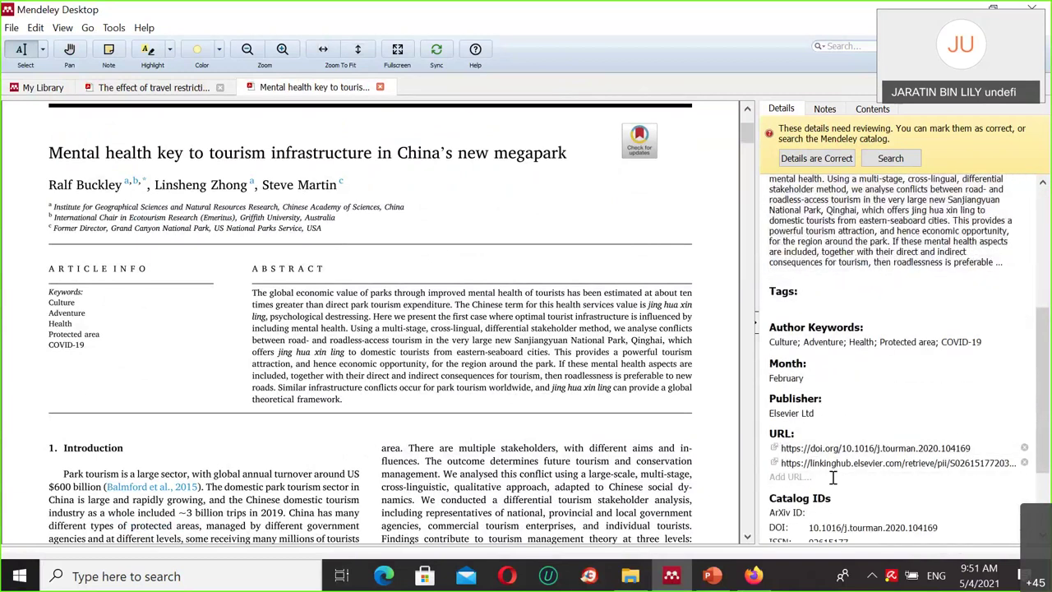
pyautogui.scroll(-1, 832, 477)
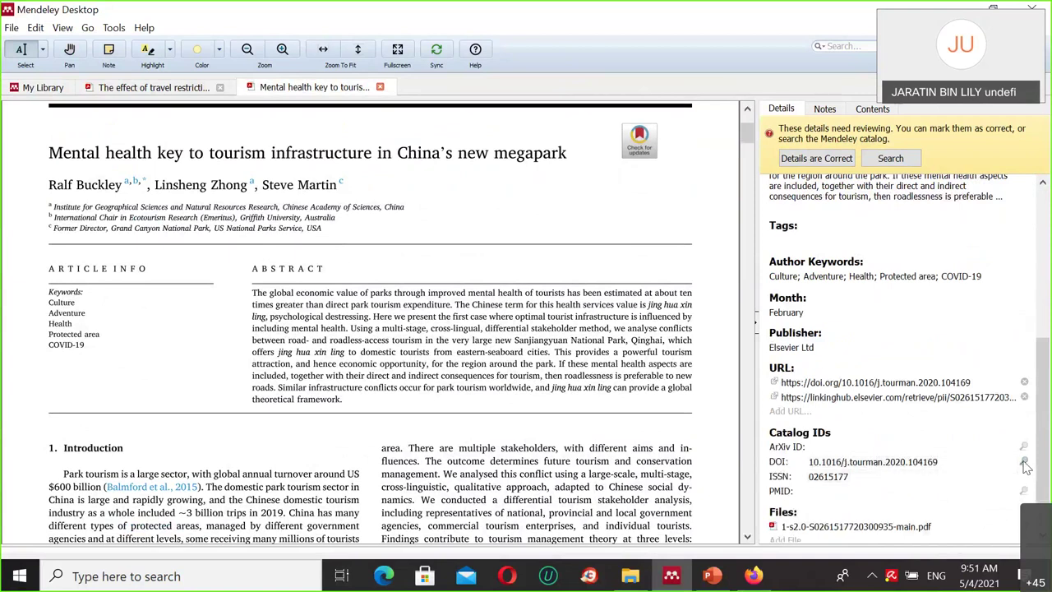
pyautogui.click(1024, 463)
pyautogui.scroll(3, 824, 318)
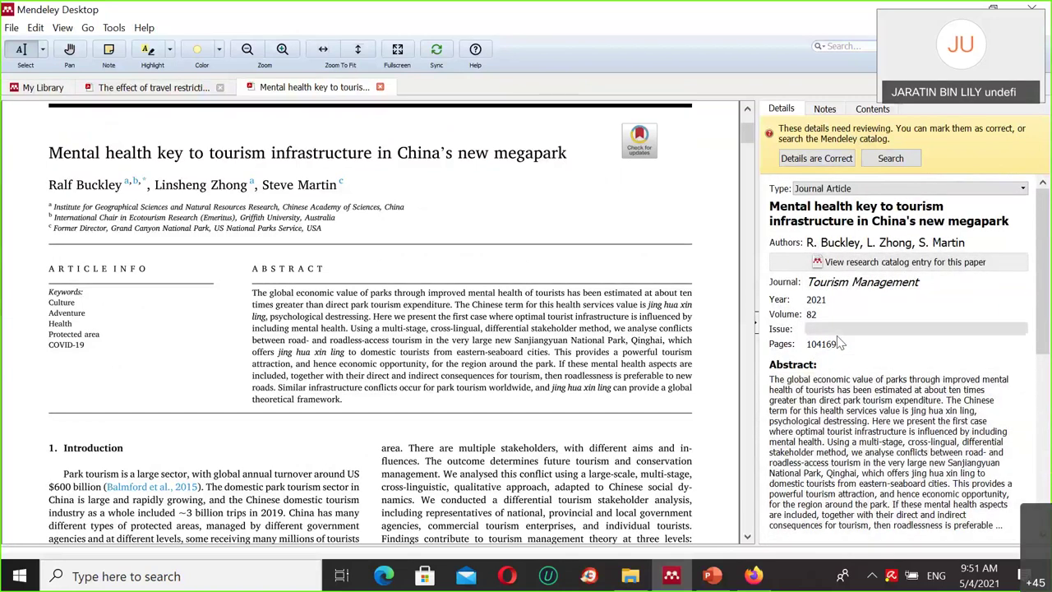
pyautogui.scroll(1, 385, 244)
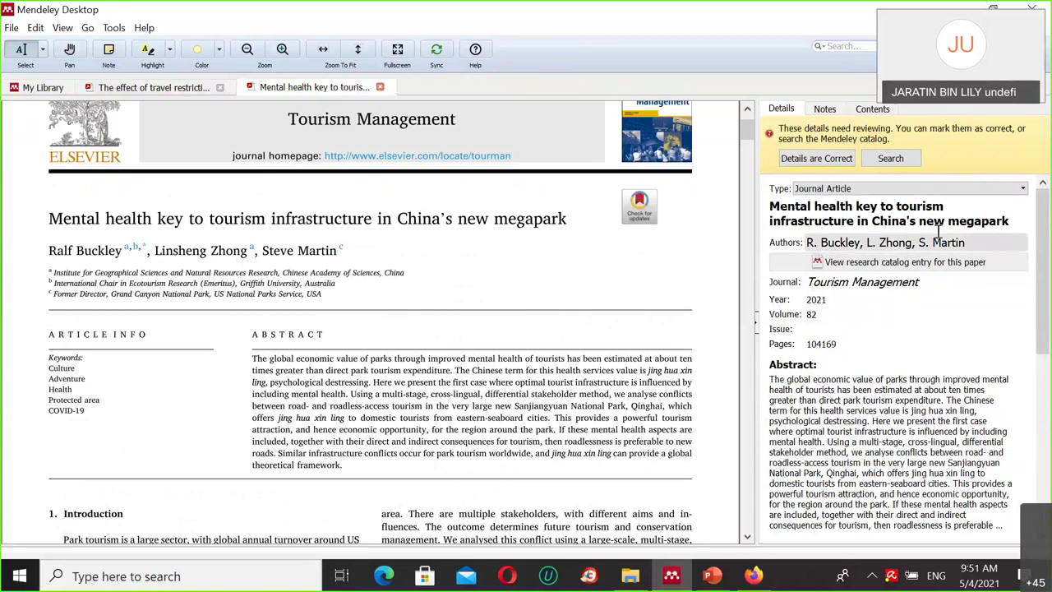
# Step: Check the format of the megapark article's author names and mark its details as correct
pyautogui.click(902, 246)
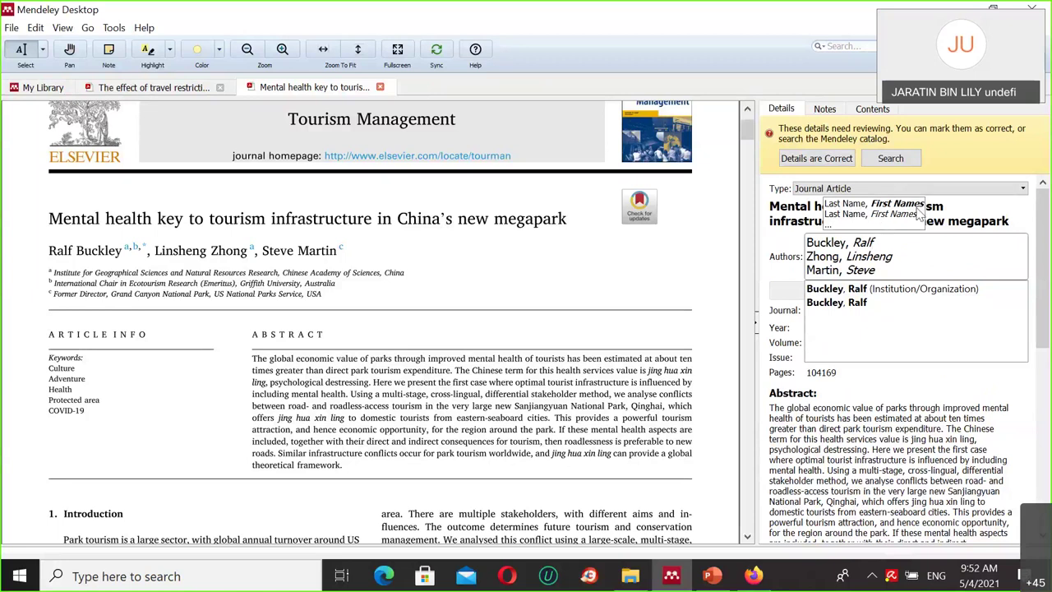
pyautogui.click(610, 351)
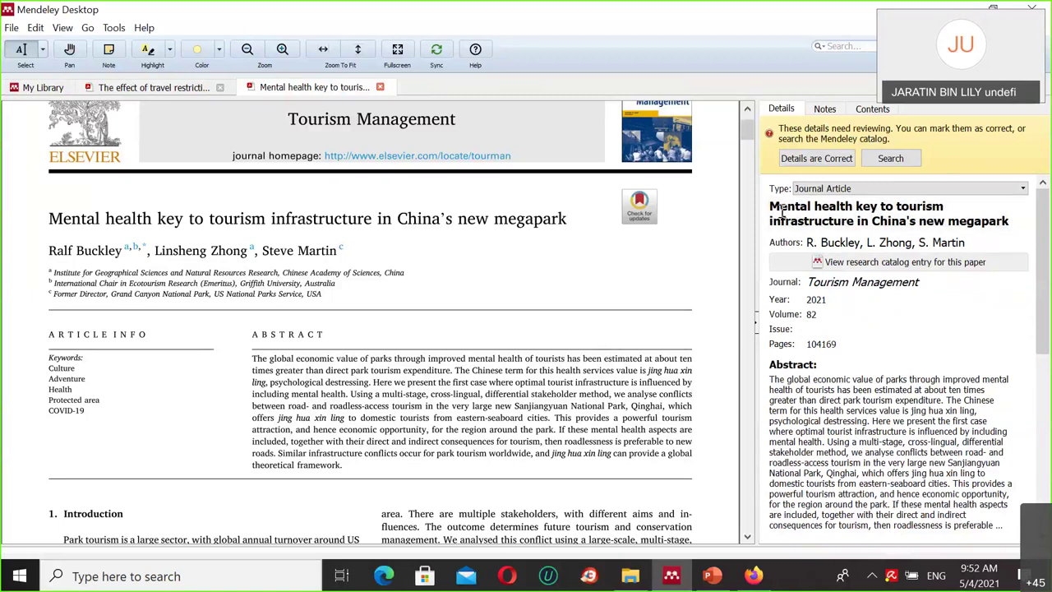
pyautogui.click(816, 162)
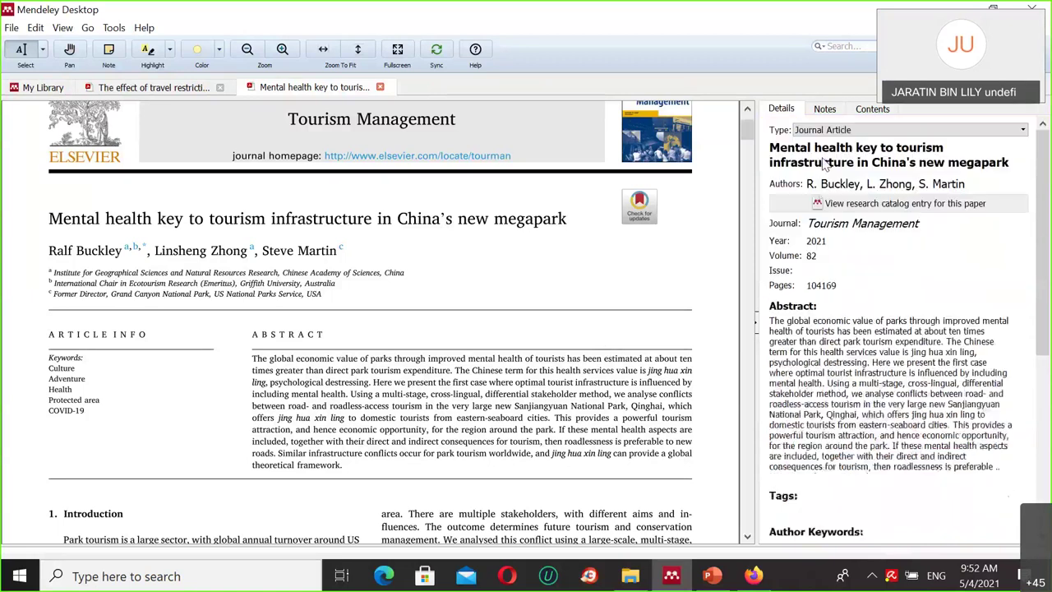
# Step: Open the article on COVID-19 and China's hotel industry from the review list and search the Mendeley catalog for its details
pyautogui.click(43, 87)
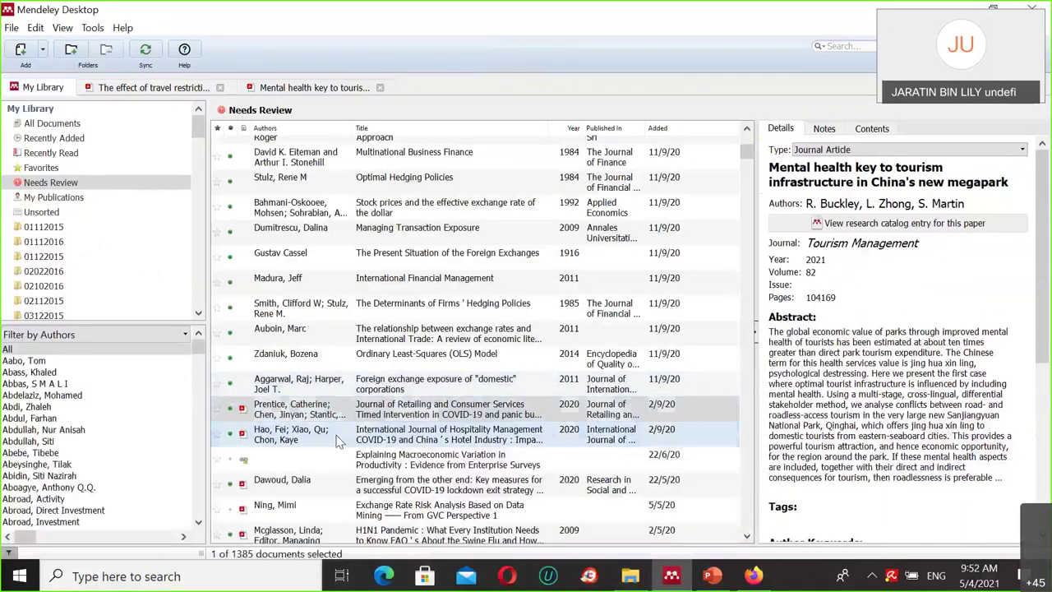
pyautogui.doubleClick(337, 369)
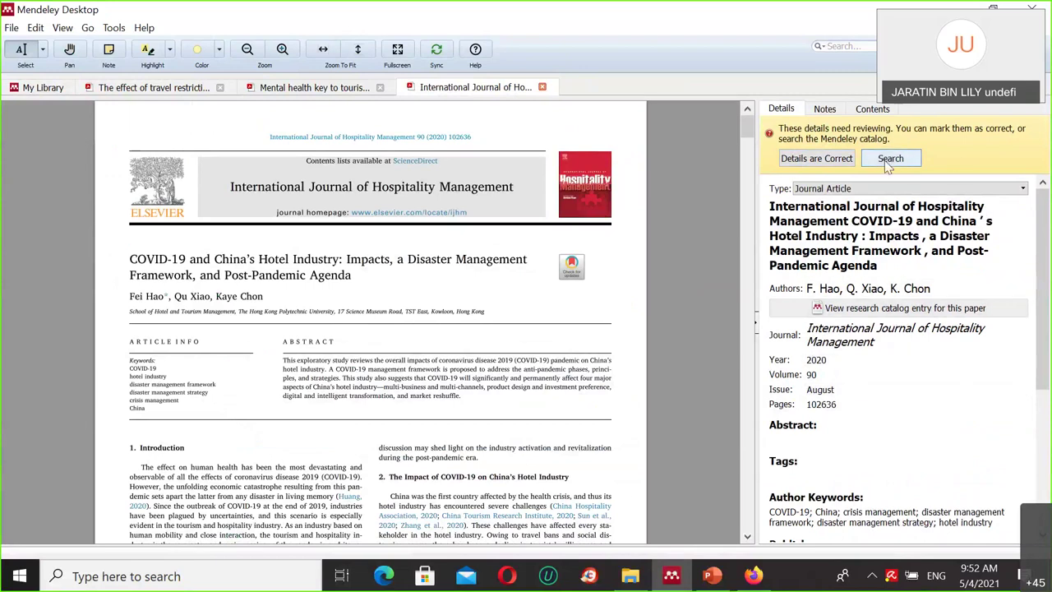
pyautogui.scroll(-3, 923, 399)
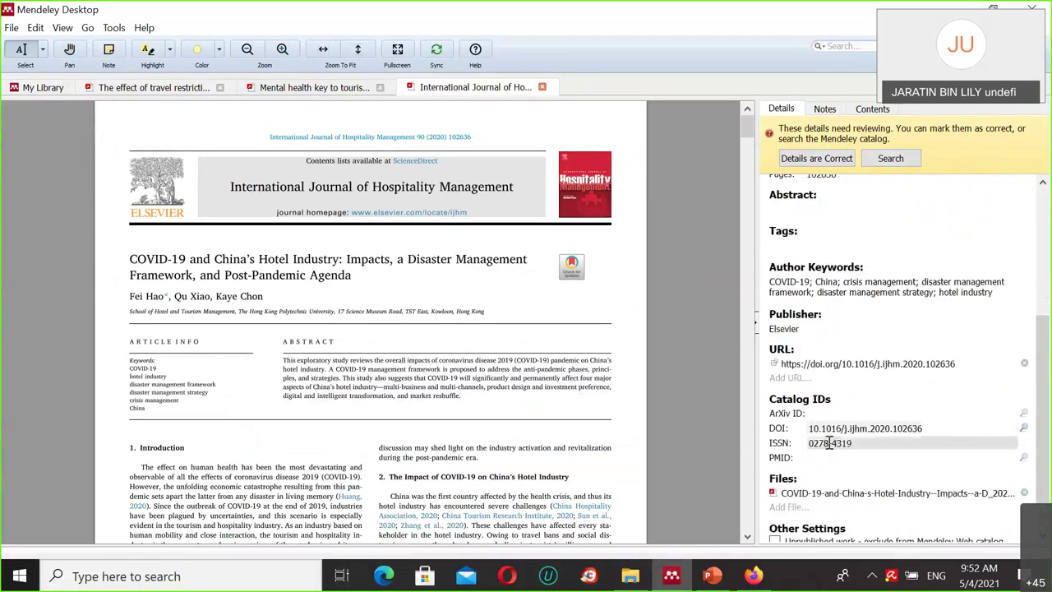
pyautogui.click(893, 159)
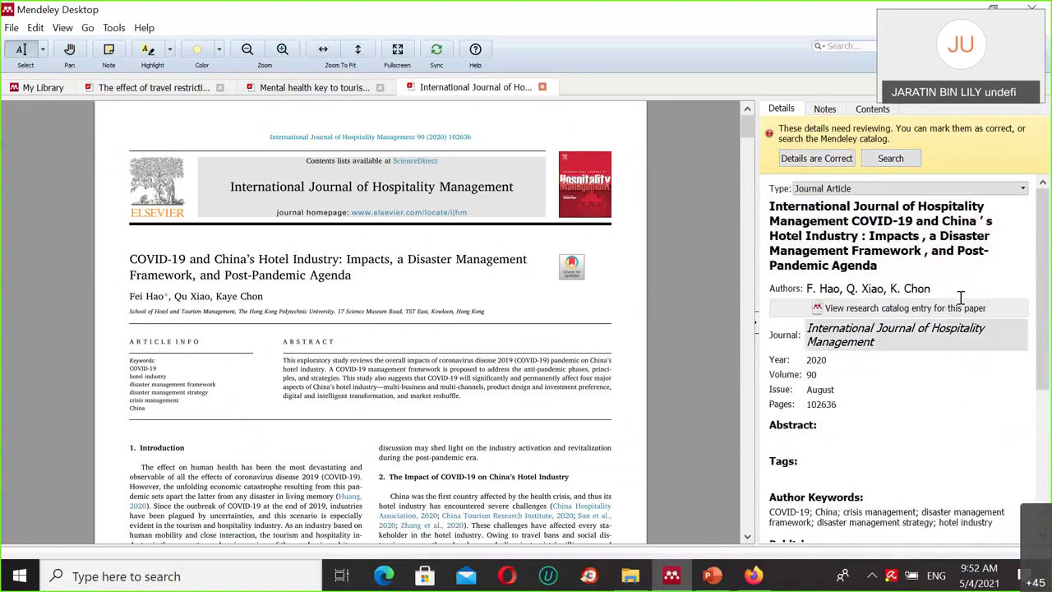
# Step: Clear the authors, journal, year and volume from the hotel industry article's details
pyautogui.click(960, 297)
pyautogui.moveTo(869, 316); pyautogui.dragTo(775, 287)
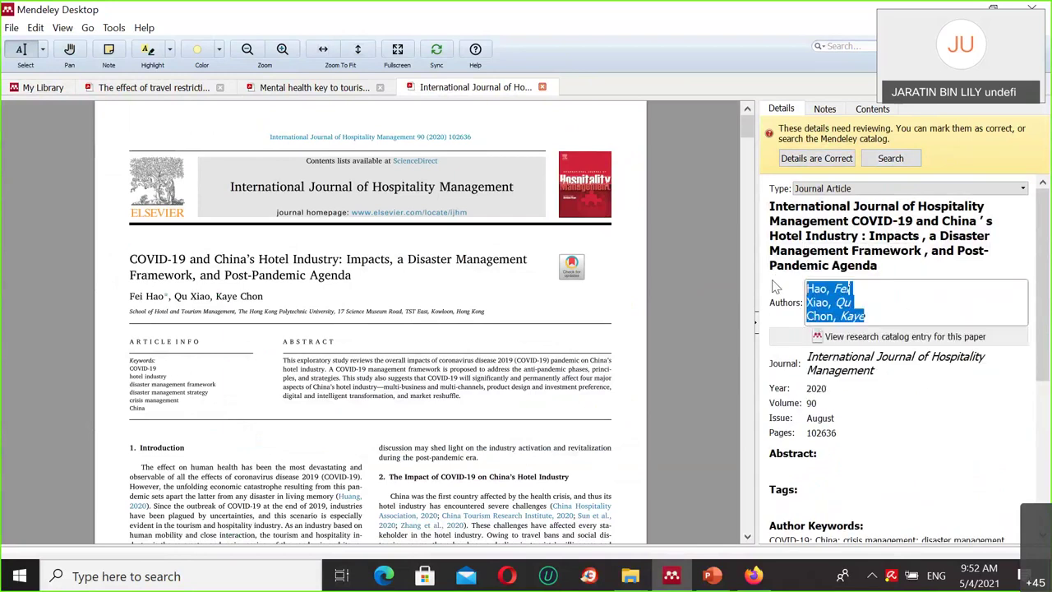
pyautogui.press('BackSpace')
pyautogui.press('Tab')
pyautogui.press('BackSpace')
pyautogui.click(839, 349)
pyautogui.press('BackSpace')
pyautogui.press('BackSpace')
pyautogui.press('BackSpace')
pyautogui.press('BackSpace')
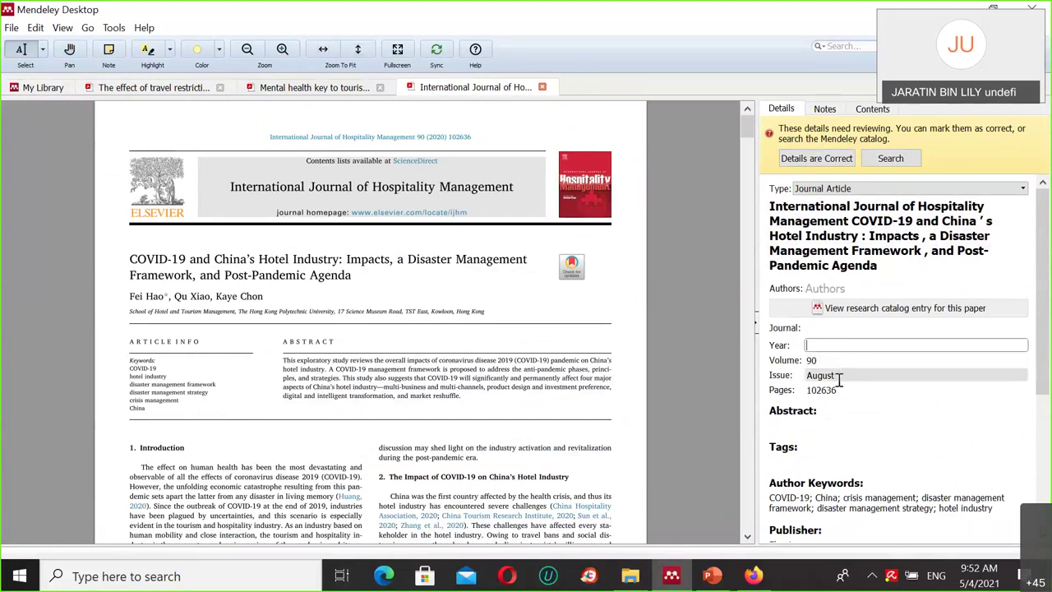
pyautogui.click(842, 362)
pyautogui.press('BackSpace')
pyautogui.press('BackSpace')
# Step: Check the hotel industry article's title and search the Mendeley catalog to fill in its missing details
pyautogui.click(913, 229)
pyautogui.doubleClick(865, 264)
pyautogui.click(942, 267)
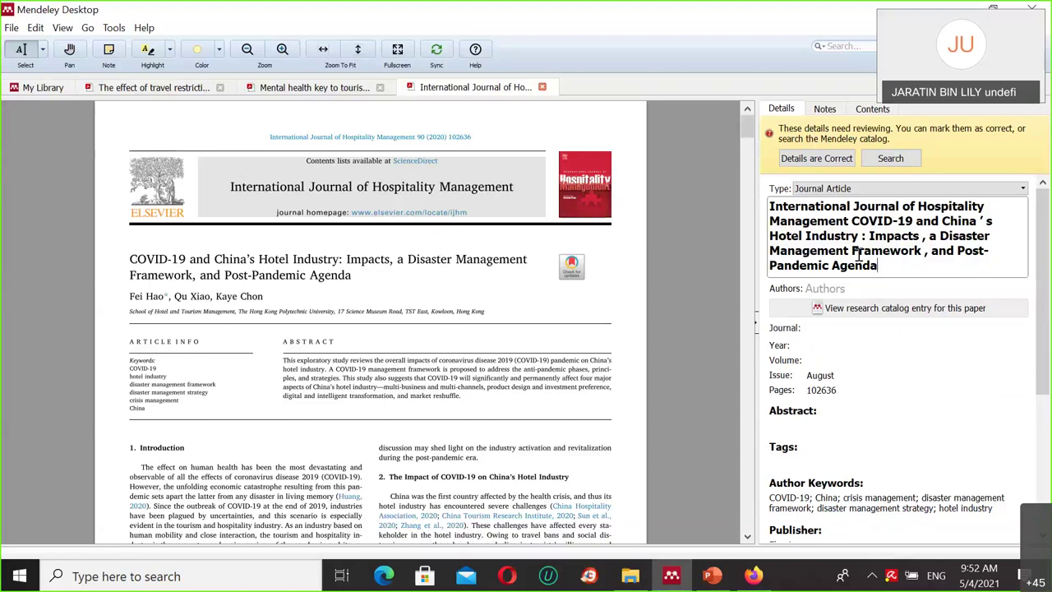
pyautogui.click(907, 162)
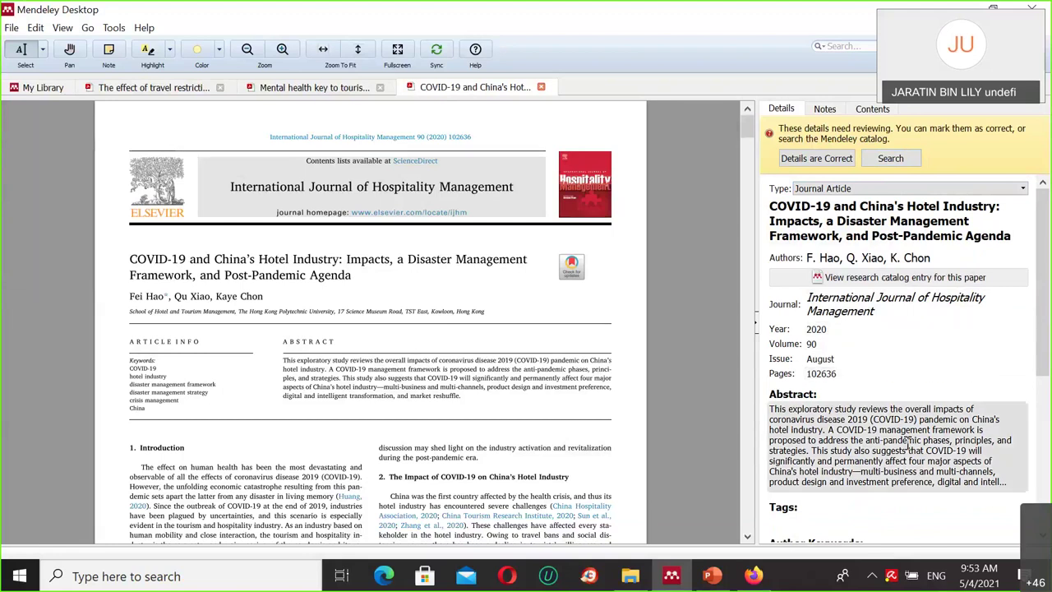
# Step: Look up the hotel industry article by its DOI and mark its details as correct
pyautogui.scroll(-4, 854, 379)
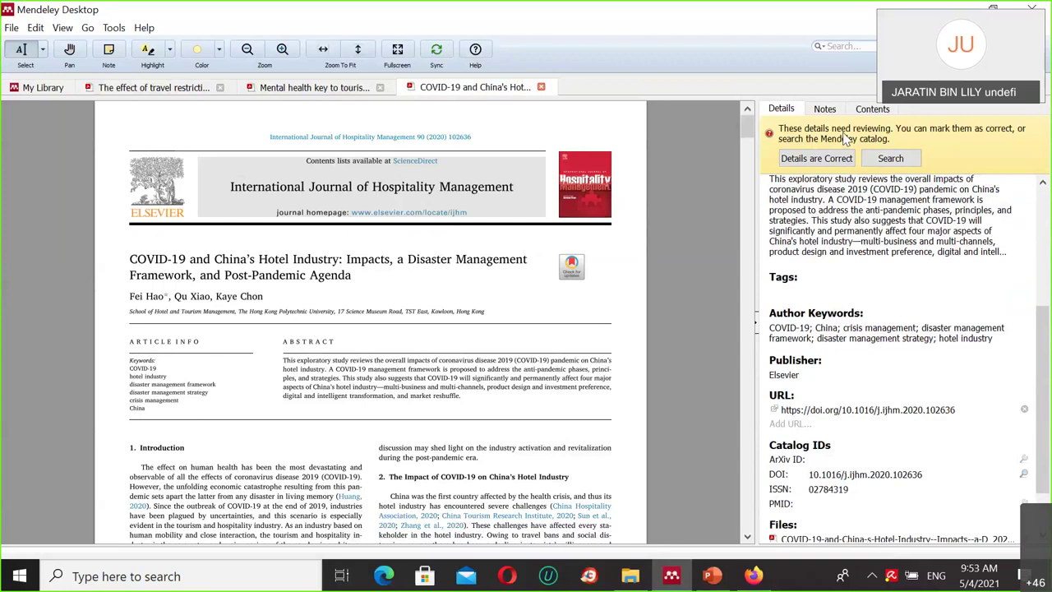
pyautogui.click(1024, 474)
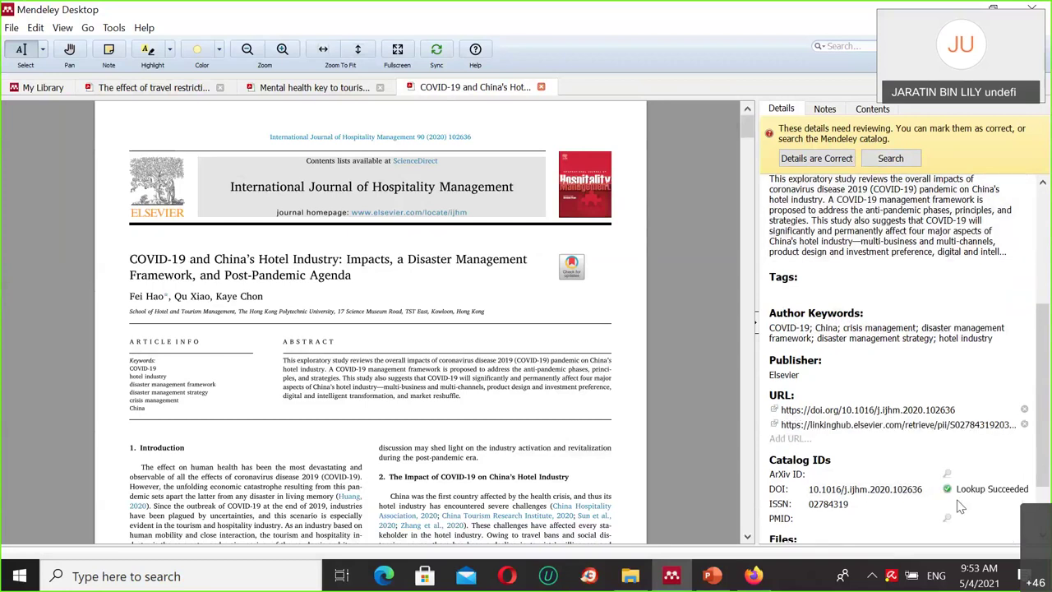
pyautogui.scroll(2, 968, 340)
pyautogui.scroll(3, 968, 340)
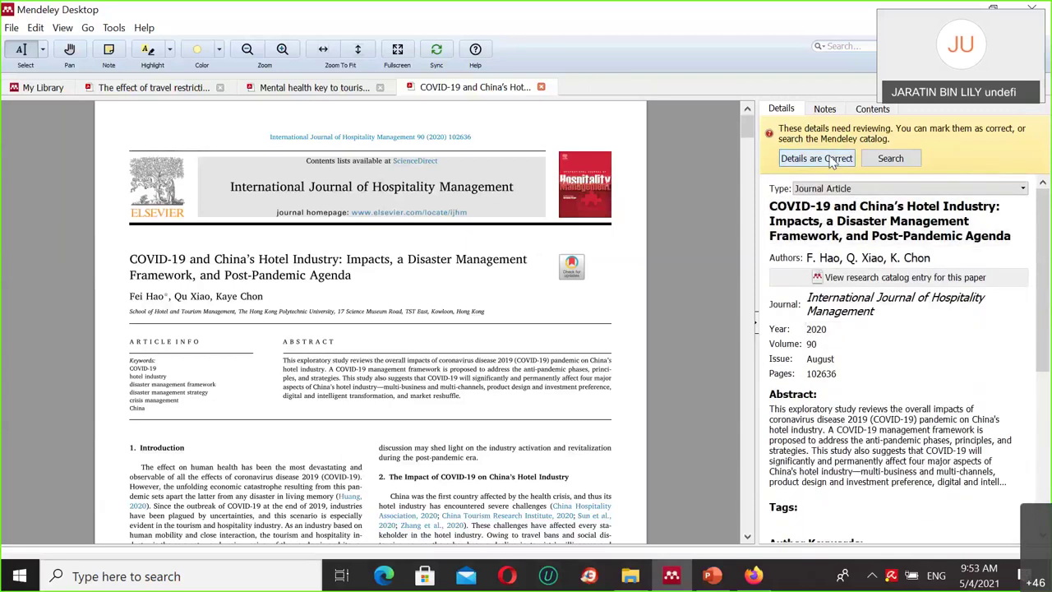
pyautogui.click(832, 160)
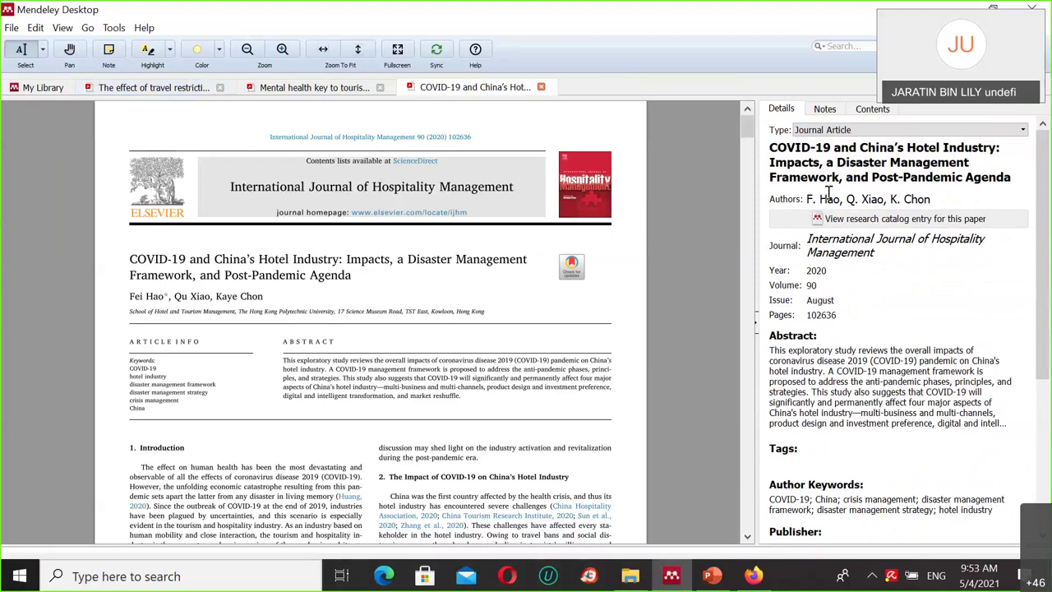
# Step: Compare the review status of the open megapark, hotel industry and travel restrictions articles, ending on the travel restrictions article
pyautogui.click(171, 88)
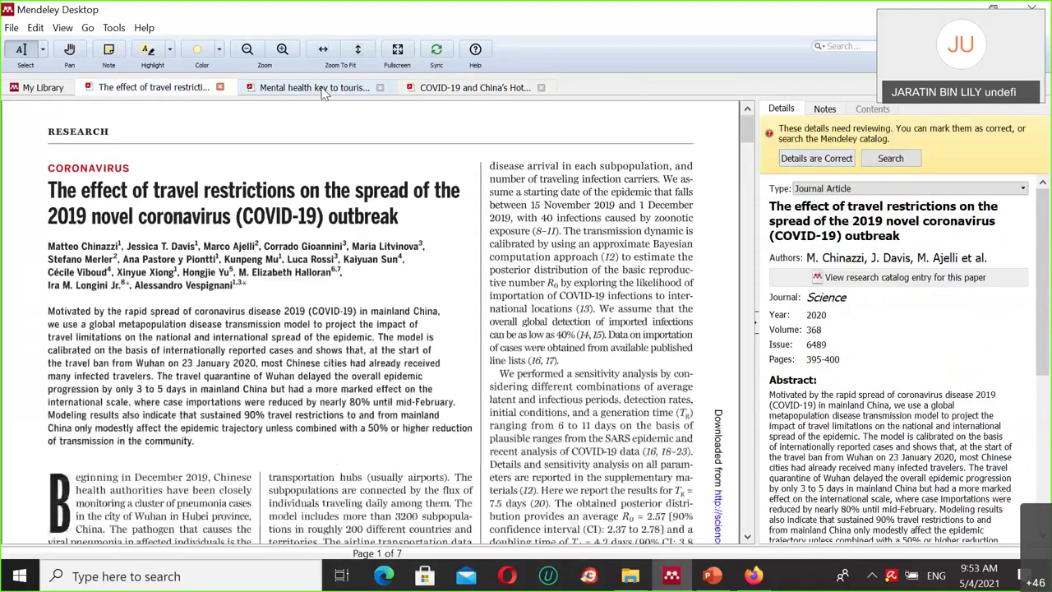
pyautogui.click(323, 89)
pyautogui.click(475, 87)
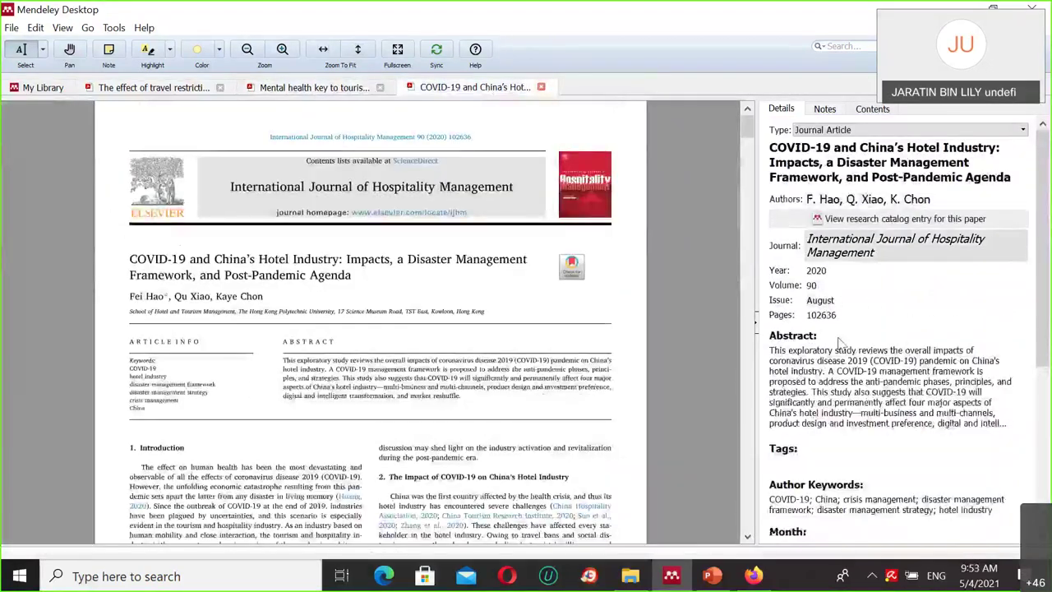
pyautogui.click(191, 89)
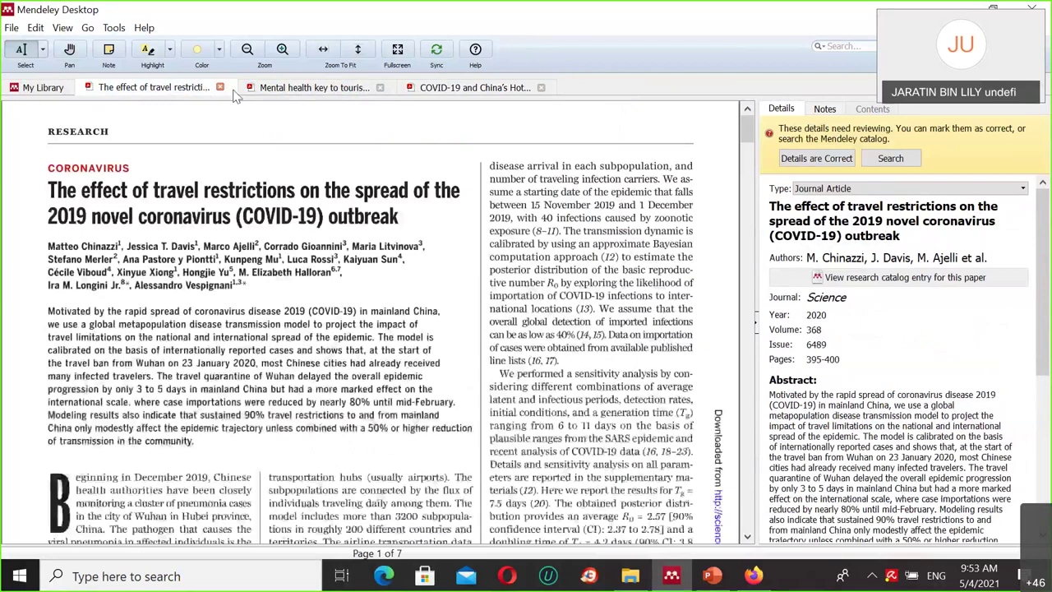
# Step: Close the open travel restrictions, mental health and hotel industry articles to return to the library
pyautogui.click(219, 87)
pyautogui.click(220, 87)
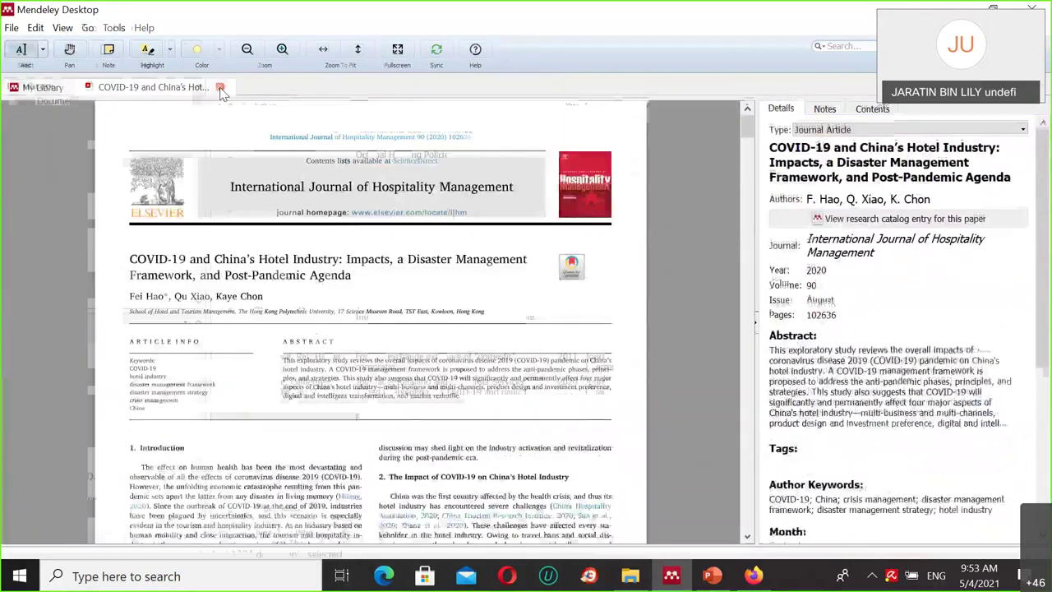
pyautogui.click(220, 87)
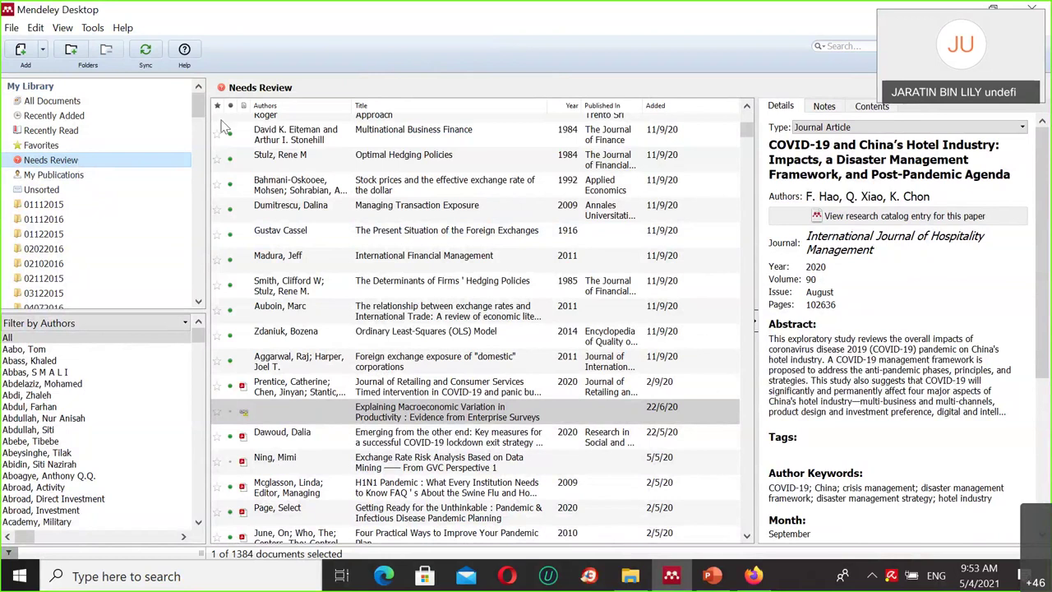
# Step: Show all documents in the library and search them for "exchange rate exposure"
pyautogui.click(69, 116)
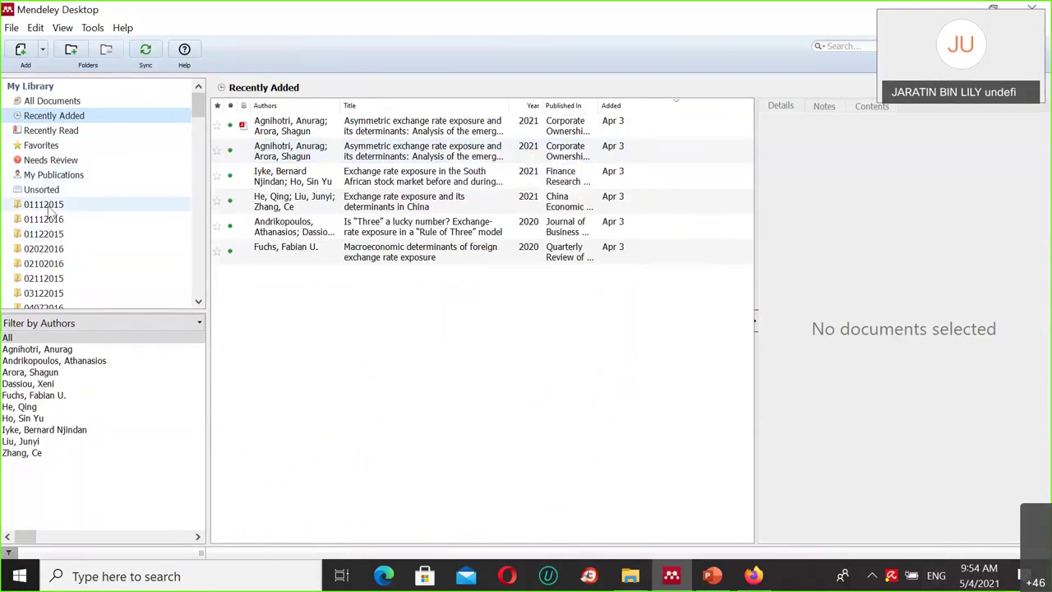
pyautogui.click(43, 102)
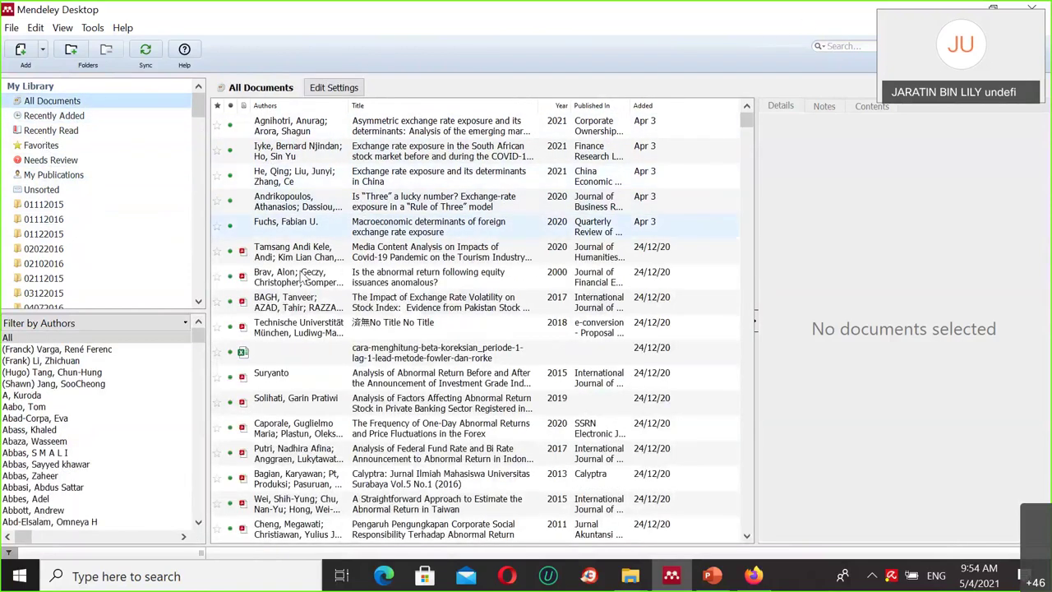
pyautogui.click(852, 45)
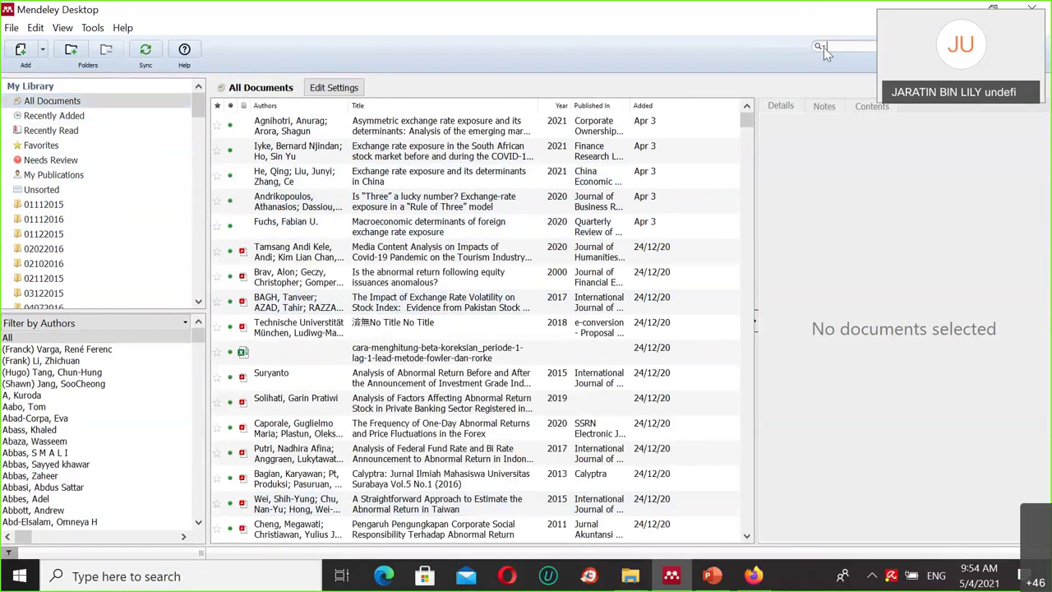
pyautogui.click(821, 47)
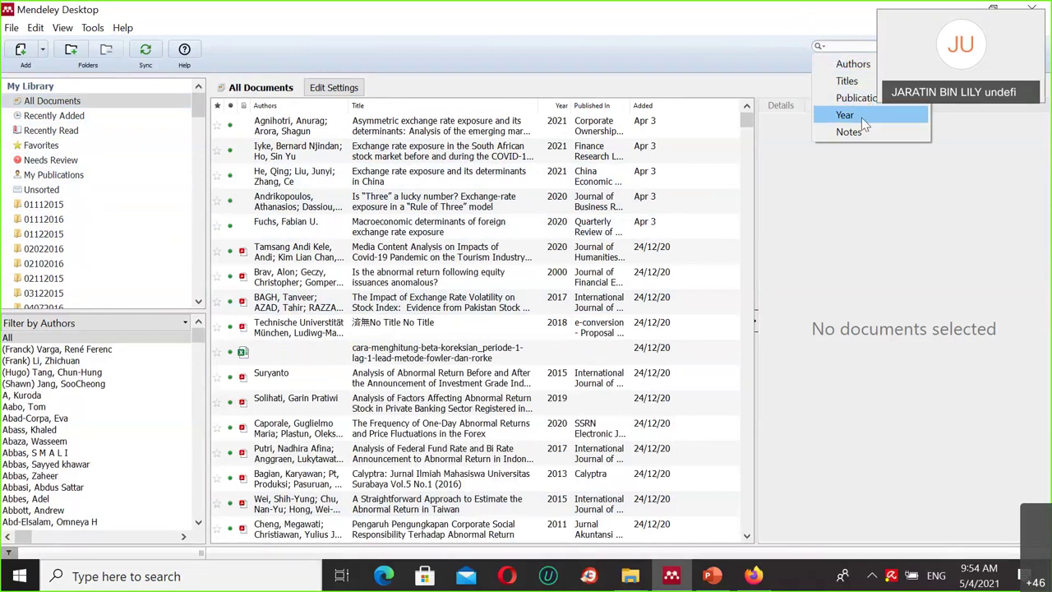
pyautogui.click(841, 46)
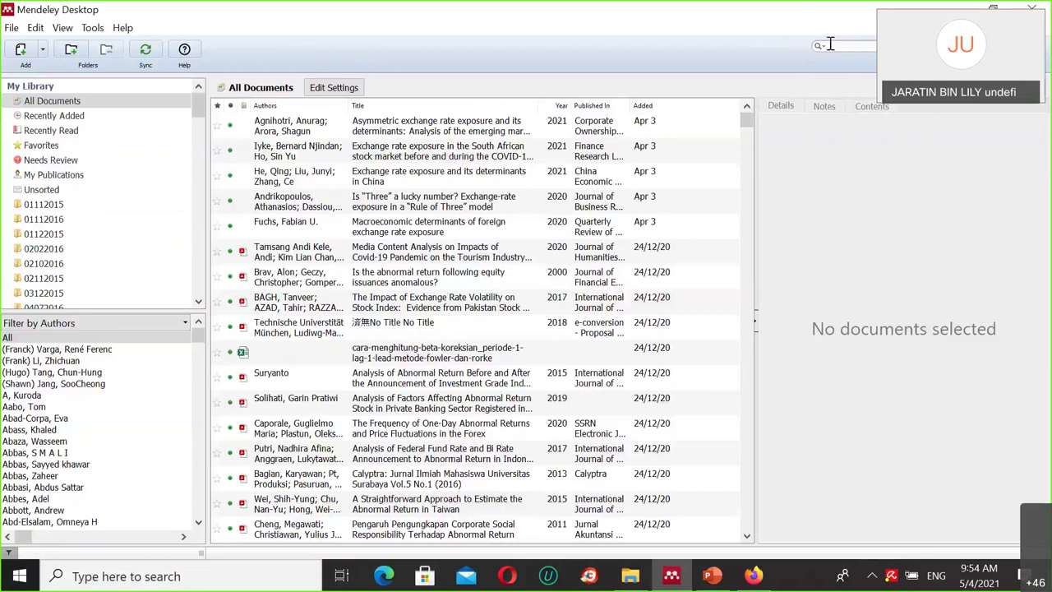
pyautogui.write('exc')
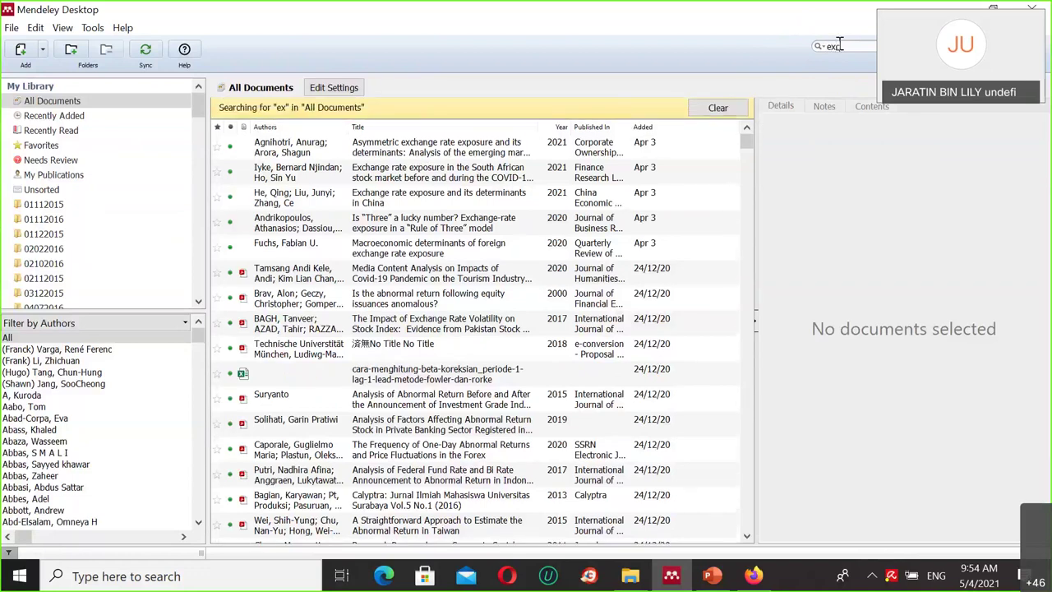
pyautogui.write('hange rat')
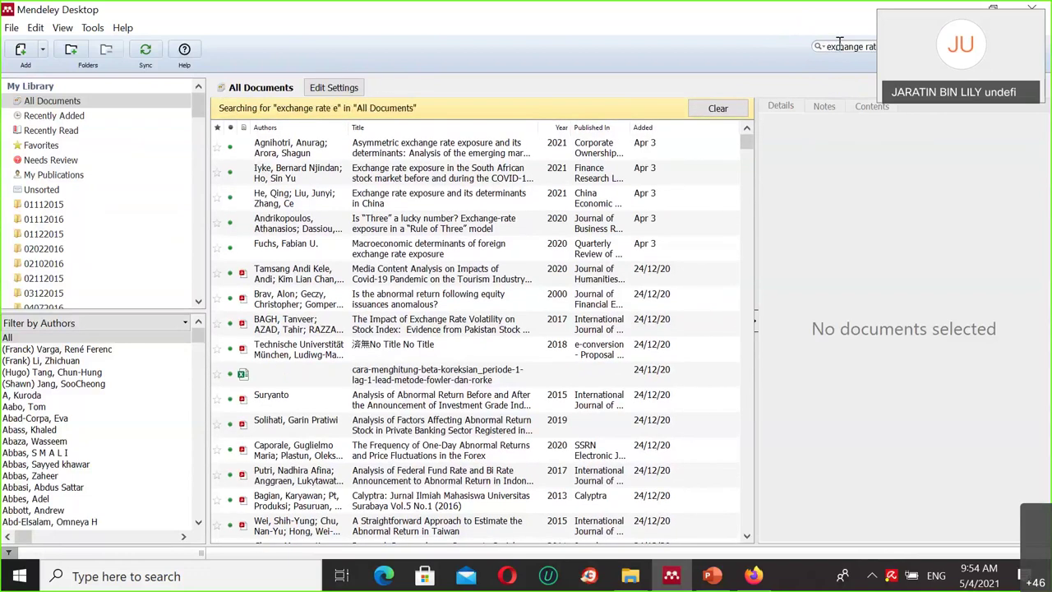
pyautogui.write('e exposure')
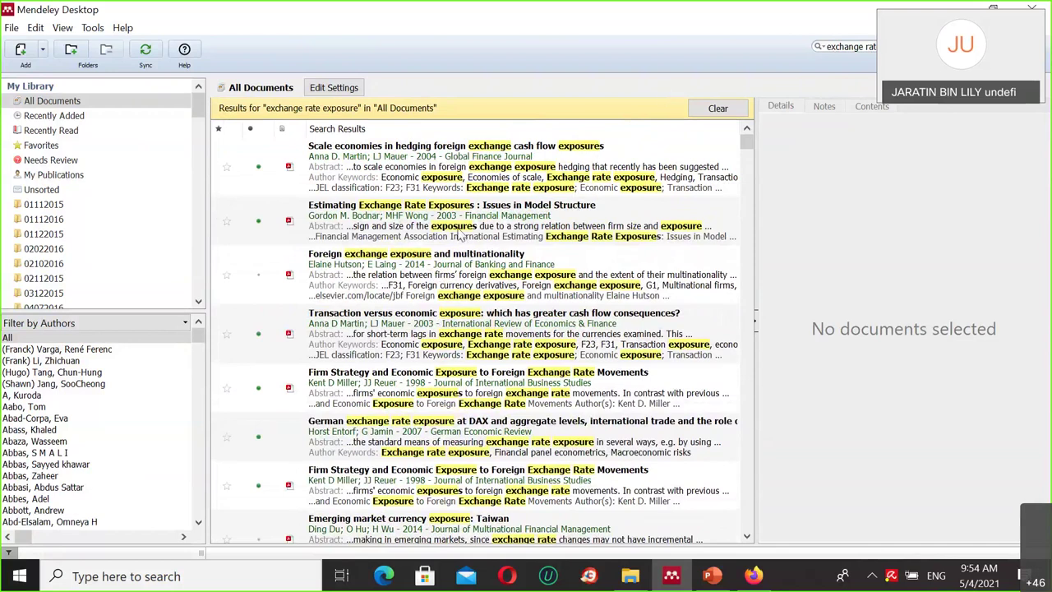
# Step: Open the "Foreign exchange exposure and multinationality" article from the search results and view its first page
pyautogui.click(378, 273)
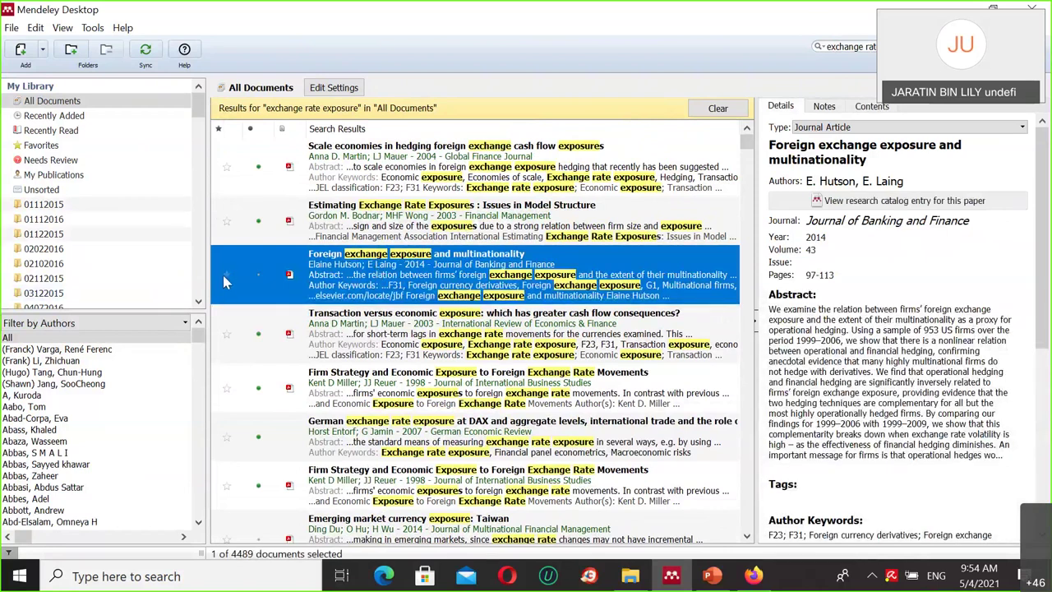
pyautogui.doubleClick(441, 280)
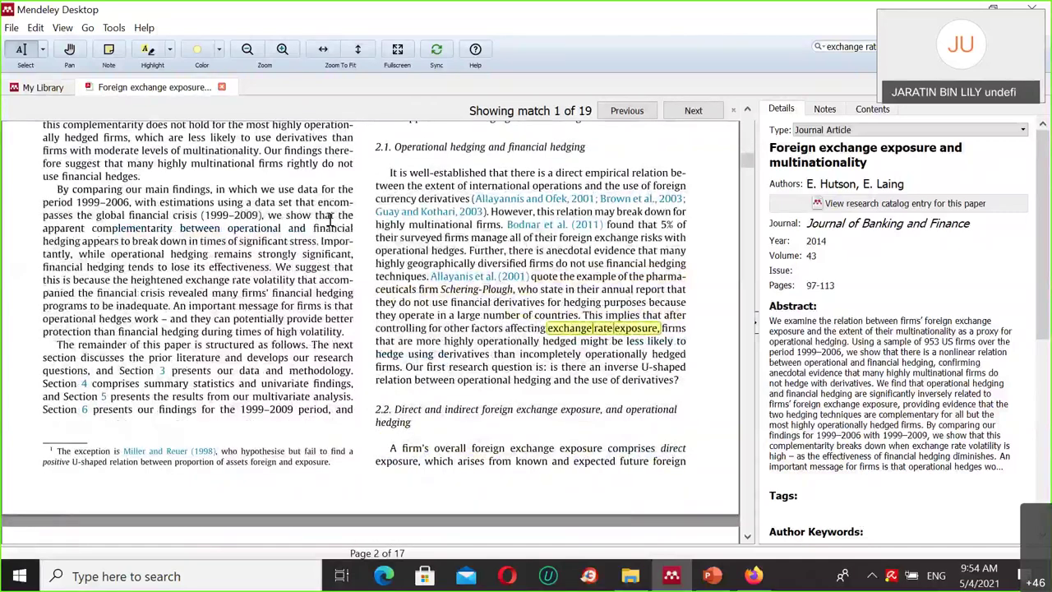
pyautogui.scroll(10, 396, 349)
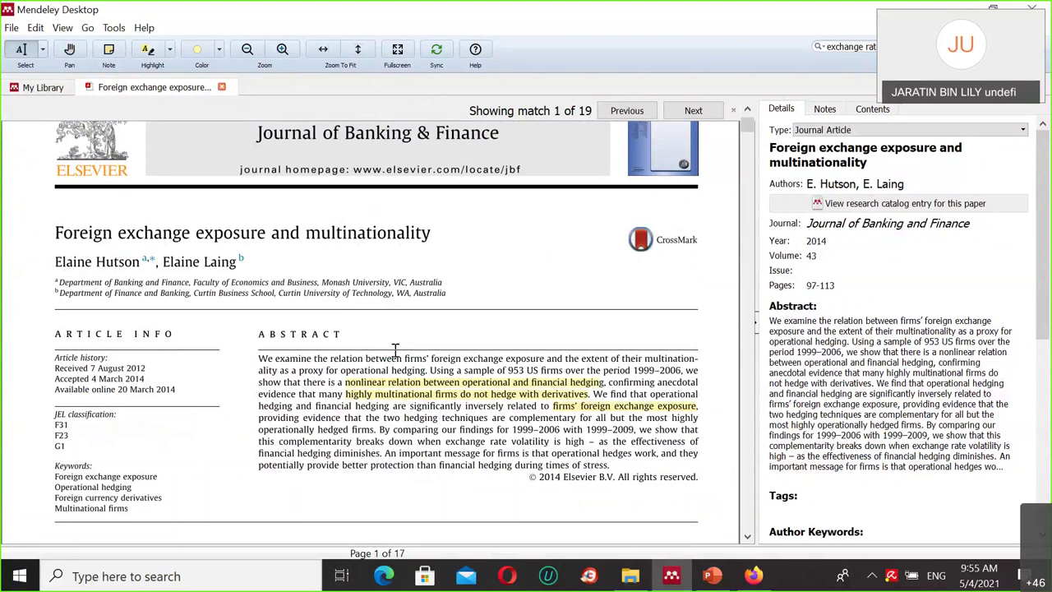
pyautogui.click(37, 88)
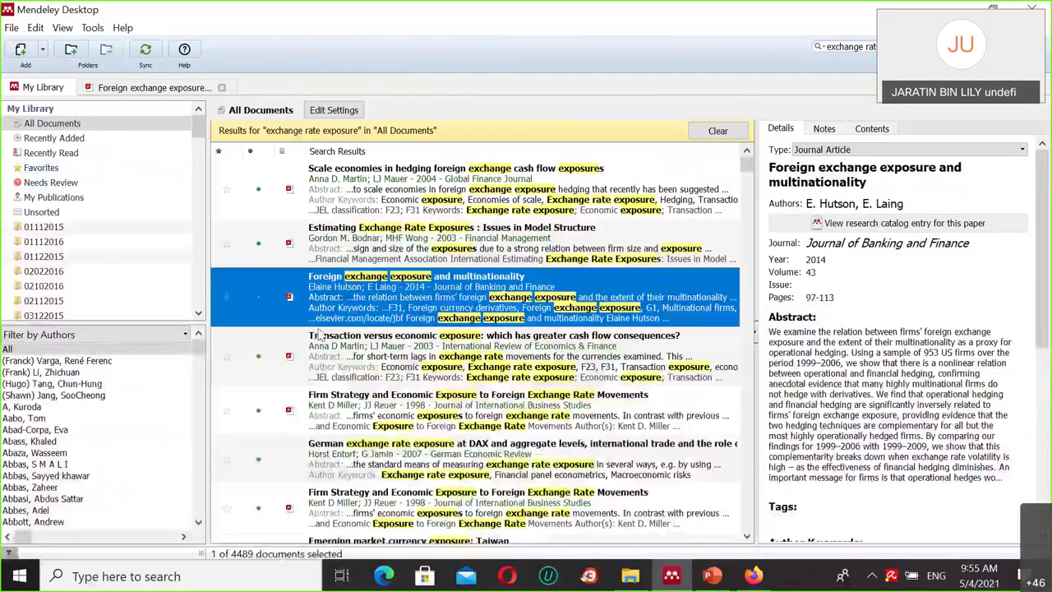
pyautogui.doubleClick(225, 300)
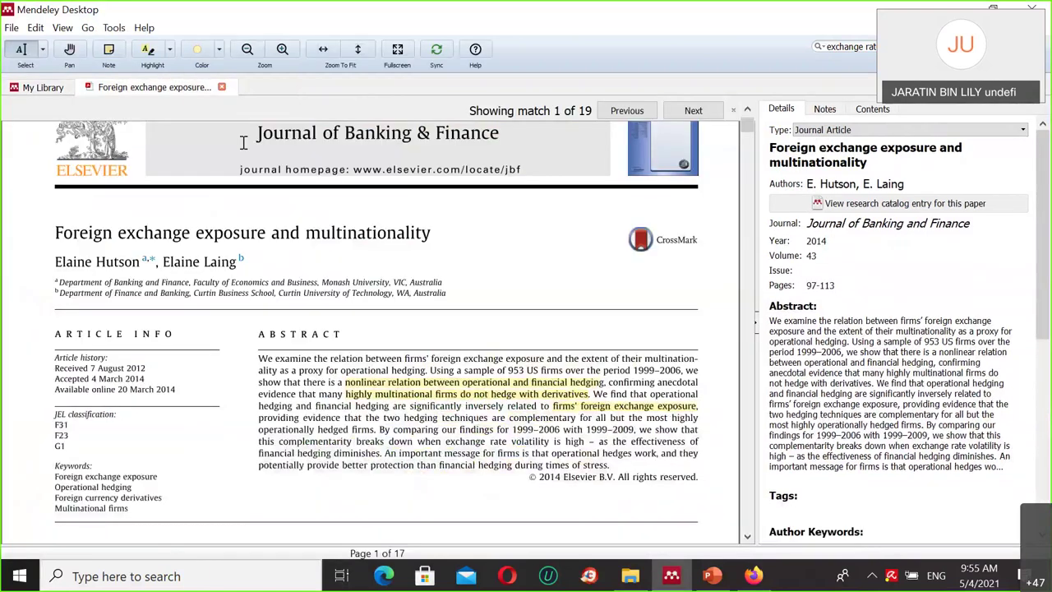
pyautogui.scroll(2, 243, 143)
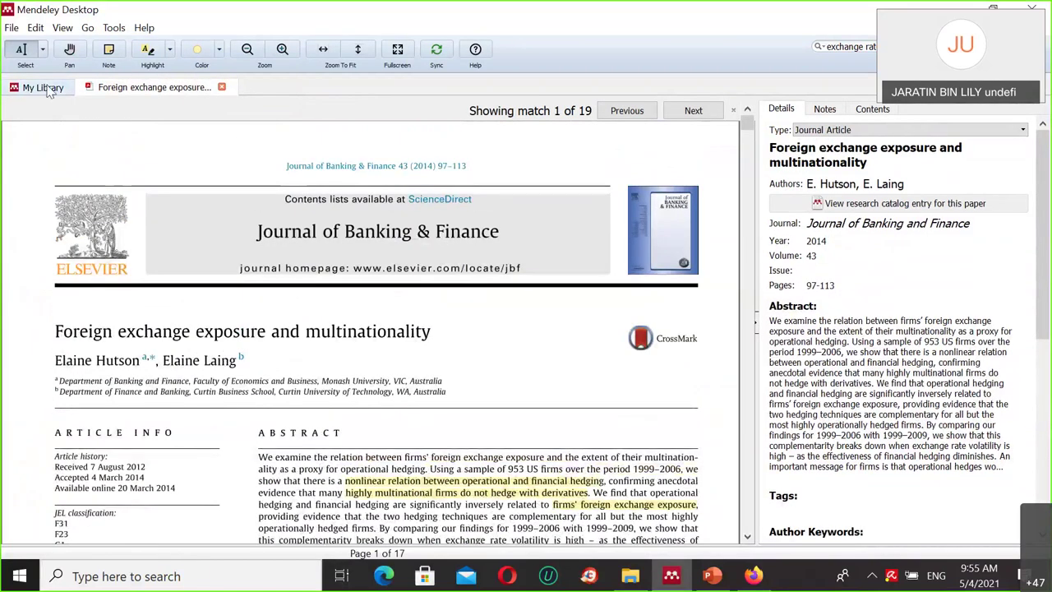
# Step: Reopen the multinationality article's file from the search results, then return to the library list
pyautogui.click(43, 87)
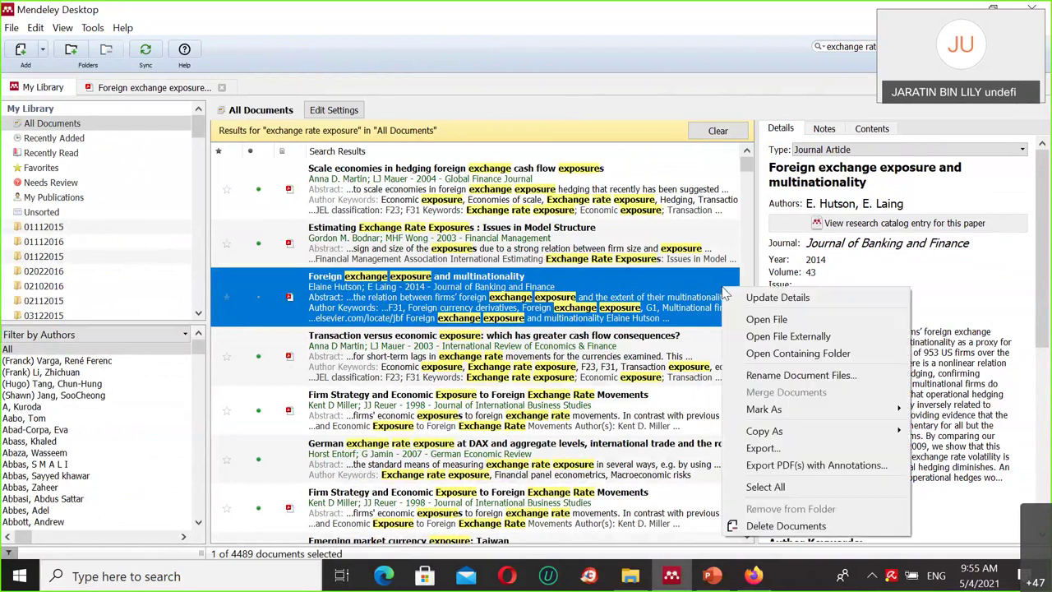
pyautogui.doubleClick(450, 307)
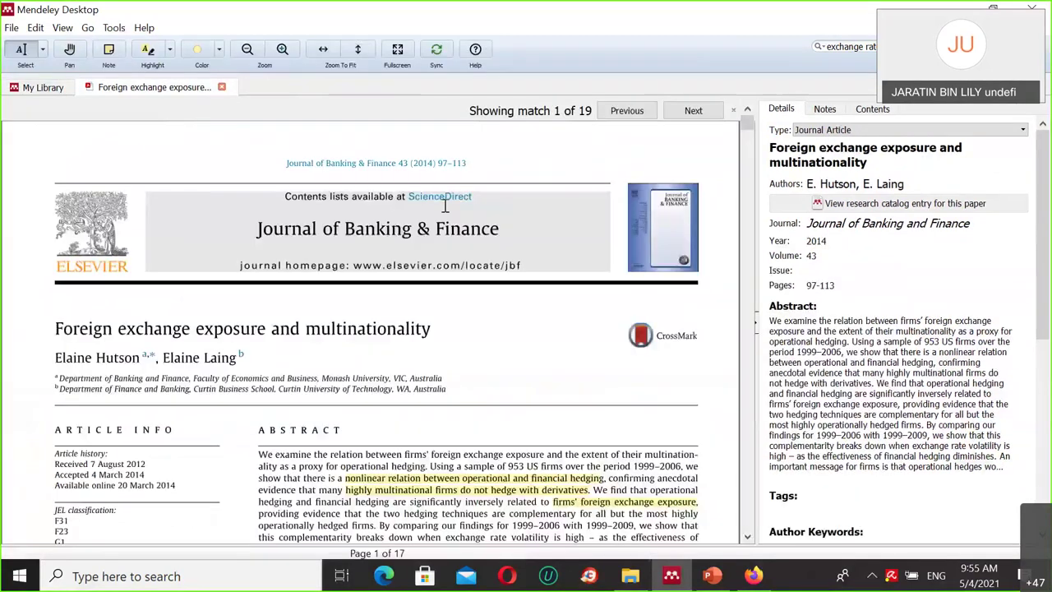
pyautogui.click(34, 89)
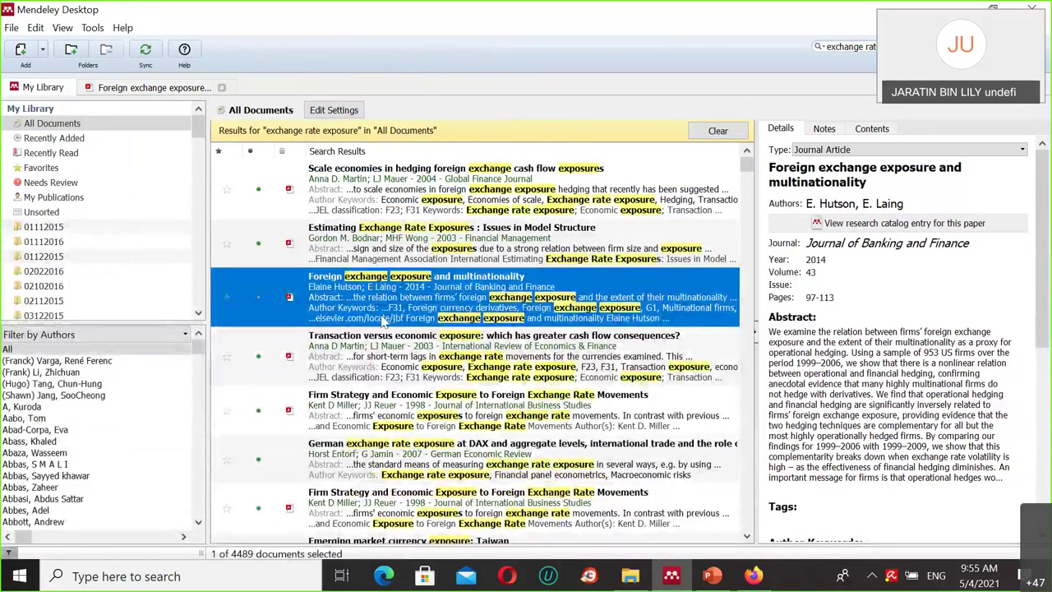
pyautogui.moveTo(390, 318); pyautogui.dragTo(169, 286)
pyautogui.rightClick(225, 295)
pyautogui.click(251, 324)
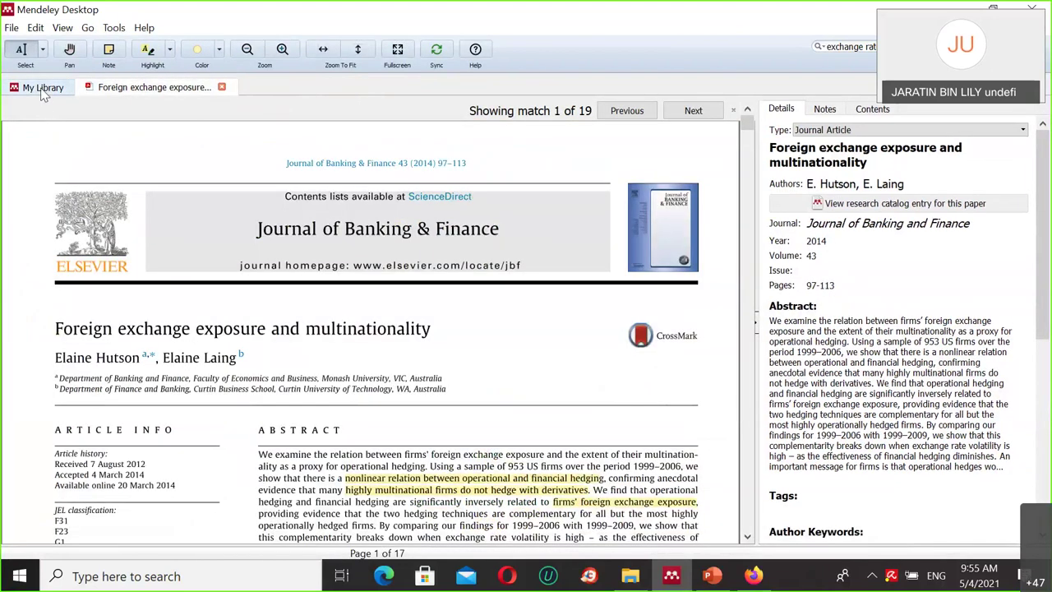
pyautogui.click(43, 87)
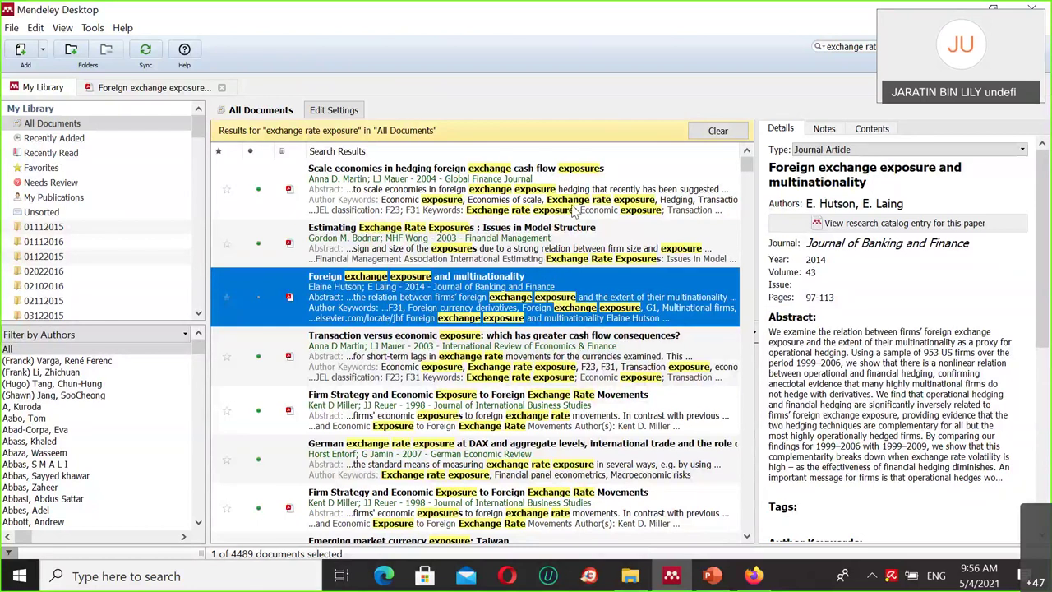
# Step: Open the multinationality article's file in the external PDF program and close that program again
pyautogui.rightClick(553, 295)
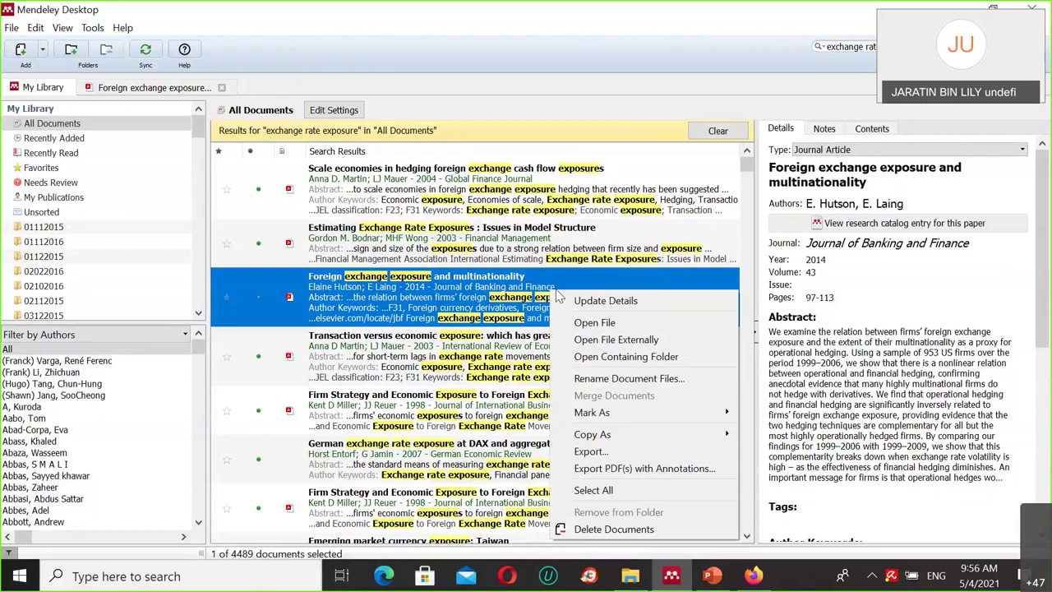
pyautogui.rightClick(511, 286)
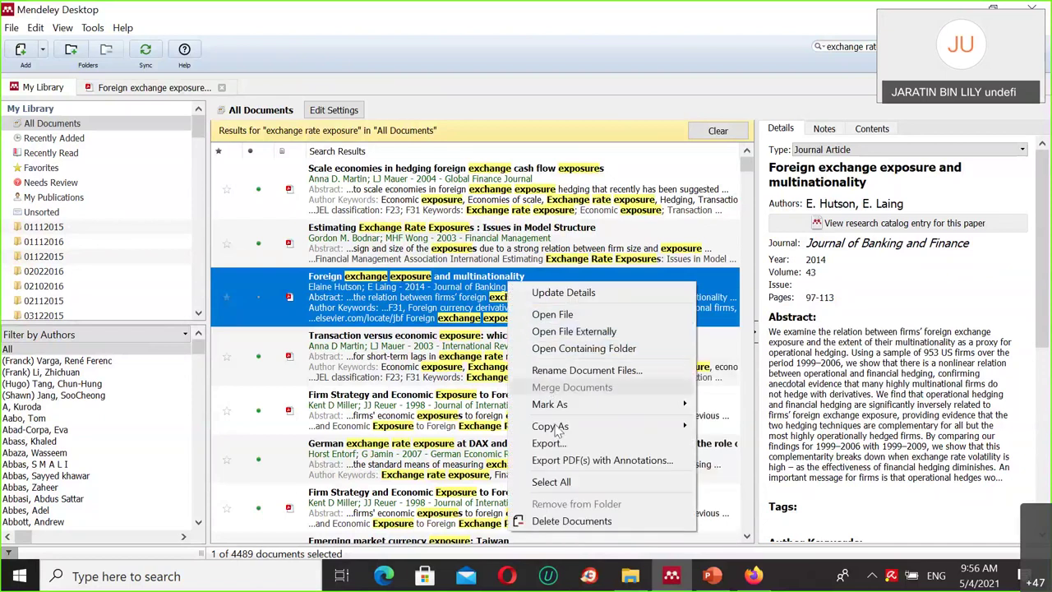
pyautogui.moveTo(558, 428)
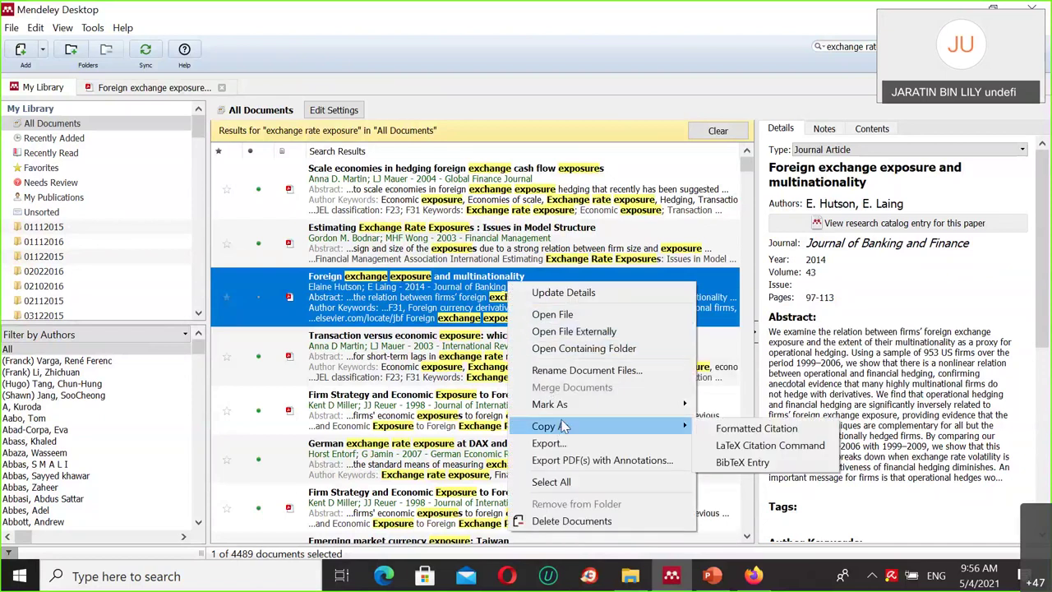
pyautogui.click(634, 333)
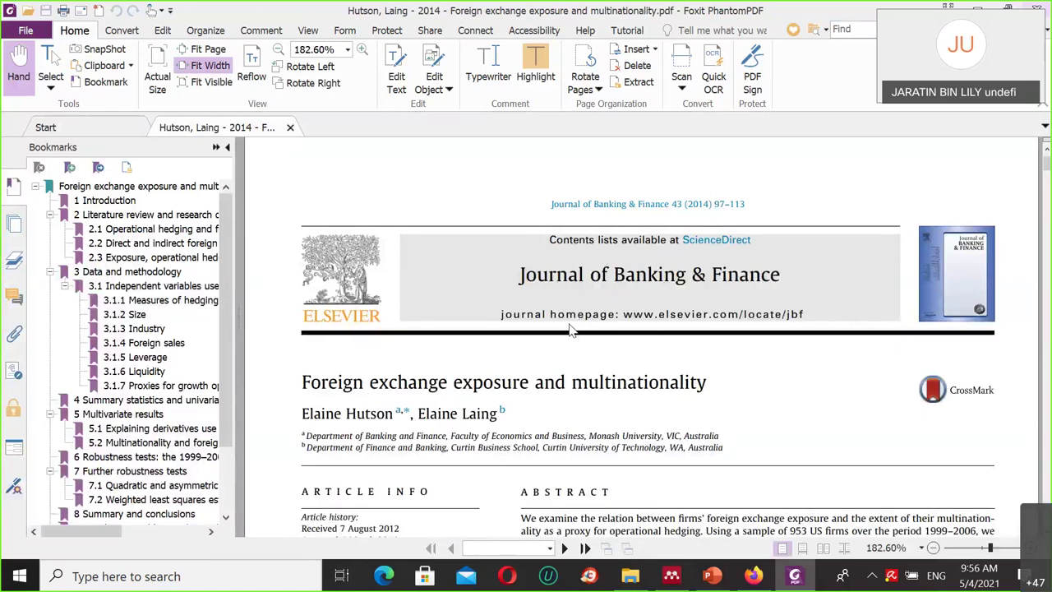
pyautogui.hotkey('alt', 'F4')
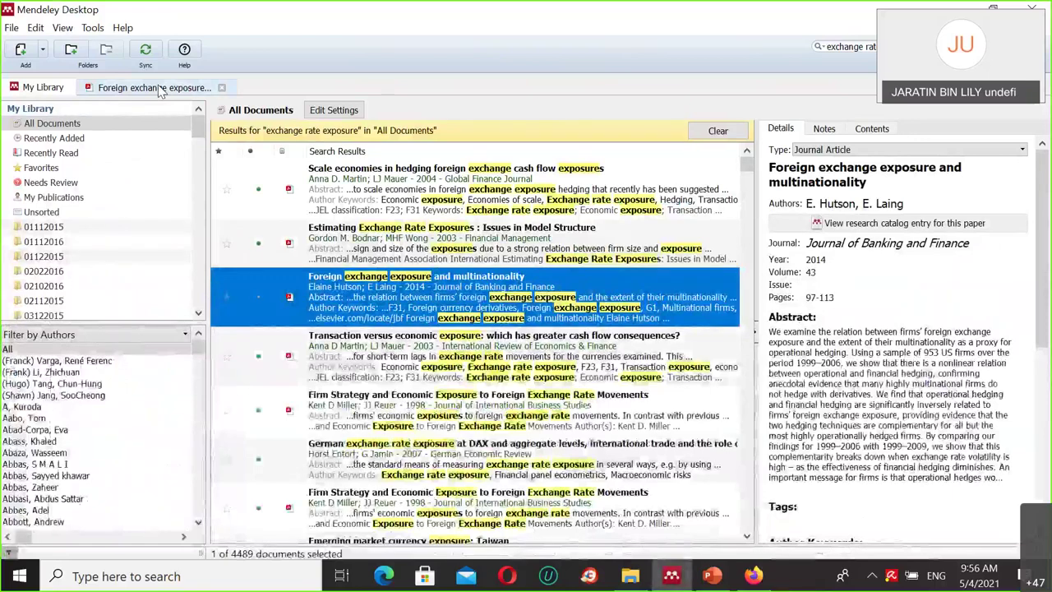
# Step: In Mendeley's own viewer, highlight the Introduction text from "Operational hedging is a key strategy" to "international operations give the firm"
pyautogui.doubleClick(472, 291)
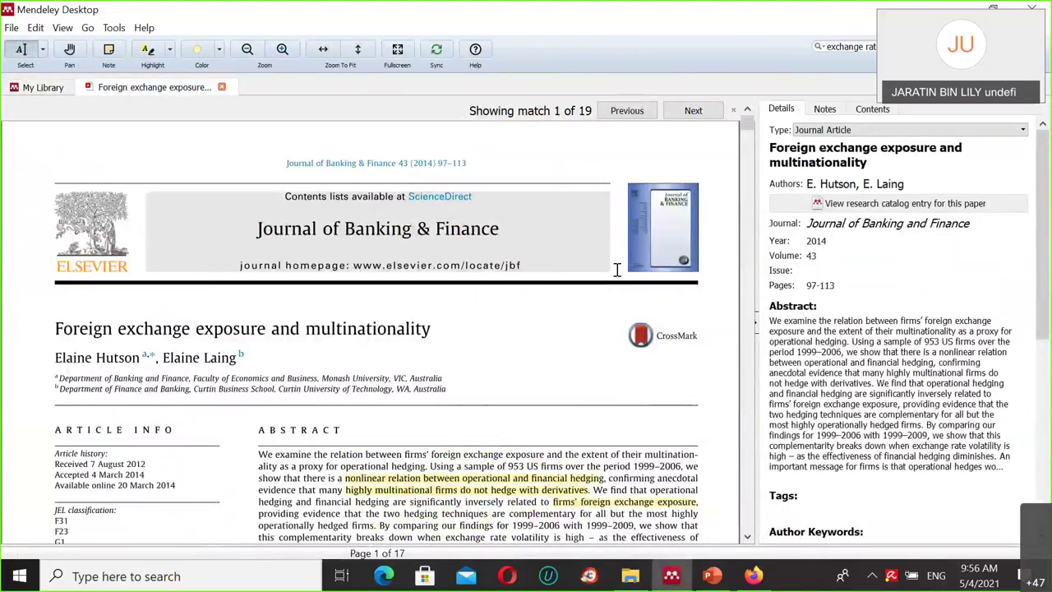
pyautogui.scroll(-1, 628, 267)
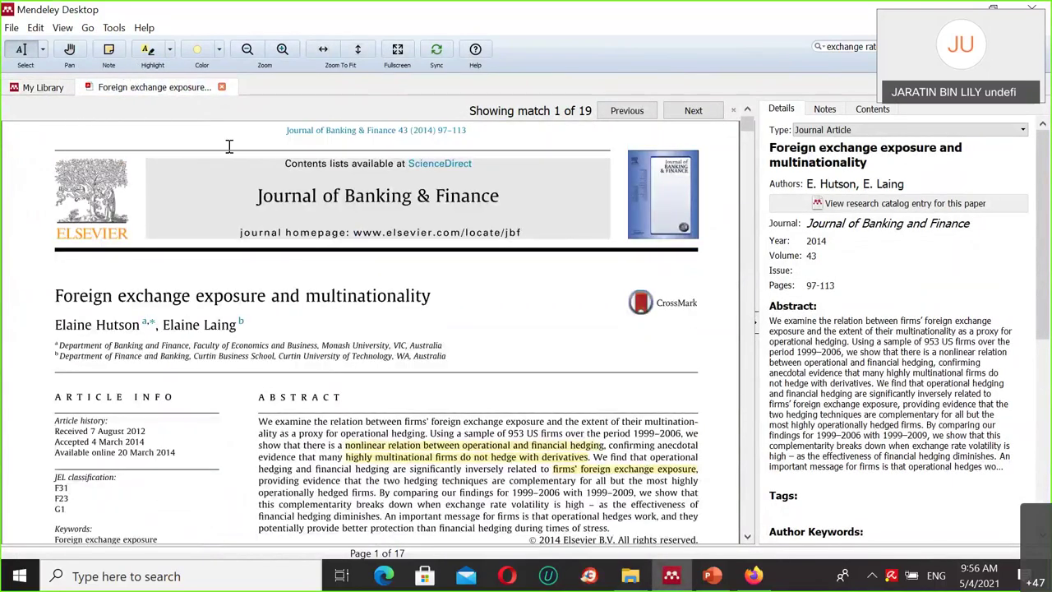
pyautogui.scroll(-10, 543, 355)
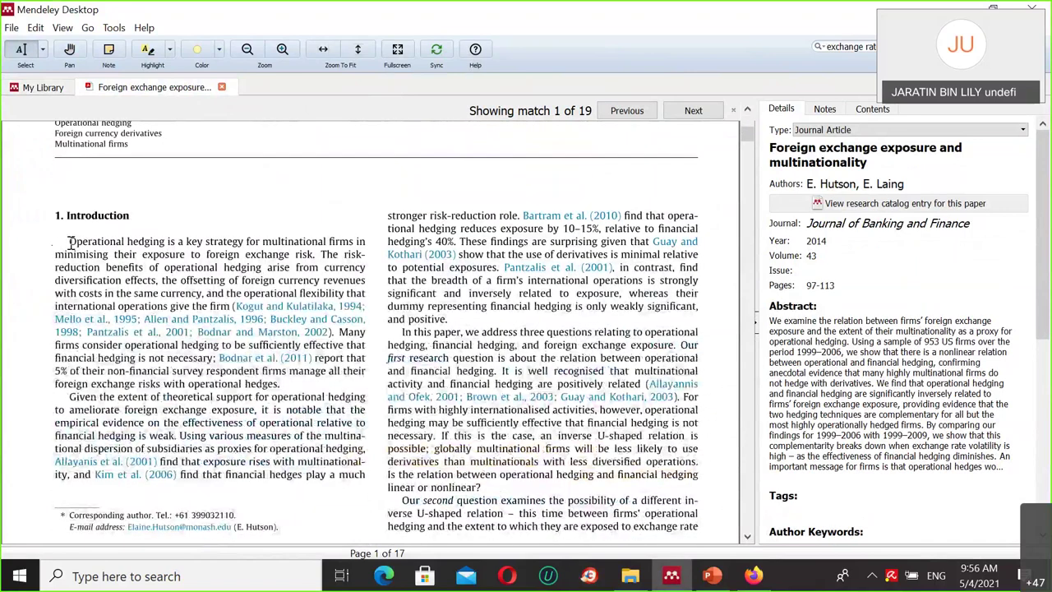
pyautogui.click(147, 51)
pyautogui.moveTo(70, 241); pyautogui.dragTo(230, 306)
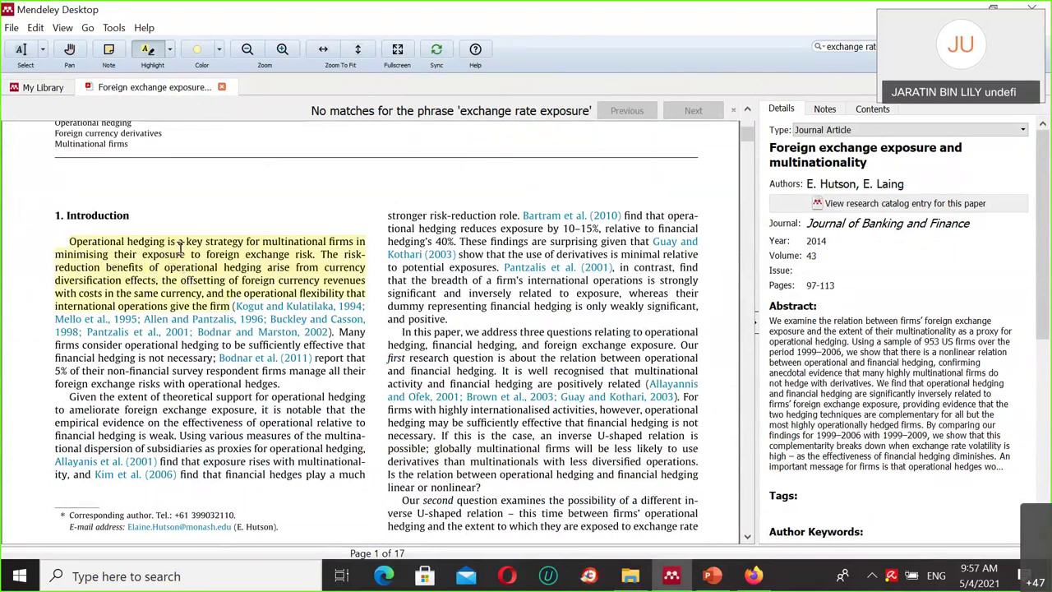
# Step: Close and reopen the multinationality article to check the highlighted passage in its Introduction
pyautogui.click(222, 87)
pyautogui.doubleClick(380, 272)
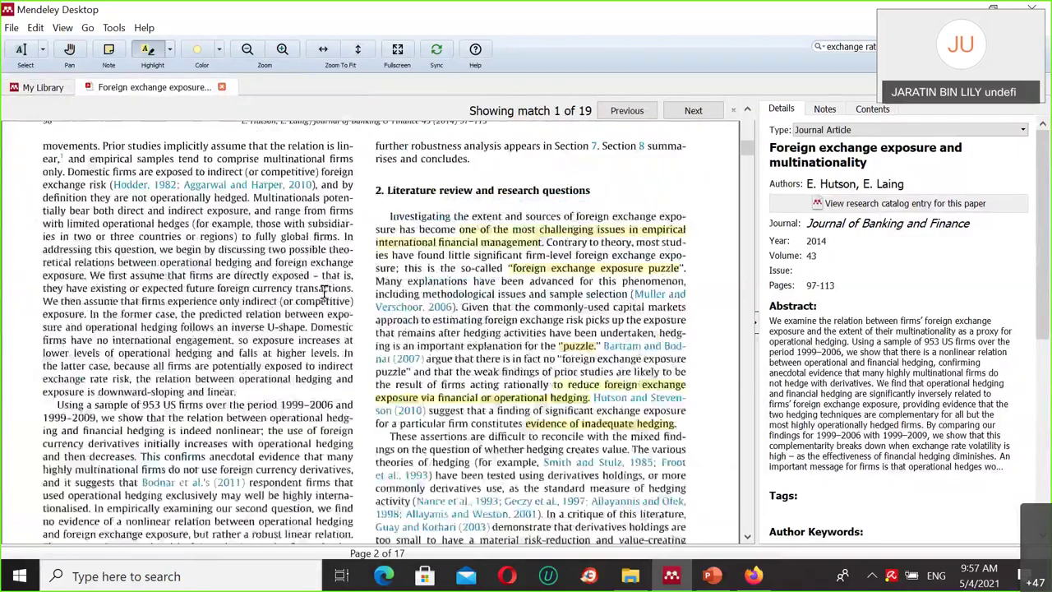
pyautogui.scroll(10, 325, 291)
pyautogui.scroll(2, 152, 435)
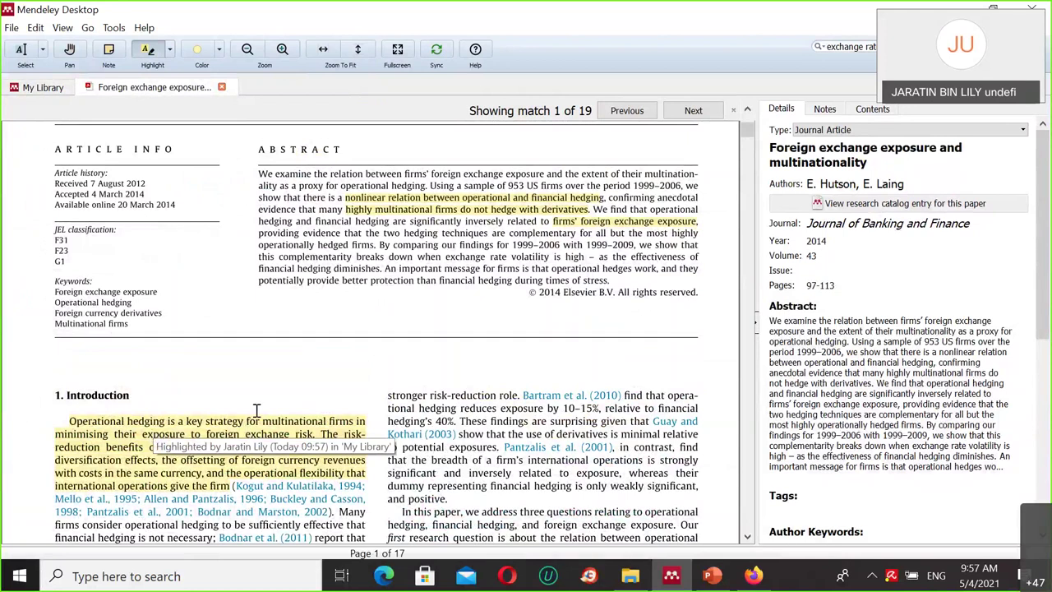
pyautogui.scroll(-3, 152, 425)
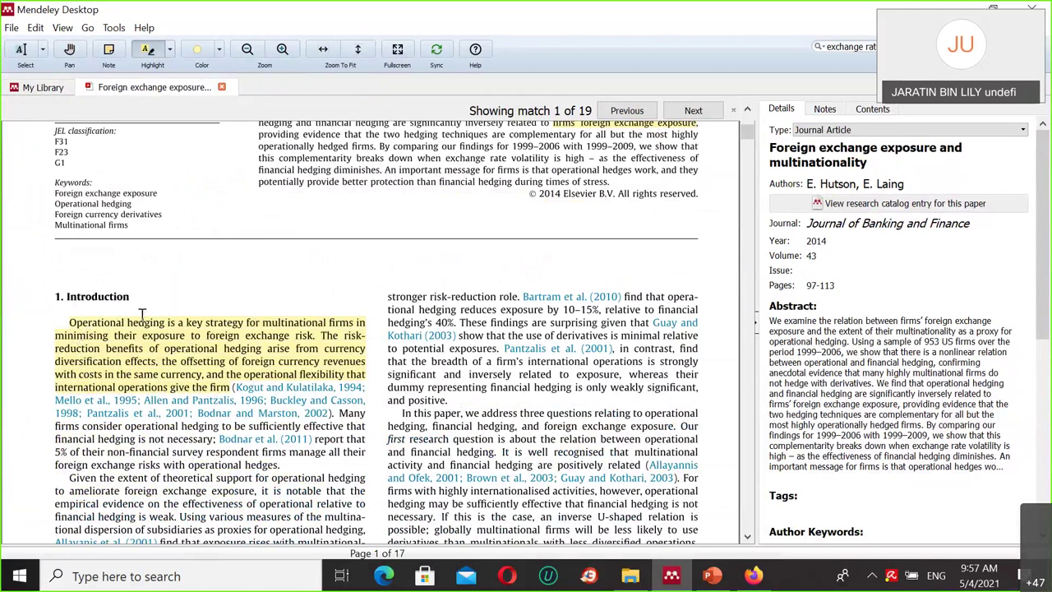
# Step: Return to the "exchange rate exposure" results and select the firm strategy, transaction versus economic exposure and German DAX articles in turn
pyautogui.click(43, 87)
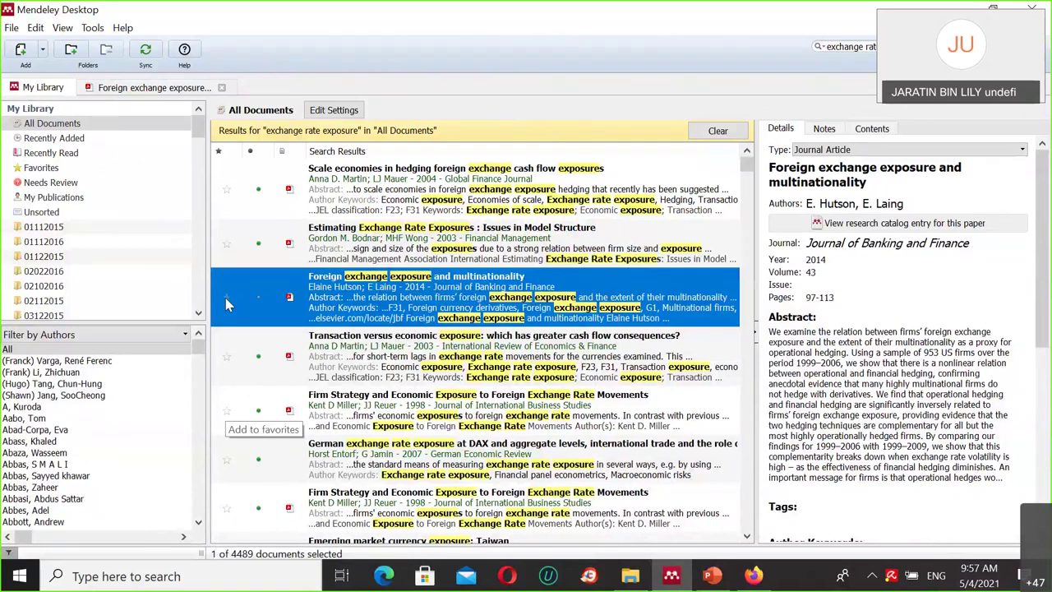
pyautogui.click(234, 419)
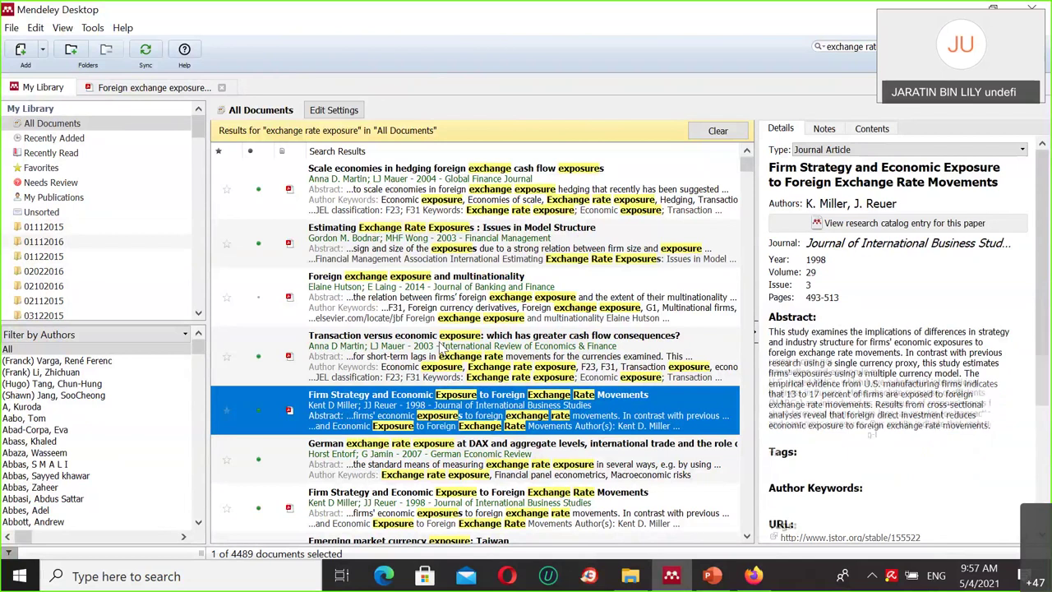
pyautogui.click(228, 358)
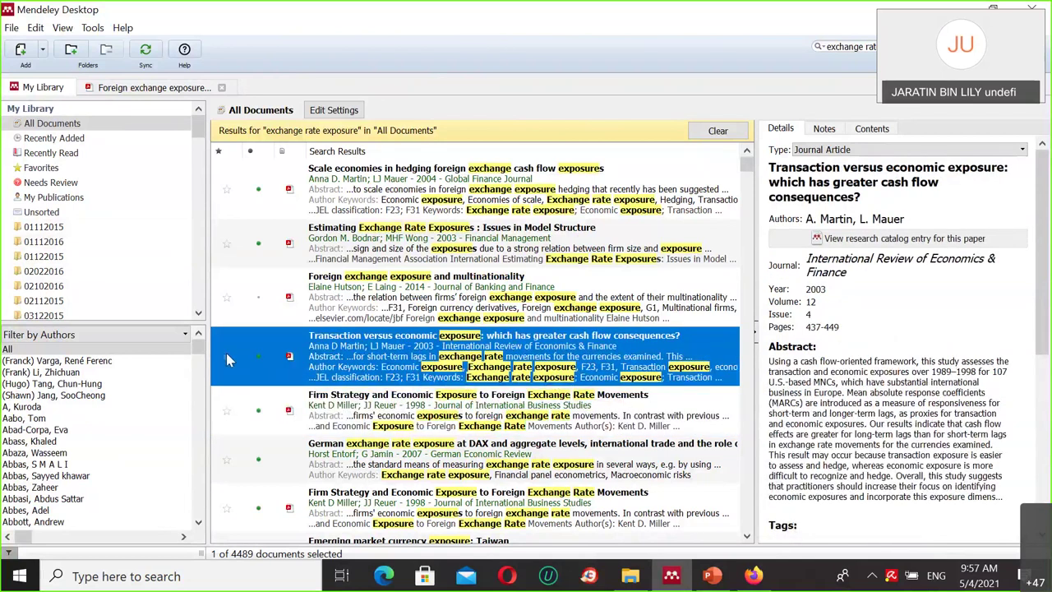
pyautogui.click(229, 420)
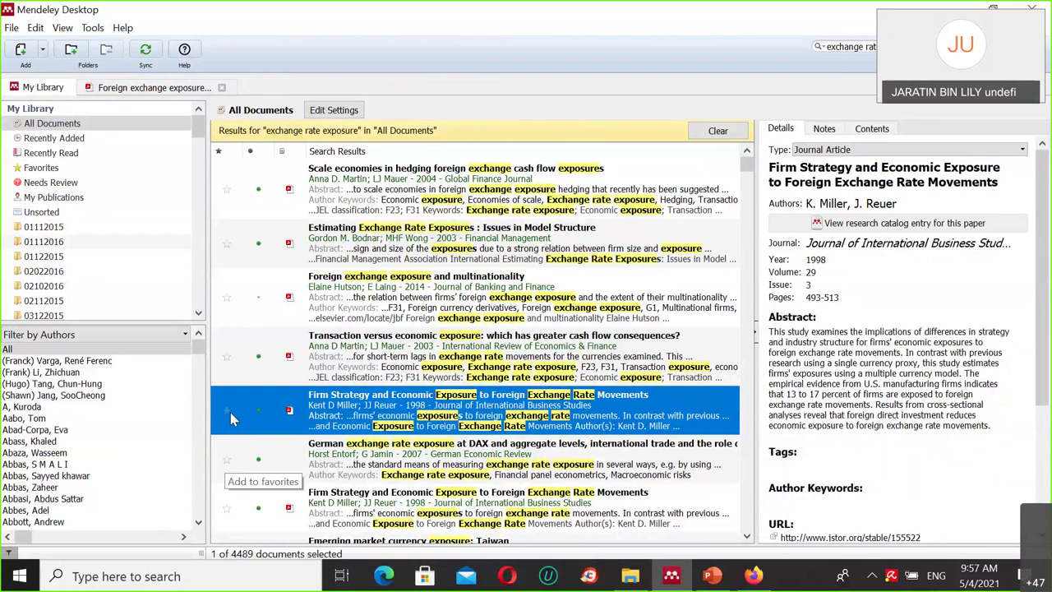
pyautogui.click(230, 469)
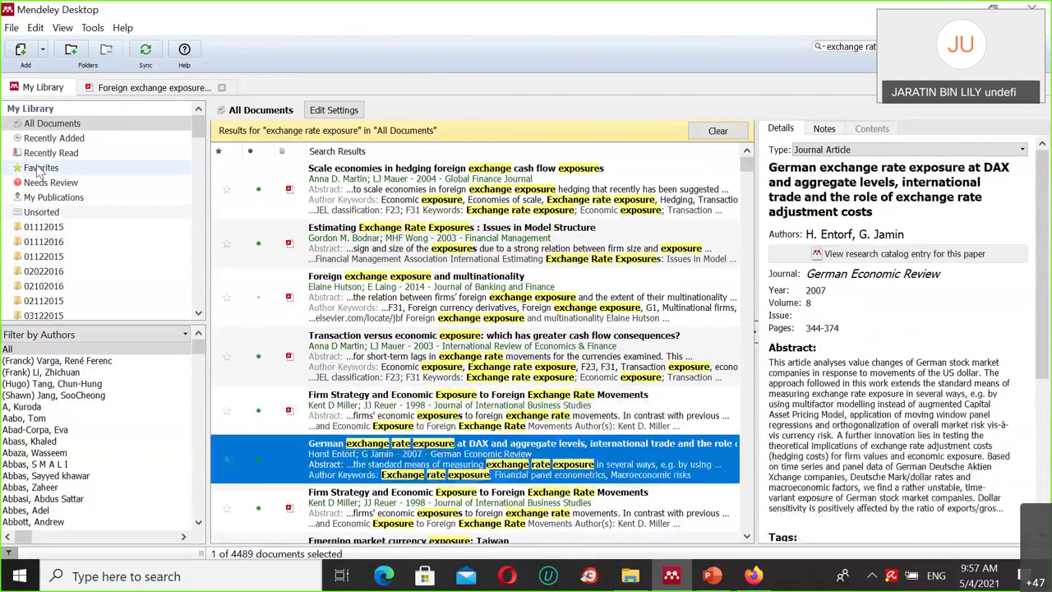
# Step: From the favorites, open "Exchange rate predictability in emerging markets" and follow the first entry in its reference list to the publisher's web page
pyautogui.click(41, 168)
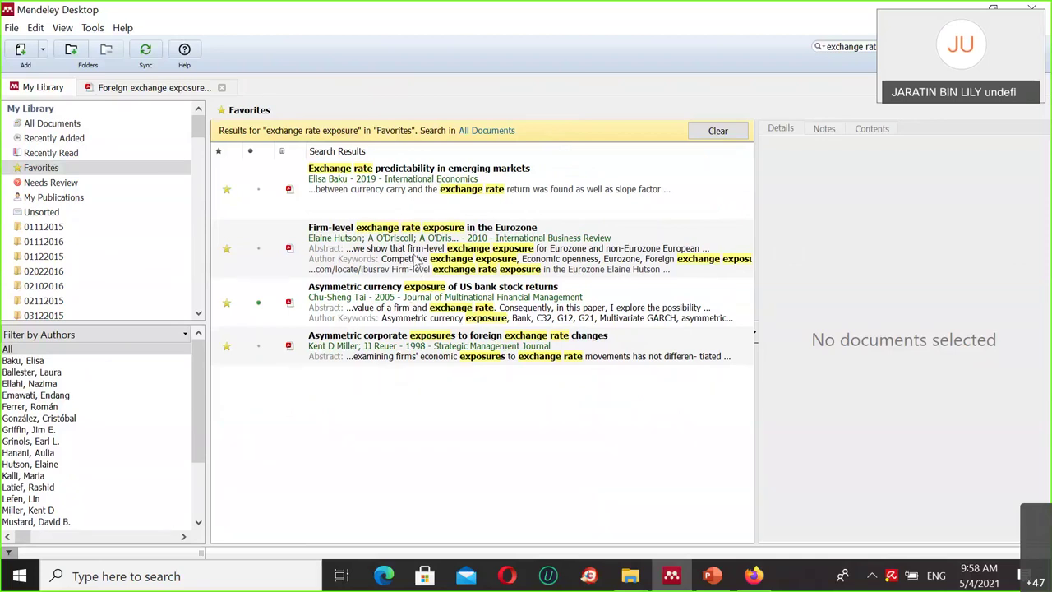
pyautogui.doubleClick(427, 197)
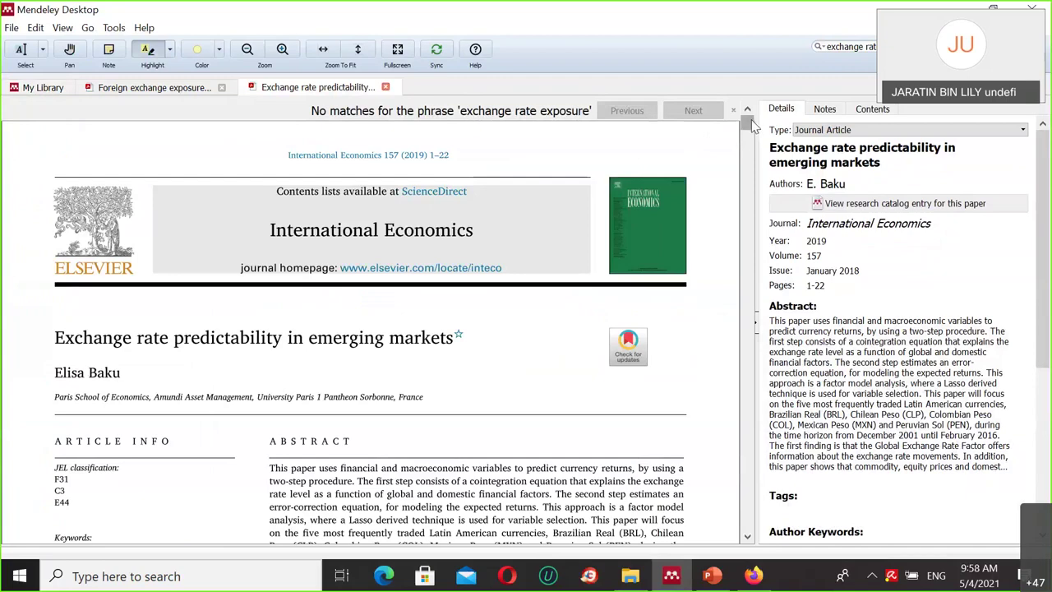
pyautogui.moveTo(749, 123); pyautogui.dragTo(733, 520)
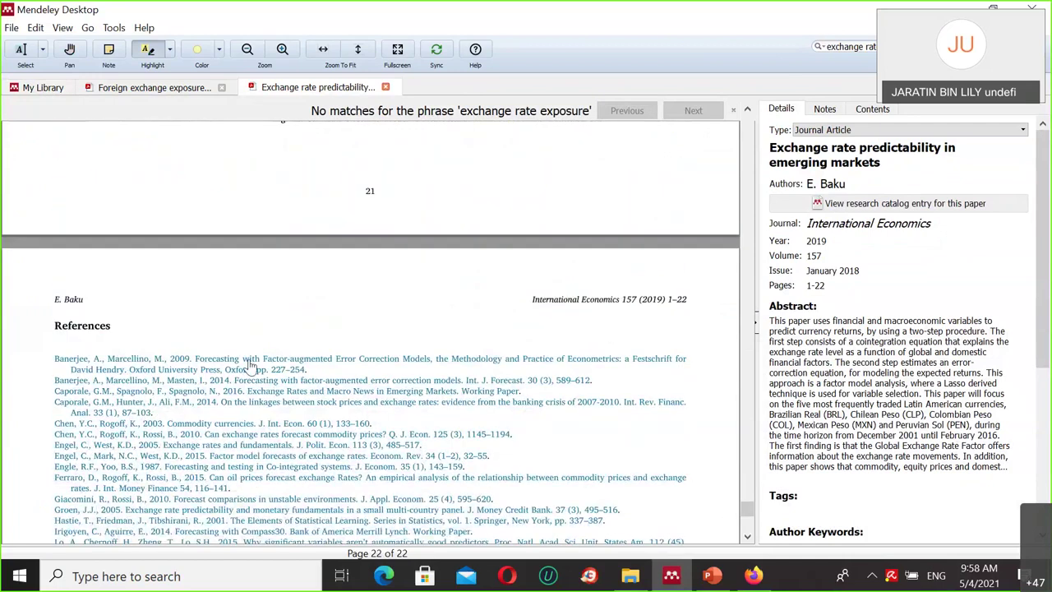
pyautogui.scroll(-2, 154, 368)
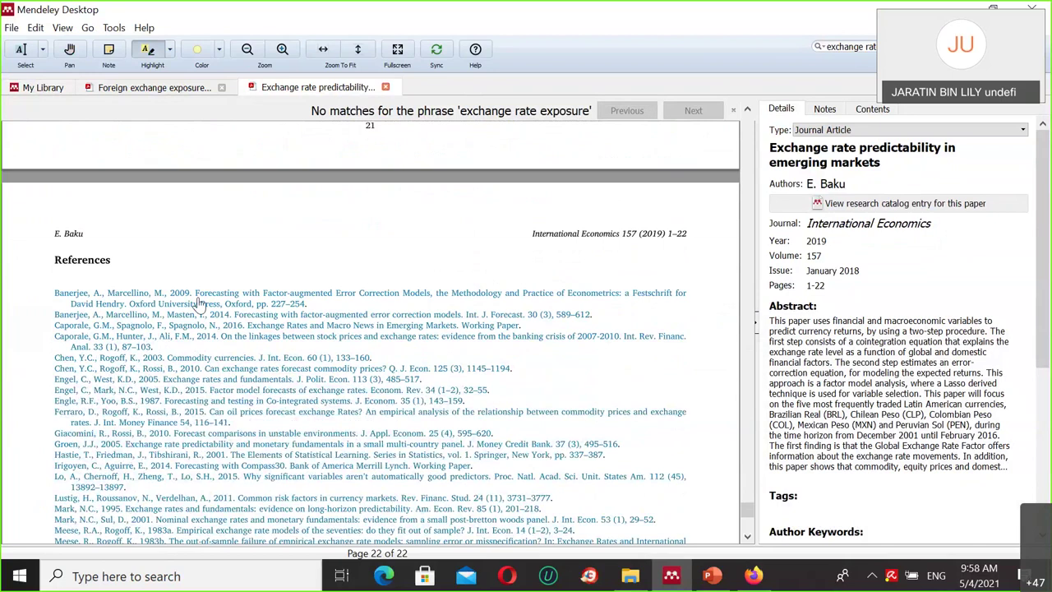
pyautogui.click(300, 301)
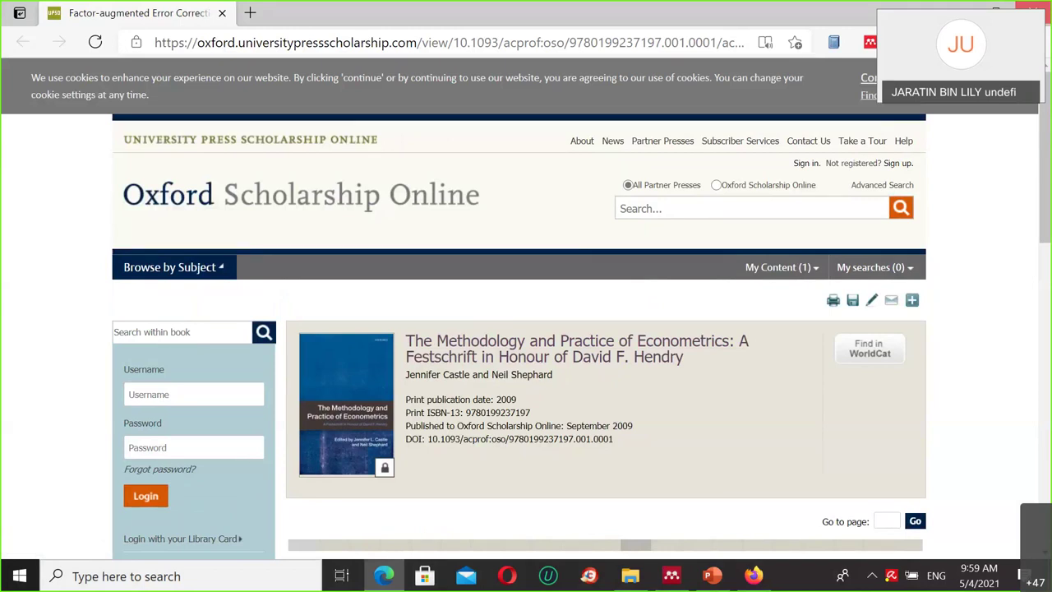
# Step: Switch back to Mendeley and display the open article on foreign exchange exposure and multinationality
pyautogui.click(671, 576)
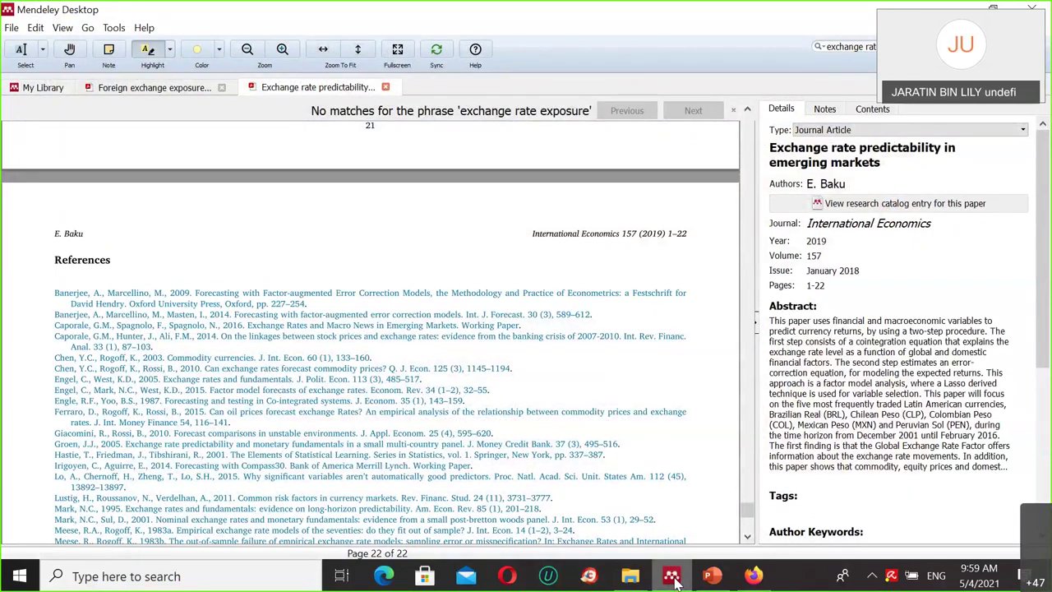
pyautogui.click(671, 576)
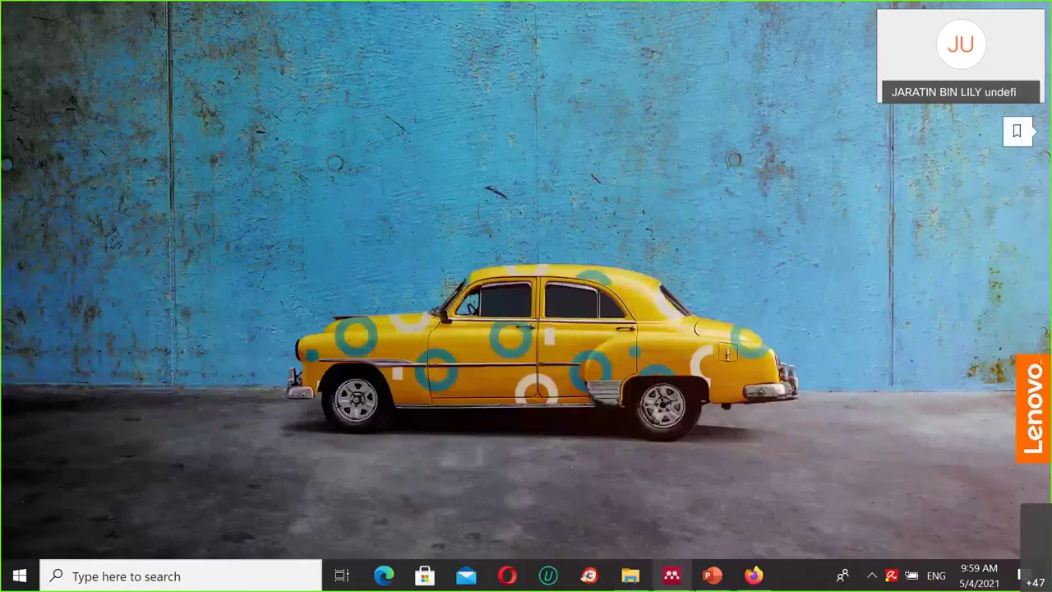
pyautogui.click(671, 578)
pyautogui.click(152, 87)
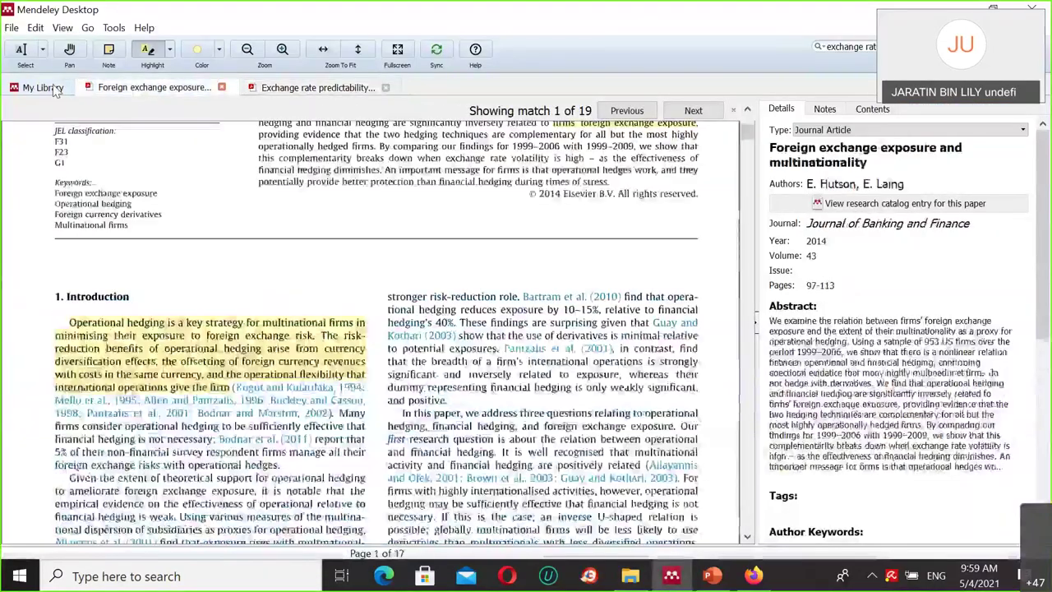
pyautogui.click(41, 87)
pyautogui.click(115, 88)
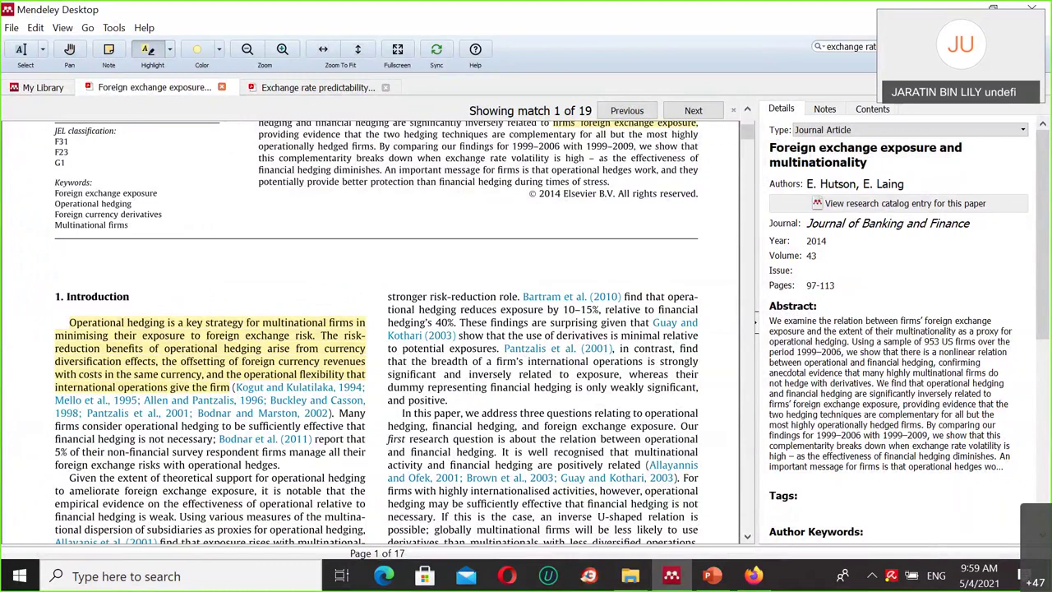
# Step: Shorten the article's search phrase to "exchange rate" and step through its matches on the following pages
pyautogui.scroll(-10, 370, 328)
pyautogui.press('BackSpace')
pyautogui.press('BackSpace')
pyautogui.press('BackSpace')
pyautogui.press('BackSpace')
pyautogui.press('BackSpace')
pyautogui.press('BackSpace')
pyautogui.press('BackSpace')
pyautogui.press('BackSpace')
pyautogui.press('BackSpace')
pyautogui.press('Return')
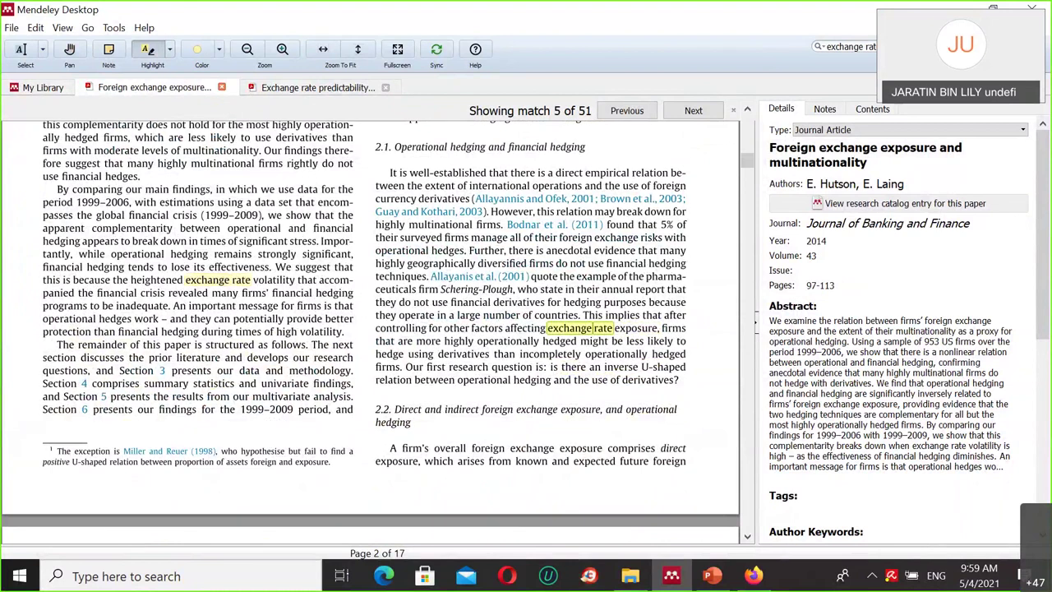
pyautogui.press('Return')
pyautogui.press('Return')
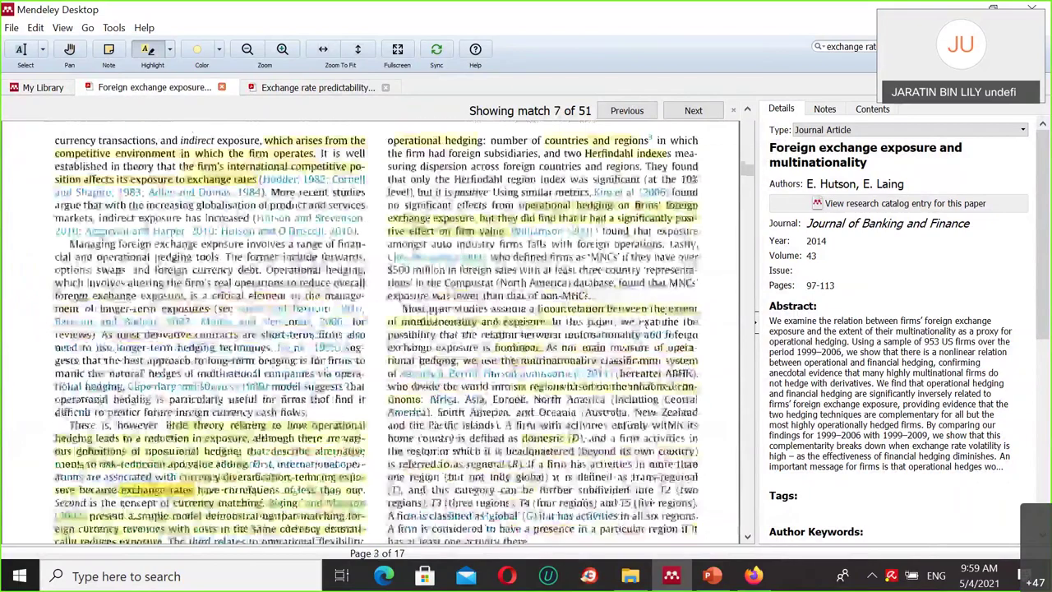
pyautogui.press('Return')
pyautogui.press('Return')
pyautogui.press('Return')
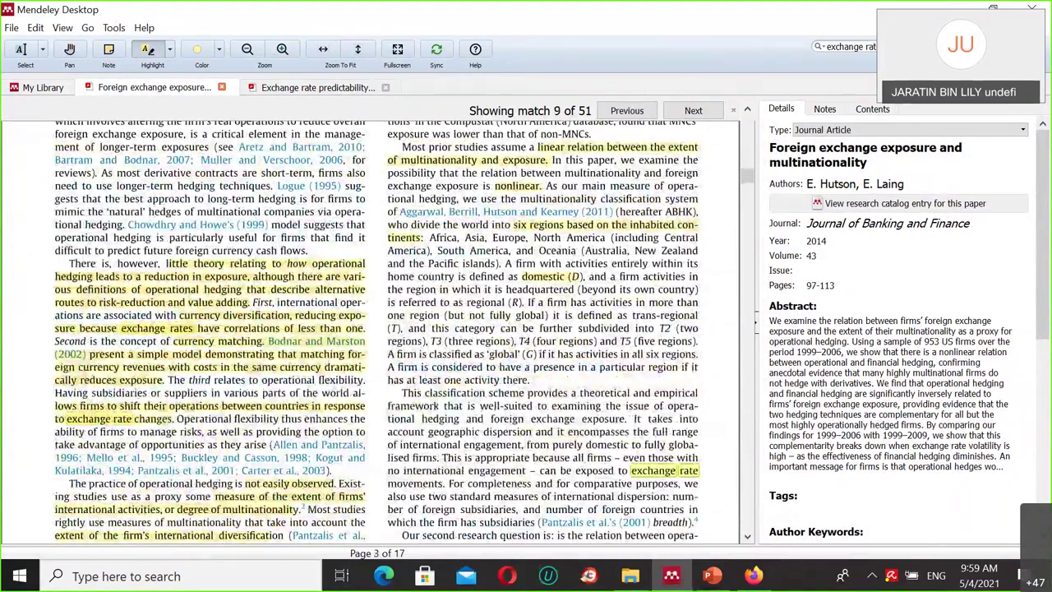
pyautogui.scroll(-15, 370, 329)
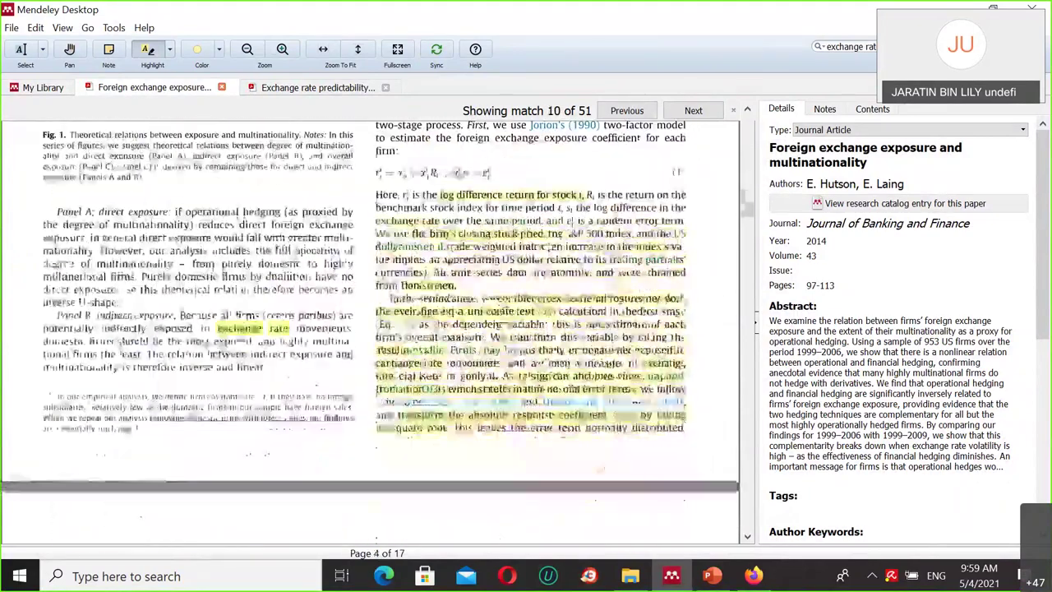
# Step: Search the multinationality article for "regime" and clear that search term
pyautogui.hotkey('ctrl', 'a')
pyautogui.write('reg')
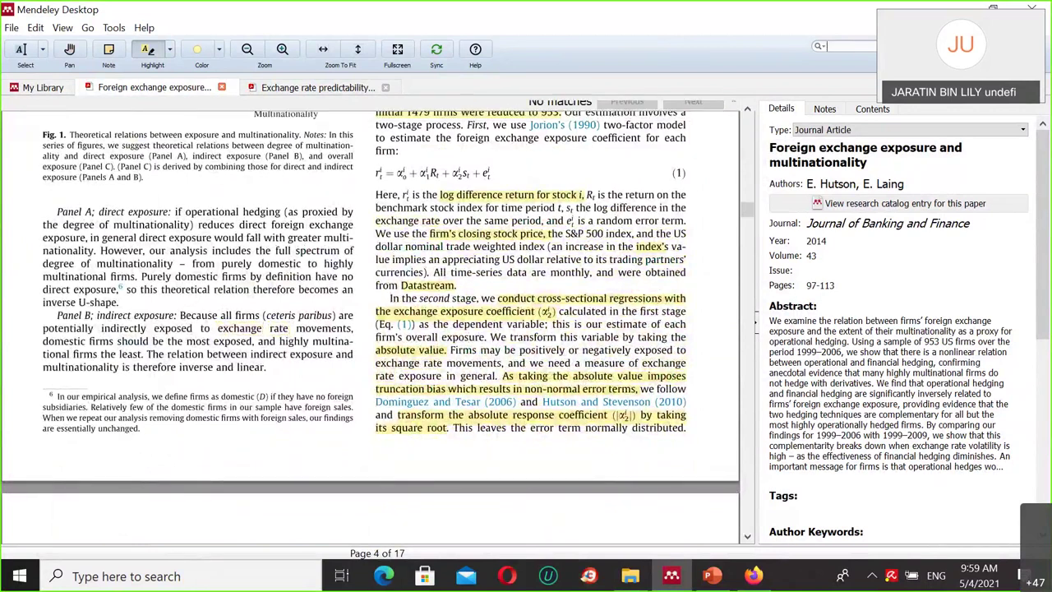
pyautogui.write('ime')
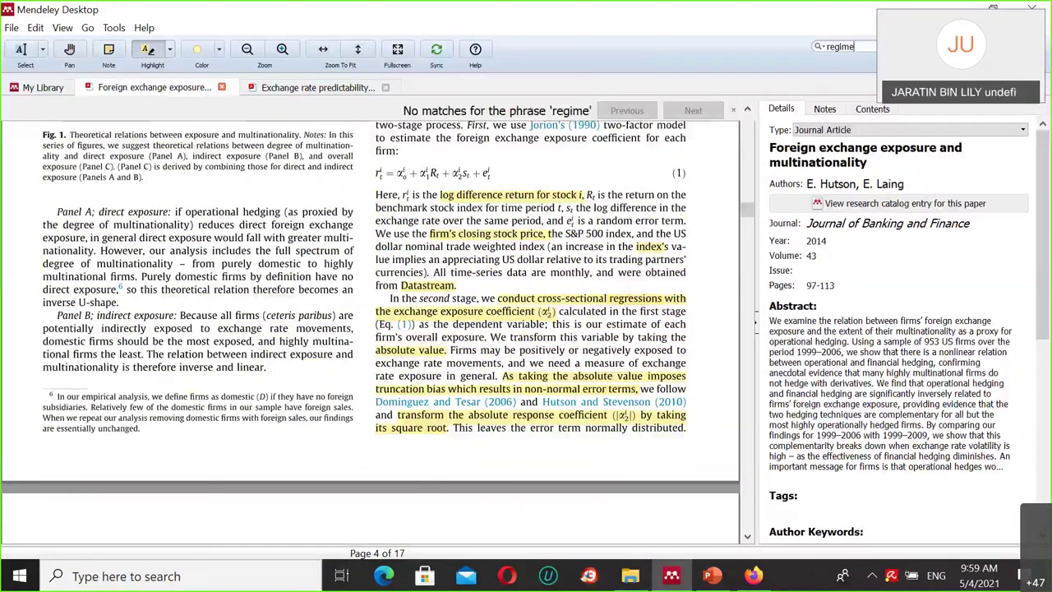
pyautogui.press('BackSpace')
pyautogui.press('BackSpace')
pyautogui.press('BackSpace')
pyautogui.press('BackSpace')
pyautogui.press('BackSpace')
pyautogui.press('BackSpace')
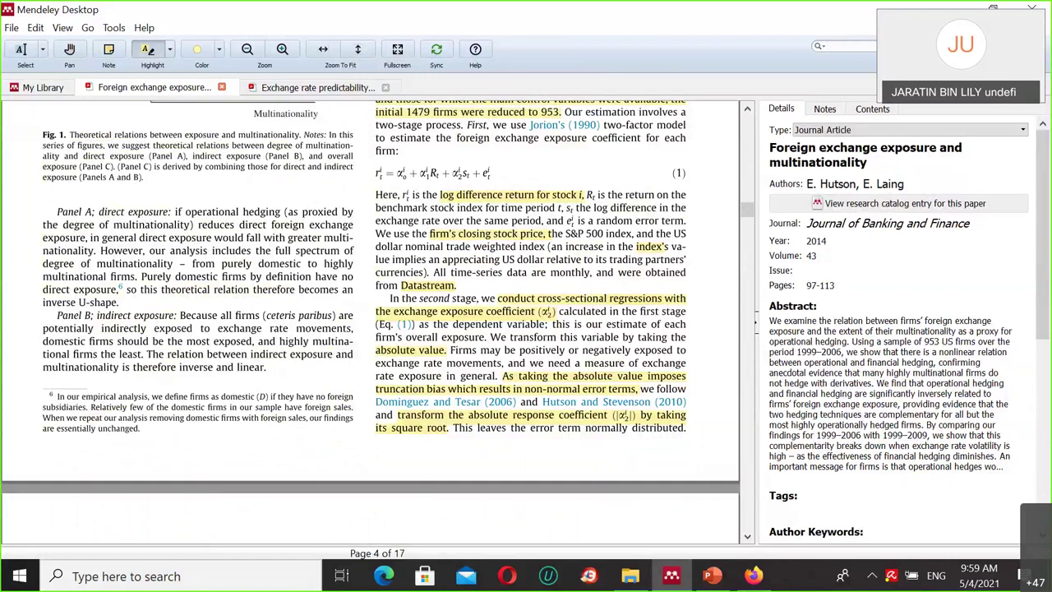
# Step: Search the multinationality article for "exposure" and step through the matches
pyautogui.write('exposure')
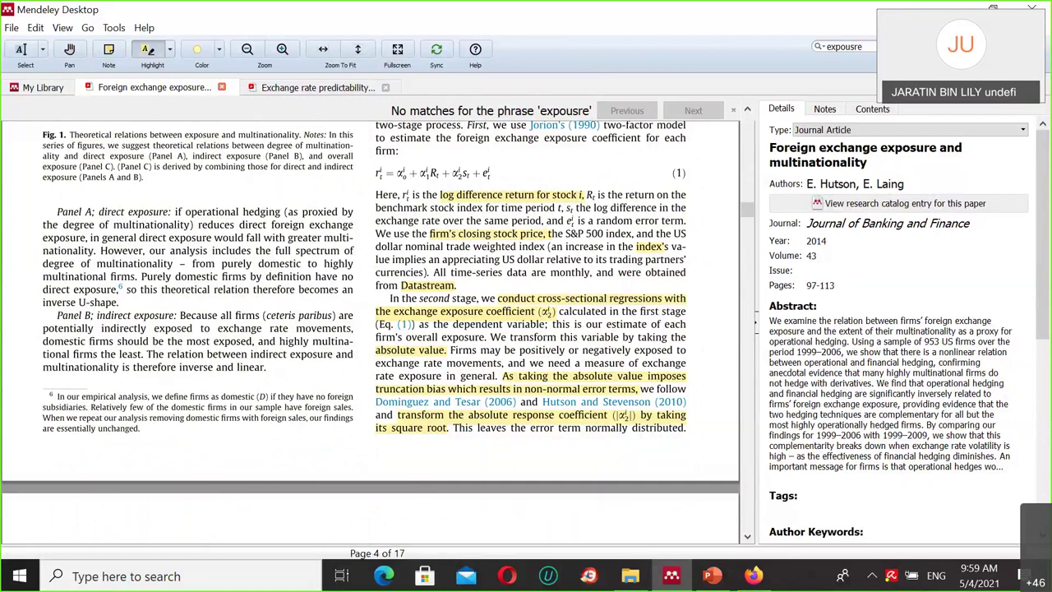
pyautogui.press('BackSpace')
pyautogui.press('BackSpace')
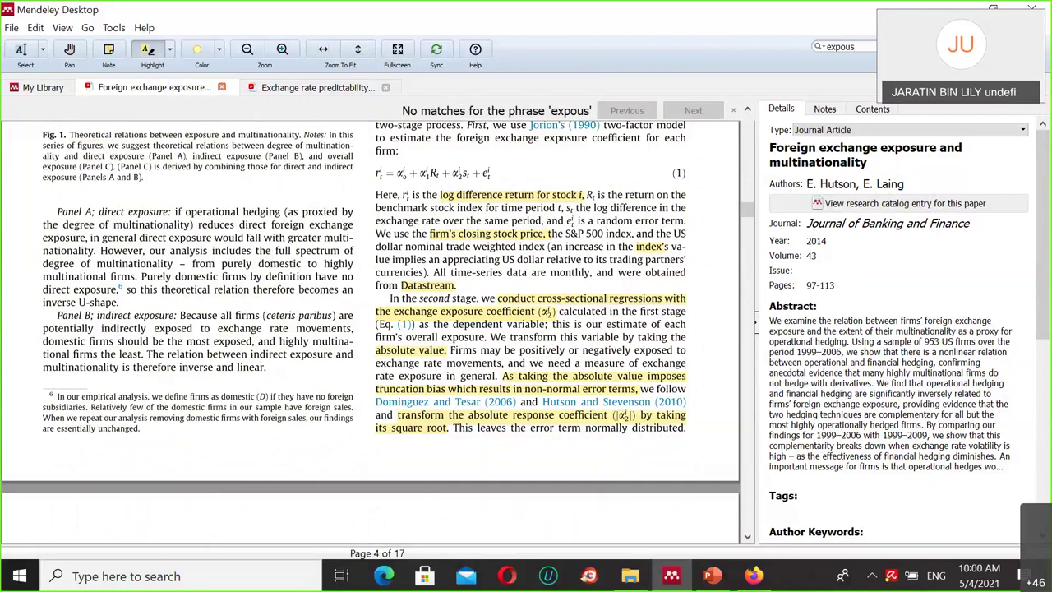
pyautogui.write('ure')
pyautogui.press('Return')
pyautogui.press('Return')
pyautogui.press('Return')
pyautogui.press('Return')
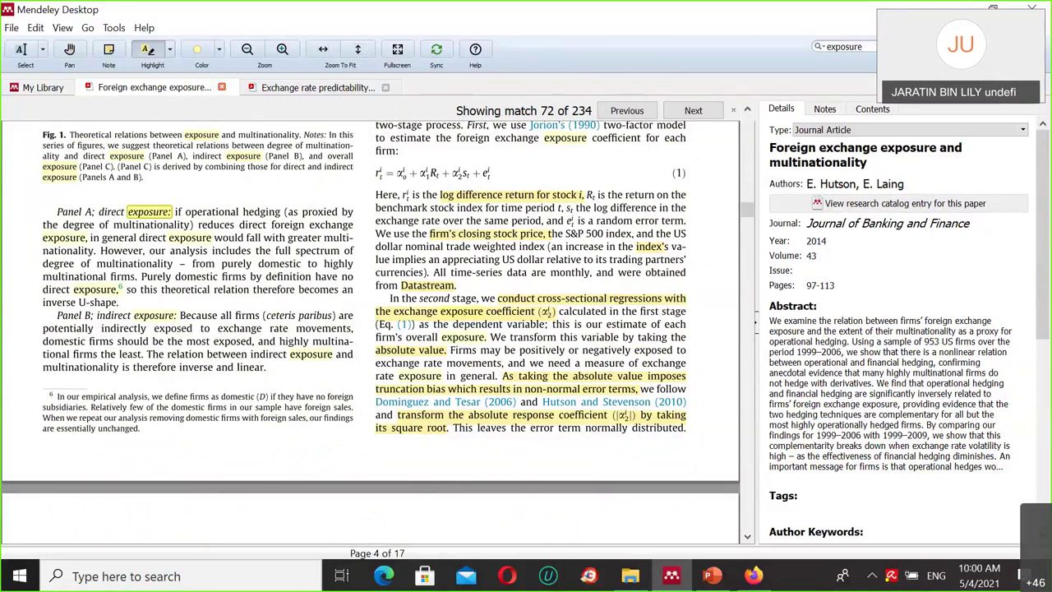
# Step: Clear the search term in the article and dismiss the match navigation bar
pyautogui.press('BackSpace')
pyautogui.press('BackSpace')
pyautogui.press('BackSpace')
pyautogui.press('BackSpace')
pyautogui.press('BackSpace')
pyautogui.press('BackSpace')
pyautogui.press('BackSpace')
pyautogui.press('BackSpace')
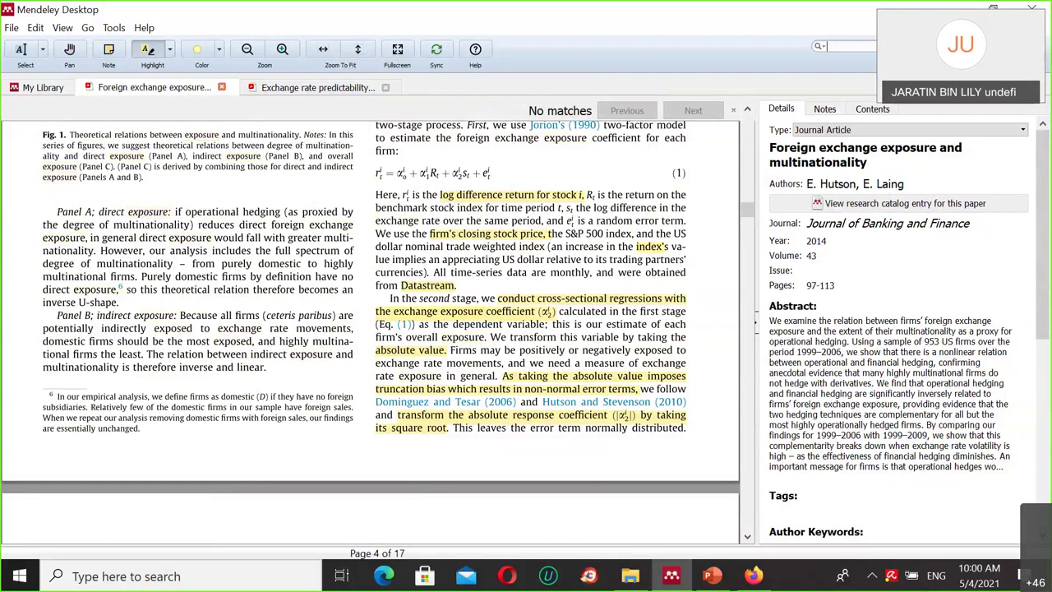
pyautogui.press('Escape')
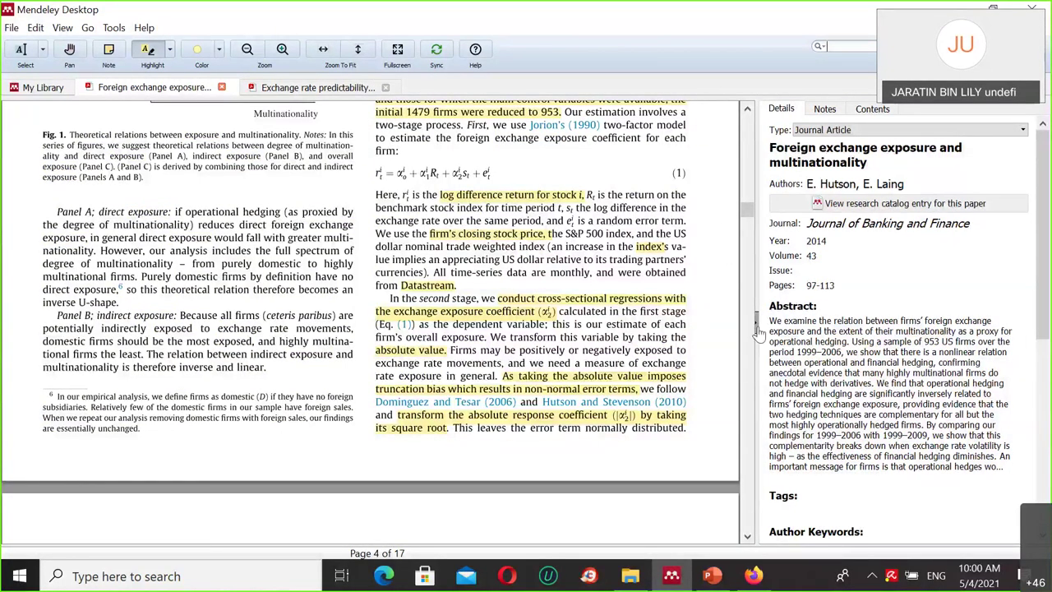
# Step: Hide the document details pane to widen the article's pages, and show the pane again
pyautogui.click(757, 328)
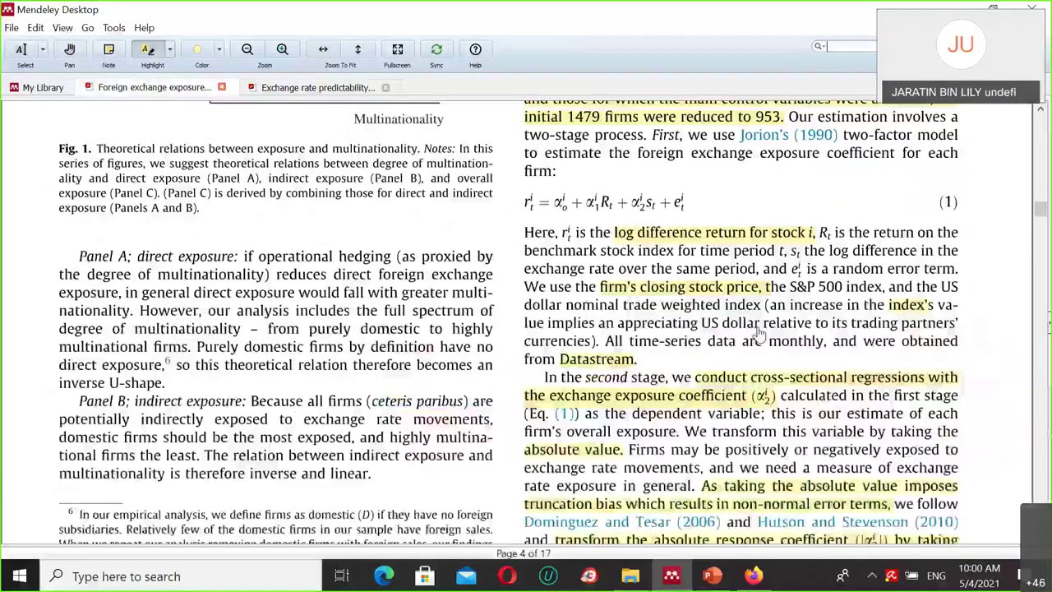
pyautogui.click(1047, 325)
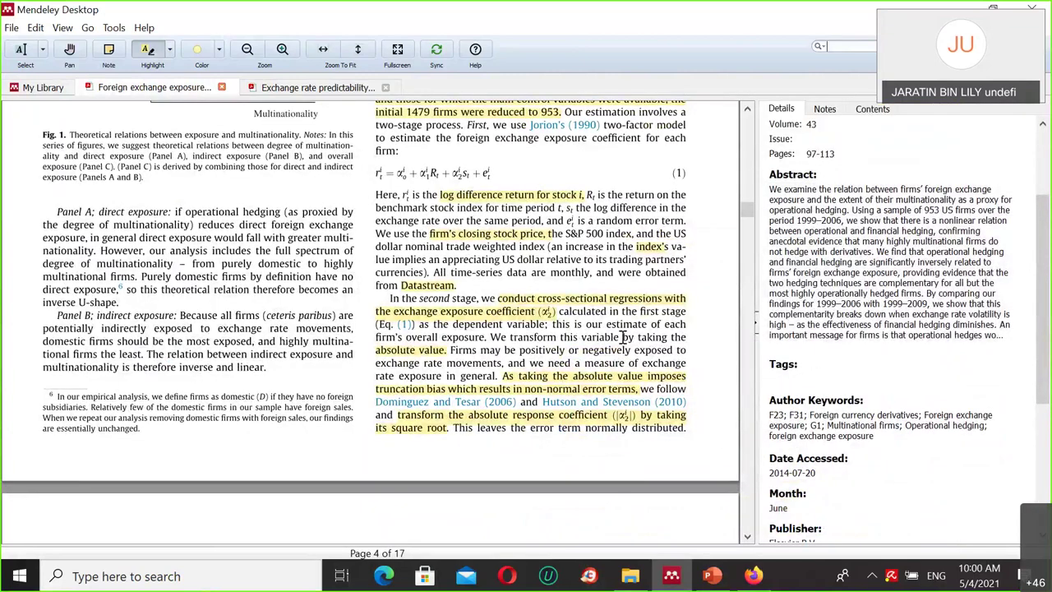
pyautogui.scroll(10, 624, 336)
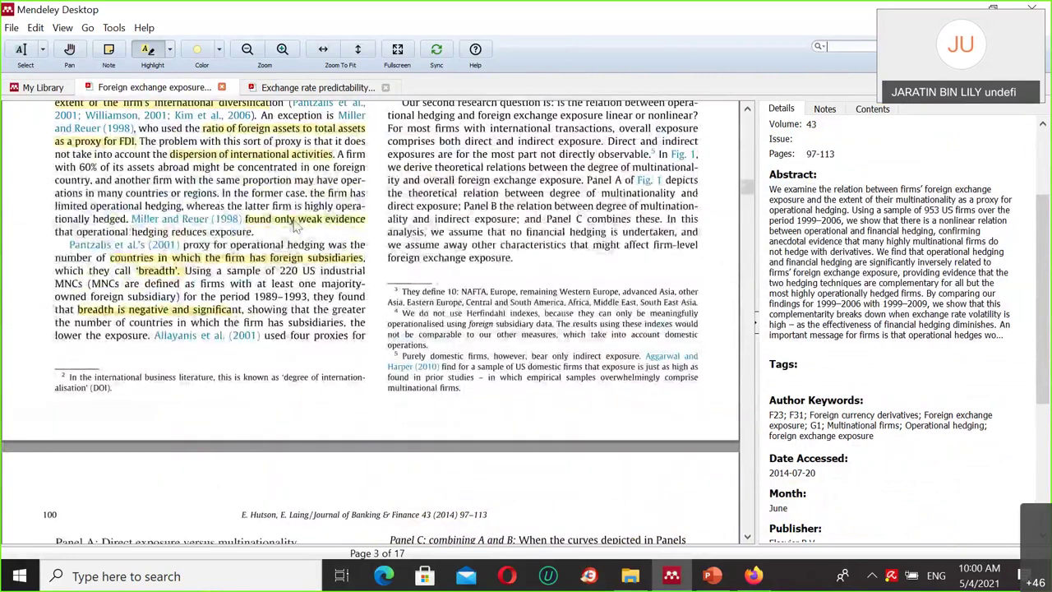
# Step: Return to the library and look through the folder list down to the folder creation, group and trash entries
pyautogui.click(41, 88)
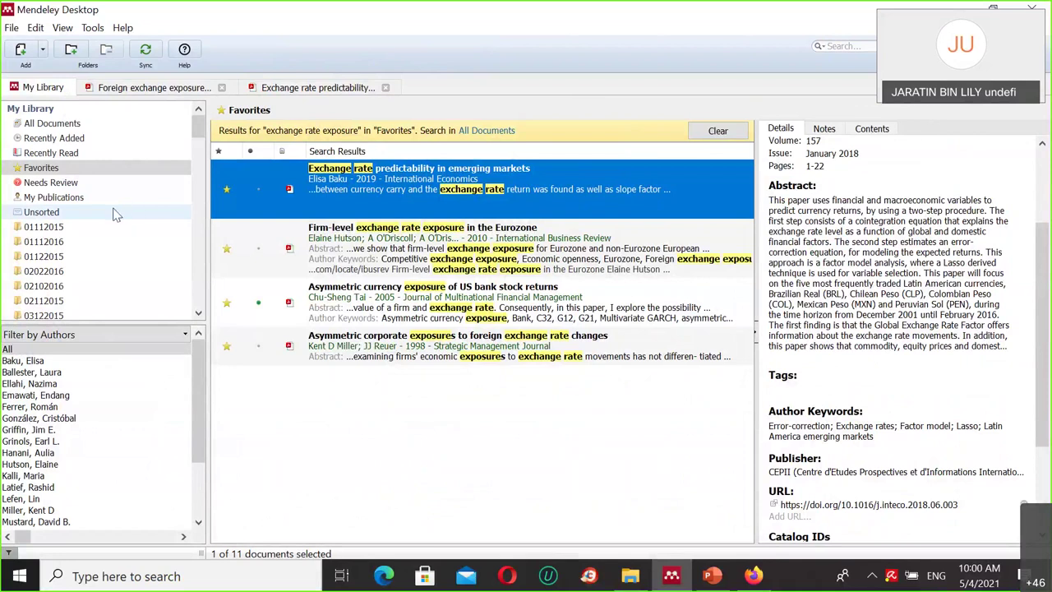
pyautogui.scroll(-6, 90, 234)
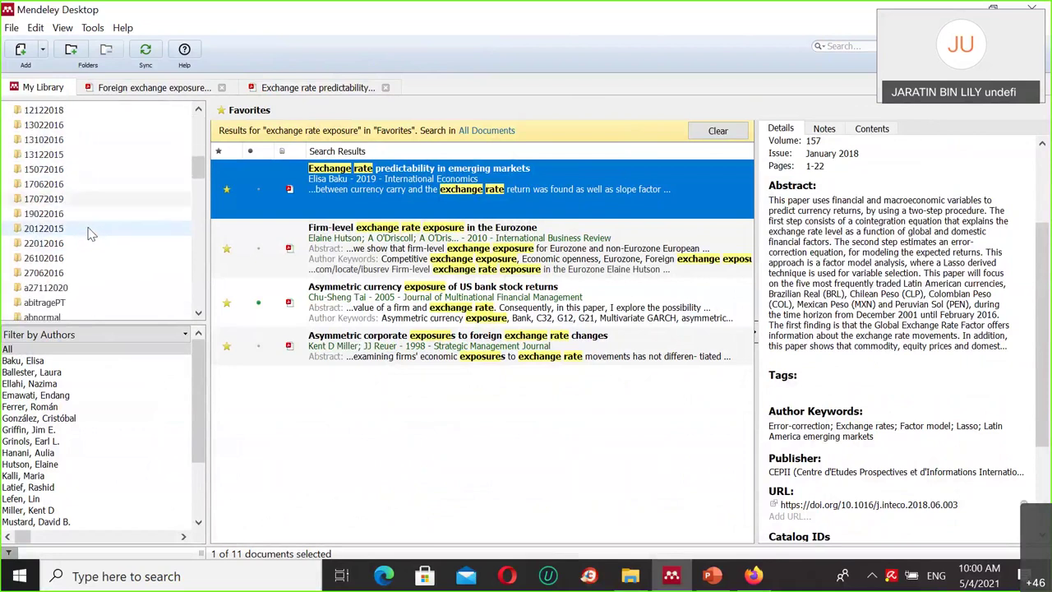
pyautogui.scroll(6, 91, 233)
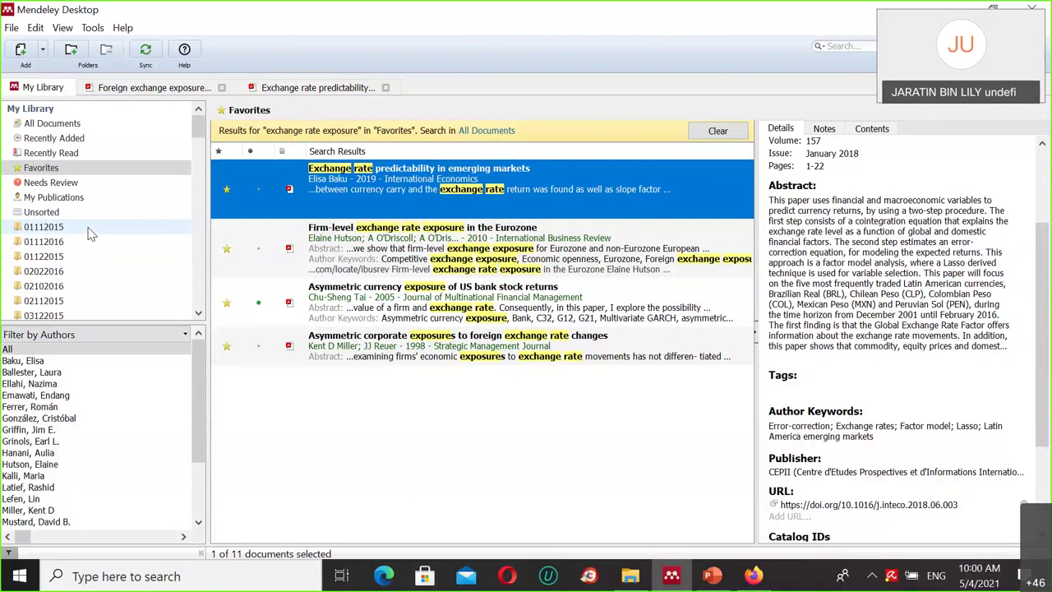
pyautogui.scroll(-10, 99, 263)
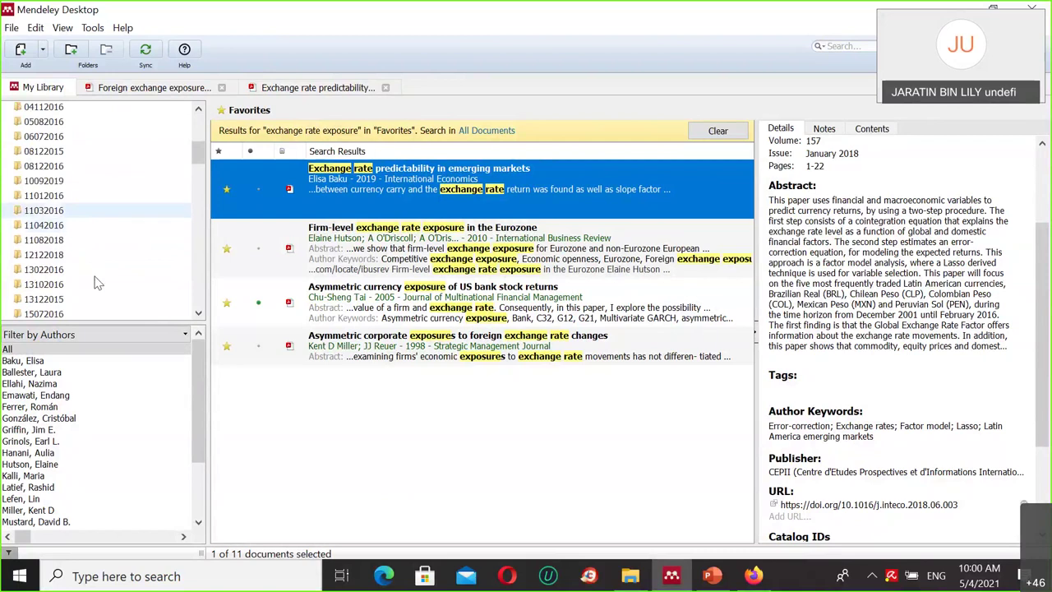
pyautogui.scroll(-15, 123, 281)
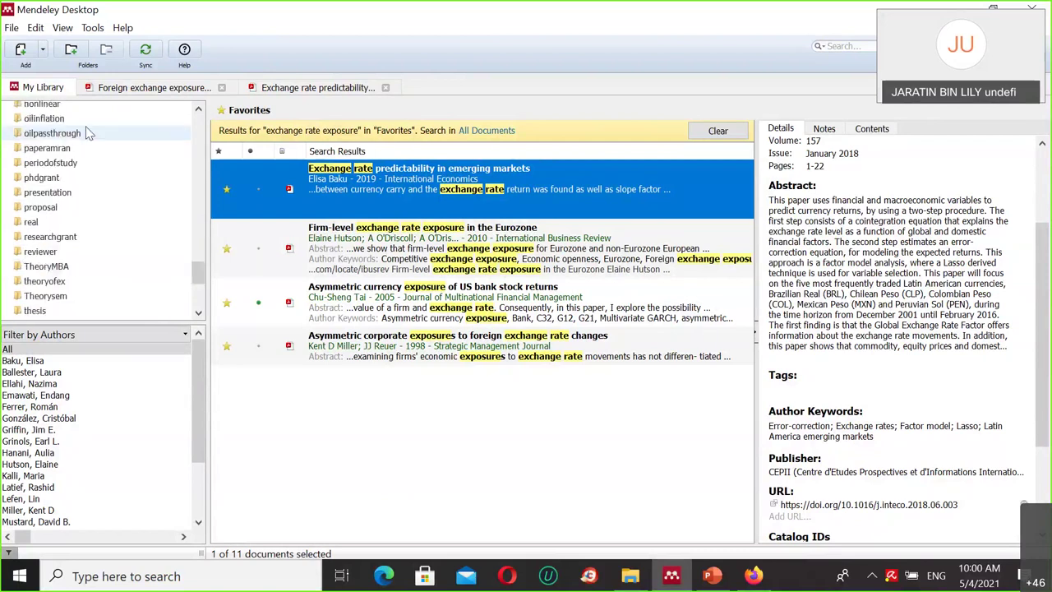
pyautogui.scroll(-4, 90, 171)
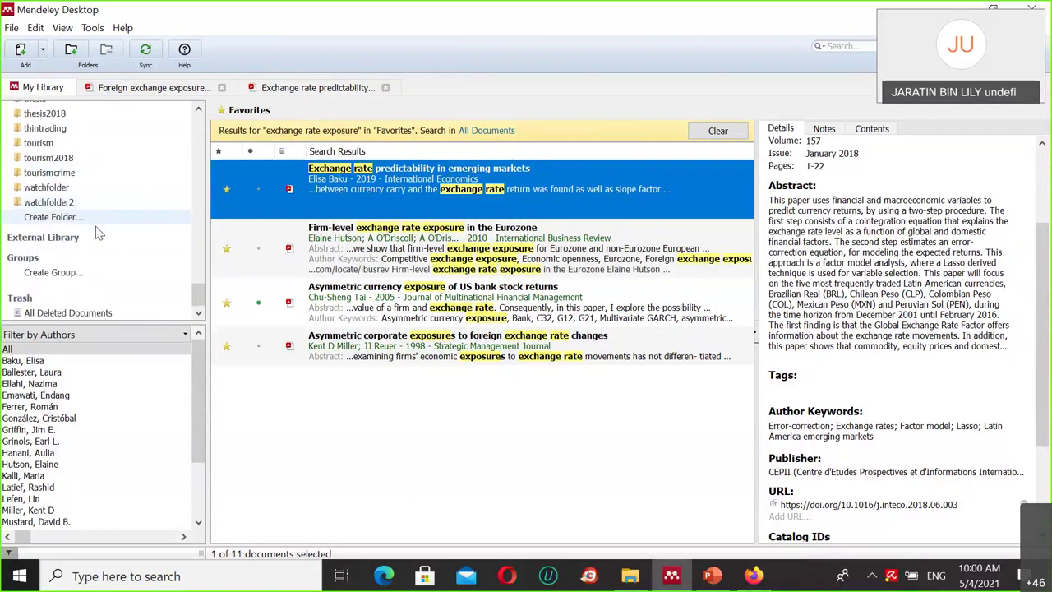
# Step: Create a new library folder named aaatheory1
pyautogui.click(87, 217)
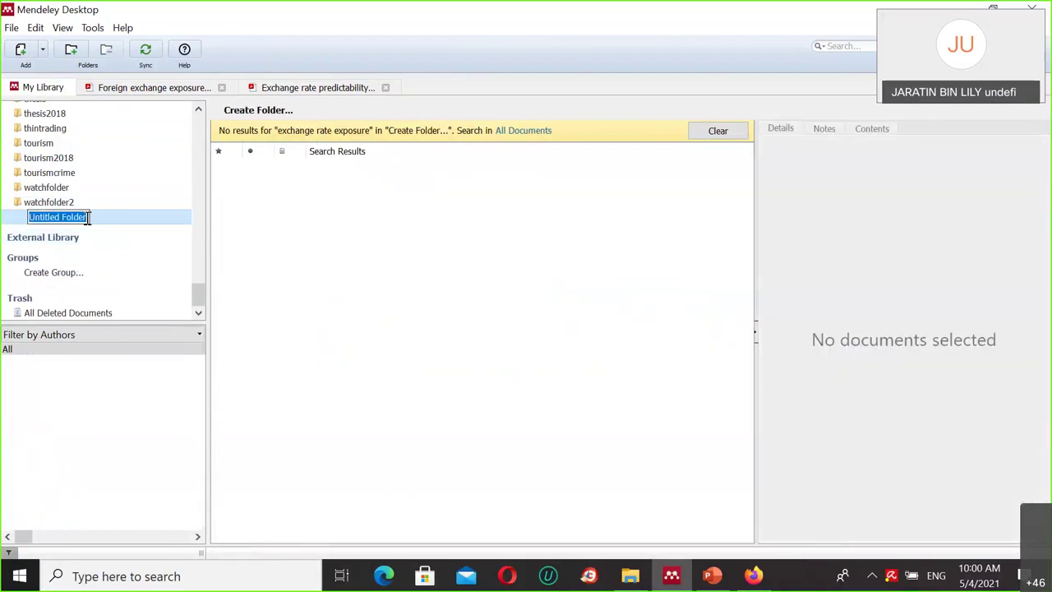
pyautogui.write('AAA')
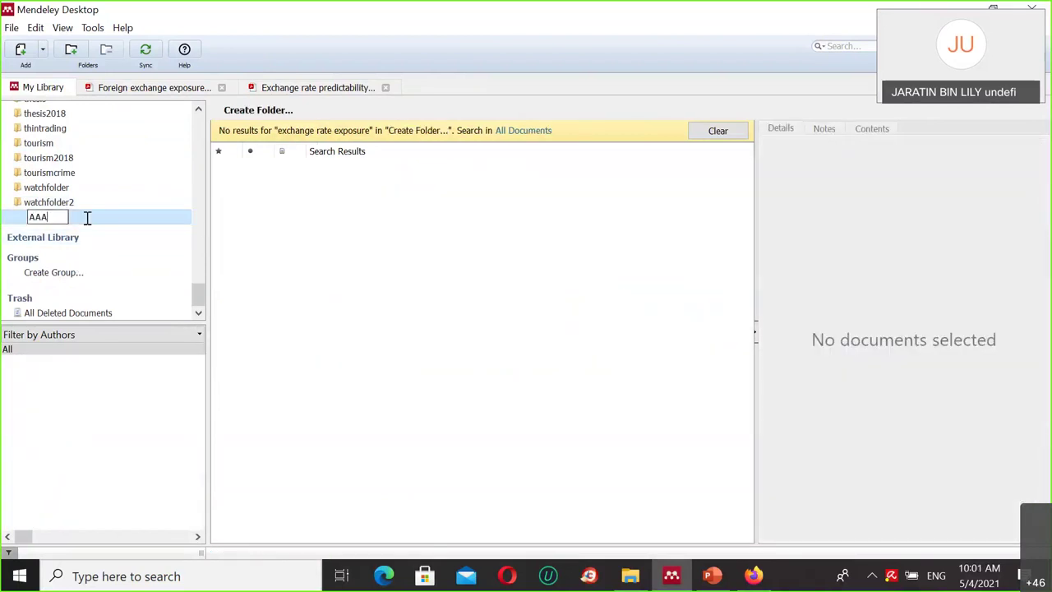
pyautogui.press('BackSpace')
pyautogui.press('BackSpace')
pyautogui.press('BackSpace')
pyautogui.write('a')
pyautogui.write('ad')
pyautogui.press('BackSpace')
pyautogui.write('theory1')
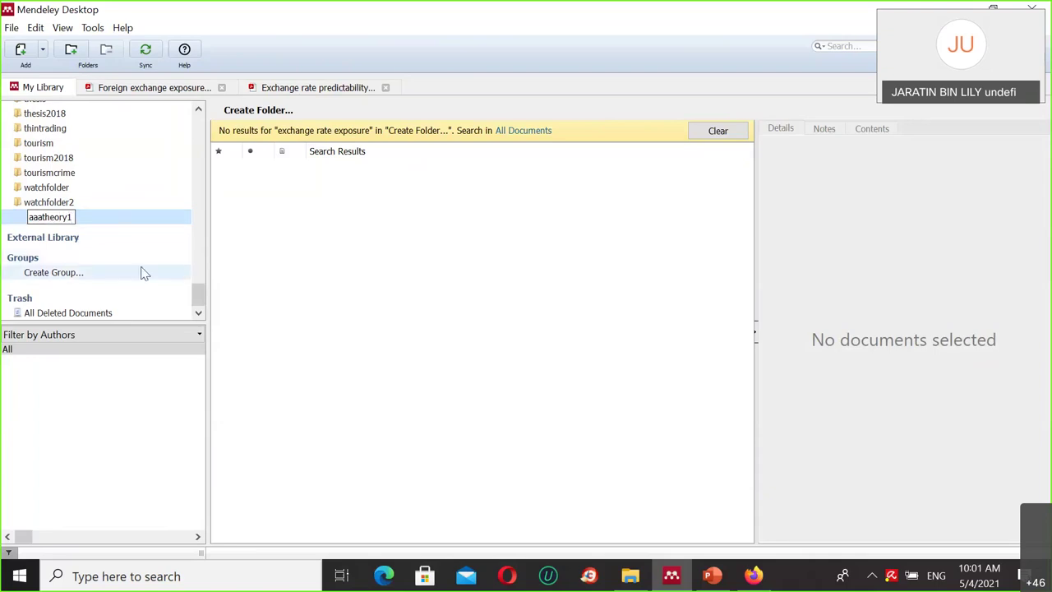
pyautogui.press('Return')
# Step: Locate the new aaatheory1 folder in the folder list, select it and look through the neighbouring folders
pyautogui.scroll(4, 117, 200)
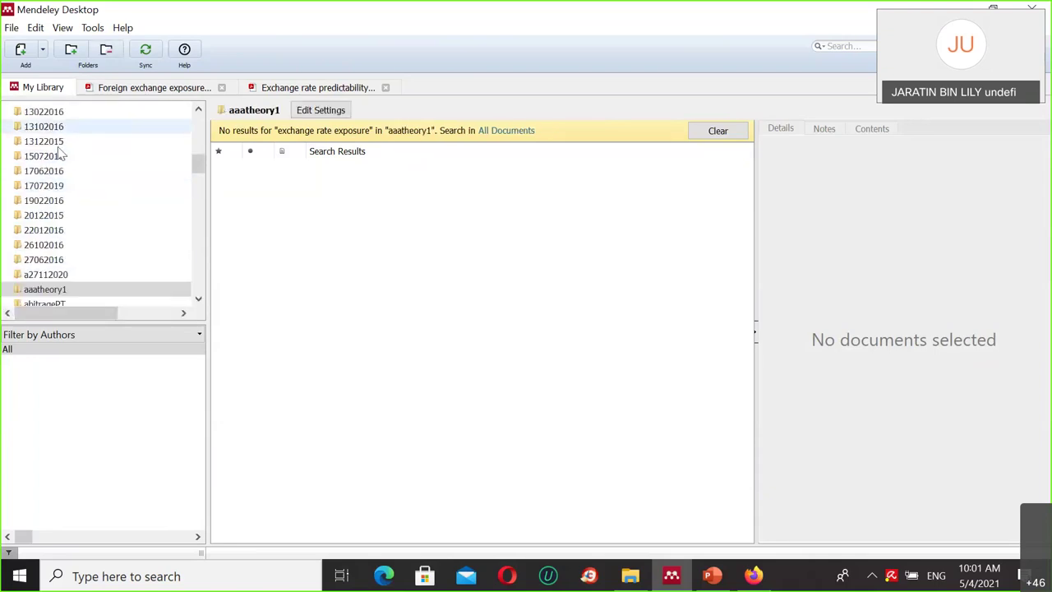
pyautogui.scroll(-2, 77, 235)
pyautogui.click(55, 219)
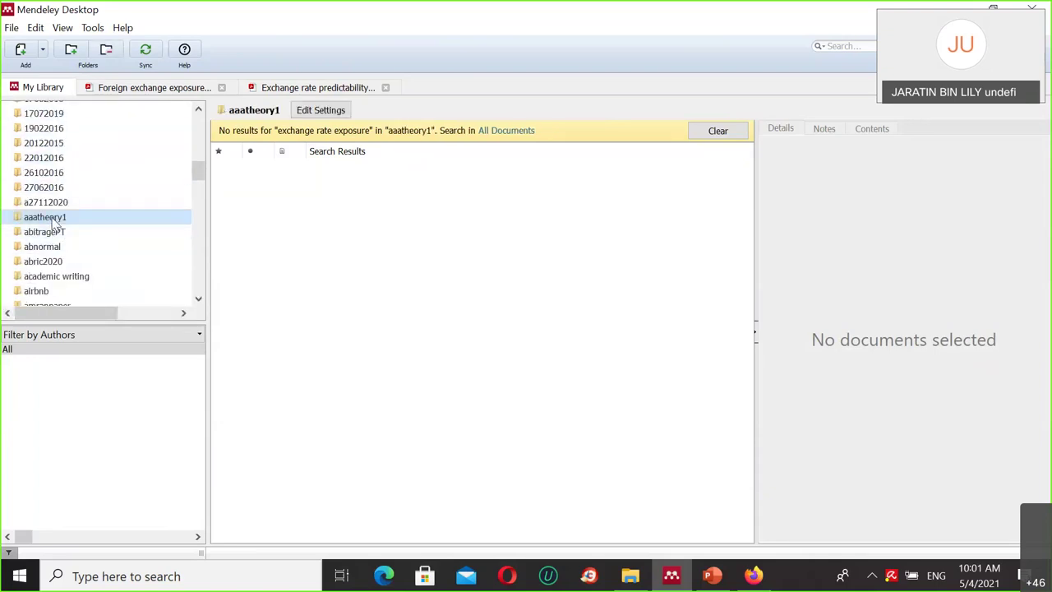
pyautogui.scroll(10, 55, 222)
pyautogui.scroll(-3, 91, 225)
pyautogui.scroll(-6, 101, 223)
pyautogui.scroll(1, 101, 222)
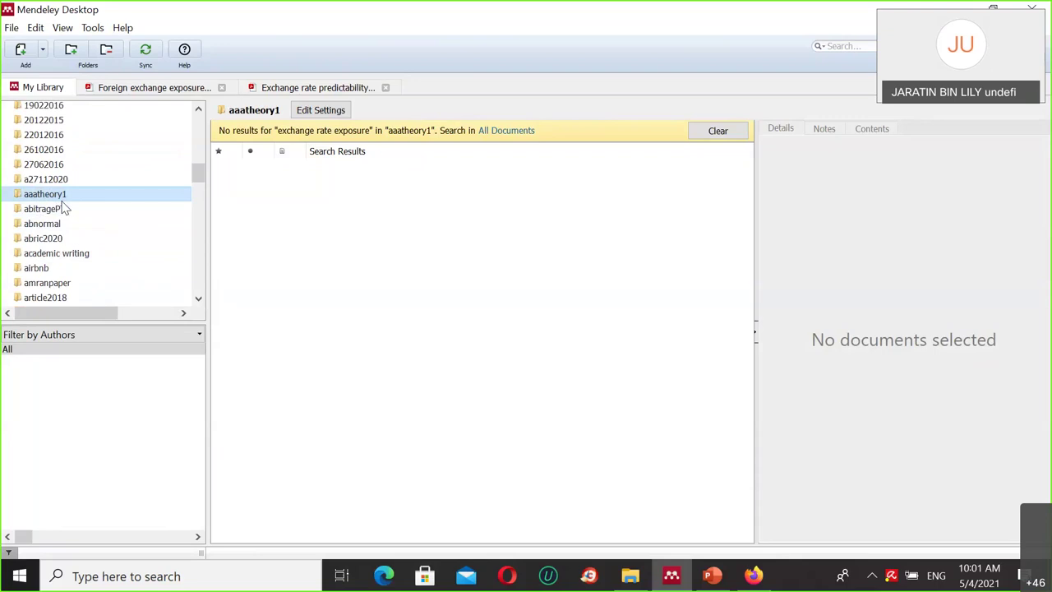
pyautogui.scroll(-2, 195, 194)
# Step: Create another library folder named 11111
pyautogui.moveTo(197, 177); pyautogui.dragTo(197, 305)
pyautogui.click(84, 206)
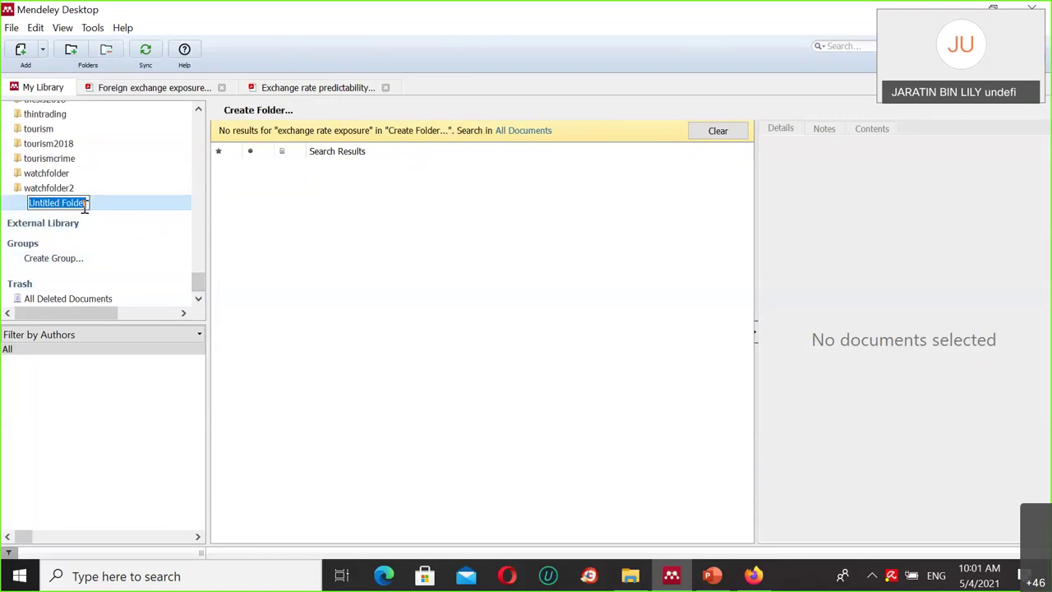
pyautogui.press('BackSpace')
pyautogui.write('11111')
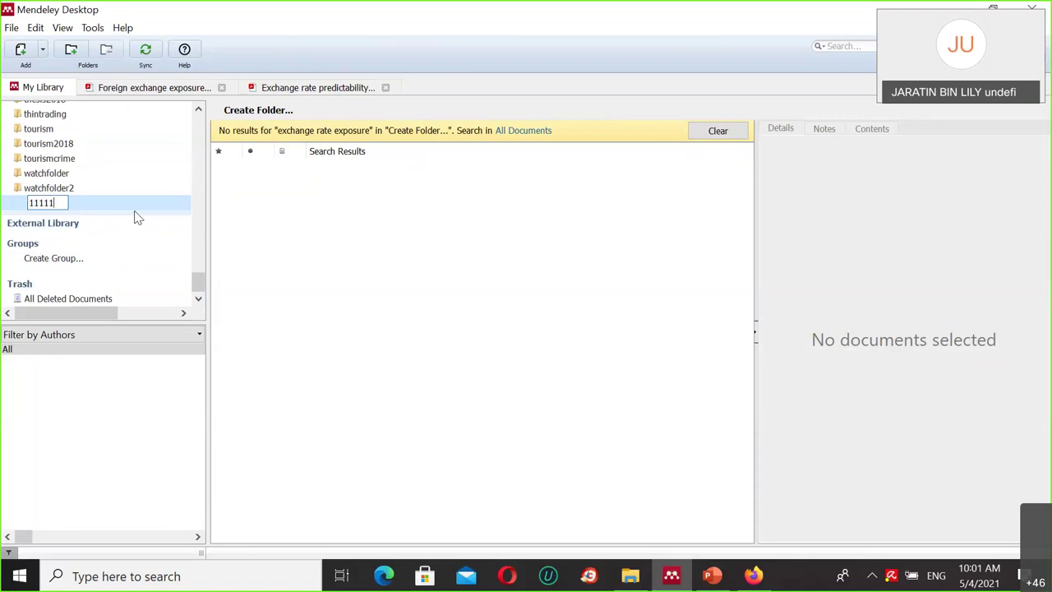
pyautogui.press('Return')
# Step: Locate the new 11111 folder among the numbered folders and select it
pyautogui.scroll(2, 50, 172)
pyautogui.scroll(2, 78, 216)
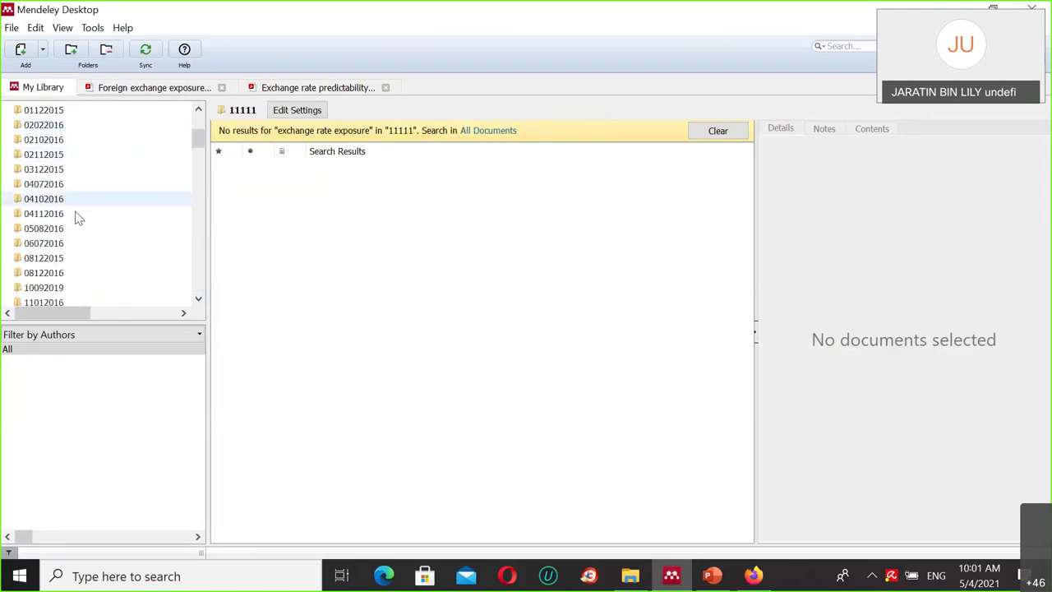
pyautogui.scroll(-1, 78, 215)
pyautogui.click(56, 253)
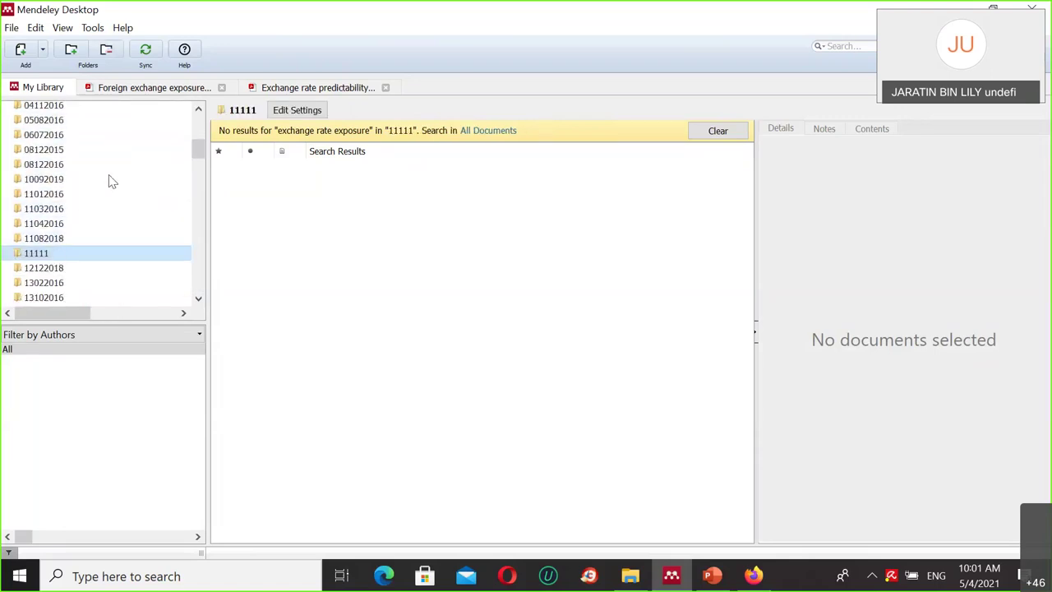
# Step: Search all documents for "exchange rate theory" and hide the document details pane
pyautogui.scroll(6, 48, 214)
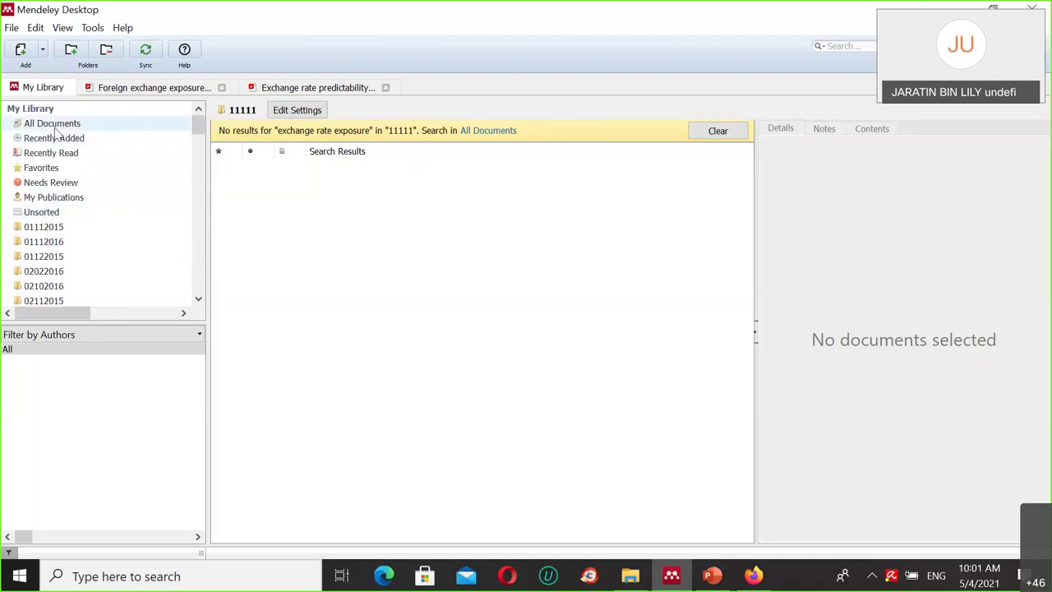
pyautogui.click(55, 127)
pyautogui.click(856, 45)
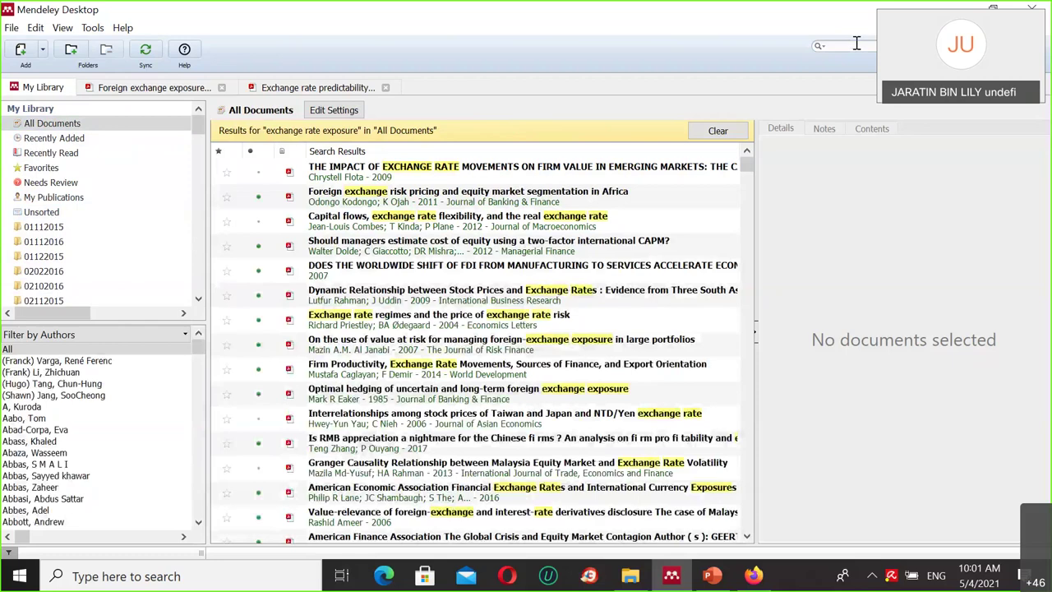
pyautogui.write('x')
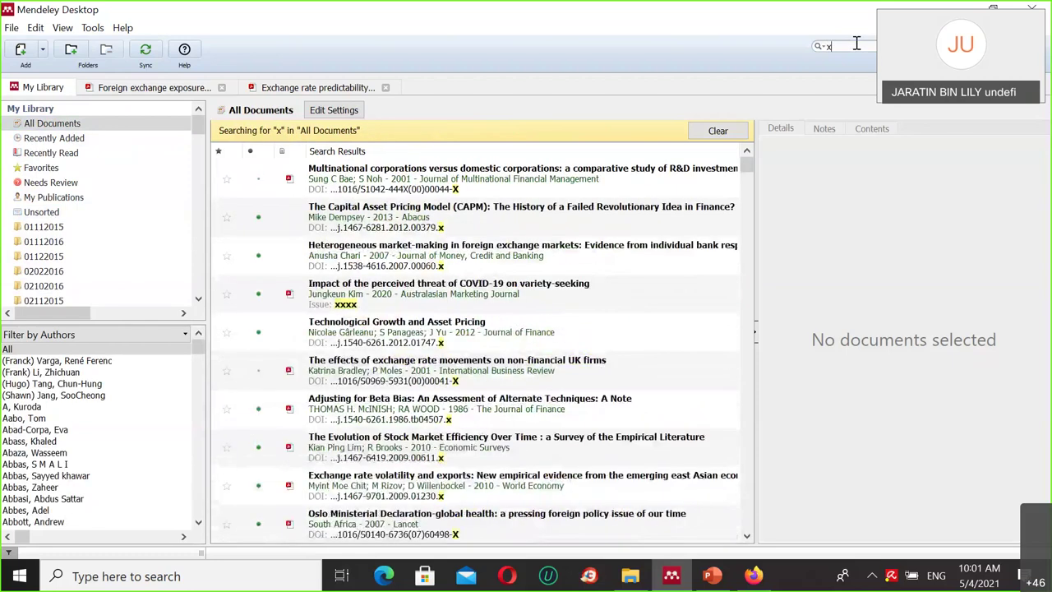
pyautogui.write('changer ate')
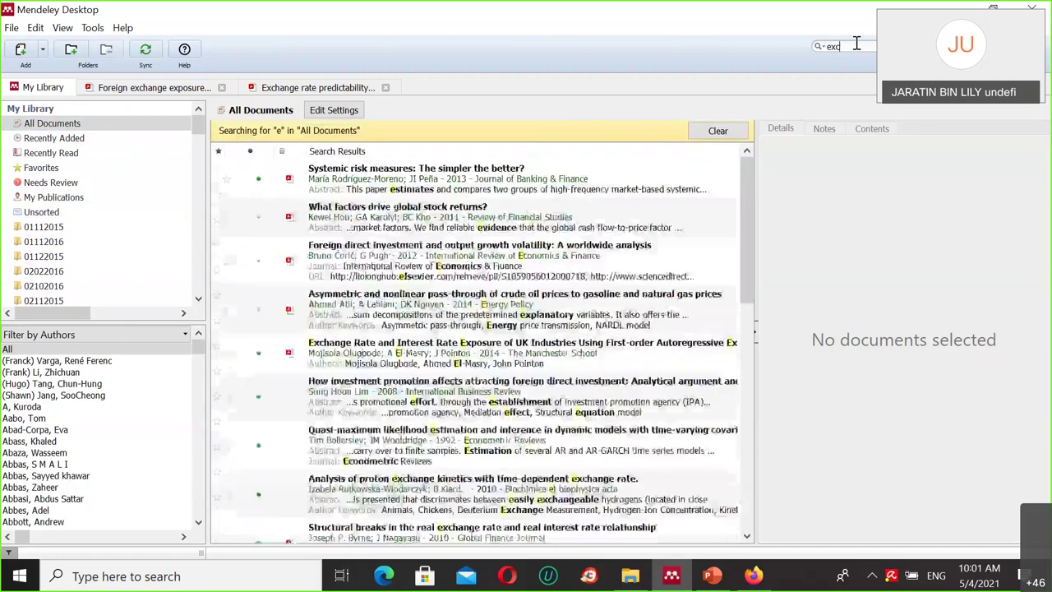
pyautogui.press('BackSpace')
pyautogui.press('BackSpace')
pyautogui.press('BackSpace')
pyautogui.press('BackSpace')
pyautogui.press('BackSpace')
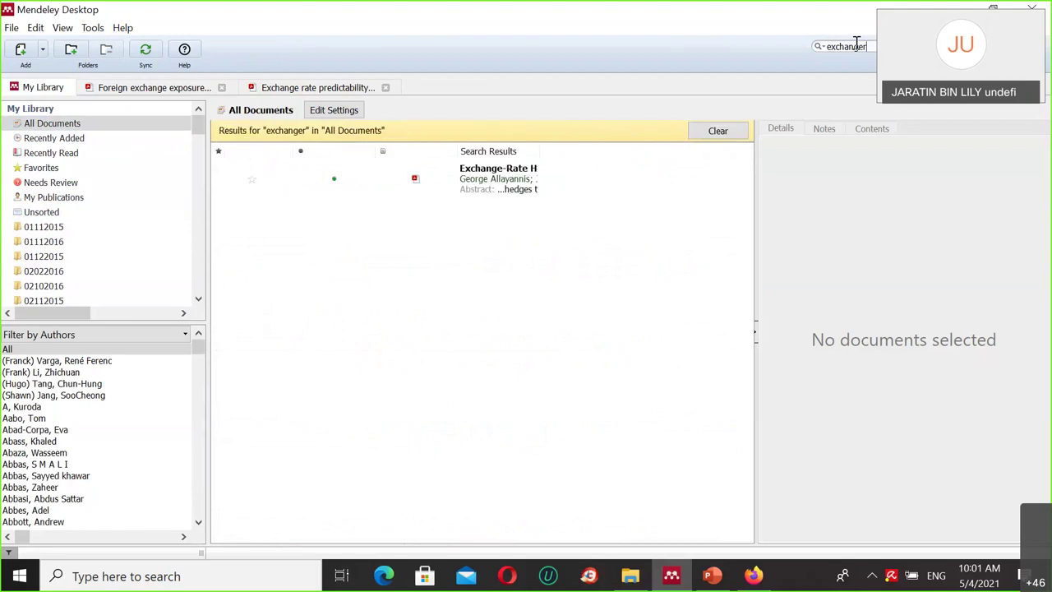
pyautogui.write('ra')
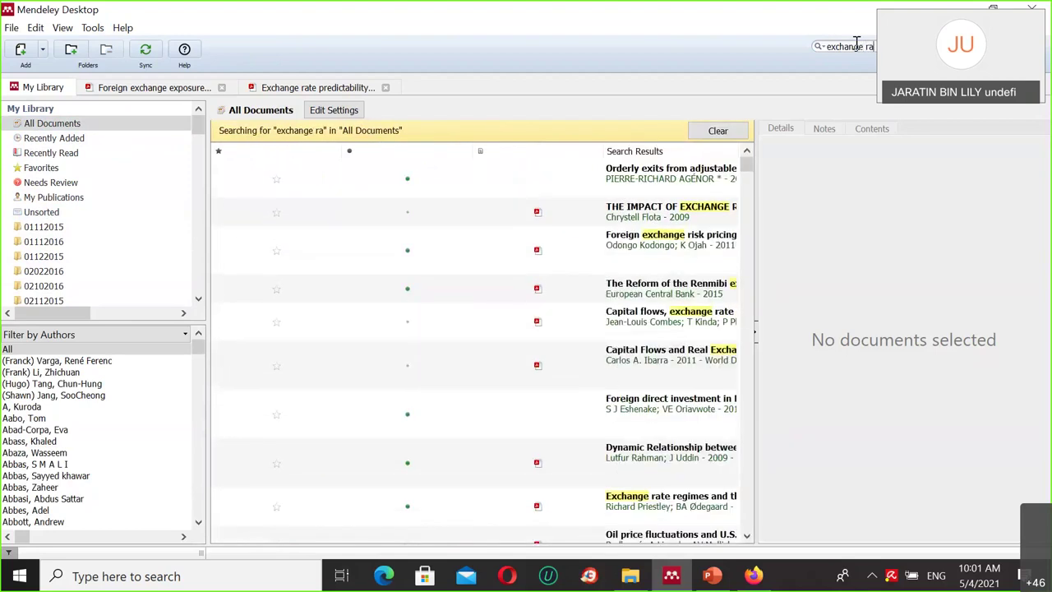
pyautogui.write('te theory')
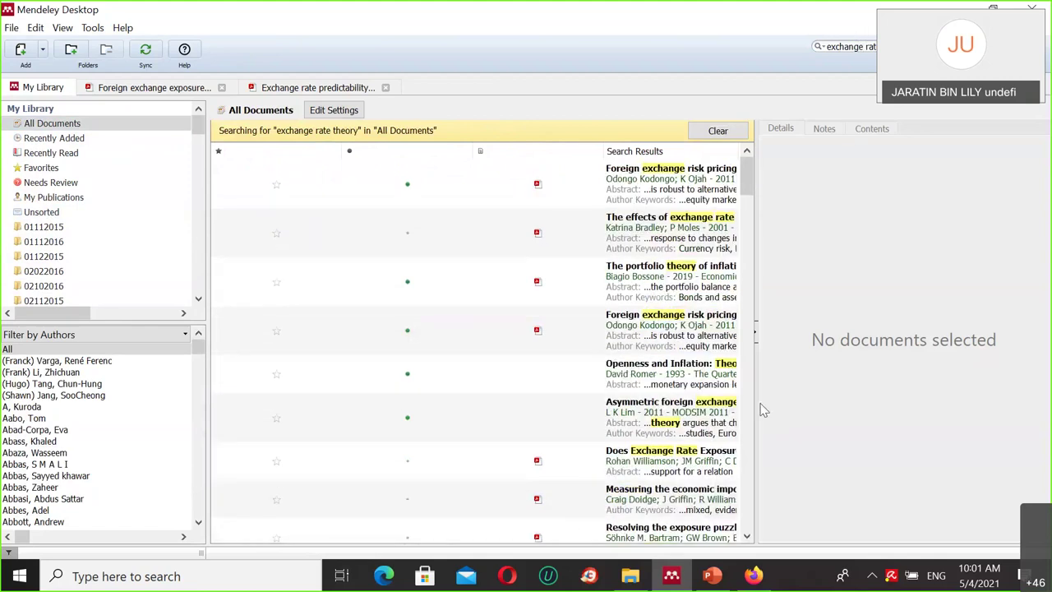
pyautogui.click(758, 335)
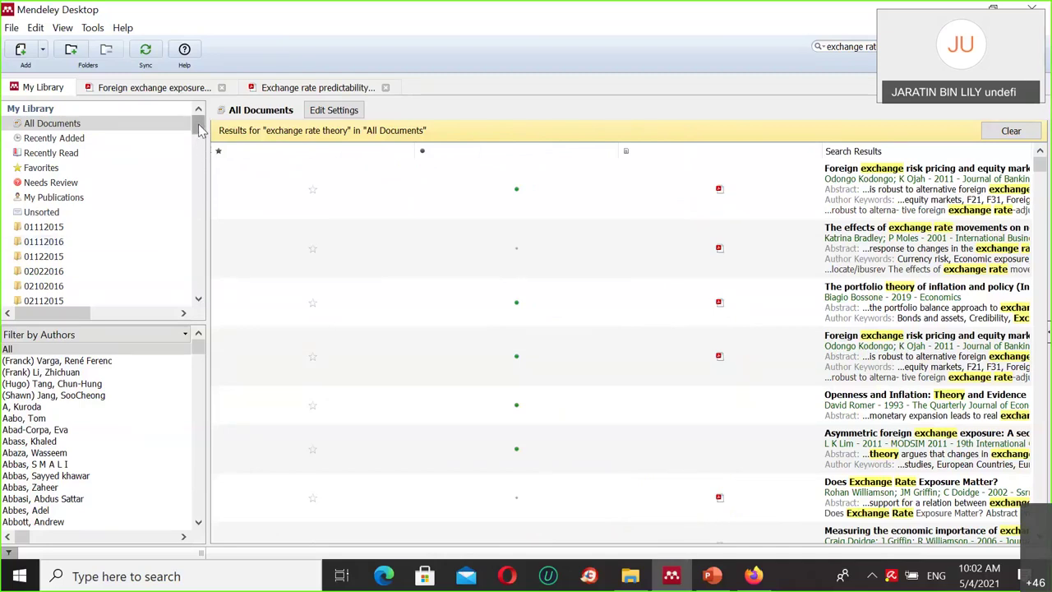
# Step: Select the first three search results together and add them to the folder 01112015
pyautogui.click(898, 181)
pyautogui.click(895, 246)
pyautogui.click(895, 308)
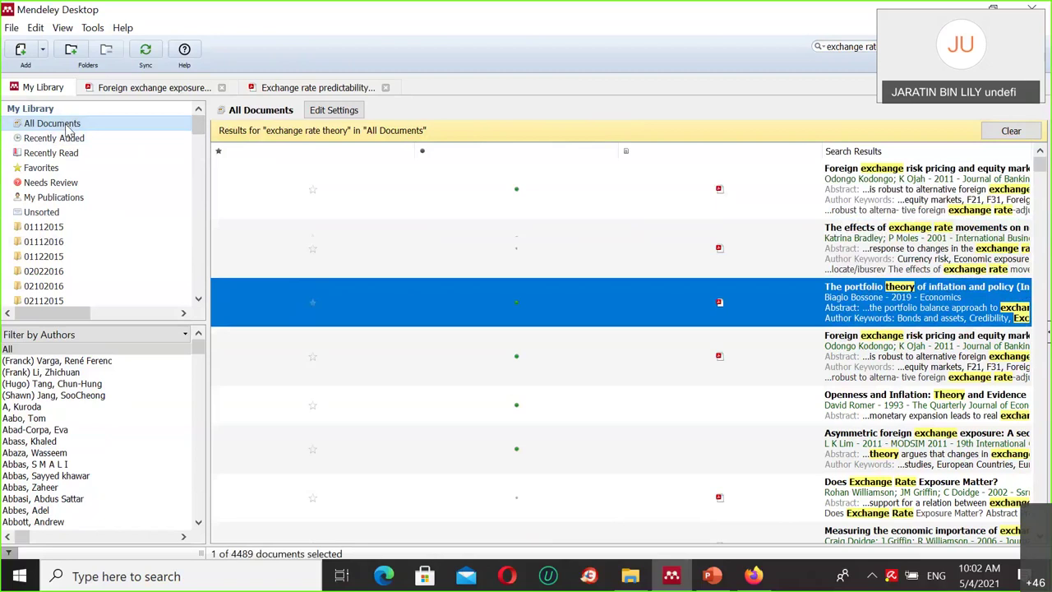
pyautogui.click(895, 185)
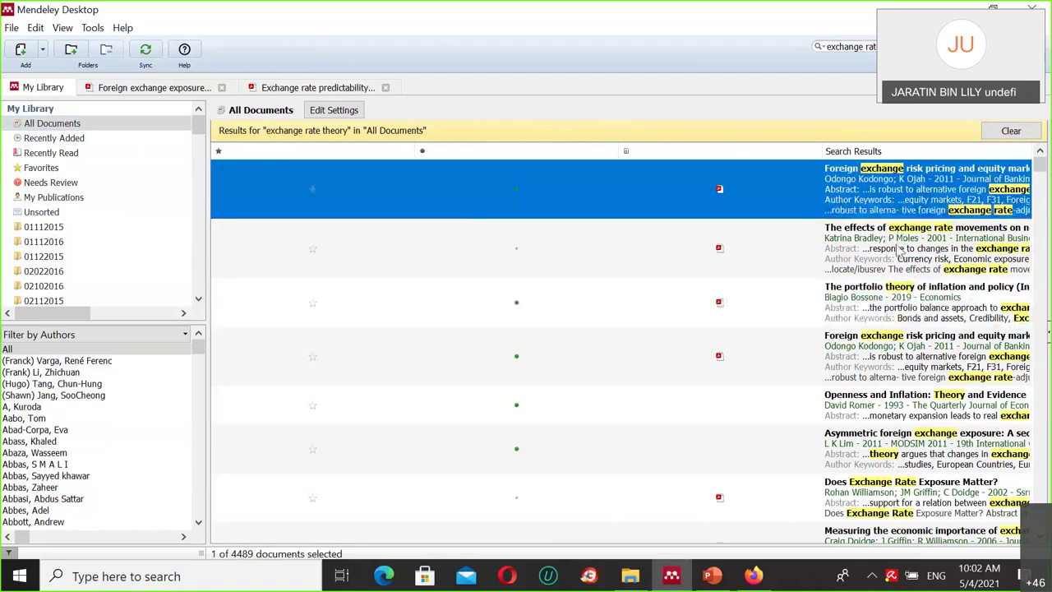
pyautogui.click(899, 246)
pyautogui.click(846, 179)
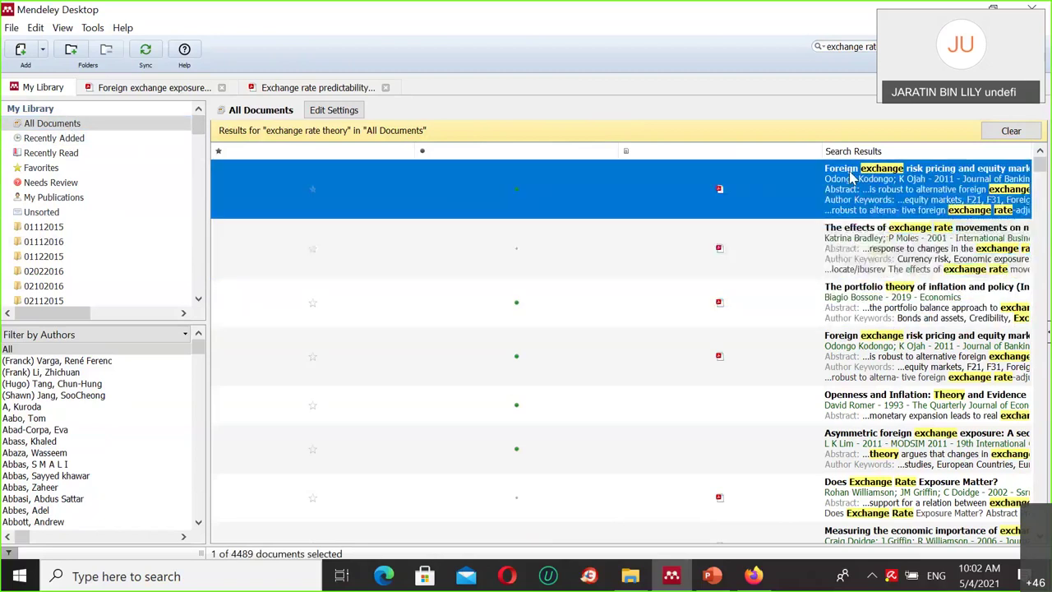
pyautogui.hotkey('shift', 'Down')
pyautogui.hotkey('shift', 'Down')
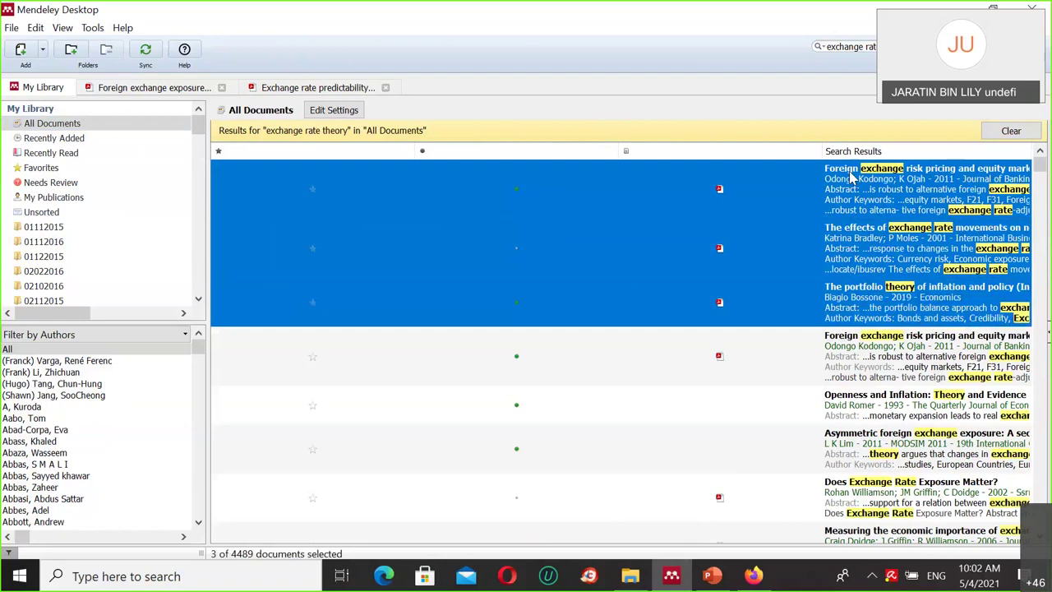
pyautogui.moveTo(382, 182); pyautogui.dragTo(59, 229)
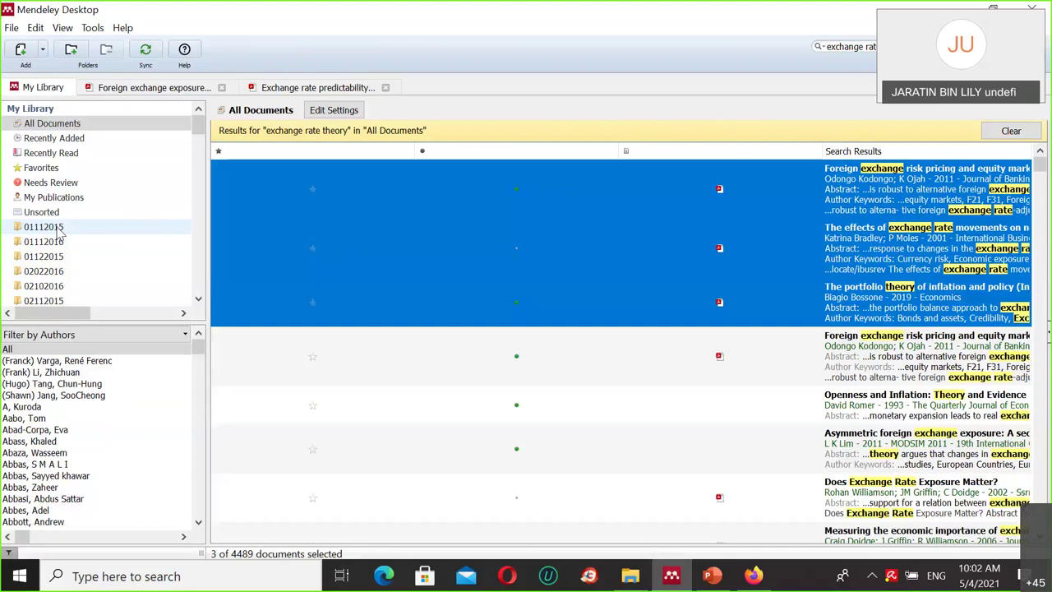
# Step: Add the next four search results, from the fourth to the seventh, to the folder 01112016 and open that folder
pyautogui.click(889, 352)
pyautogui.hotkey('shift', 'Down')
pyautogui.hotkey('shift', 'Down')
pyautogui.hotkey('shift', 'Down')
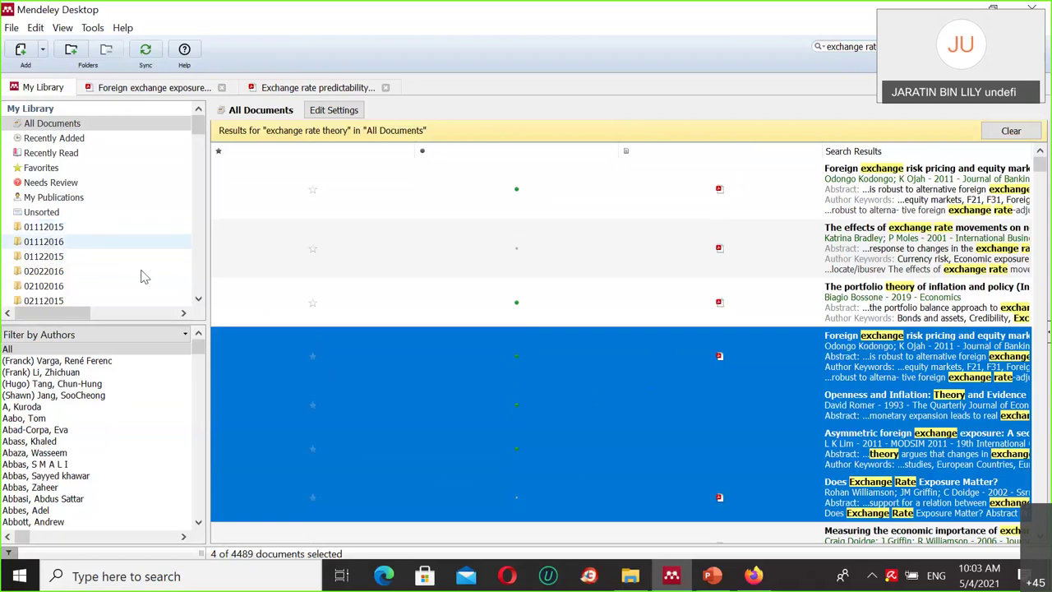
pyautogui.moveTo(523, 352); pyautogui.dragTo(68, 244)
pyautogui.click(50, 241)
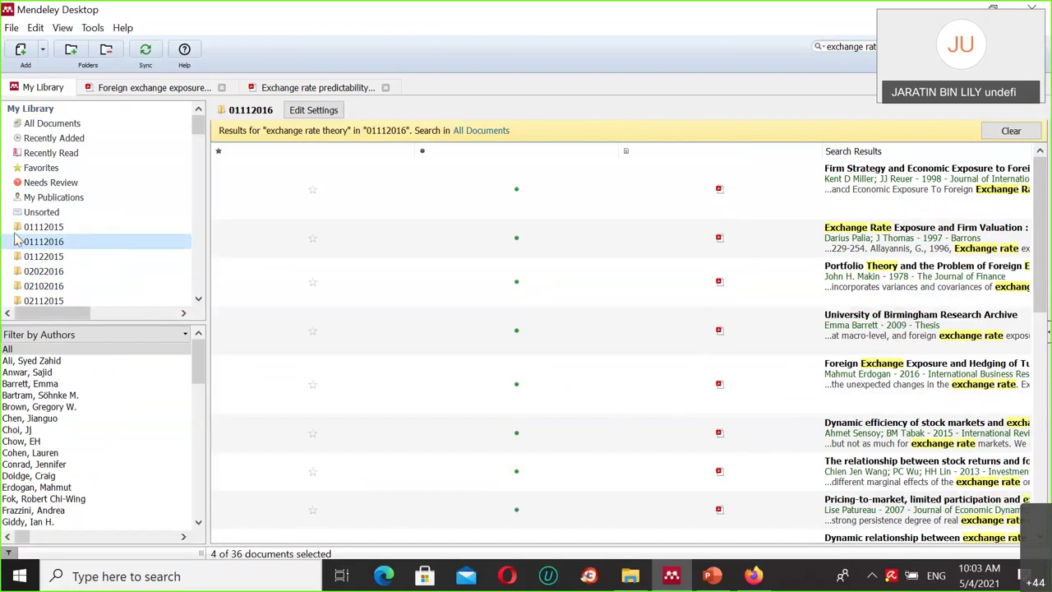
# Step: Return to the full list of all documents and clear the search term
pyautogui.click(59, 125)
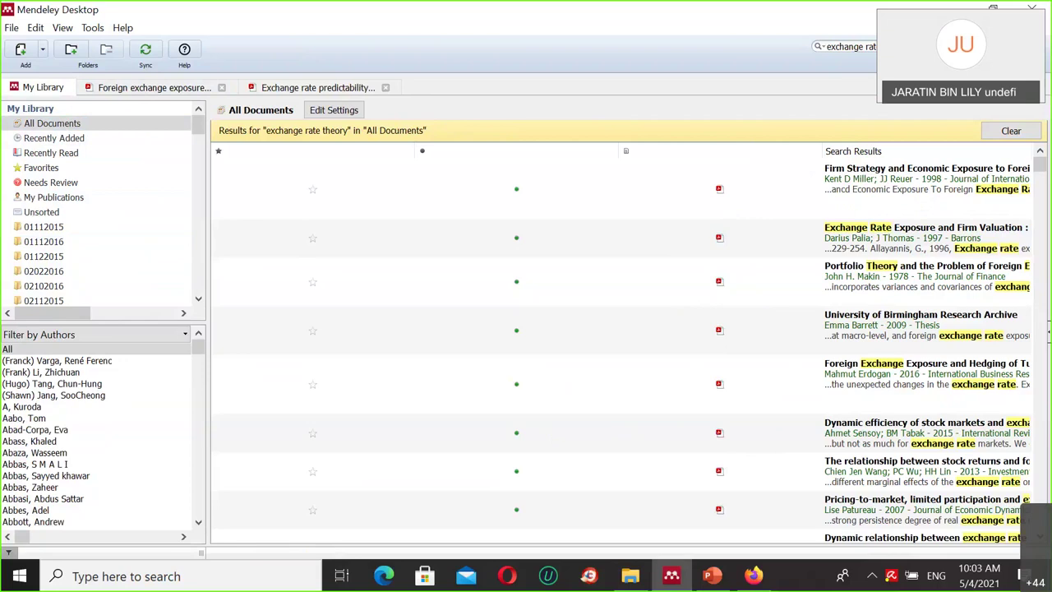
pyautogui.click(872, 47)
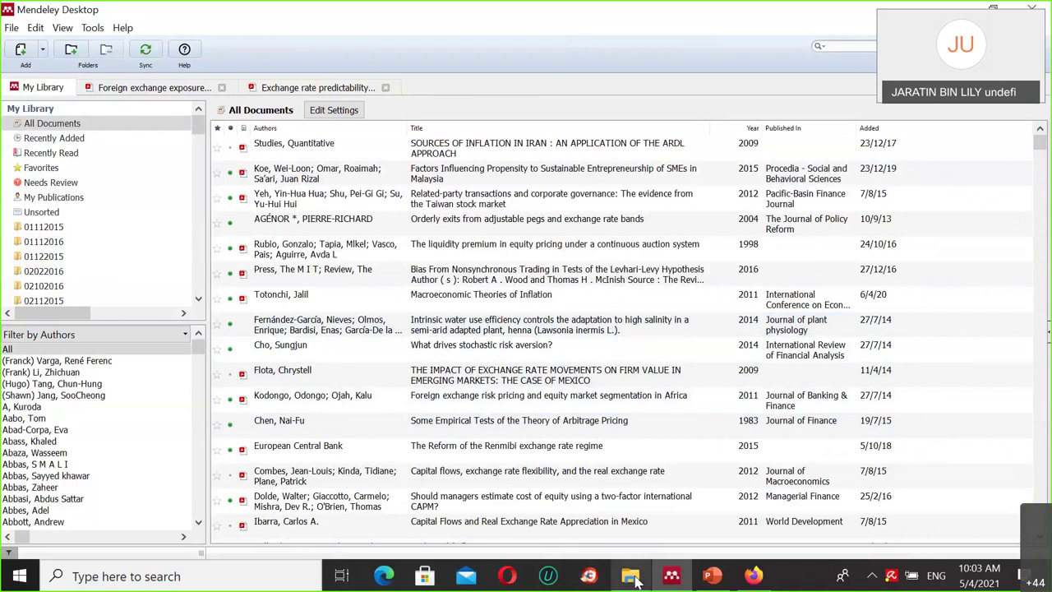
# Step: Open the Word document Hands On Mendeley_2 from the mendeley folder in File Explorer and look over its introduction
pyautogui.moveTo(632, 580)
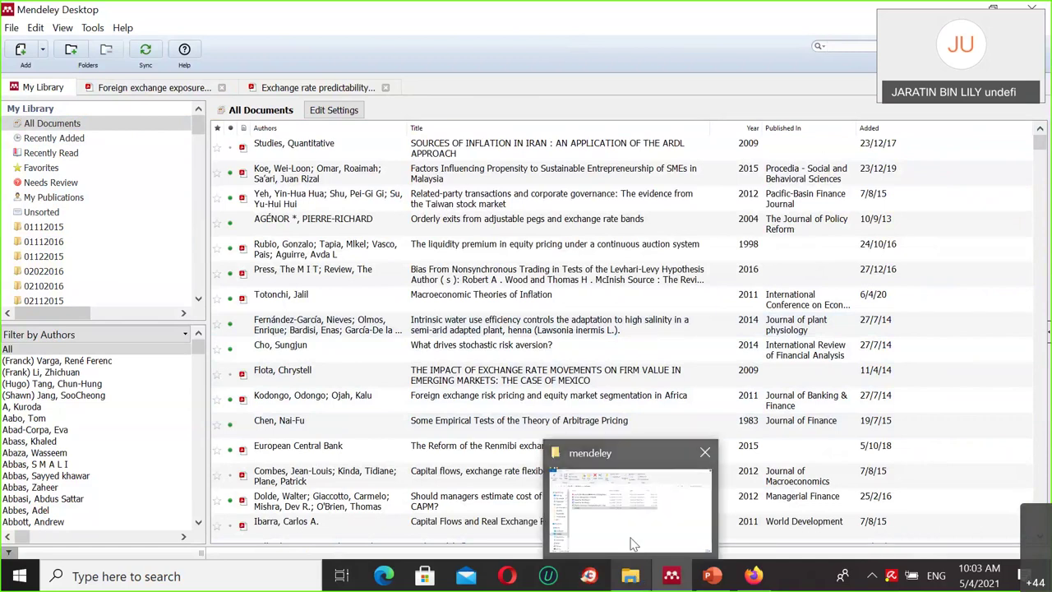
pyautogui.click(632, 543)
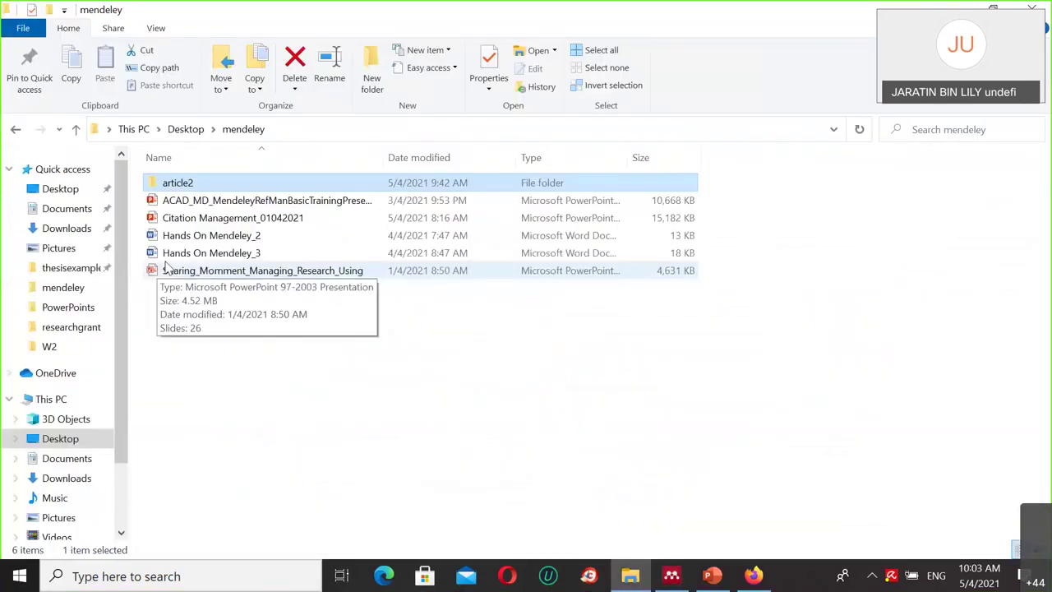
pyautogui.click(158, 235)
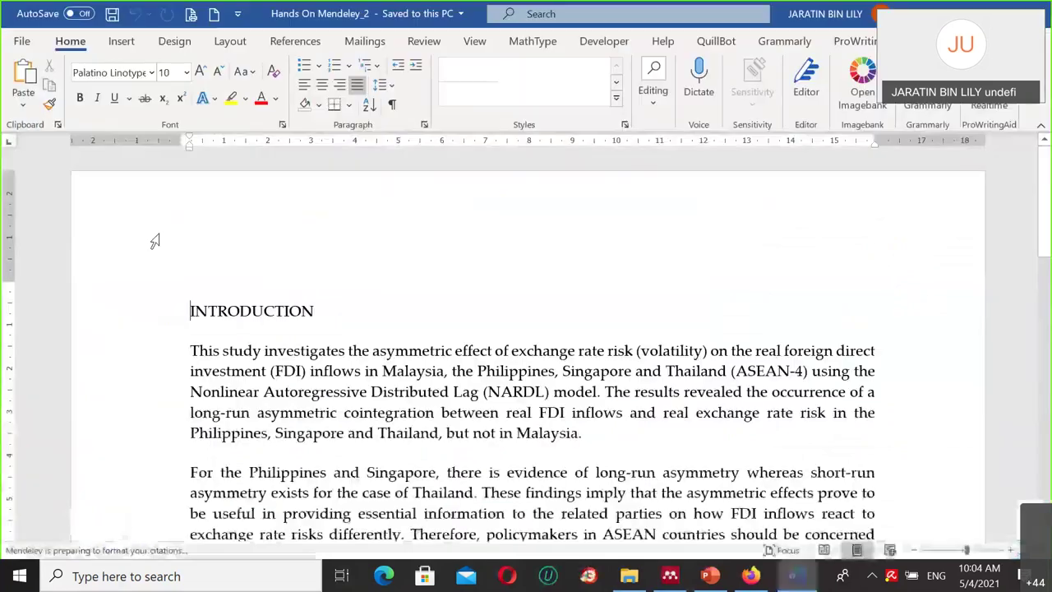
pyautogui.scroll(-3, 521, 309)
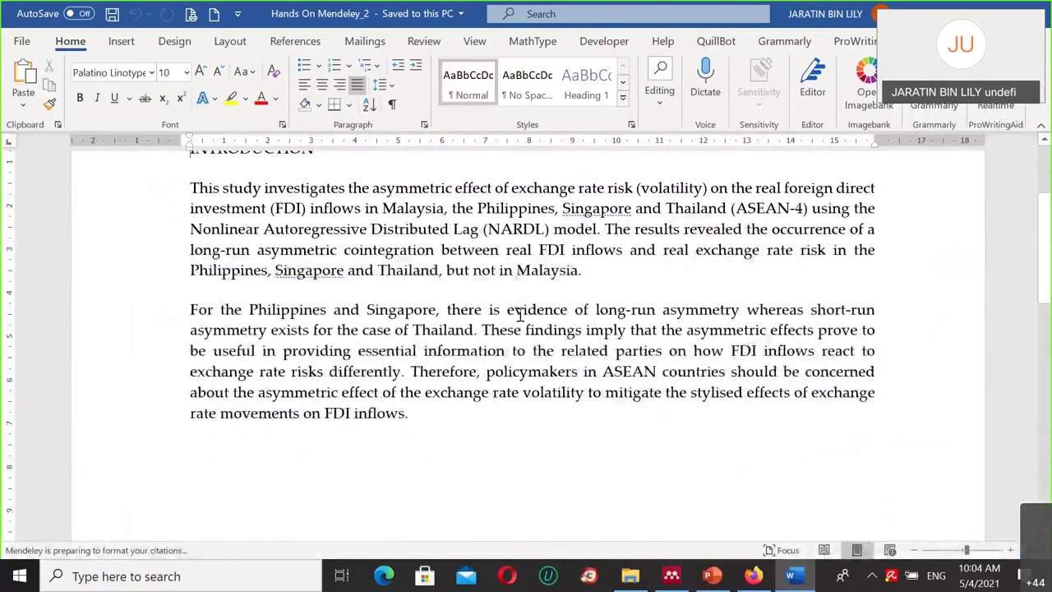
pyautogui.scroll(2, 521, 316)
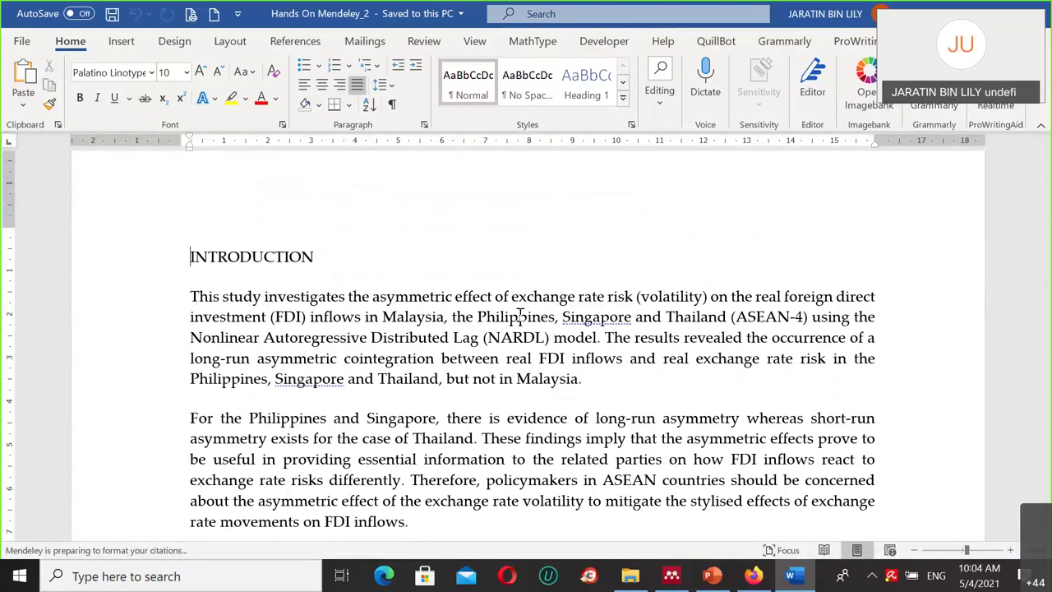
# Step: Switch to the Citation Management_01042021 presentation in PowerPoint and start the slide show at the slide on direct and indirect in-text citations
pyautogui.click(712, 576)
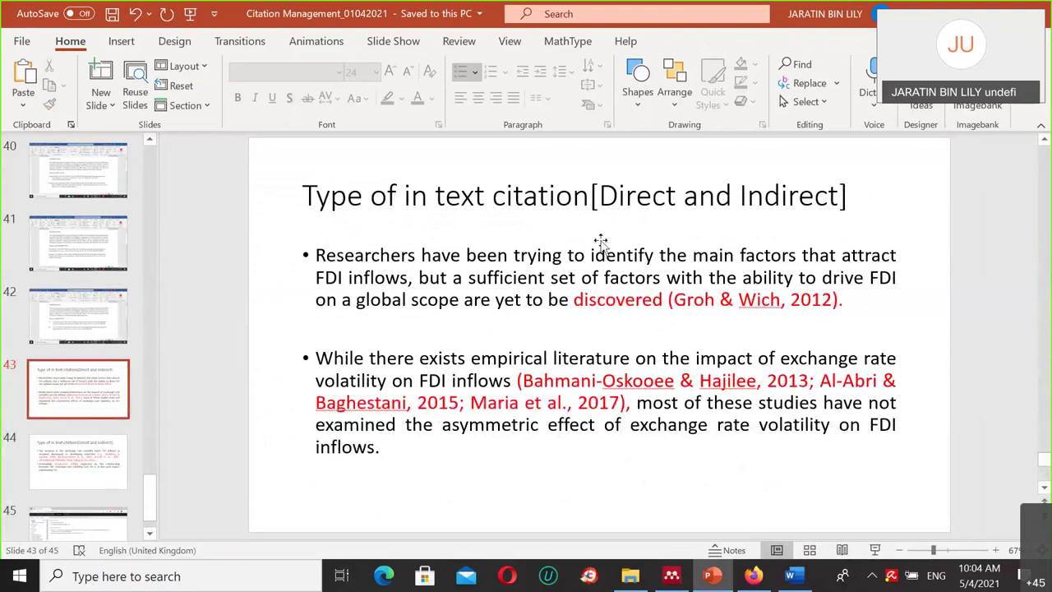
pyautogui.click(876, 549)
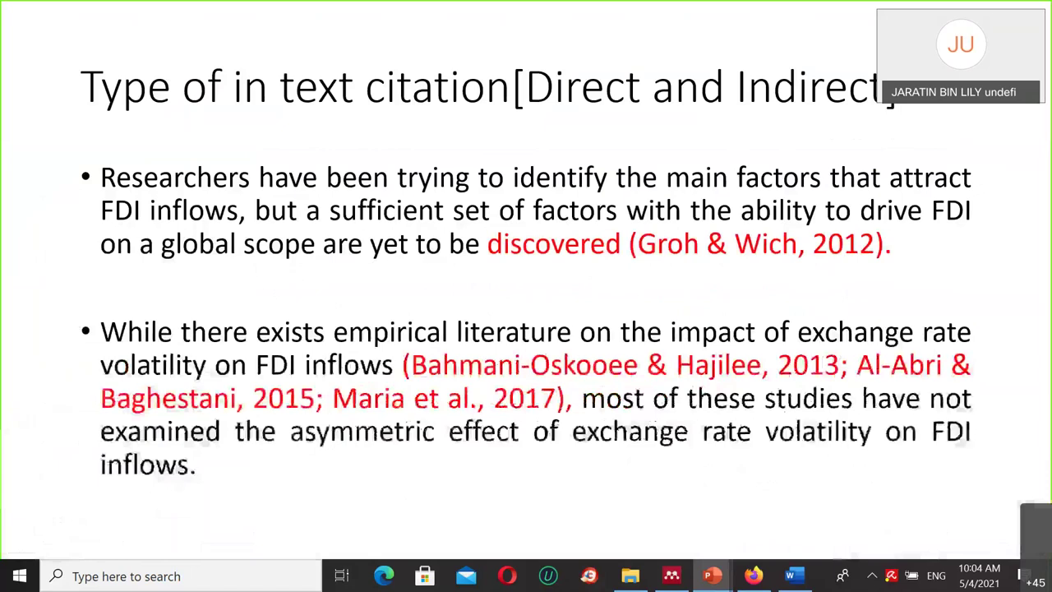
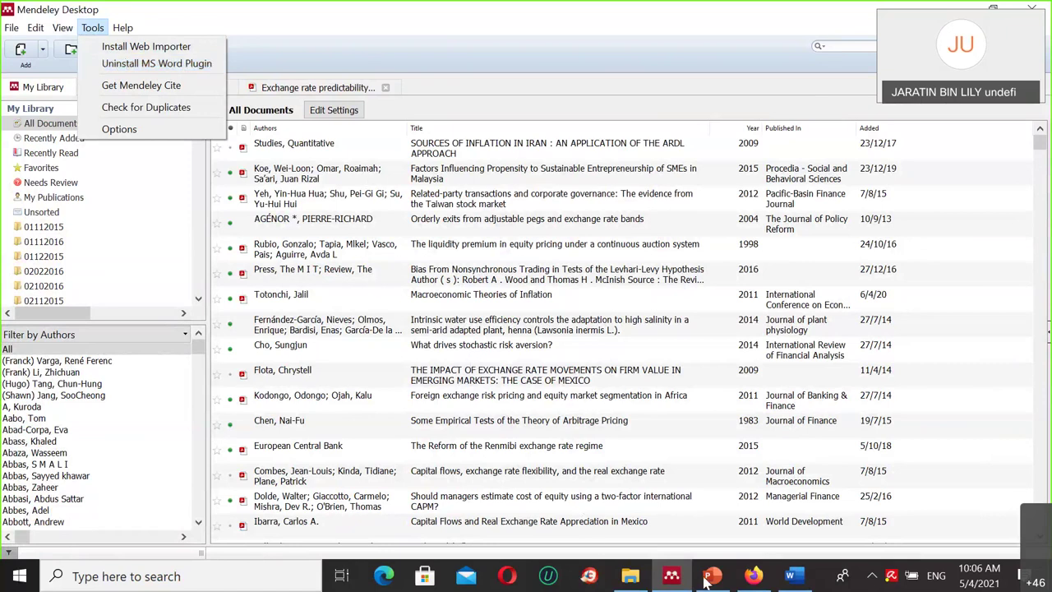
# Step: Switch to Word, start a Mendeley citation after "model" in the first paragraph, and go to the Mendeley library to choose the source
pyautogui.click(790, 575)
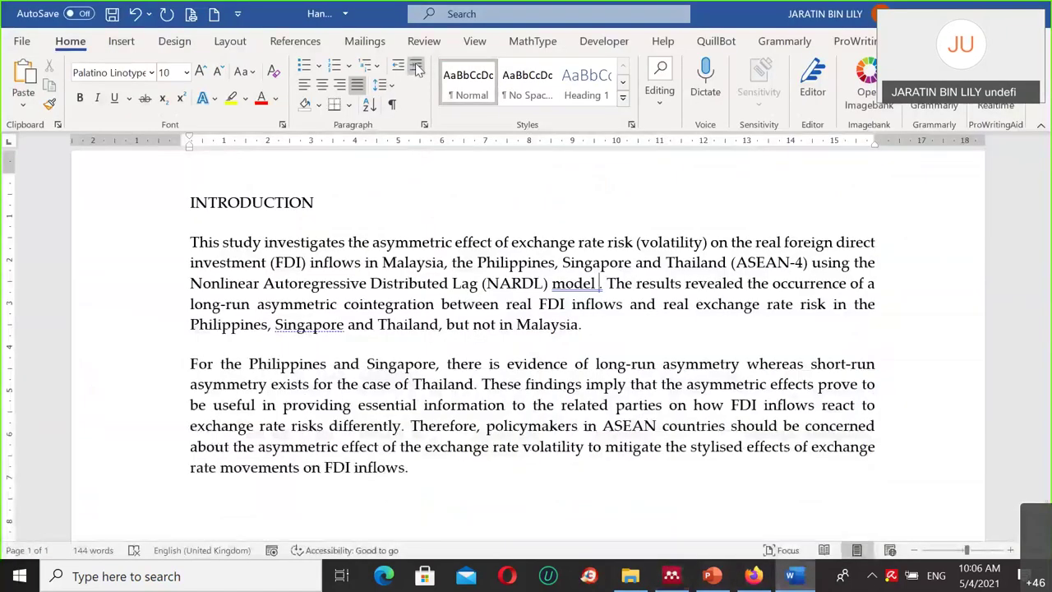
pyautogui.click(295, 42)
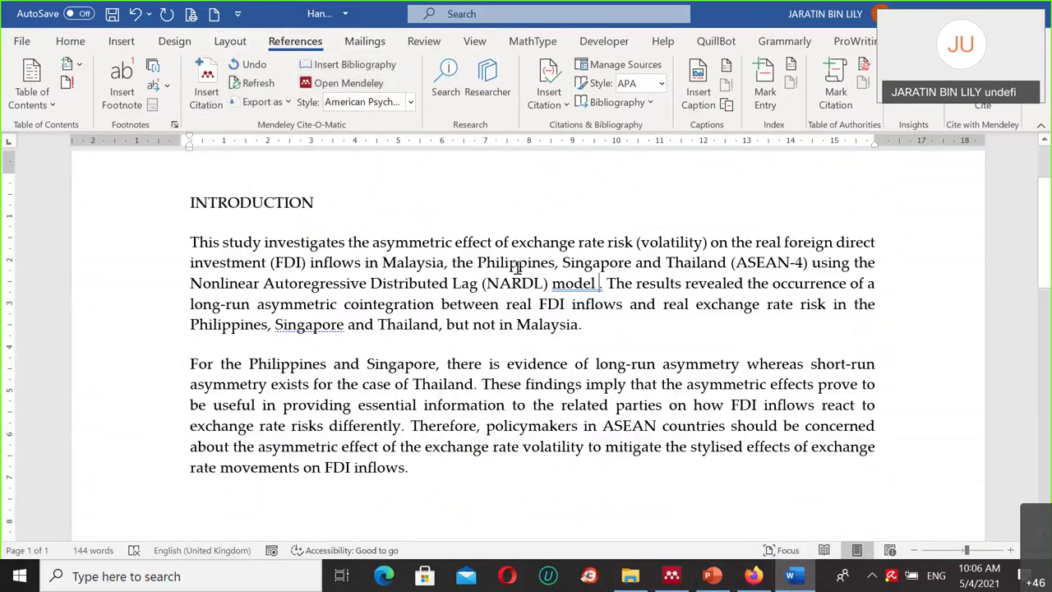
pyautogui.press('BackSpace')
pyautogui.click(208, 93)
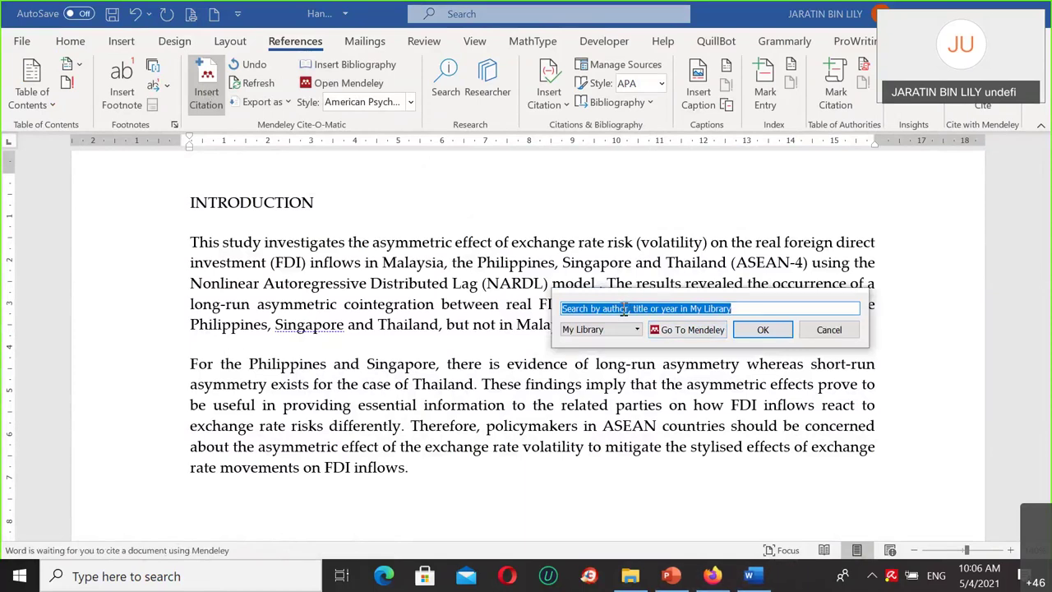
pyautogui.click(692, 333)
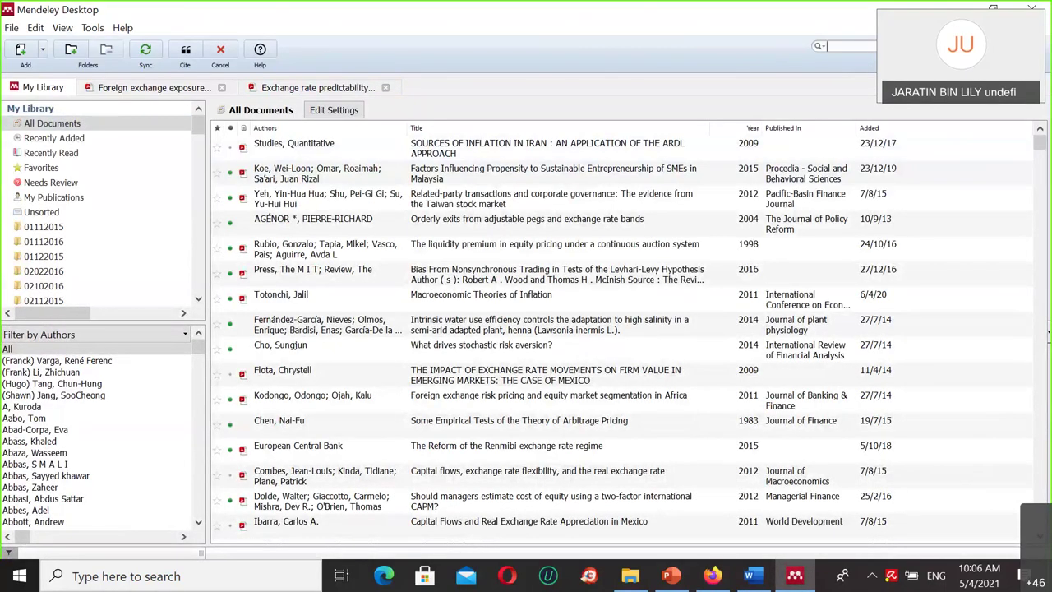
# Step: Search the library for "exchange rate exposure" and open the articles on scale economies in hedging and on transaction versus economic exposure
pyautogui.write('ec')
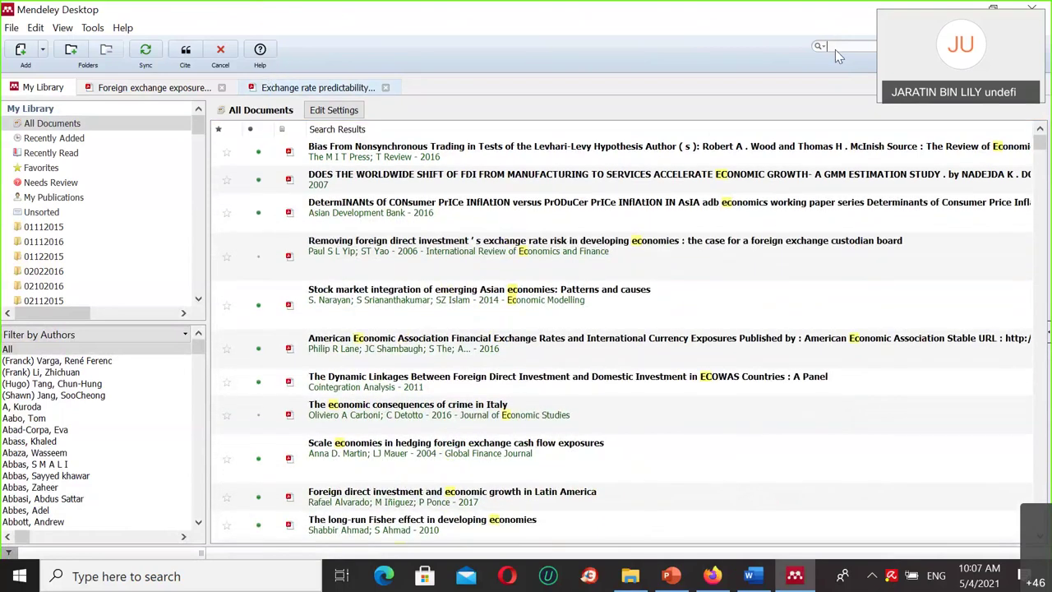
pyautogui.write('exchange rate')
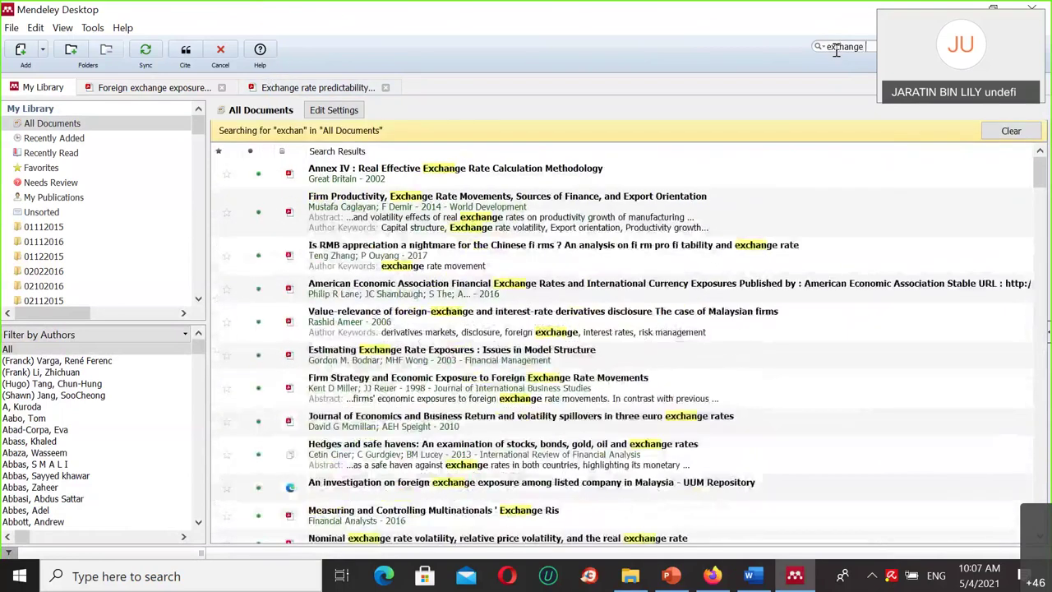
pyautogui.write(' exposure')
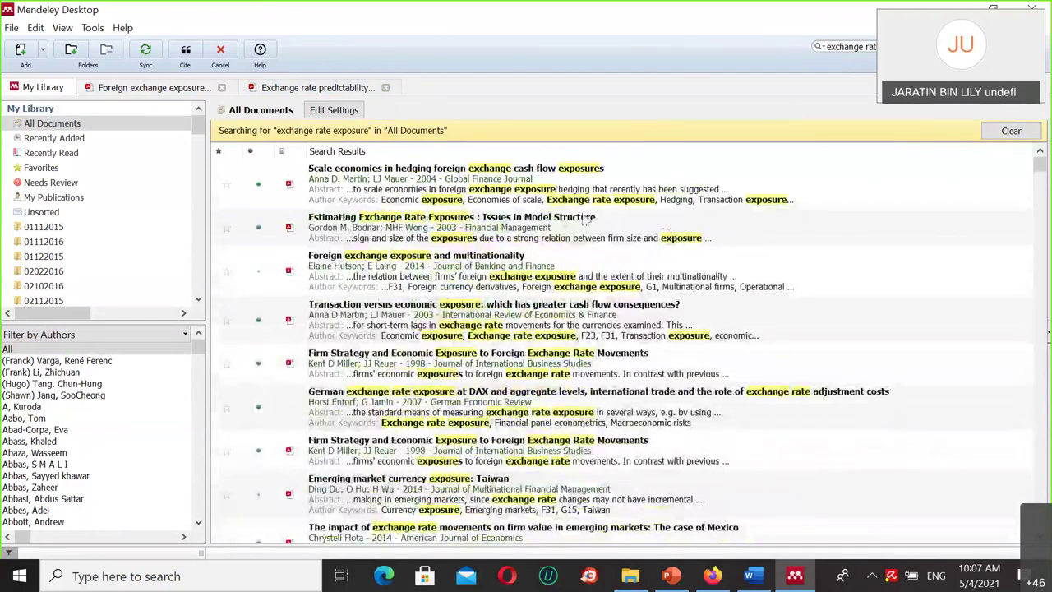
pyautogui.doubleClick(462, 197)
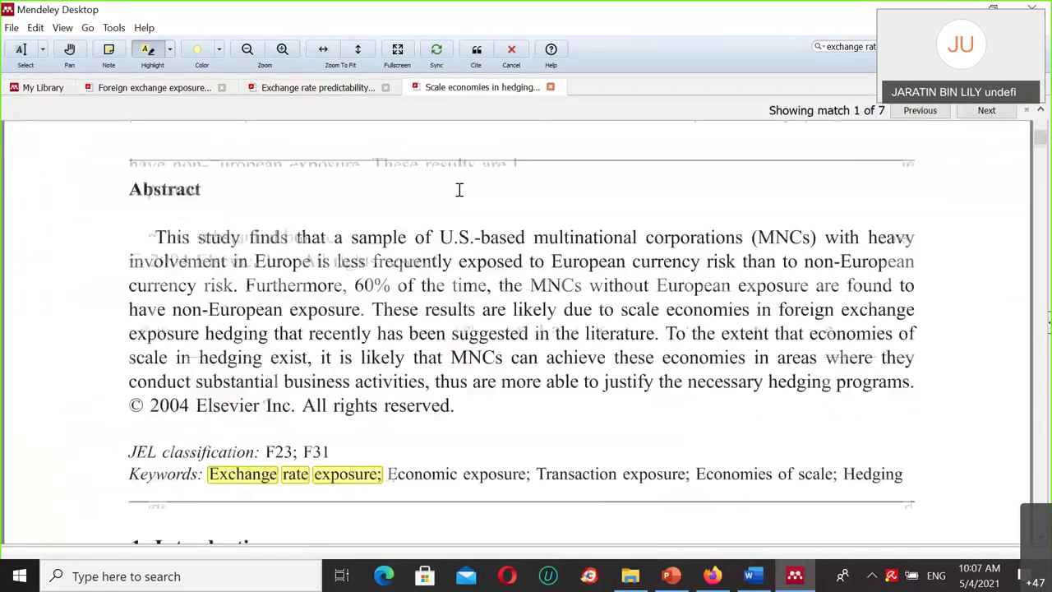
pyautogui.click(51, 91)
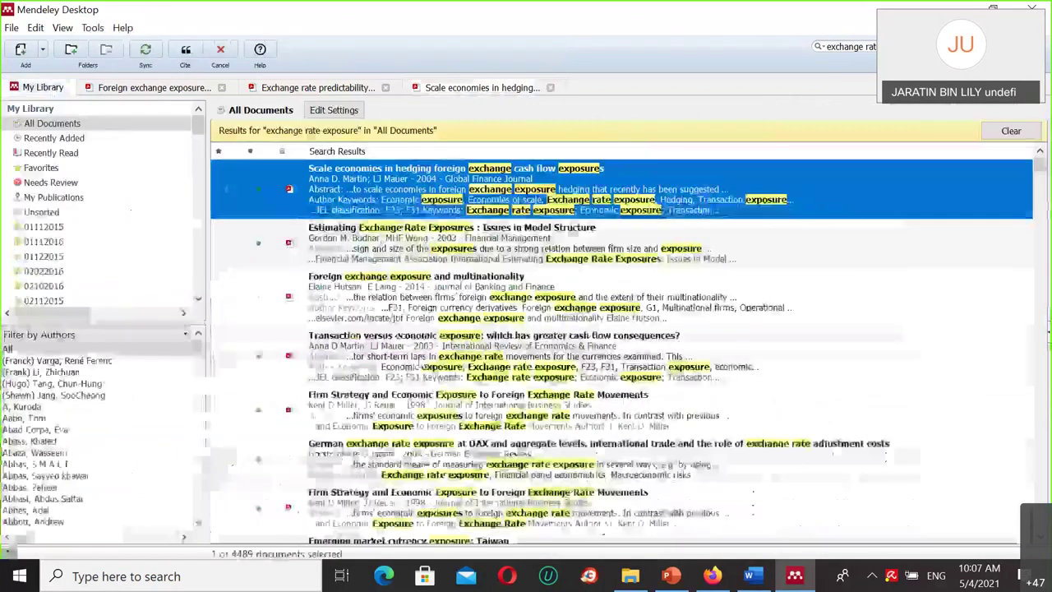
pyautogui.doubleClick(418, 349)
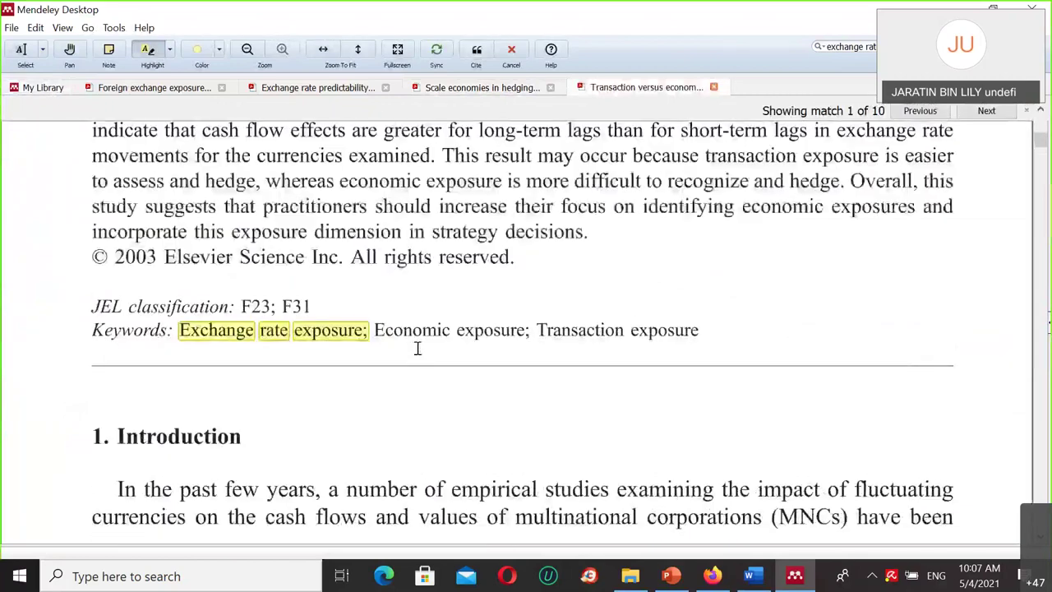
# Step: Return to the open article "Foreign exchange exposure and multinationality", check its first page, and cite it in the Word document
pyautogui.click(150, 89)
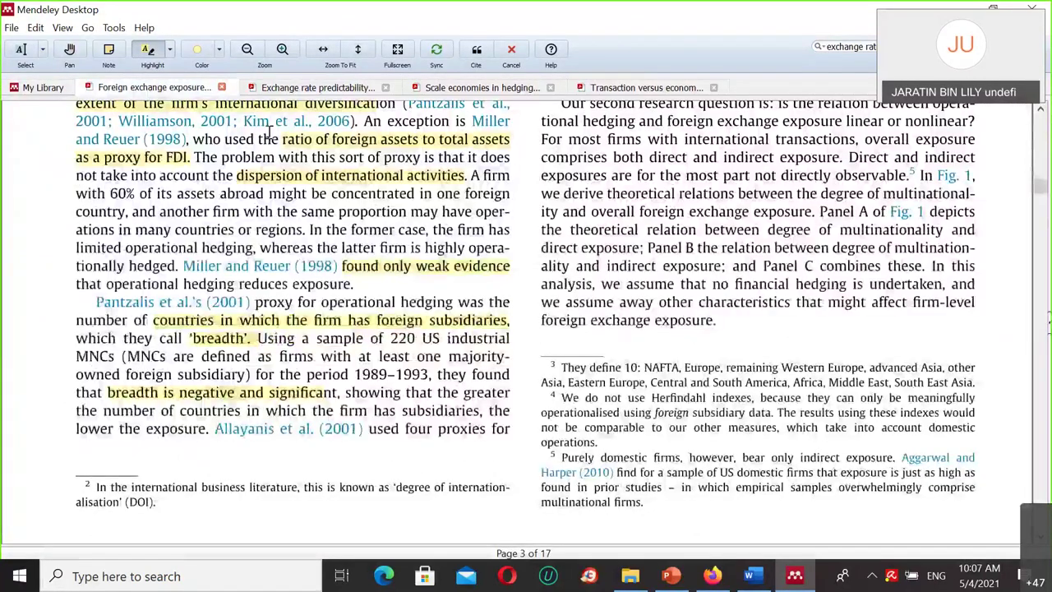
pyautogui.scroll(10, 483, 262)
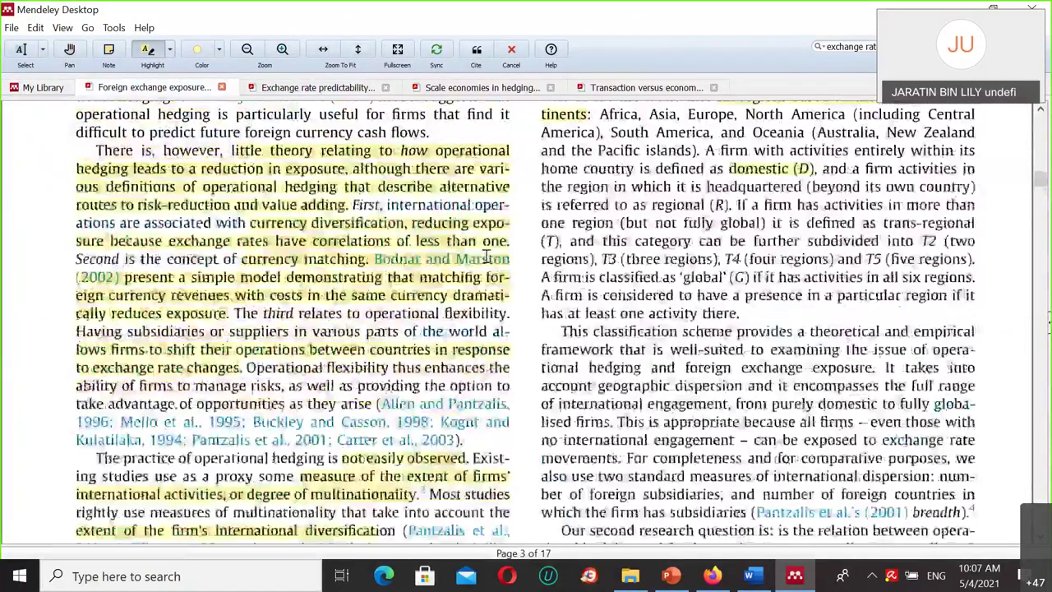
pyautogui.scroll(15, 486, 257)
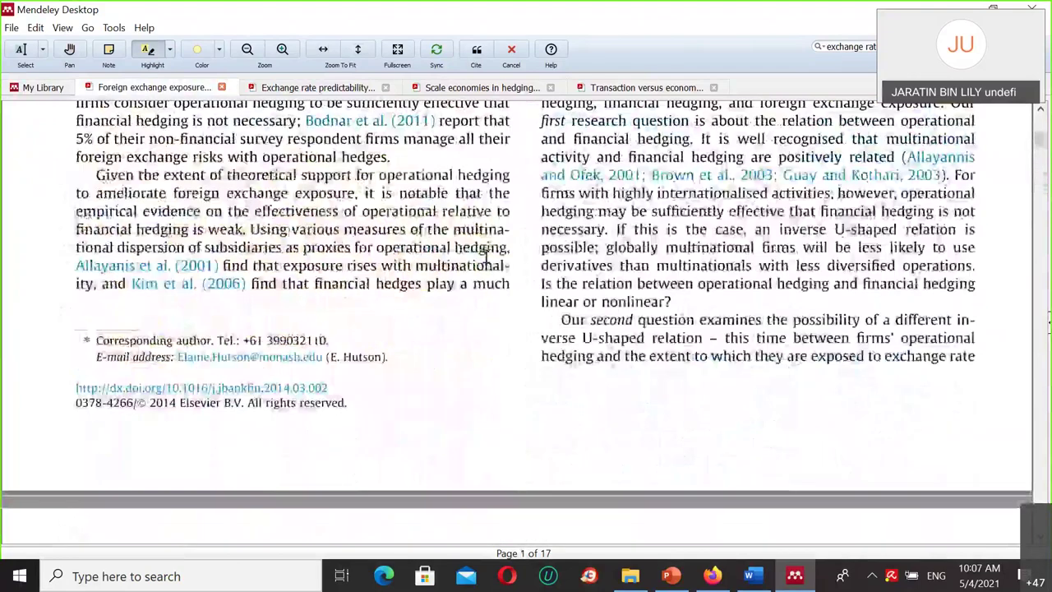
pyautogui.scroll(-2, 486, 256)
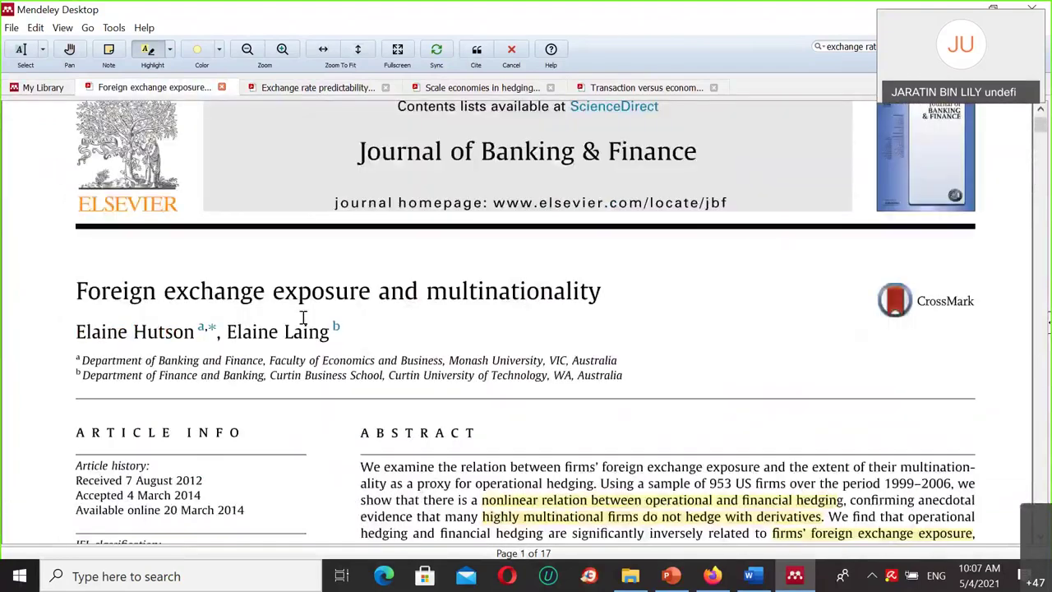
pyautogui.click(476, 51)
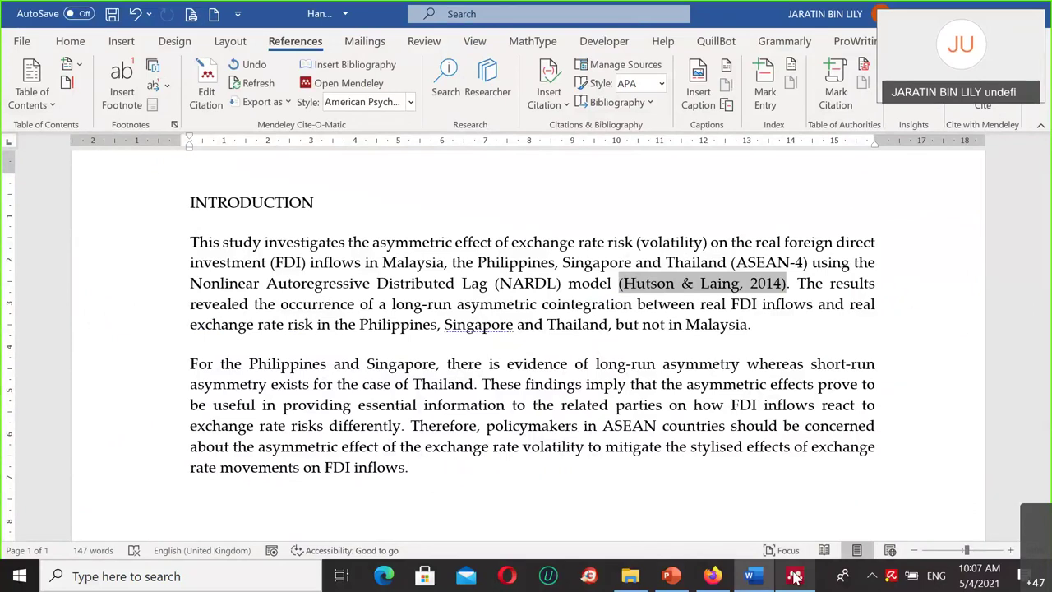
# Step: Look at the in-text citation slide in PowerPoint and the cited article in Mendeley, and return to the Word document
pyautogui.click(671, 575)
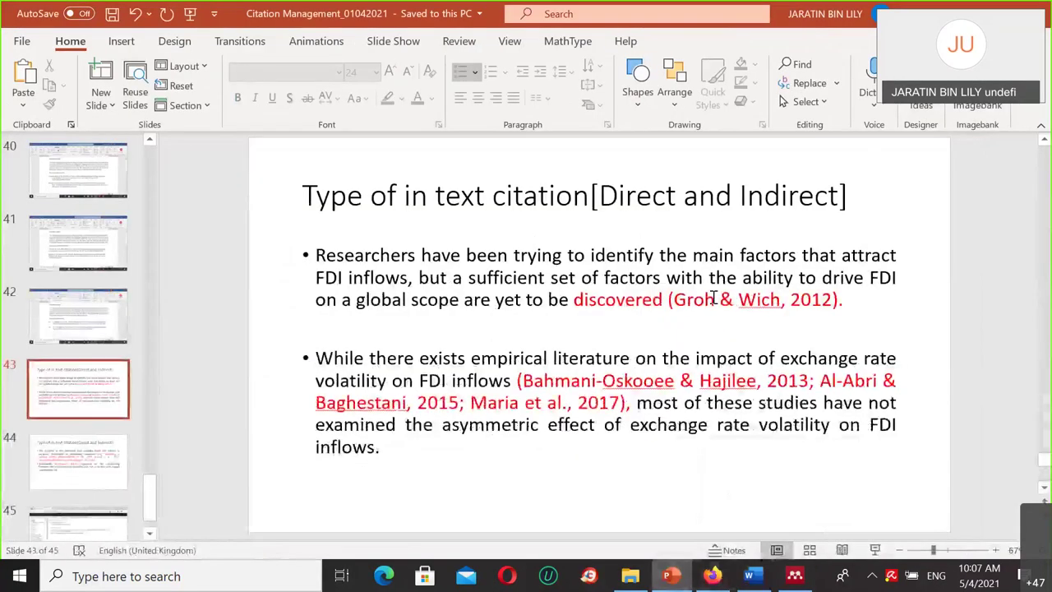
pyautogui.click(796, 577)
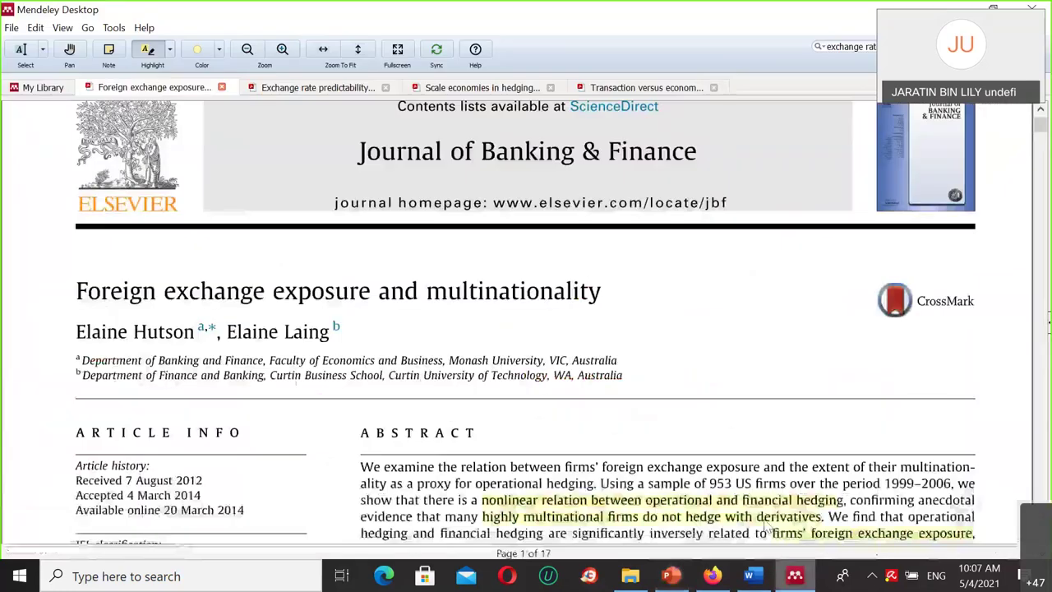
pyautogui.click(749, 576)
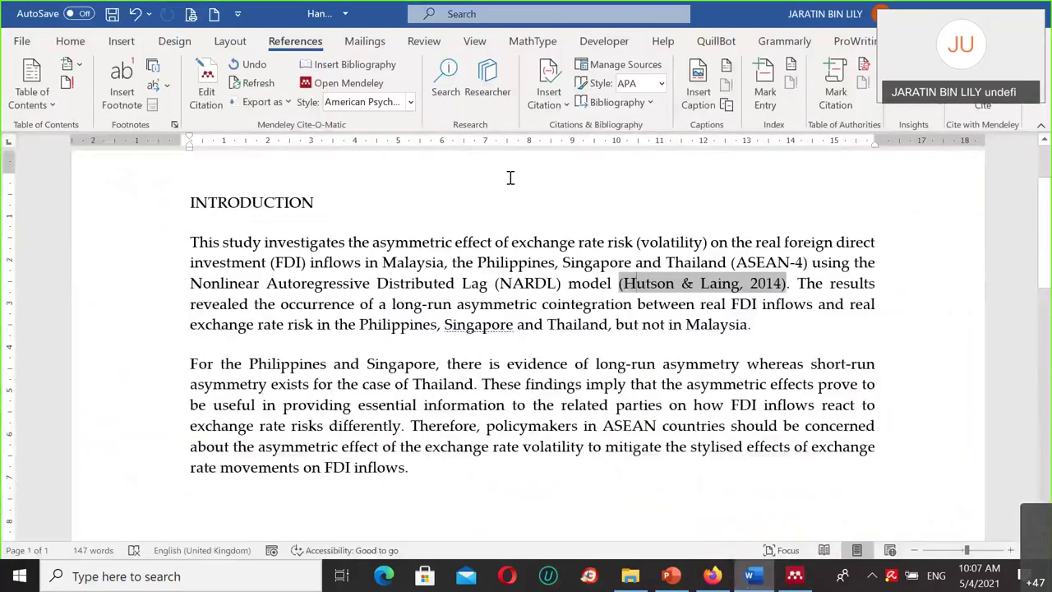
# Step: Set the Mendeley citation style to American Psychological Association 7th edition and save the document
pyautogui.click(412, 103)
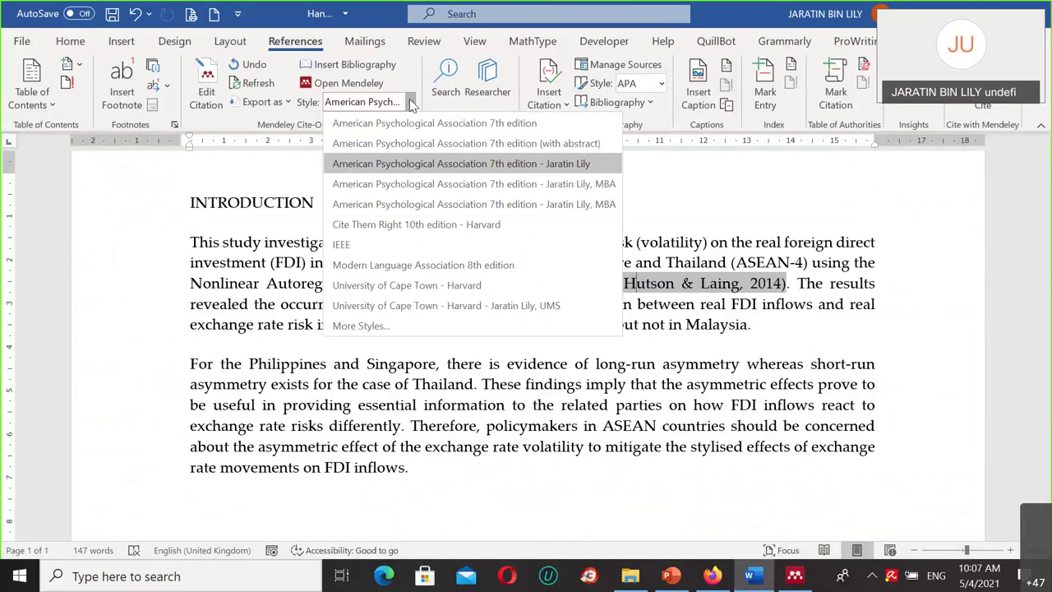
pyautogui.click(415, 123)
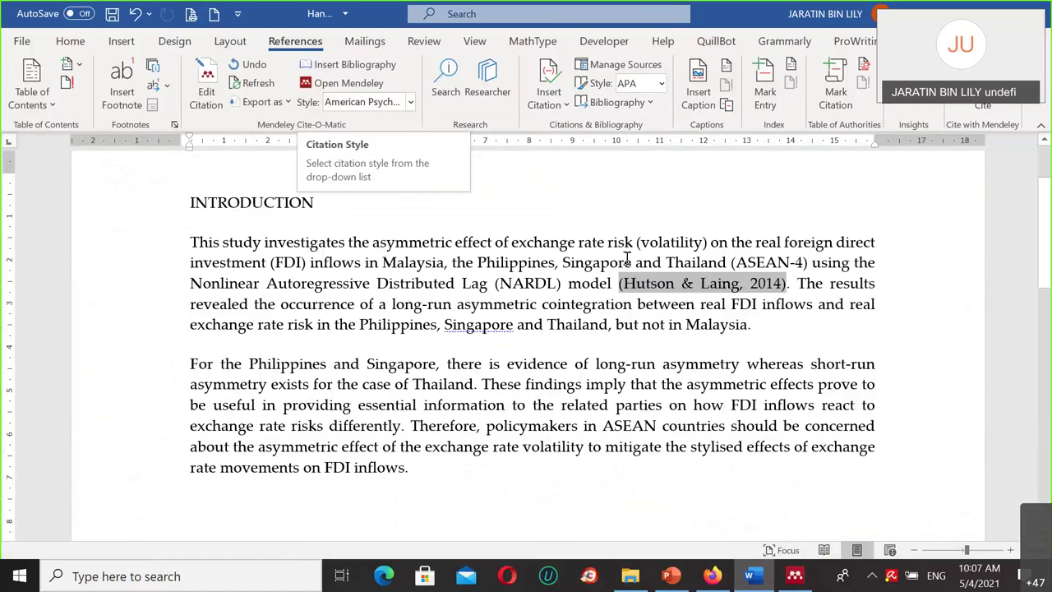
pyautogui.click(110, 15)
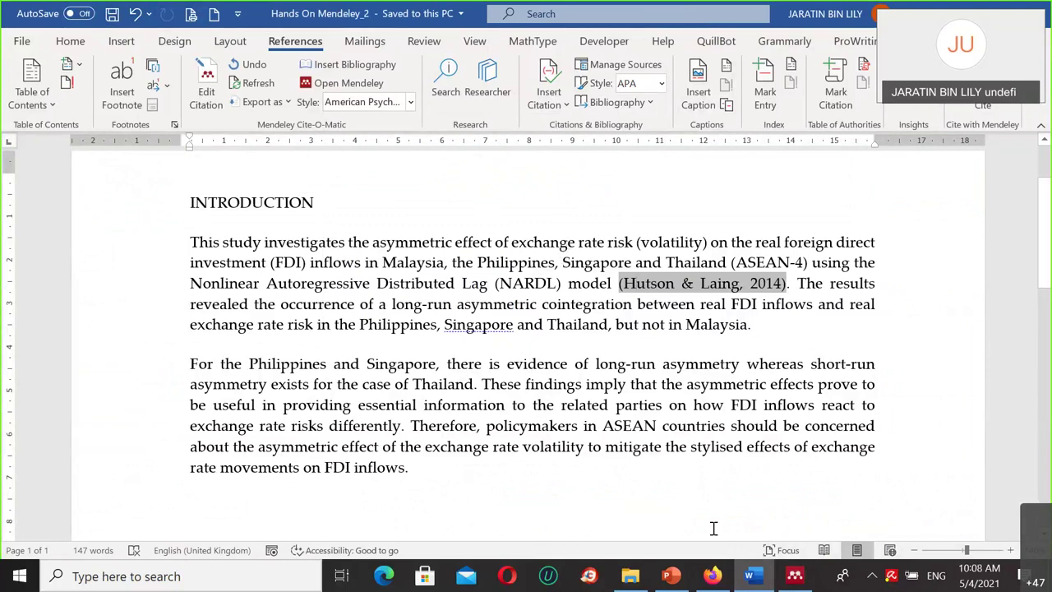
# Step: Examine the example of a citation with several sources on slide 43 of the PowerPoint presentation and go back to the Word document
pyautogui.moveTo(793, 578)
pyautogui.click(671, 575)
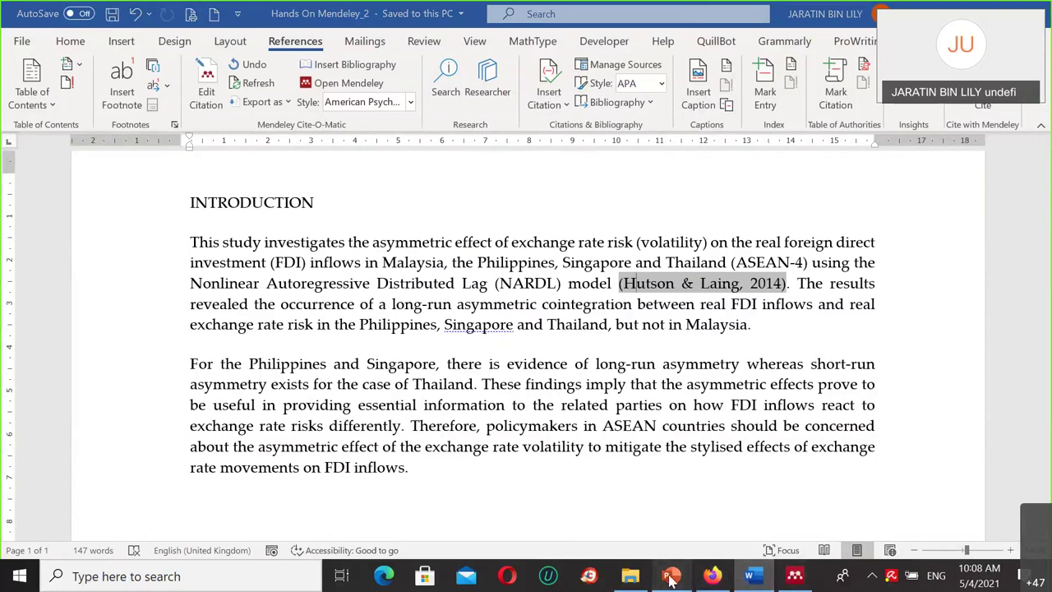
pyautogui.click(516, 380)
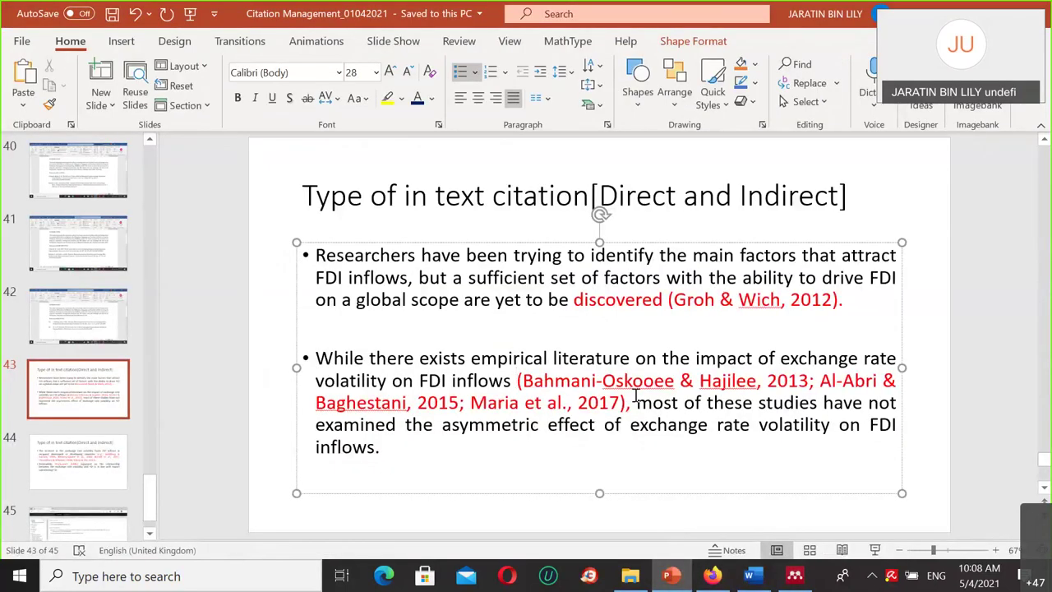
pyautogui.click(797, 577)
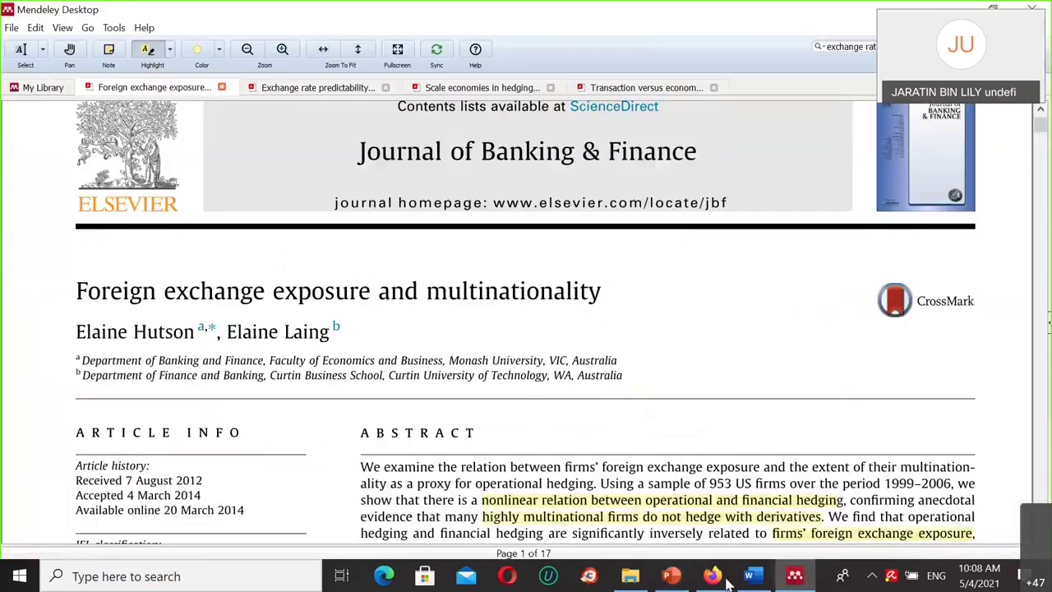
pyautogui.click(744, 578)
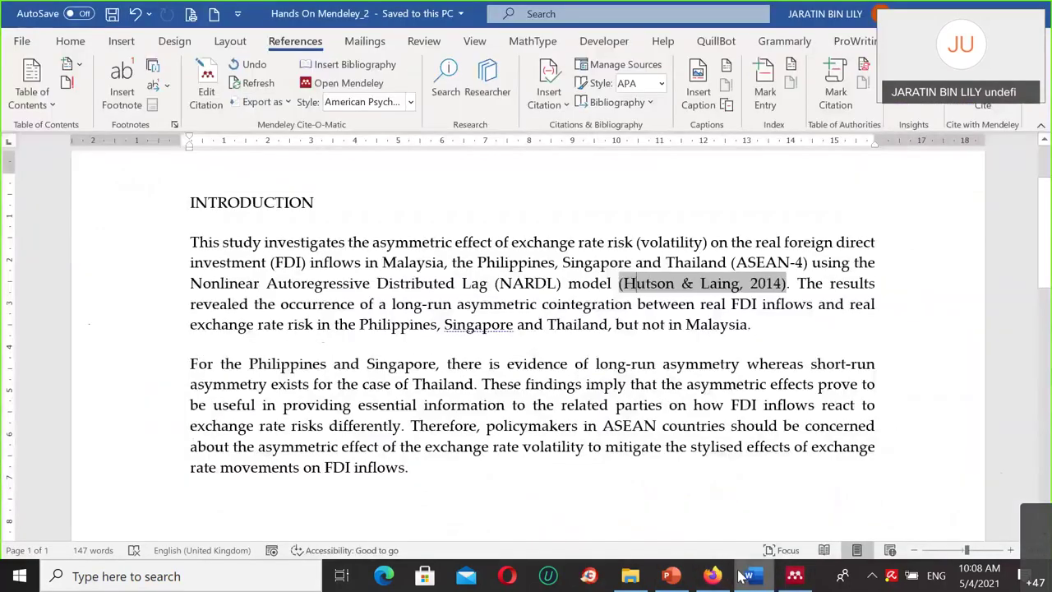
# Step: Insert a Mendeley citation of "Exchange rate predictability in emerging markets" after "Malaysia" at the end of the first paragraph
pyautogui.click(749, 324)
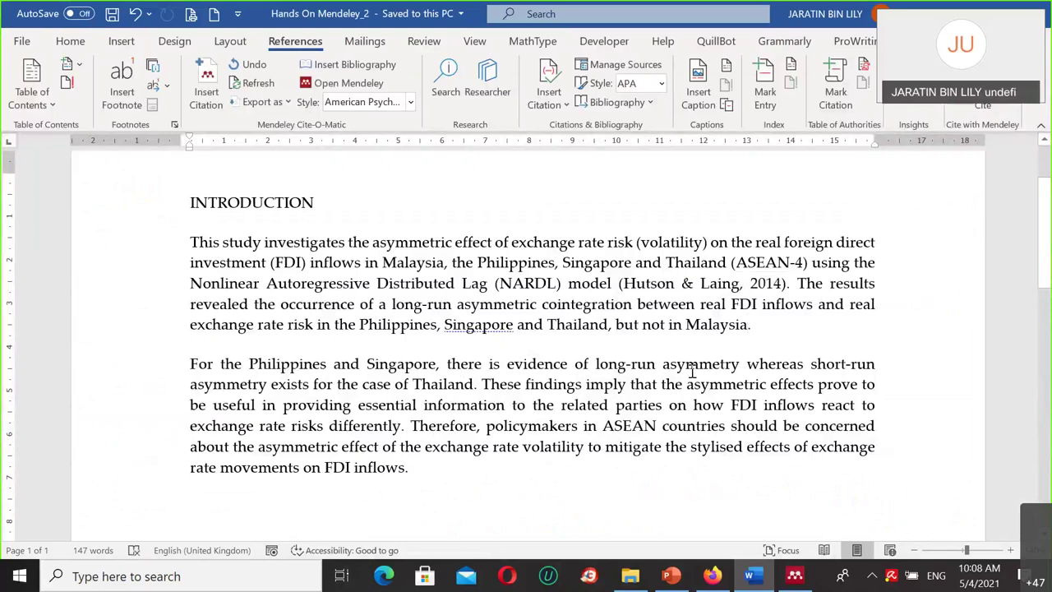
pyautogui.click(207, 83)
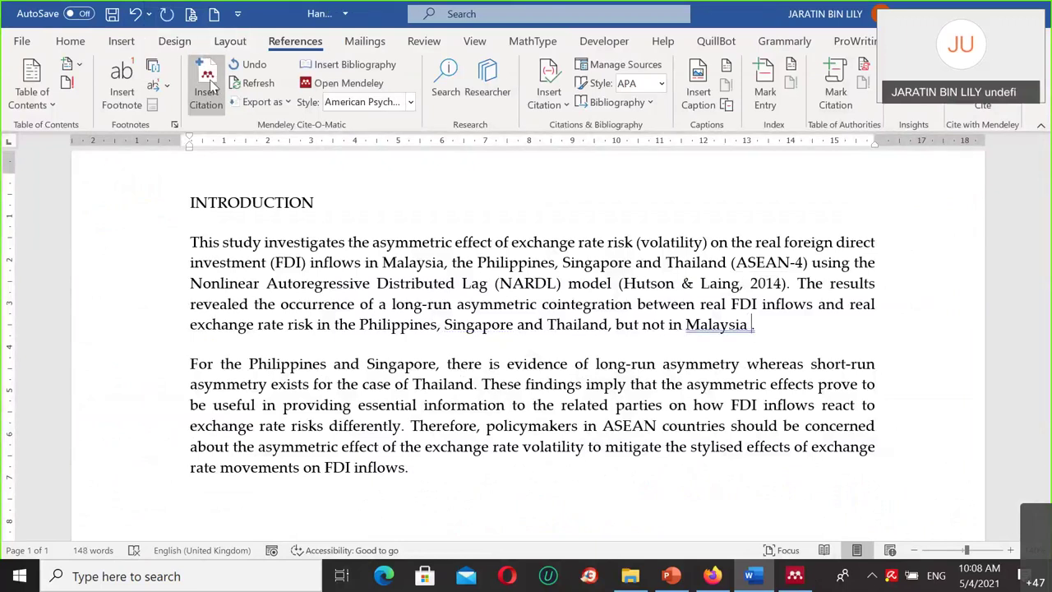
pyautogui.click(844, 370)
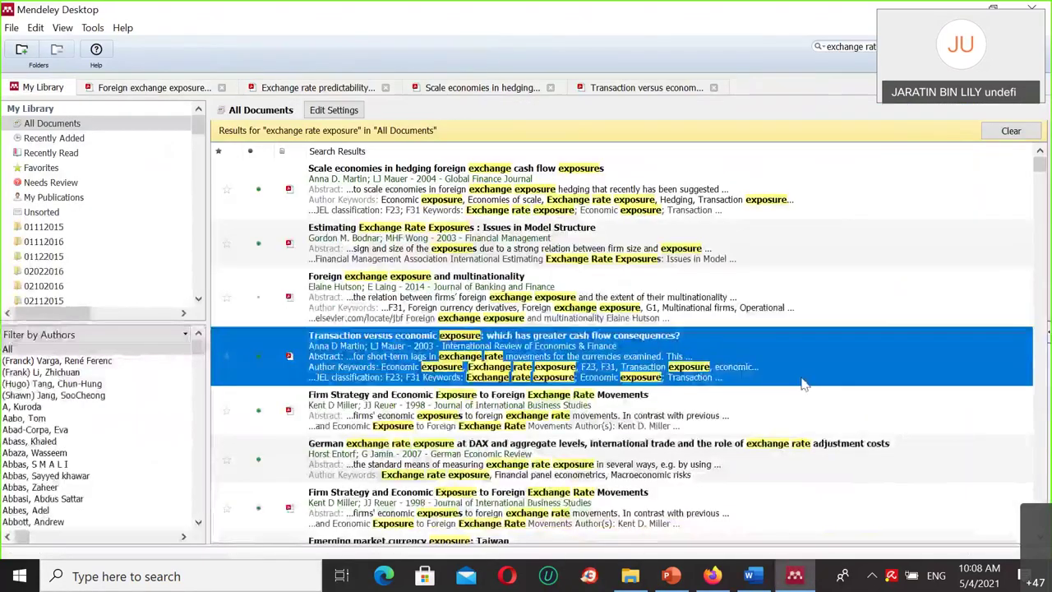
pyautogui.click(318, 87)
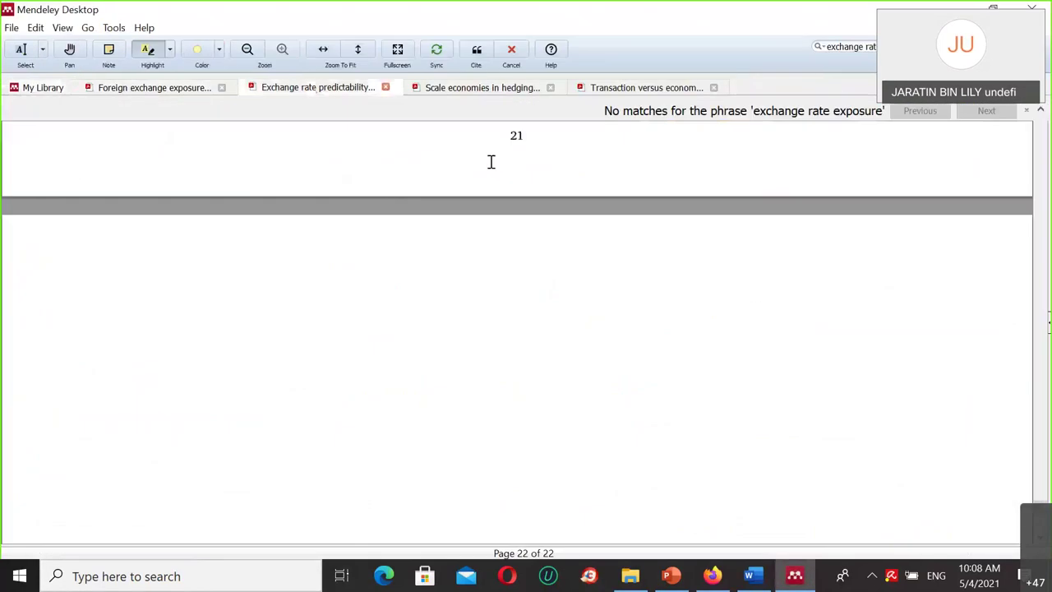
pyautogui.scroll(8, 606, 214)
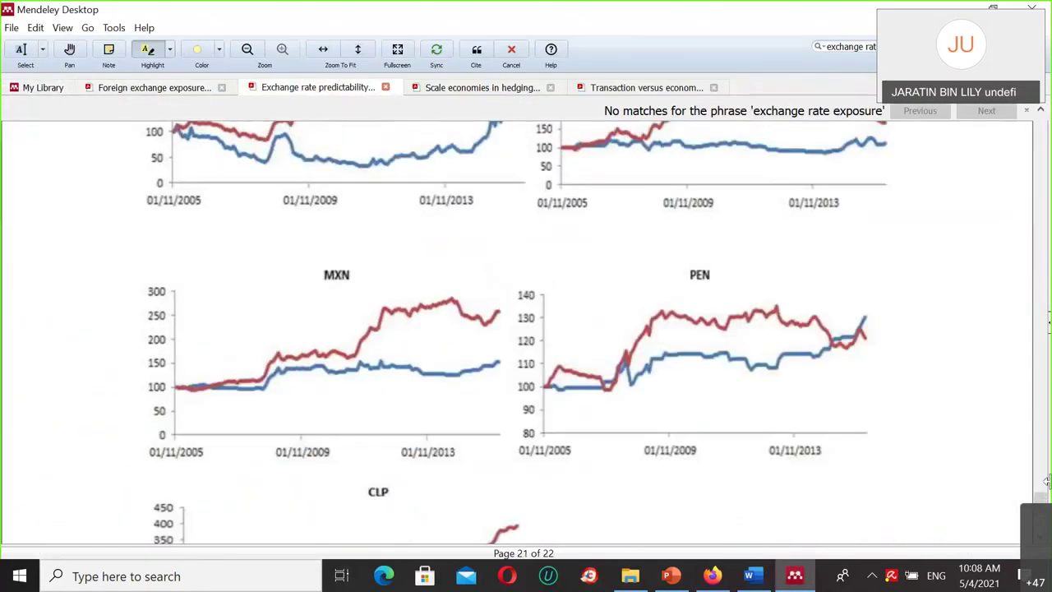
pyautogui.moveTo(1041, 497); pyautogui.dragTo(1042, 113)
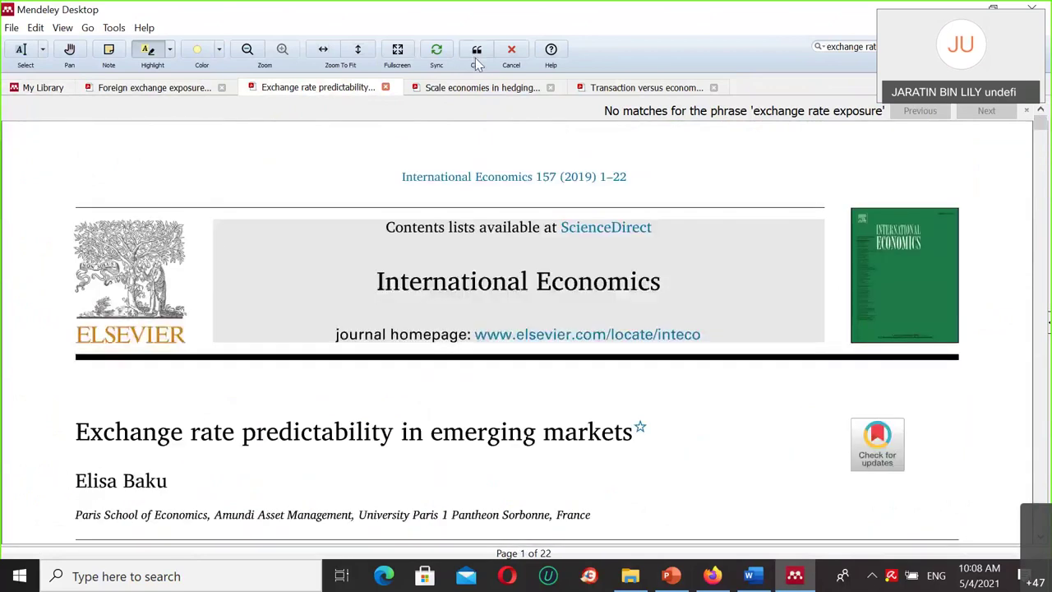
pyautogui.click(477, 51)
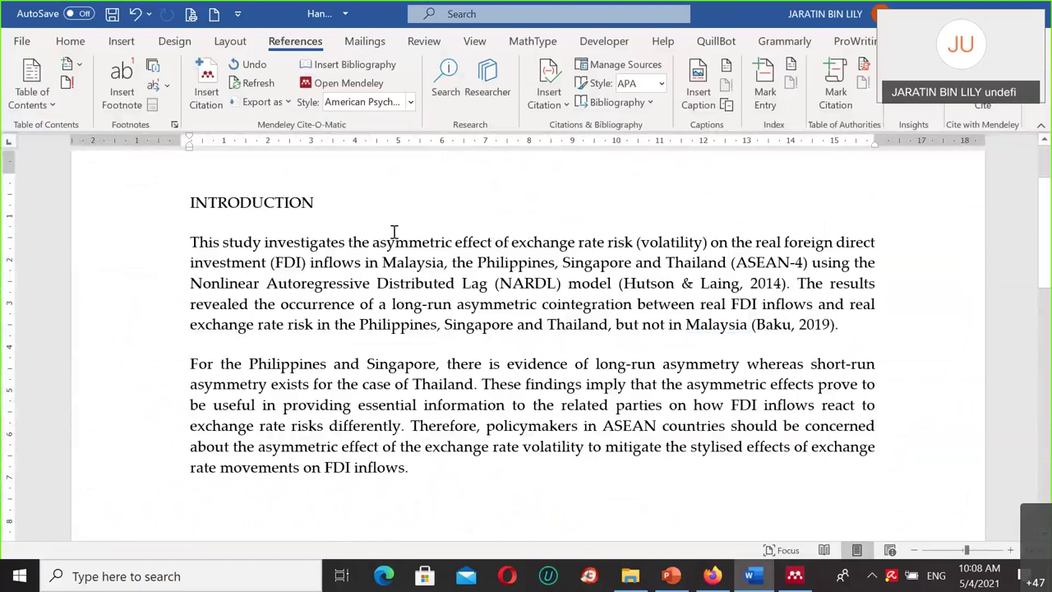
# Step: Add a Mendeley citation of the article on scale economies in hedging directly after the 2019 citation
pyautogui.click(206, 87)
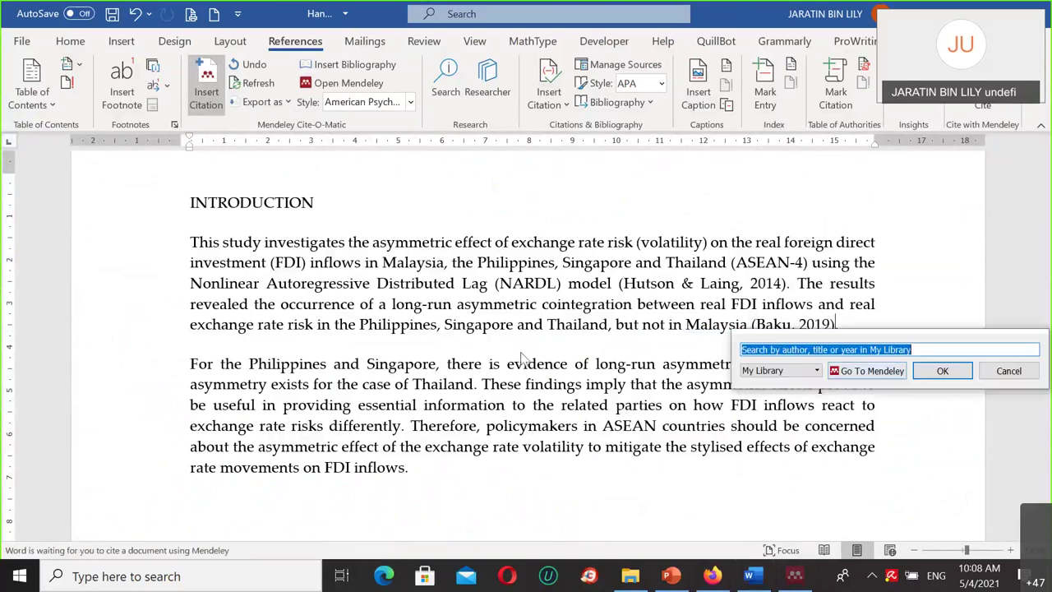
pyautogui.click(867, 370)
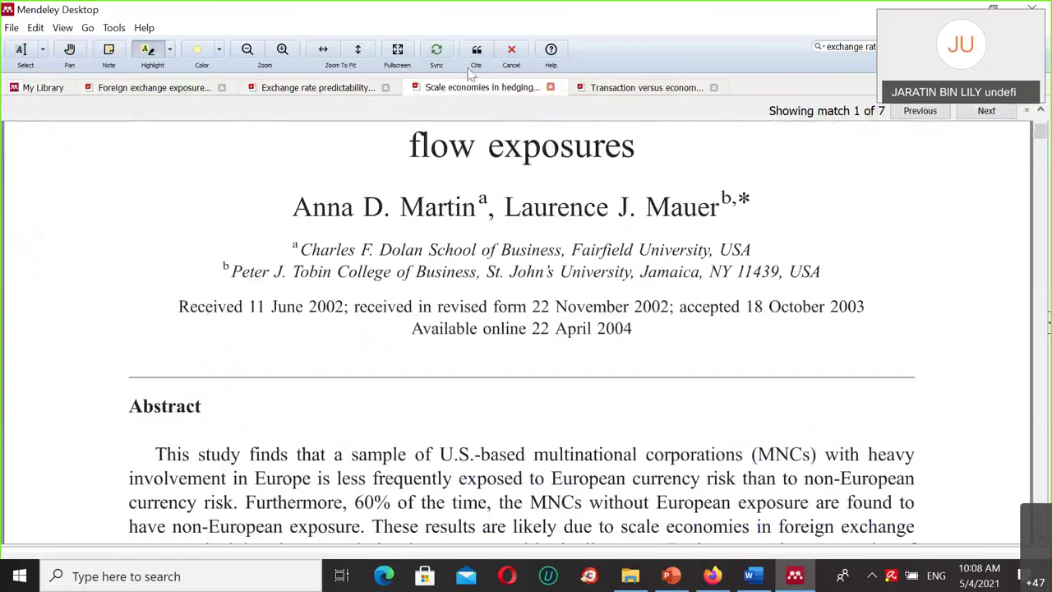
pyautogui.click(483, 55)
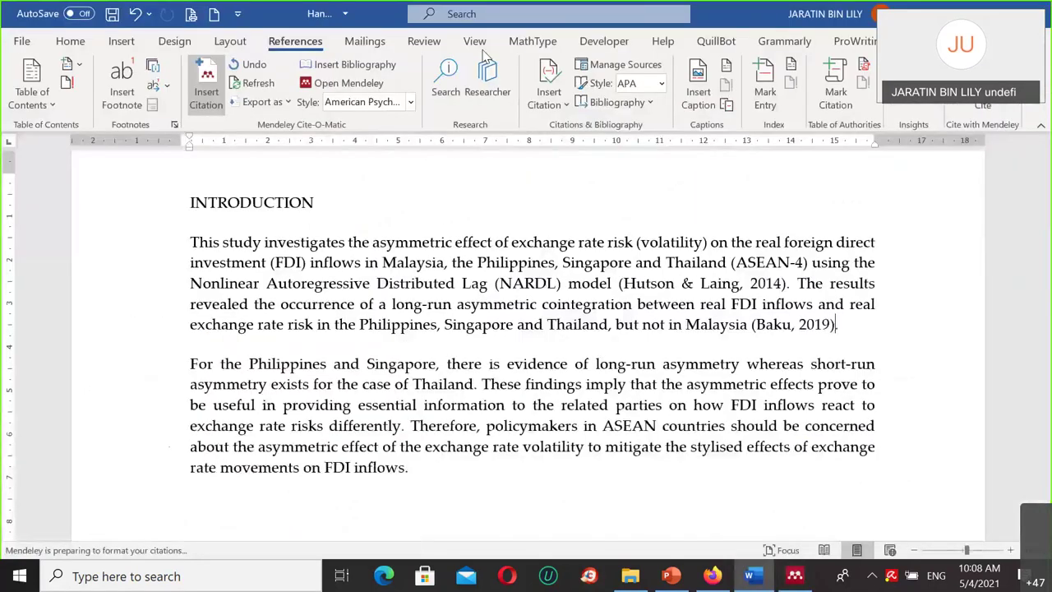
# Step: Cite the scale economies in hedging article a second time at the end of the first paragraph and delete the duplicate citation
pyautogui.click(207, 78)
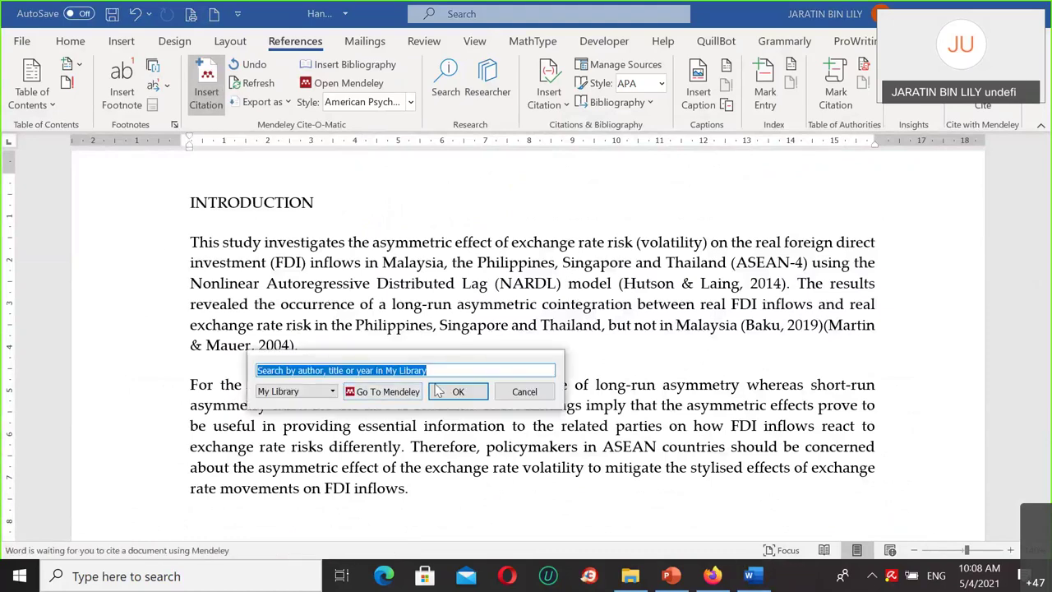
pyautogui.click(407, 394)
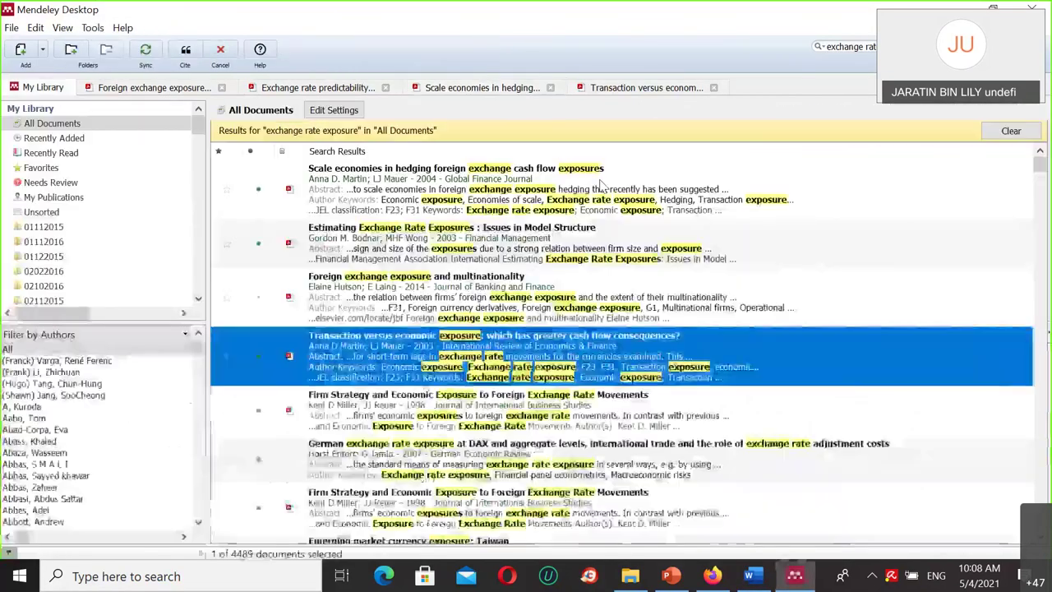
pyautogui.click(499, 89)
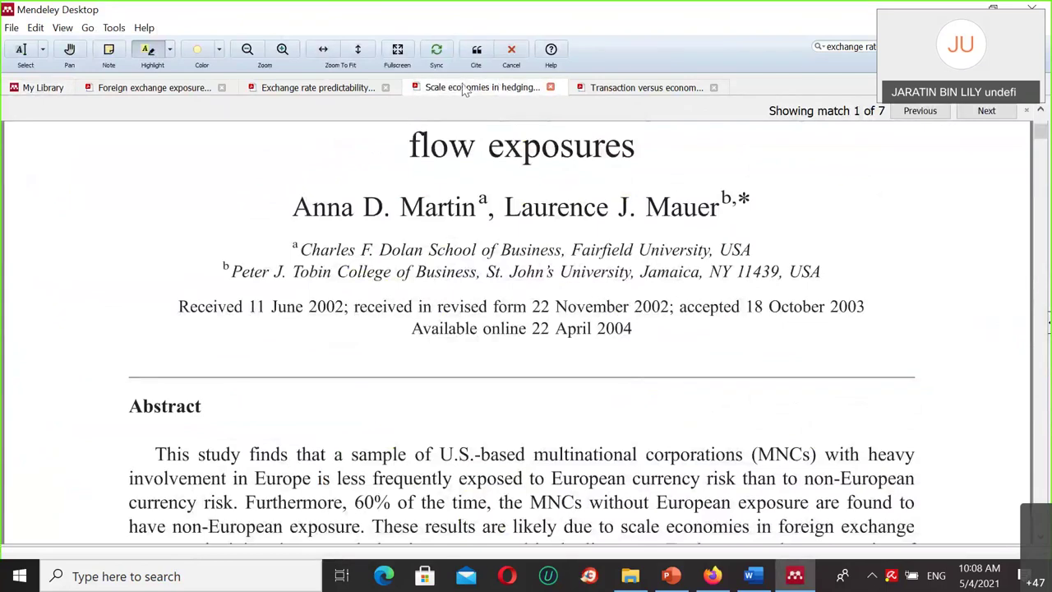
pyautogui.click(477, 51)
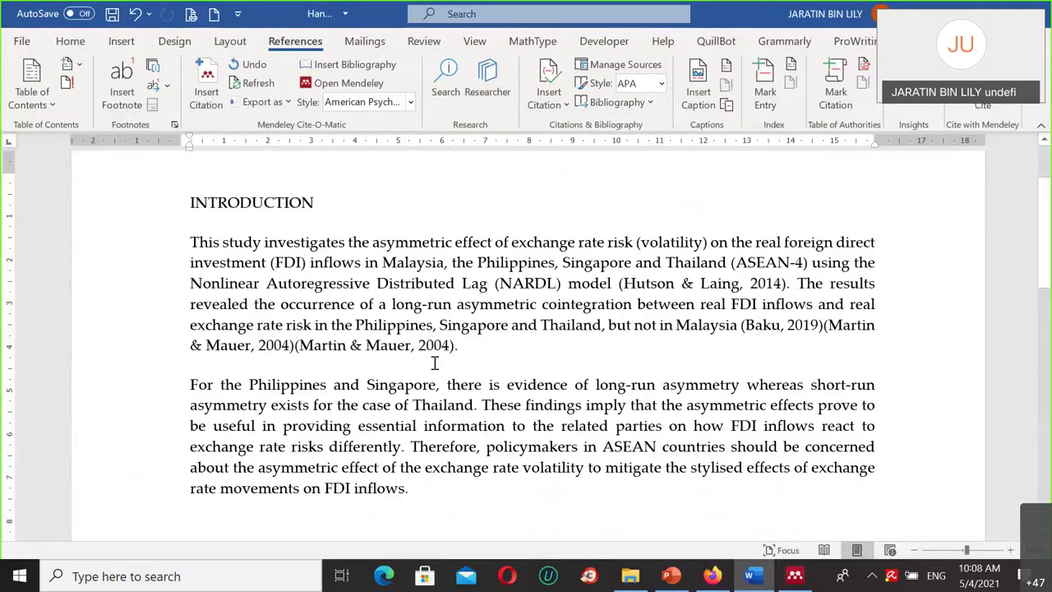
pyautogui.press('BackSpace')
pyautogui.press('BackSpace')
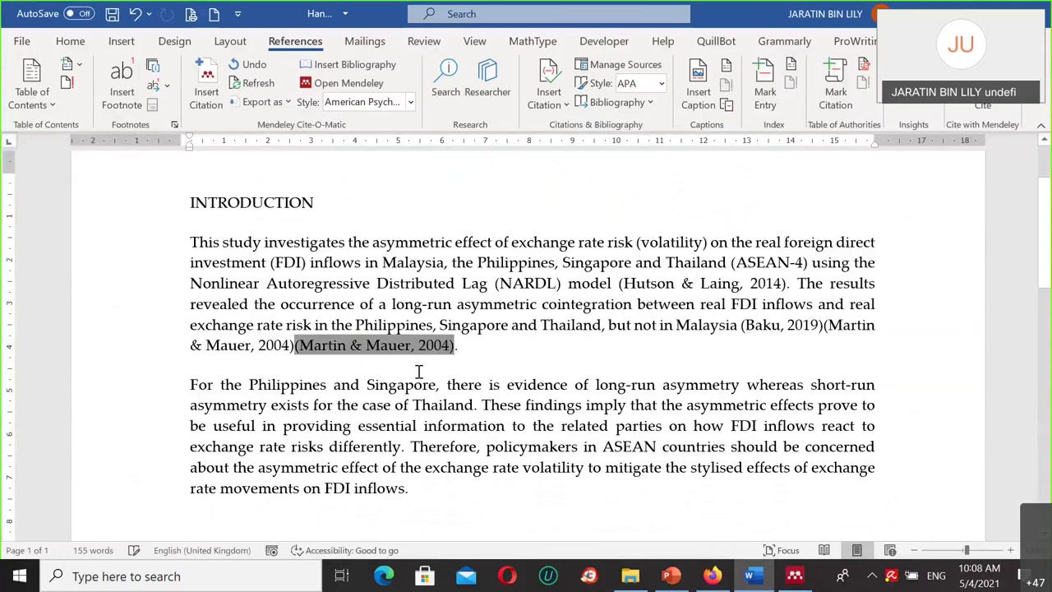
# Step: Replace the selected duplicate 2004 citation with one for the Mendeley paper "Transaction versus economic exposure: which has greater cash flow consequences?"
pyautogui.click(208, 77)
pyautogui.click(383, 393)
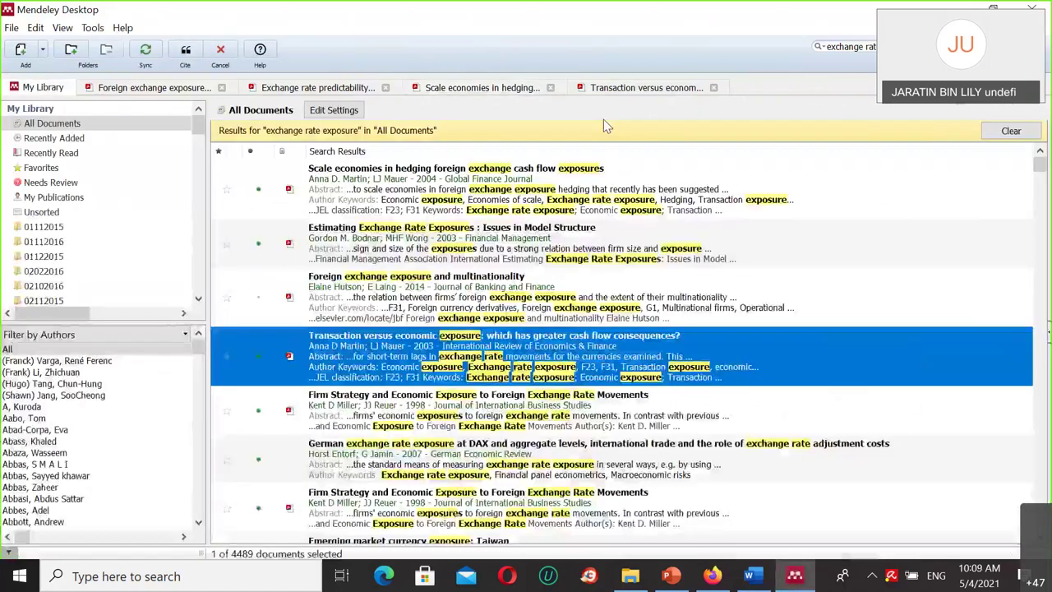
pyautogui.click(625, 87)
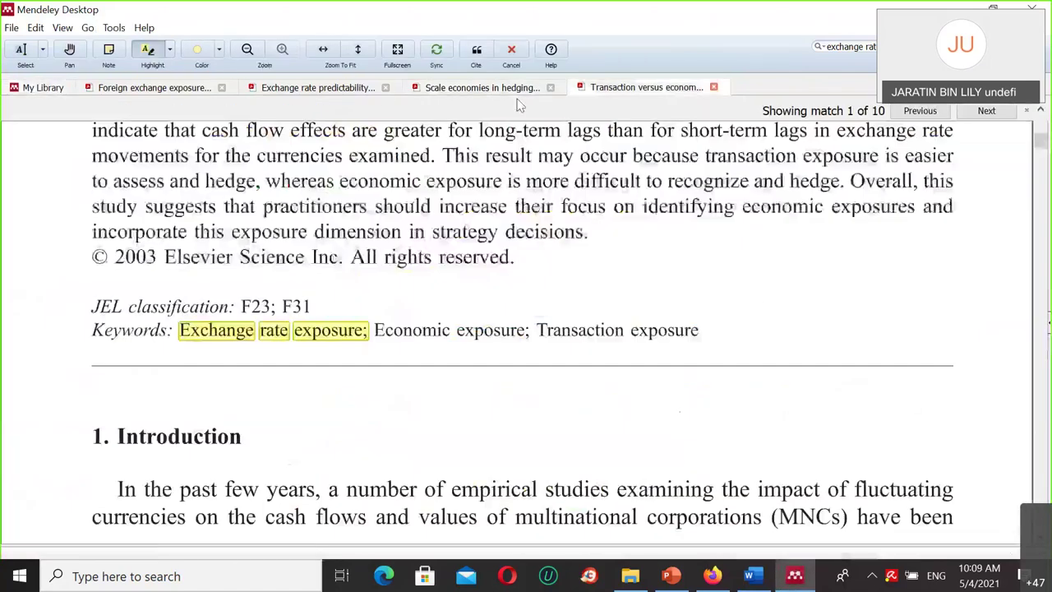
pyautogui.click(477, 52)
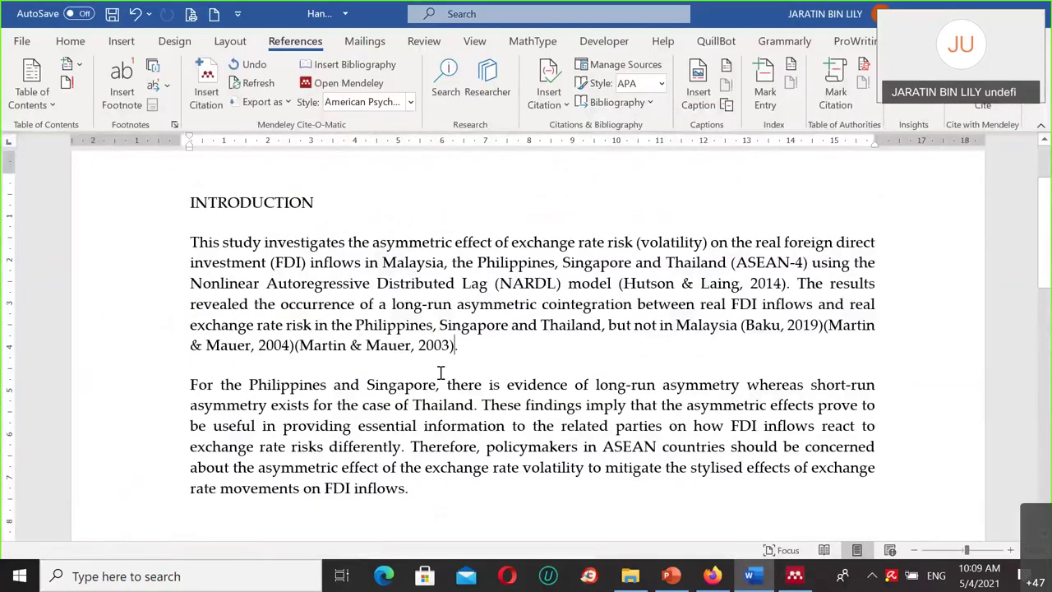
# Step: Switch to PowerPoint and examine the multiple-source citation example on the slide "Type of in text citation[Direct and Indirect]"
pyautogui.click(752, 323)
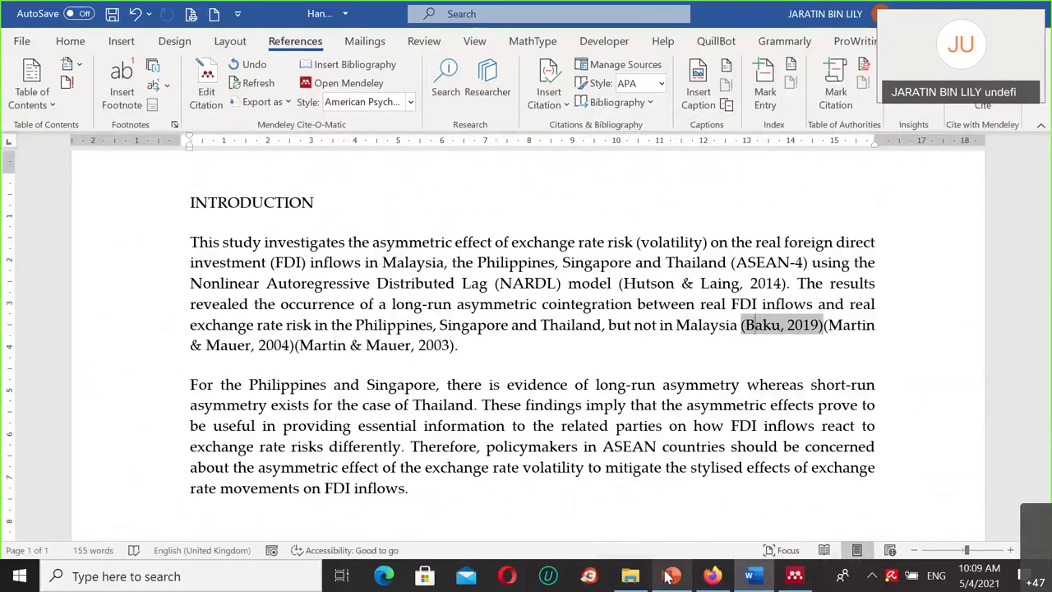
pyautogui.hotkey('alt', 'Tab')
pyautogui.rightClick(626, 380)
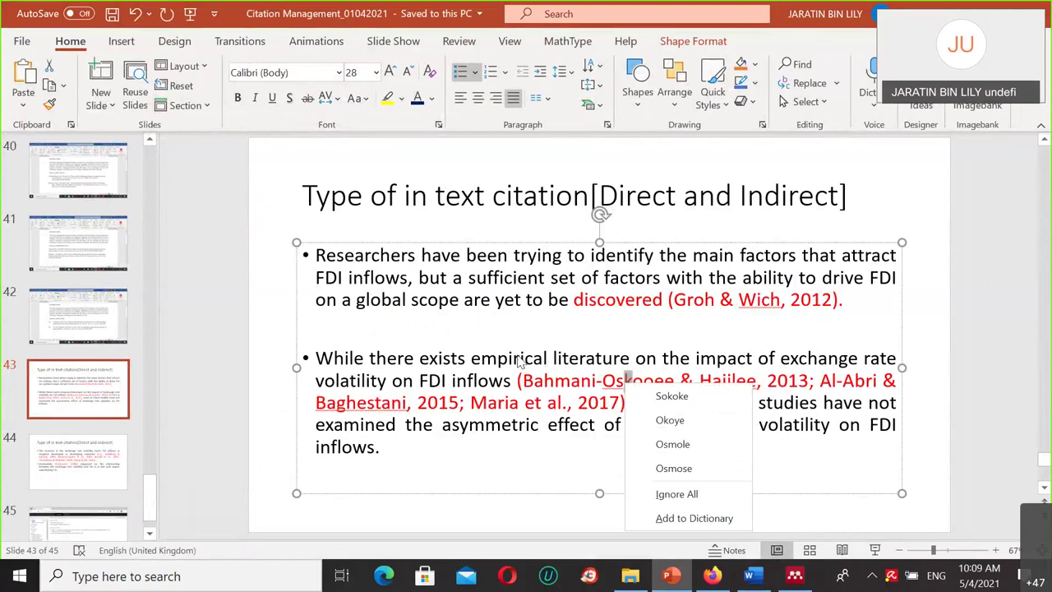
pyautogui.click(518, 358)
pyautogui.click(518, 380)
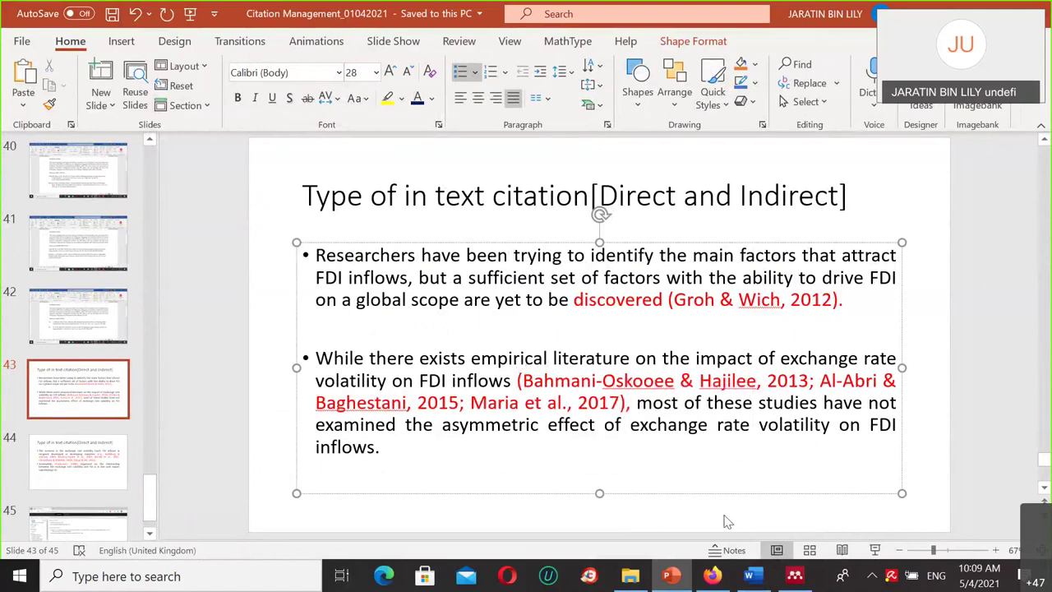
# Step: Back in Word, merge the three adjacent citations ending the first Introduction paragraph into one and save the document
pyautogui.click(756, 579)
pyautogui.click(767, 324)
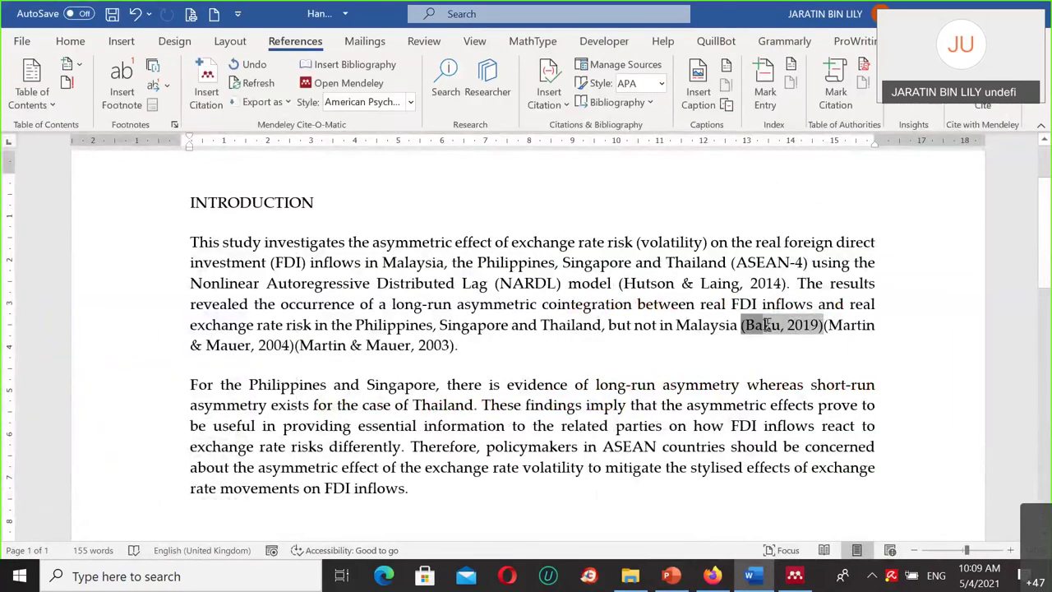
pyautogui.moveTo(766, 325); pyautogui.dragTo(458, 345)
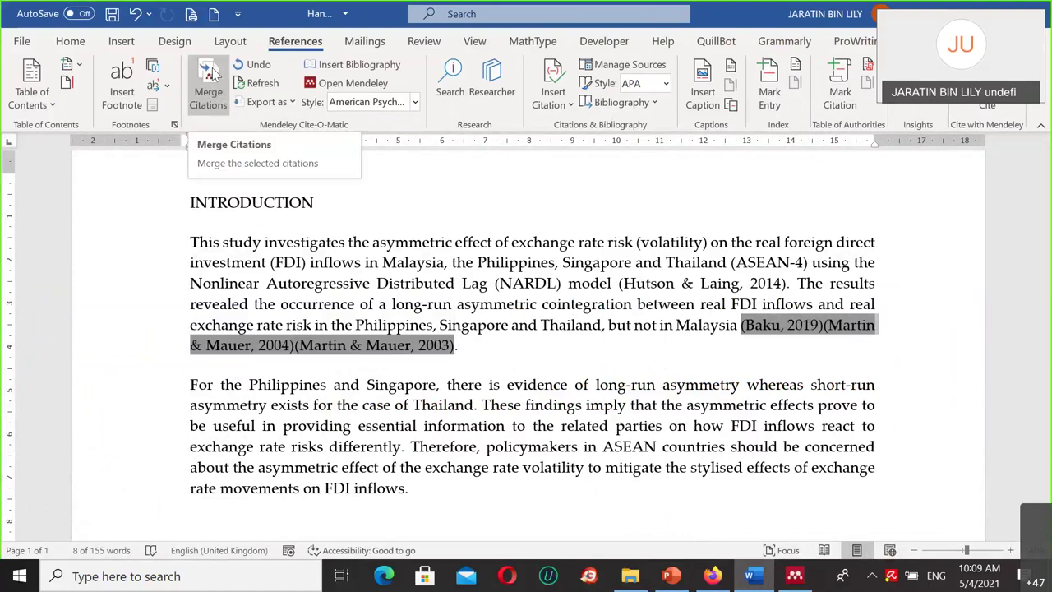
pyautogui.click(210, 74)
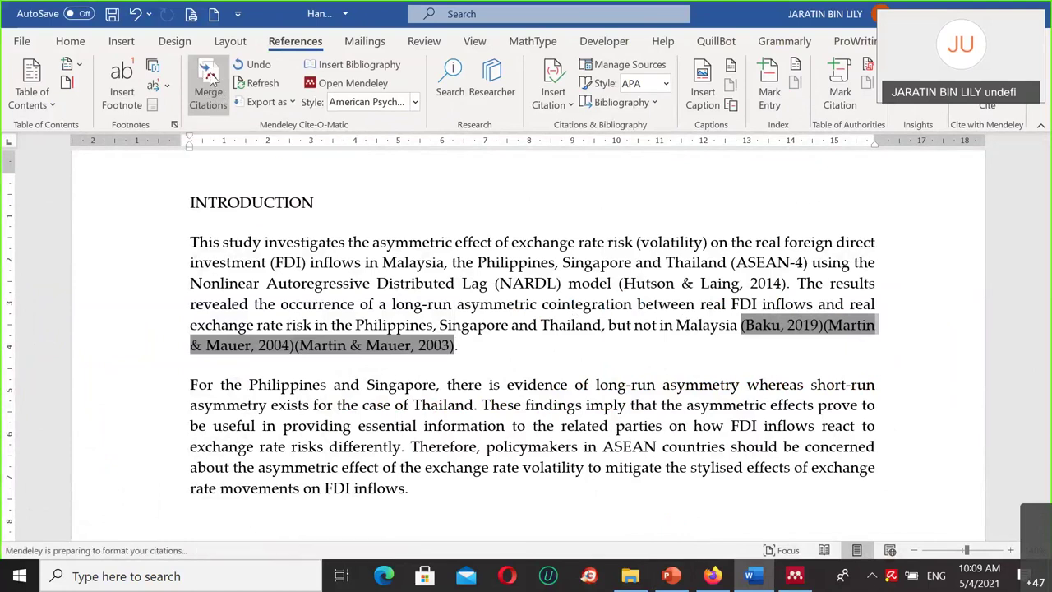
pyautogui.click(749, 325)
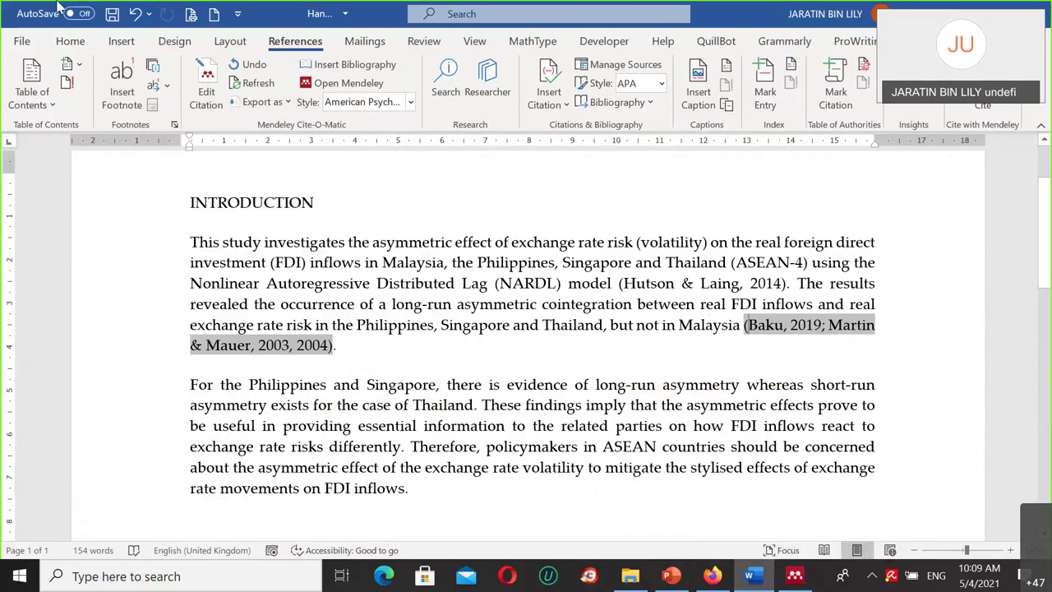
pyautogui.click(111, 14)
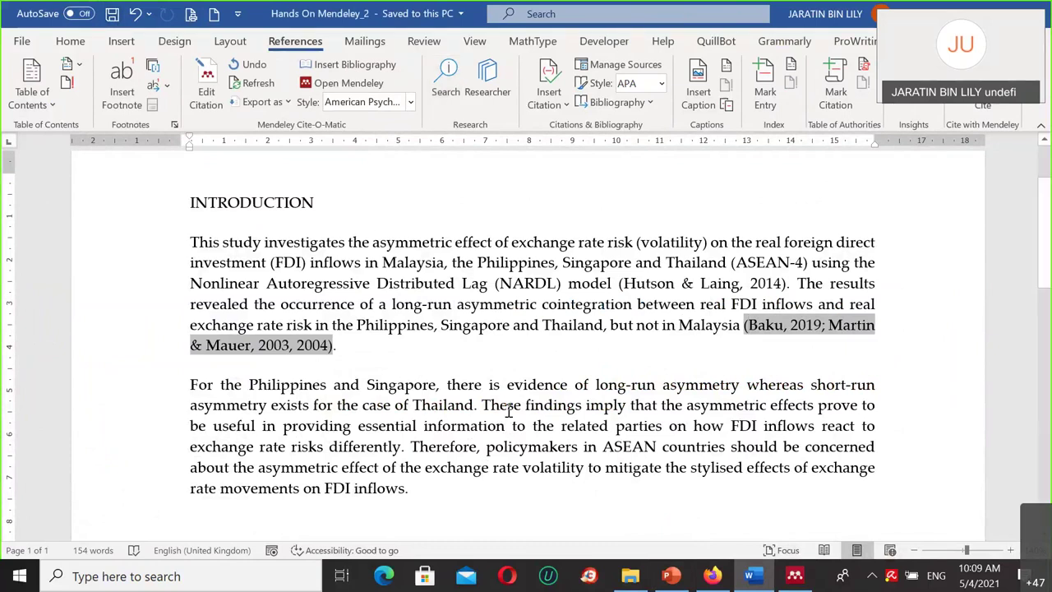
# Step: Switch to PowerPoint and view the in-text citation examples on slide 44
pyautogui.click(794, 577)
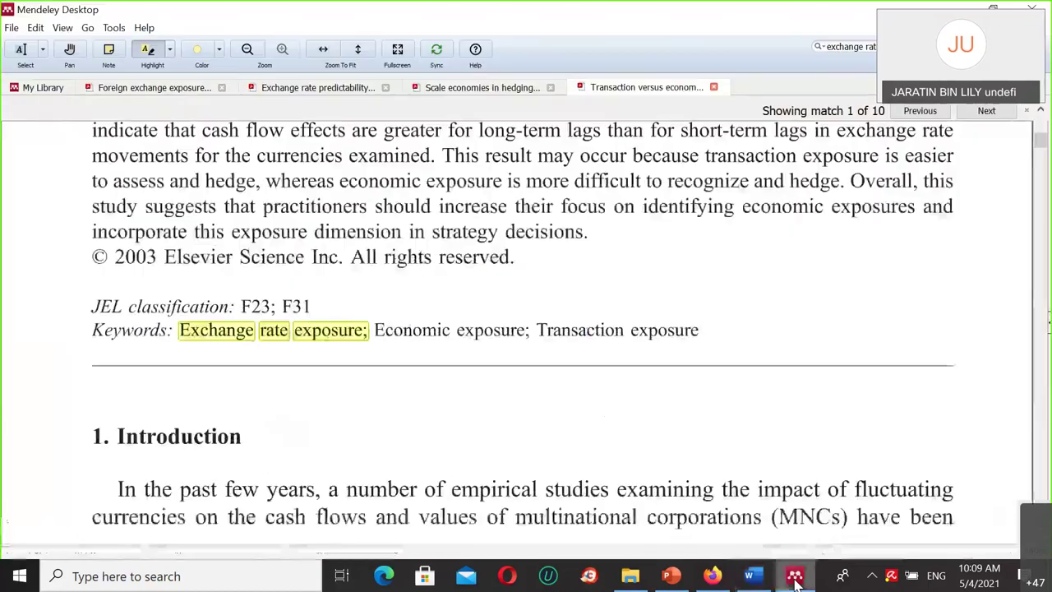
pyautogui.click(684, 576)
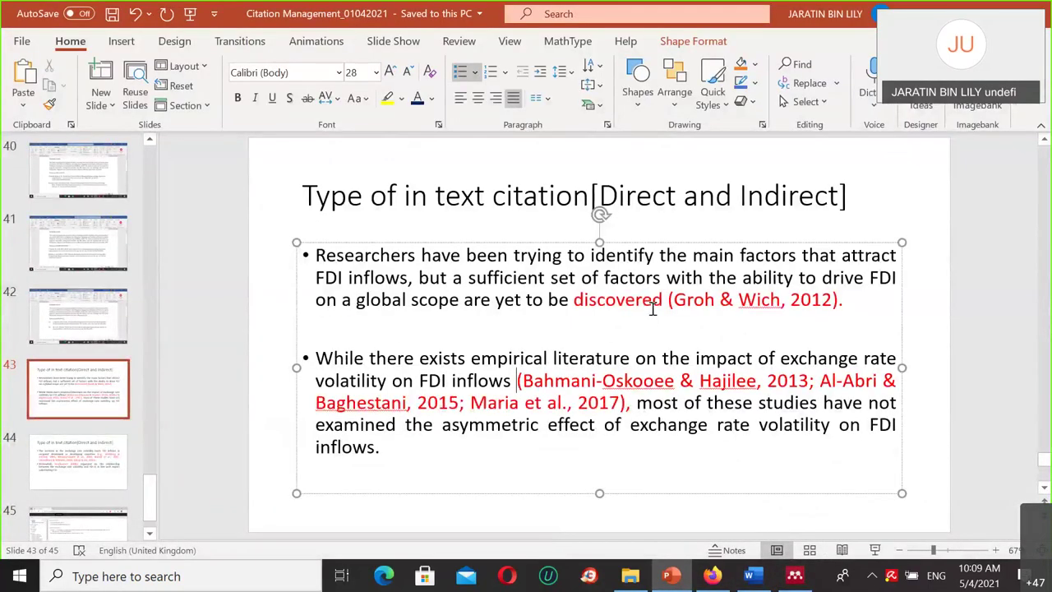
pyautogui.scroll(-1, 650, 316)
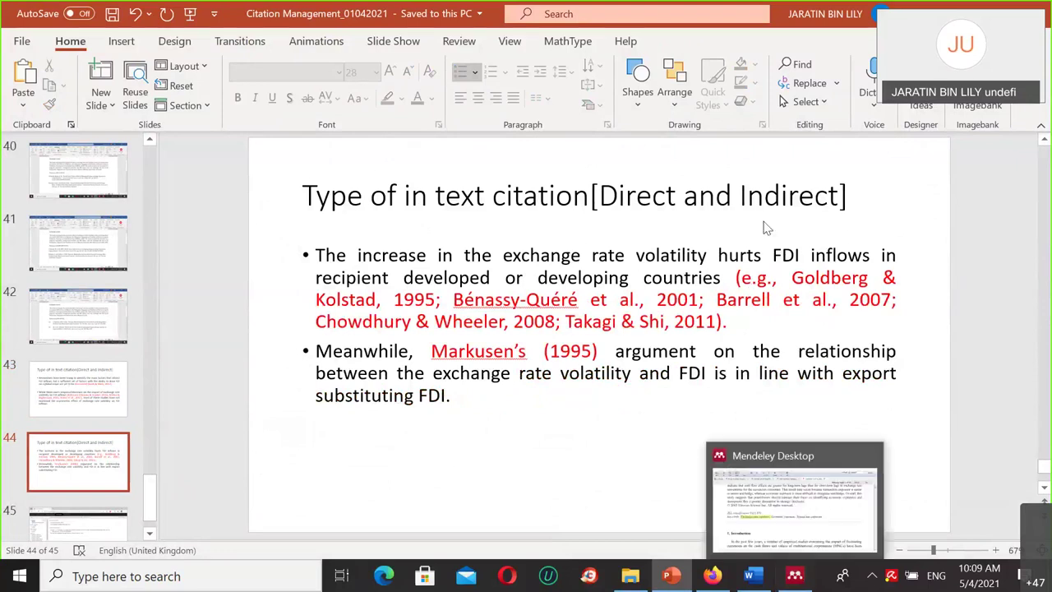
# Step: Switch to the Mendeley library and search all documents for the author's first name
pyautogui.click(795, 577)
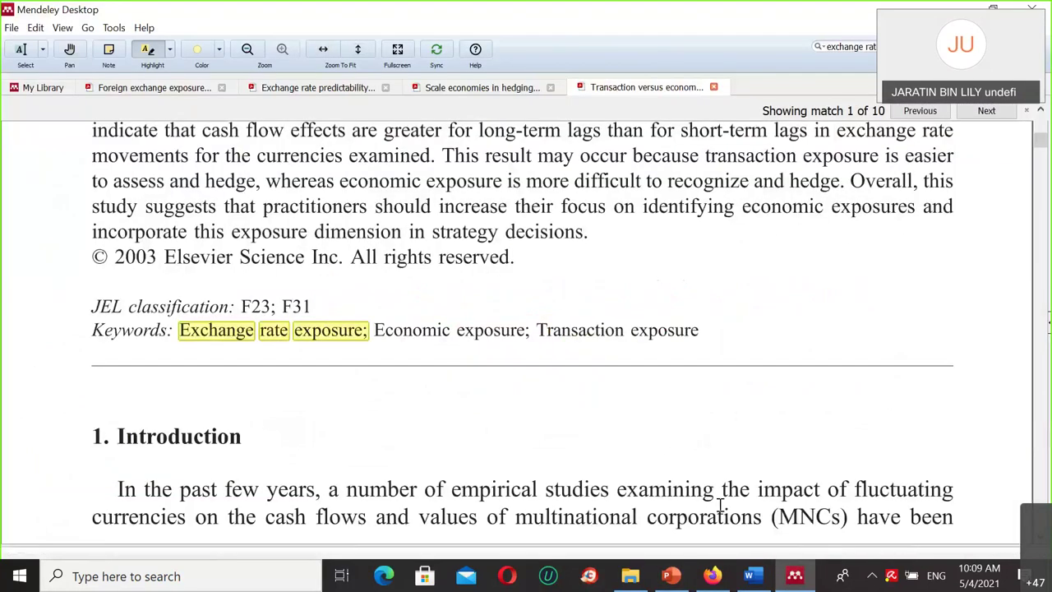
pyautogui.click(43, 87)
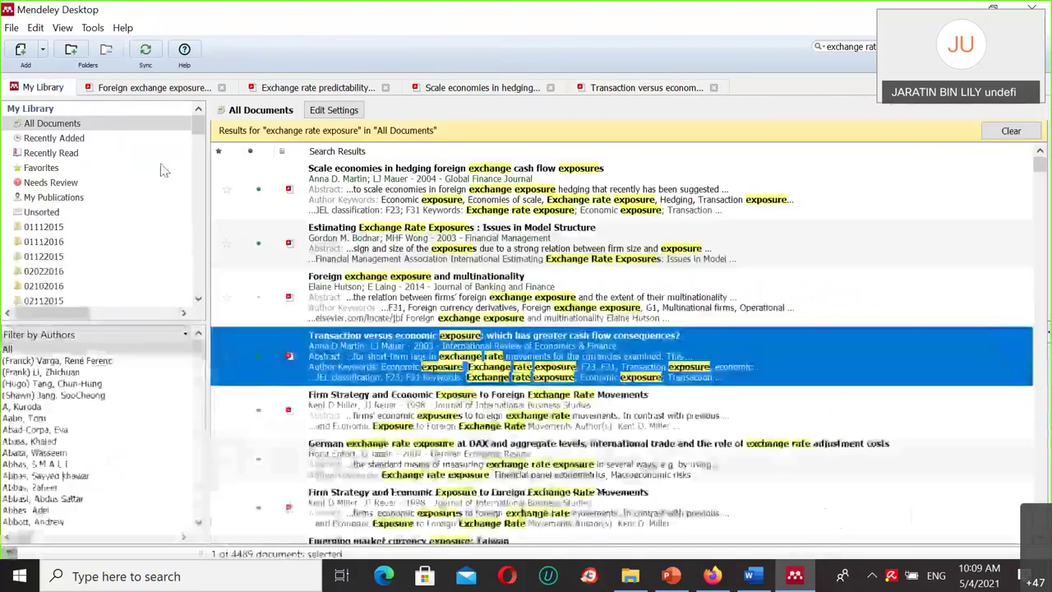
pyautogui.click(834, 46)
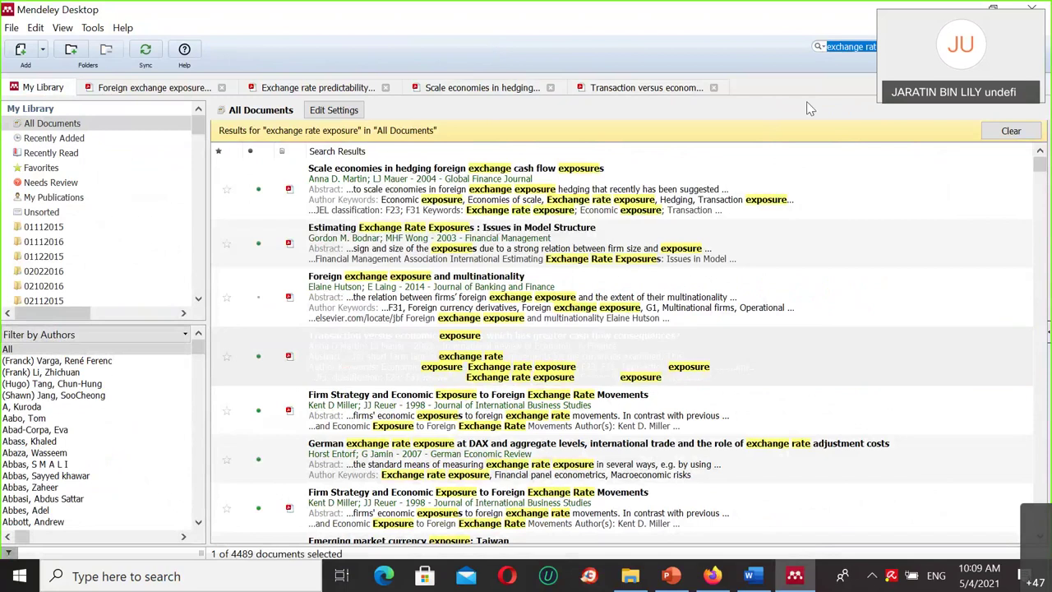
pyautogui.write('Ja')
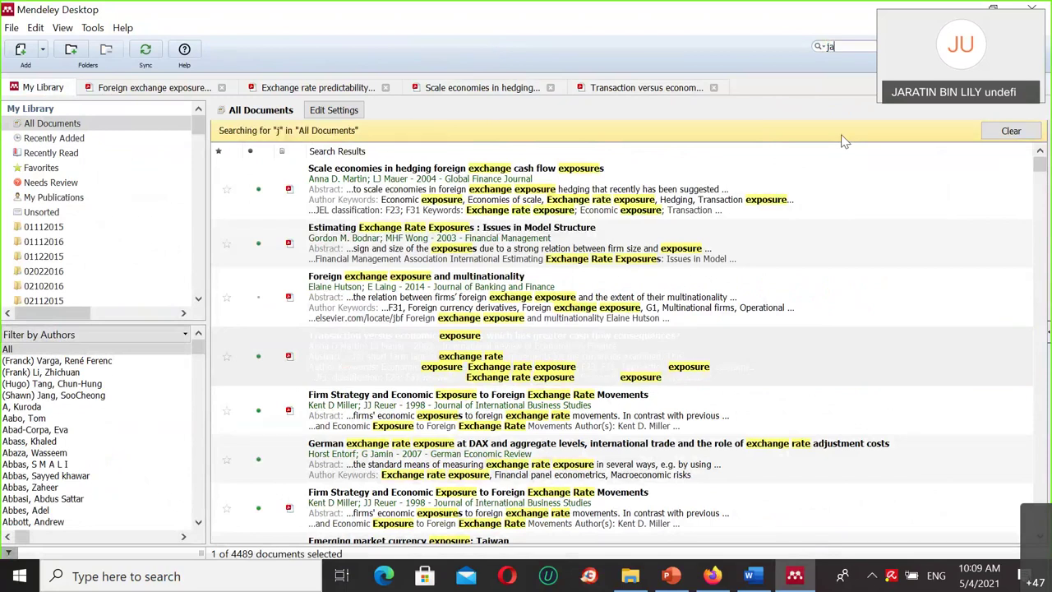
pyautogui.write('ratin')
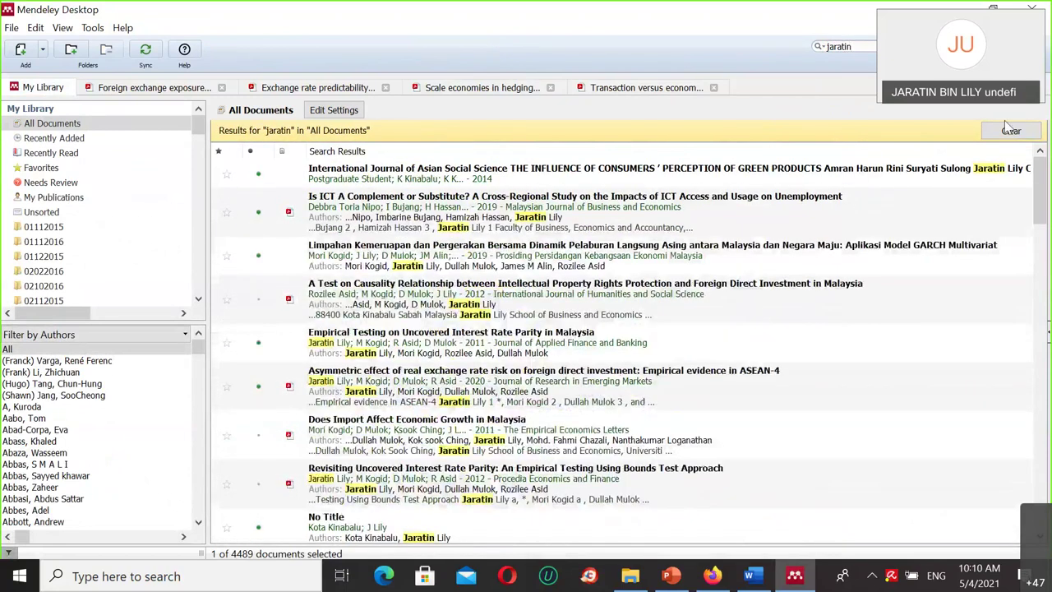
# Step: Replace the general search with one limited to the Author field, using the author's first name
pyautogui.press('BackSpace')
pyautogui.press('BackSpace')
pyautogui.press('BackSpace')
pyautogui.press('BackSpace')
pyautogui.press('BackSpace')
pyautogui.press('BackSpace')
pyautogui.press('BackSpace')
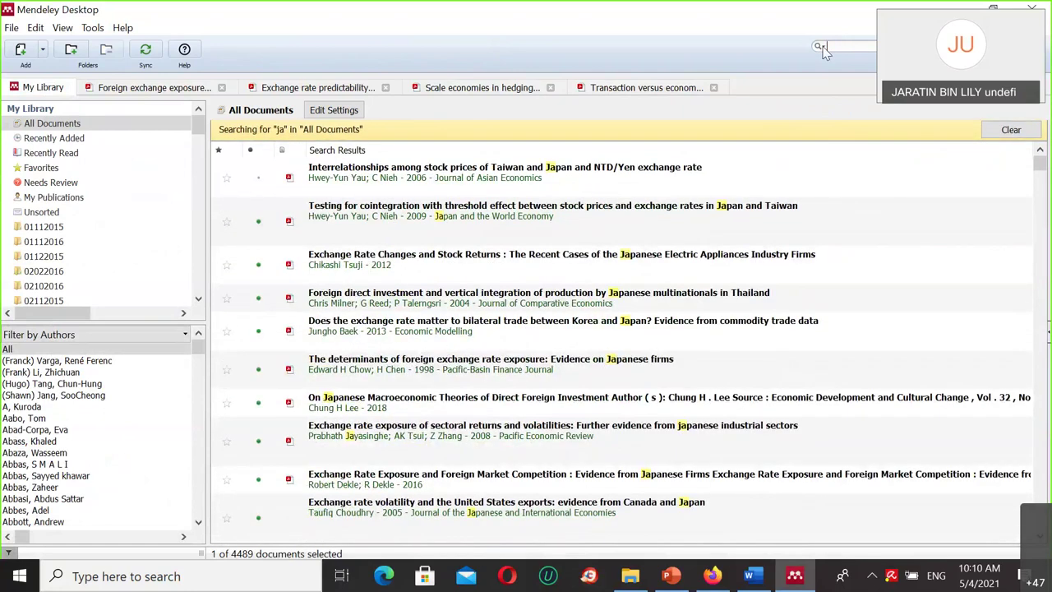
pyautogui.click(820, 47)
pyautogui.click(835, 67)
pyautogui.write('jaratin')
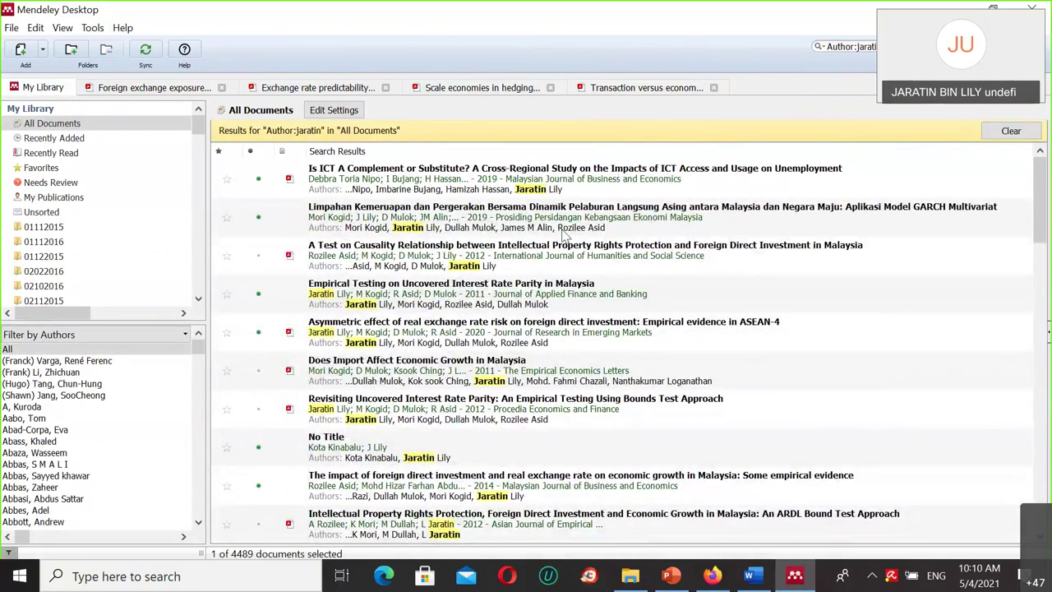
# Step: Open the papers "Asymmetric effect of real exchange rate risk on foreign direct investment" and "Does Import Affect Economic Growth in Malaysia" from the search results
pyautogui.click(463, 338)
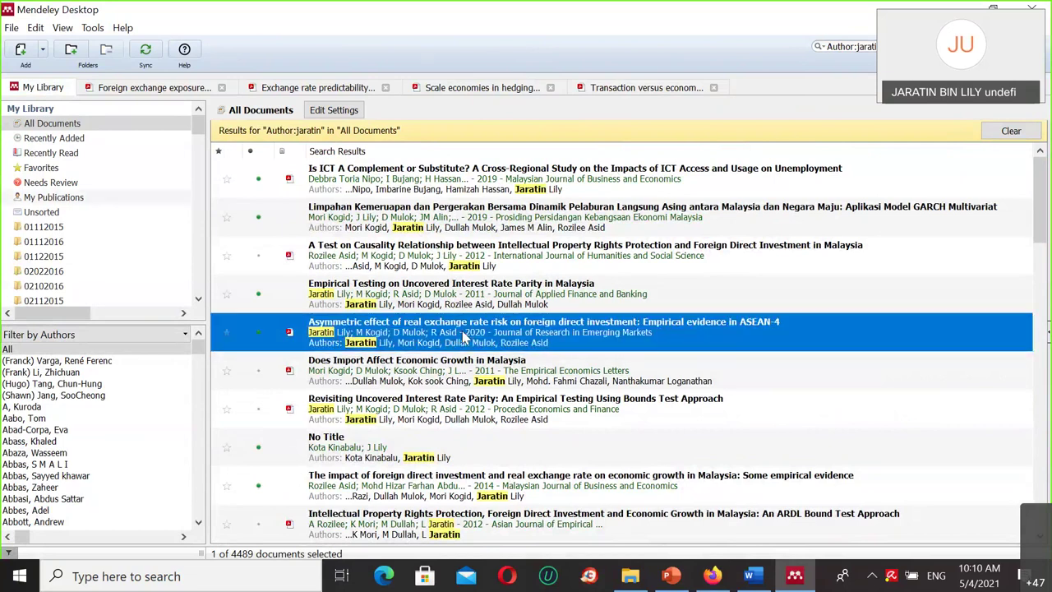
pyautogui.doubleClick(465, 336)
pyautogui.hotkey('ctrl', 'Tab')
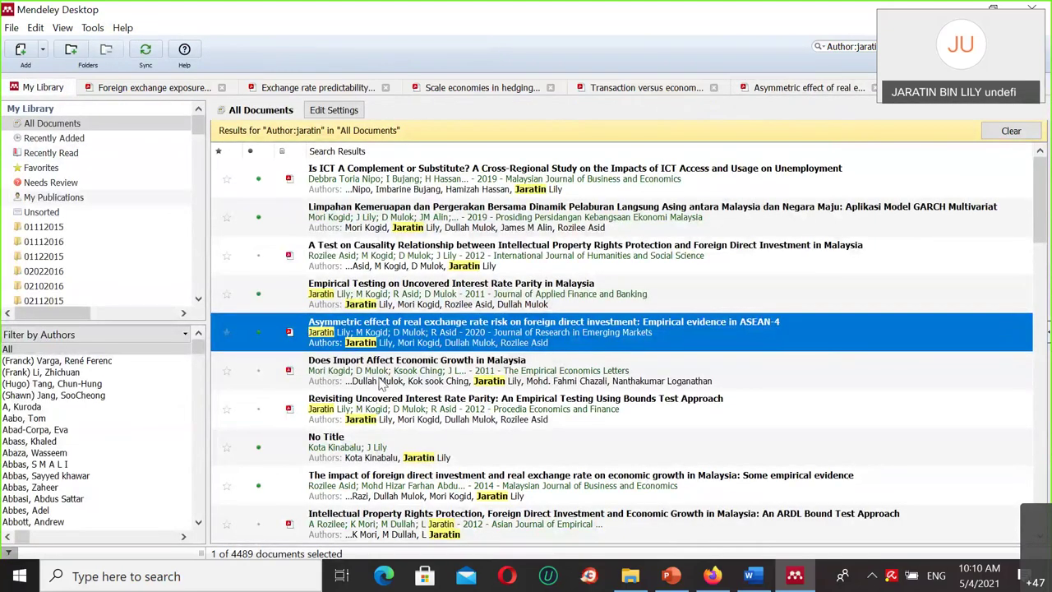
pyautogui.click(382, 386)
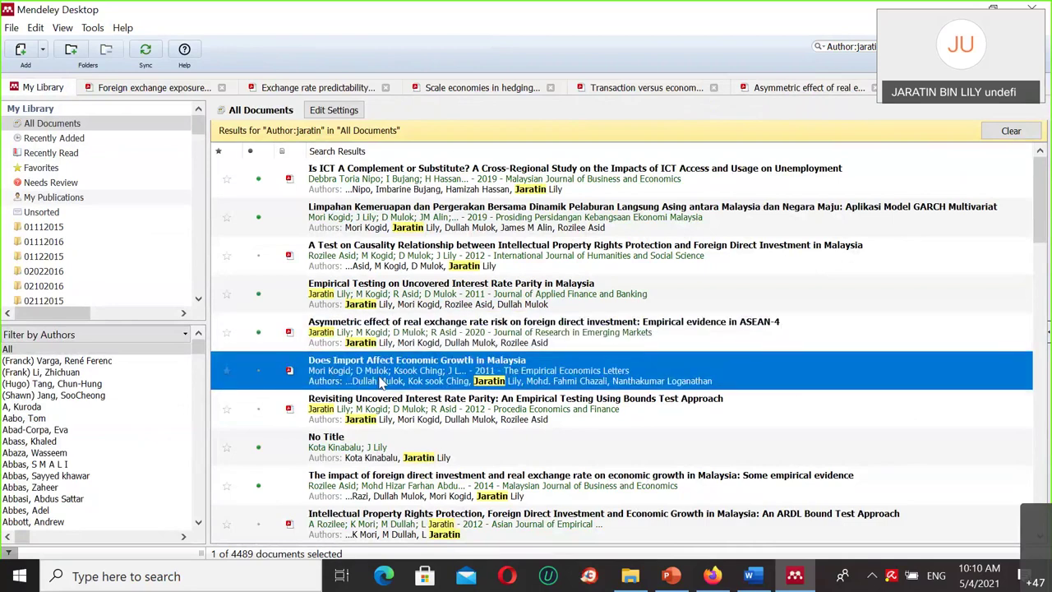
pyautogui.doubleClick(382, 384)
pyautogui.click(41, 87)
# Step: Open the 2017 paper "Exchange rate exposure revisited in Malaysia: a tale of two measures" and go to its title page
pyautogui.scroll(-3, 542, 436)
pyautogui.click(518, 441)
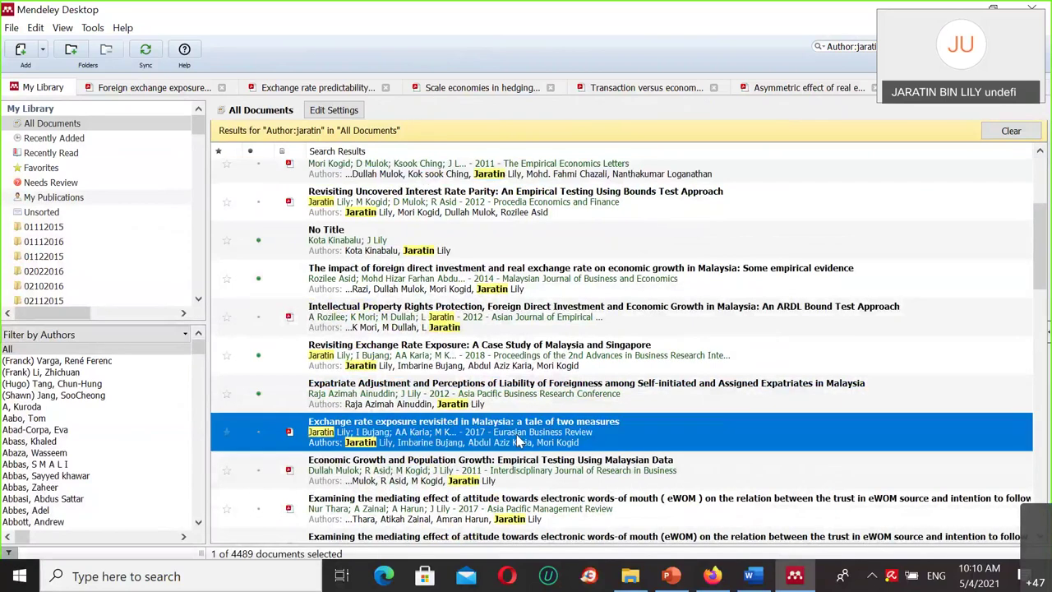
pyautogui.doubleClick(518, 441)
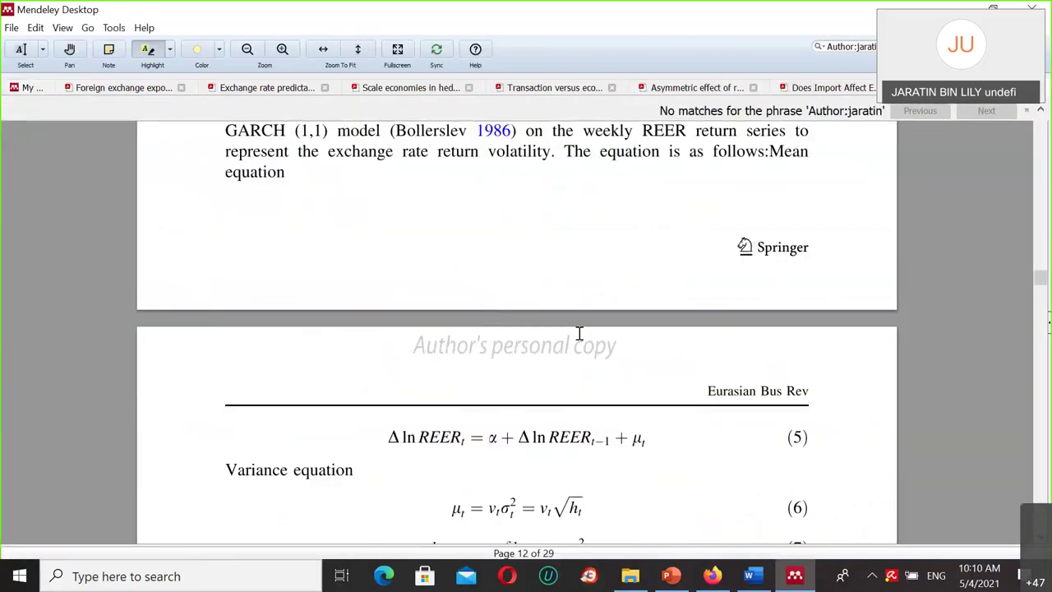
pyautogui.scroll(5, 578, 333)
pyautogui.moveTo(1042, 273); pyautogui.dragTo(1042, 129)
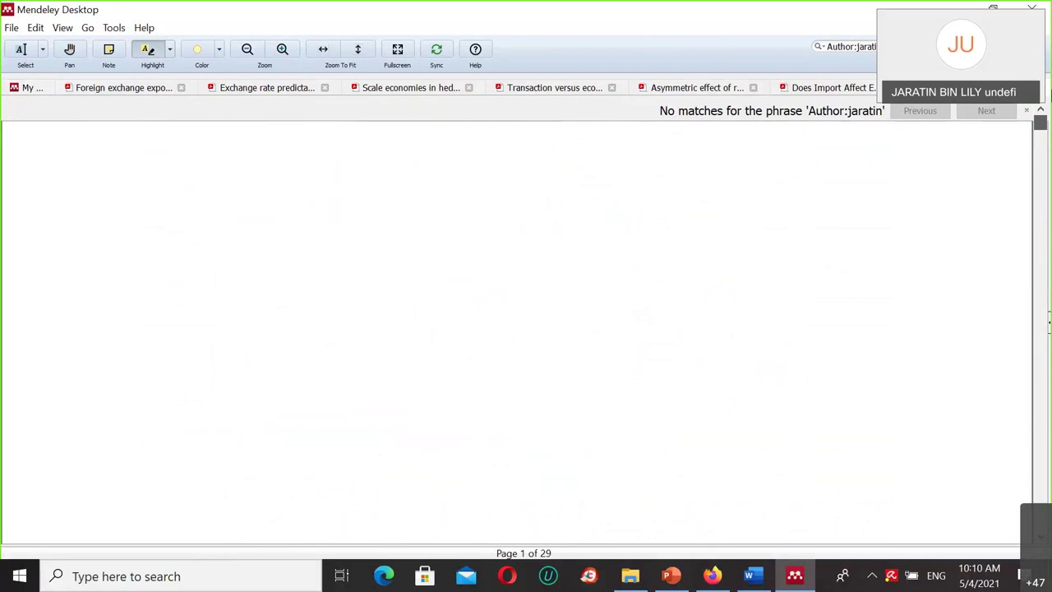
pyautogui.scroll(-10, 797, 263)
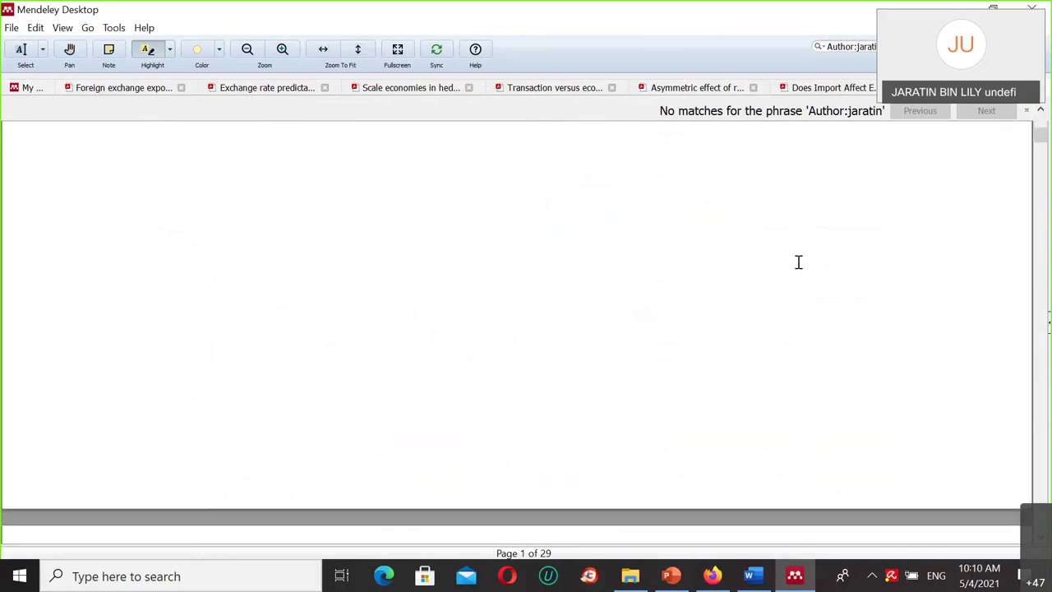
pyautogui.scroll(-8, 750, 307)
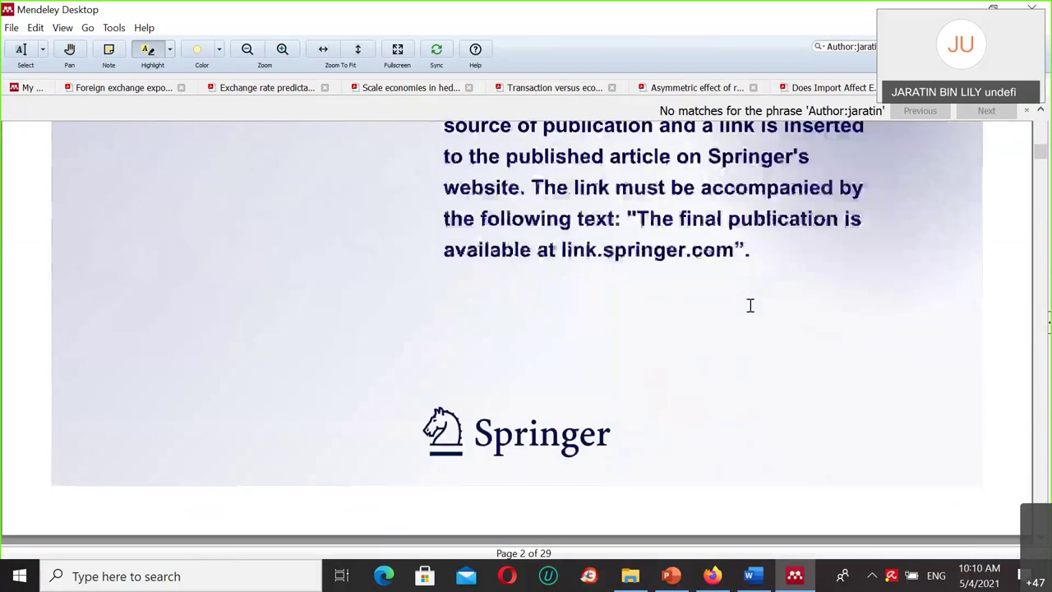
pyautogui.scroll(3, 750, 306)
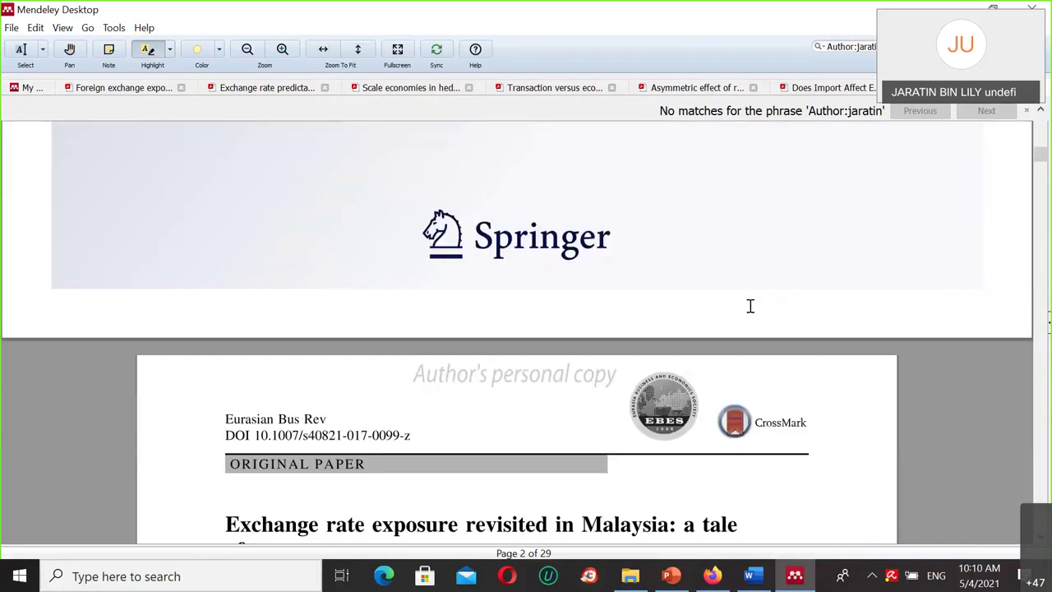
pyautogui.scroll(-2, 750, 306)
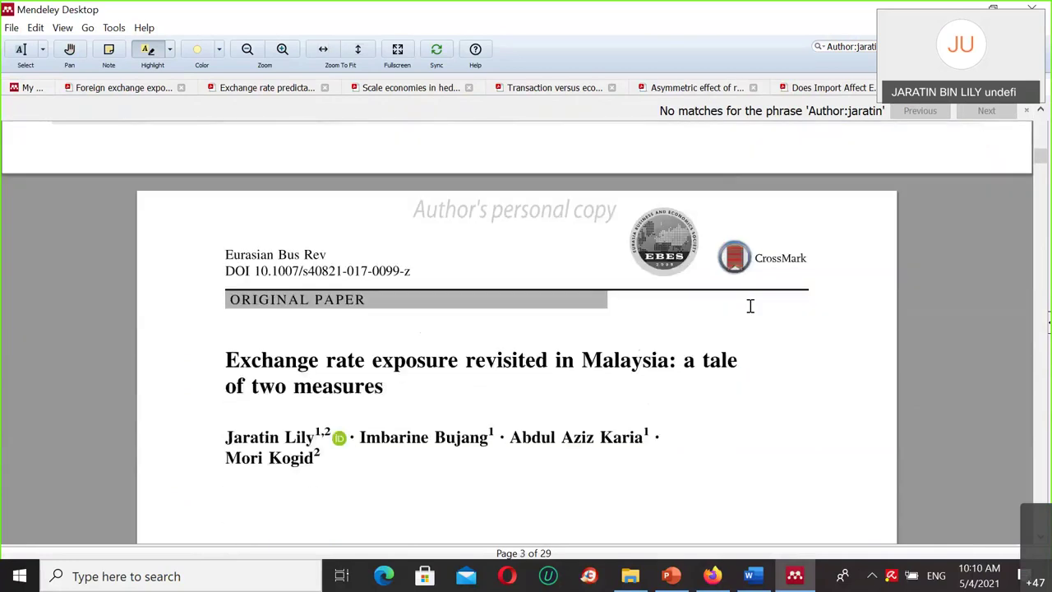
# Step: Check the first pages of the open "Does Import Affect Economic Growth in Malaysia" and "Asymmetric effect of real exchange rate risk" papers
pyautogui.click(817, 88)
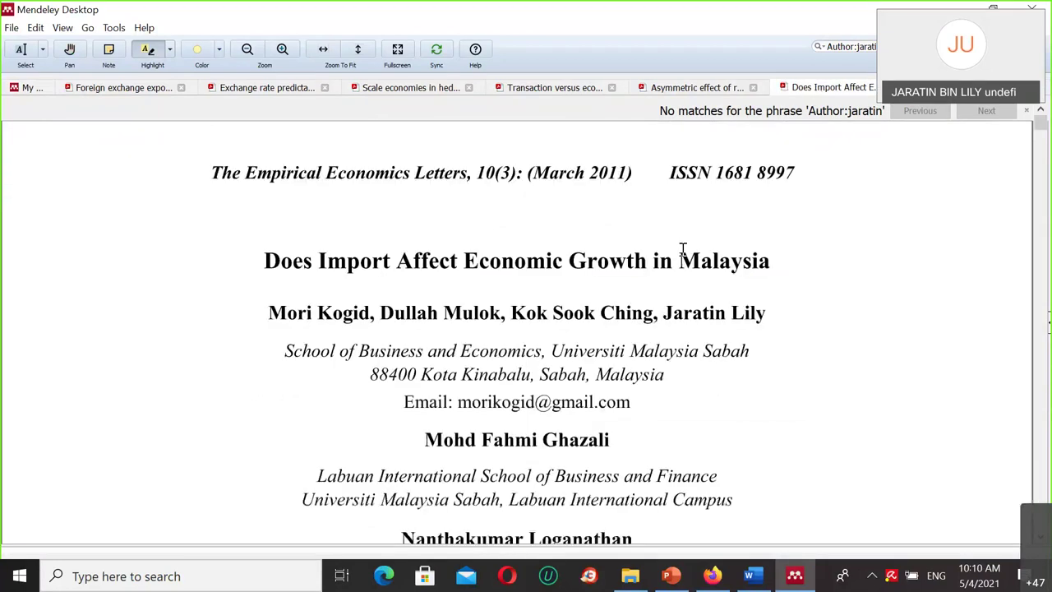
pyautogui.click(677, 89)
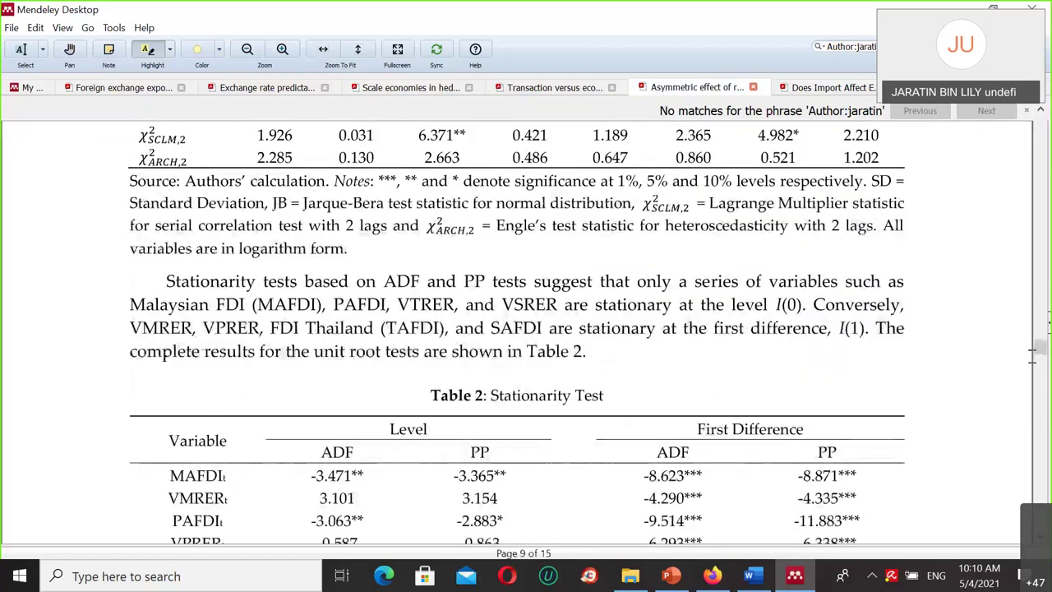
pyautogui.moveTo(1040, 362); pyautogui.dragTo(1040, 136)
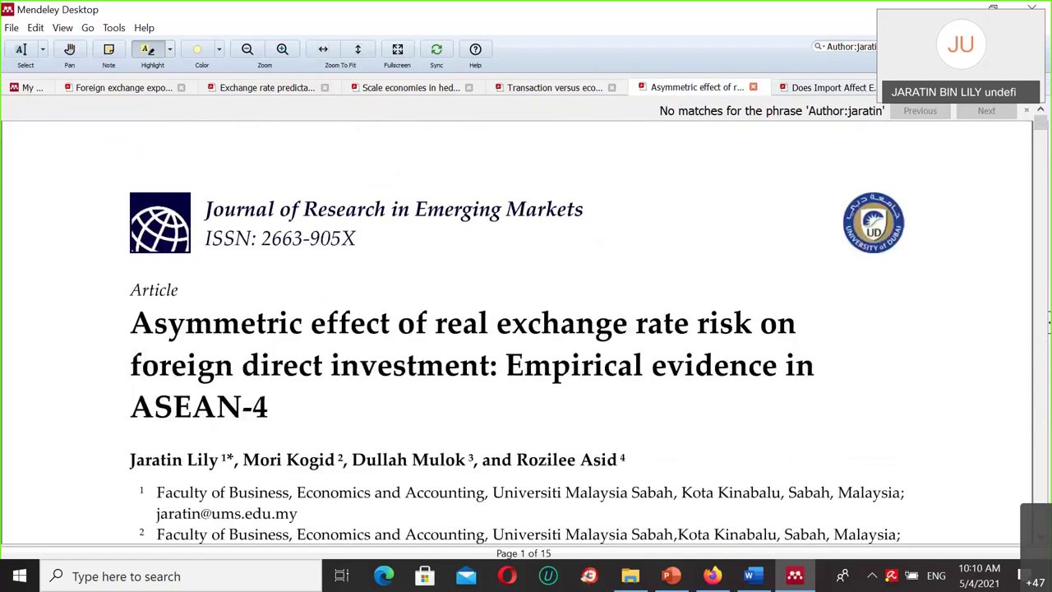
# Step: Insert a Mendeley citation of the open paper "Asymmetric effect of real exchange rate risk on foreign direct investment" after "differently" in the Word document
pyautogui.click(764, 579)
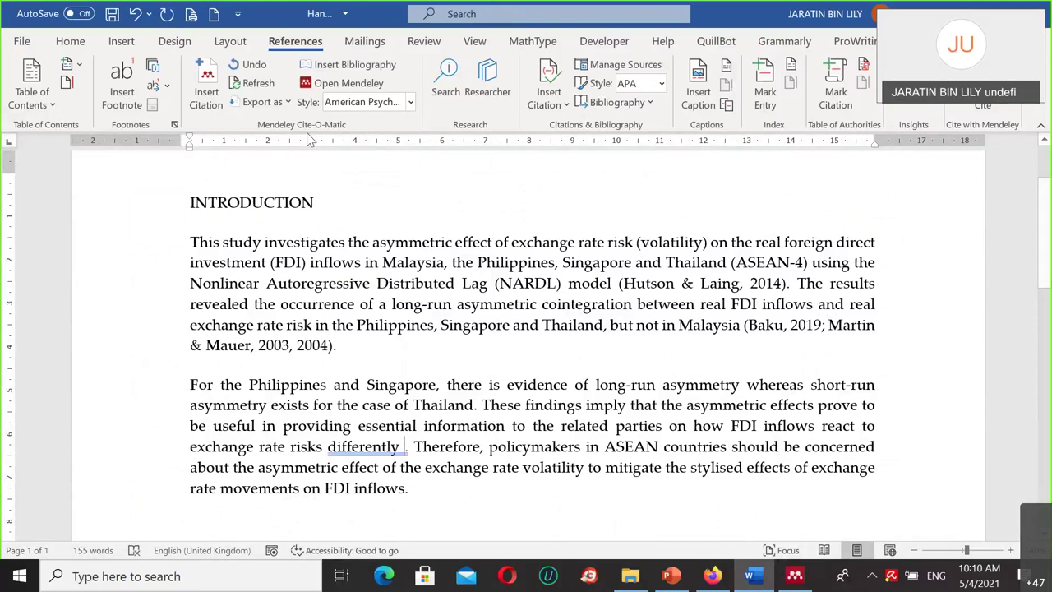
pyautogui.click(210, 75)
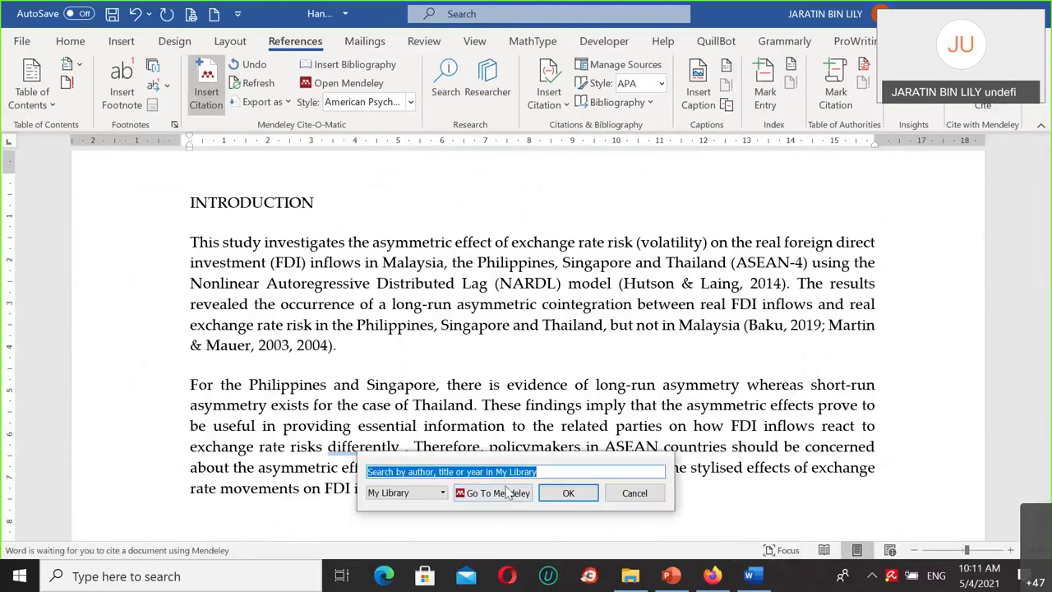
pyautogui.click(497, 493)
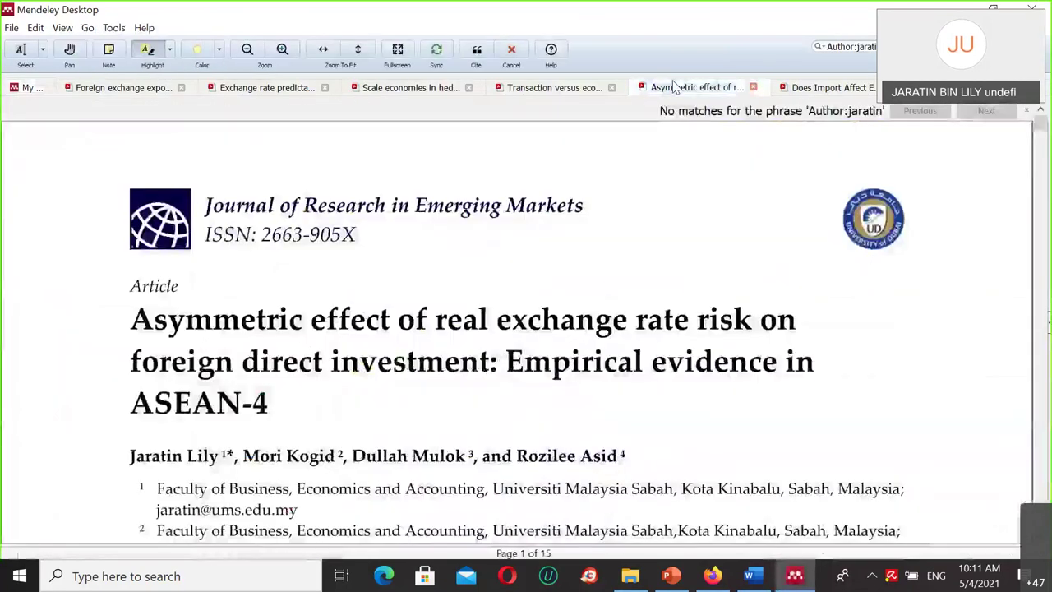
pyautogui.click(478, 51)
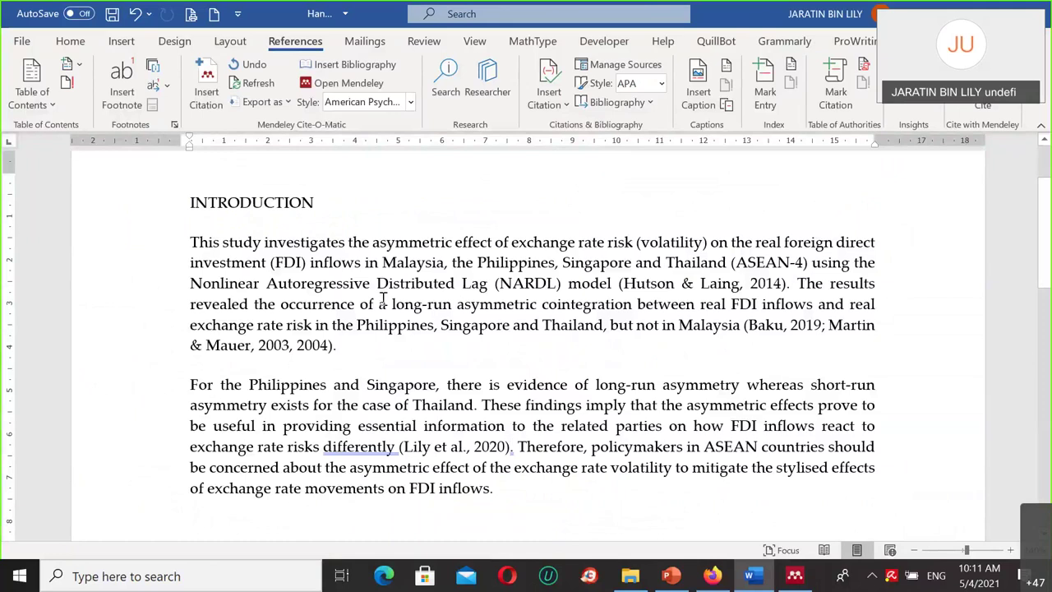
# Step: Cite the open paper "Does Import Affect Economic Growth in Malaysia" directly after the 2020 citation
pyautogui.click(210, 92)
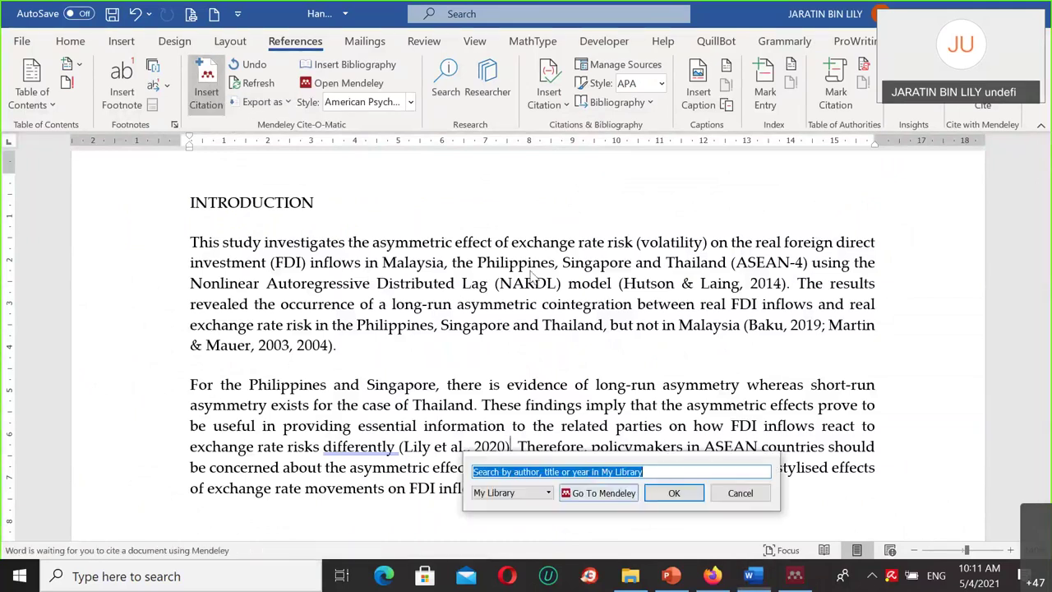
pyautogui.click(596, 495)
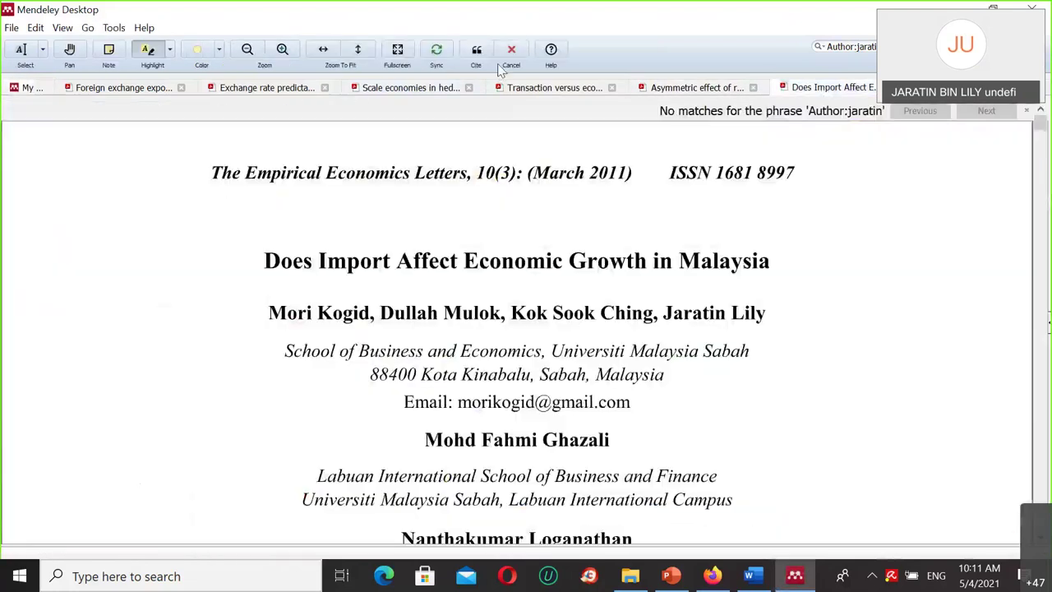
pyautogui.click(476, 51)
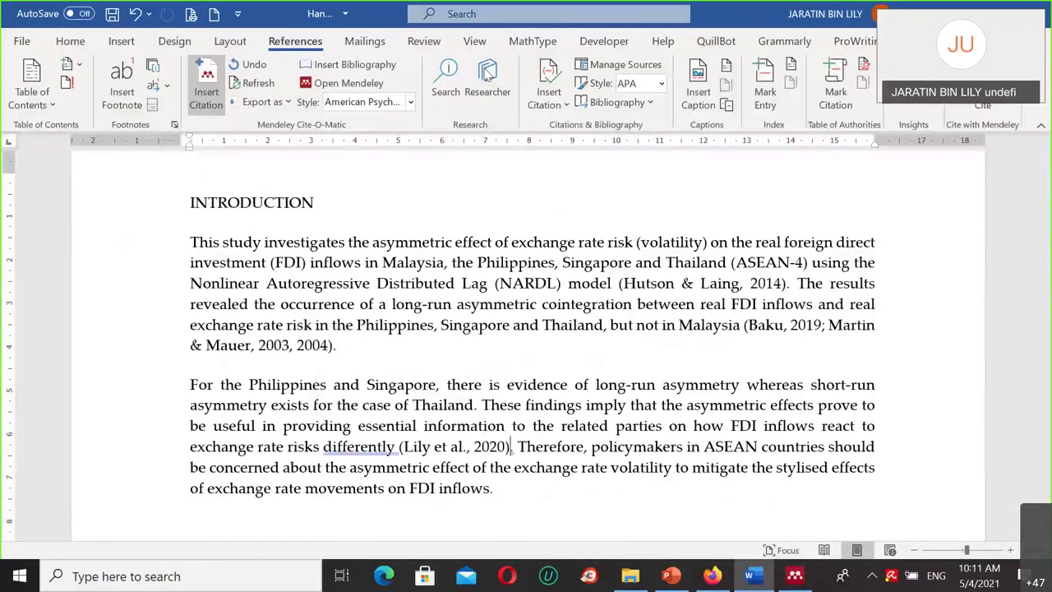
# Step: Cite the open paper "Exchange rate exposure revisited in Malaysia: a tale of two measures" directly after the 2011 citation
pyautogui.click(207, 86)
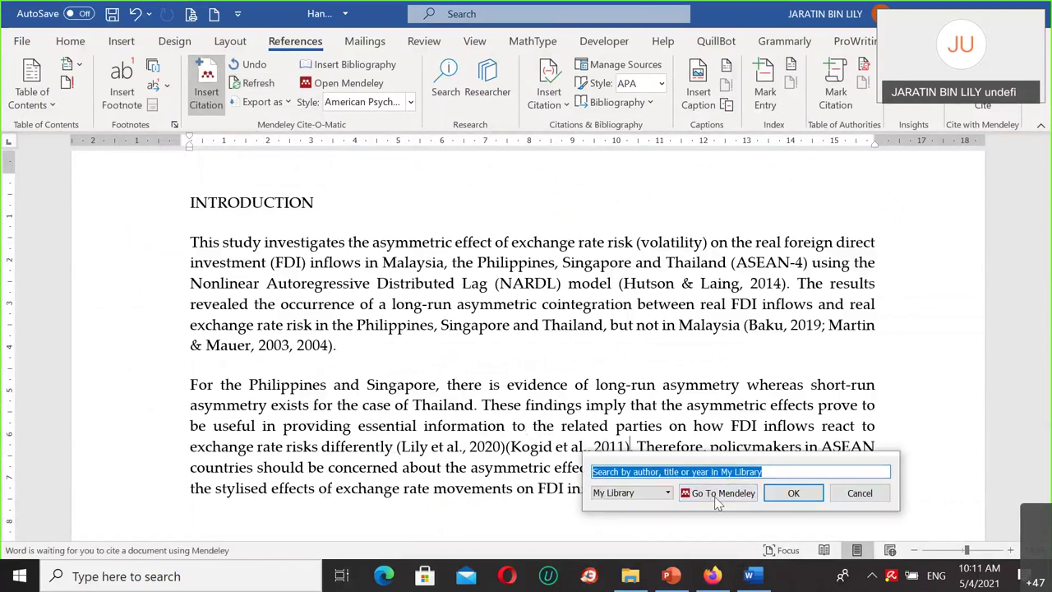
pyautogui.click(717, 493)
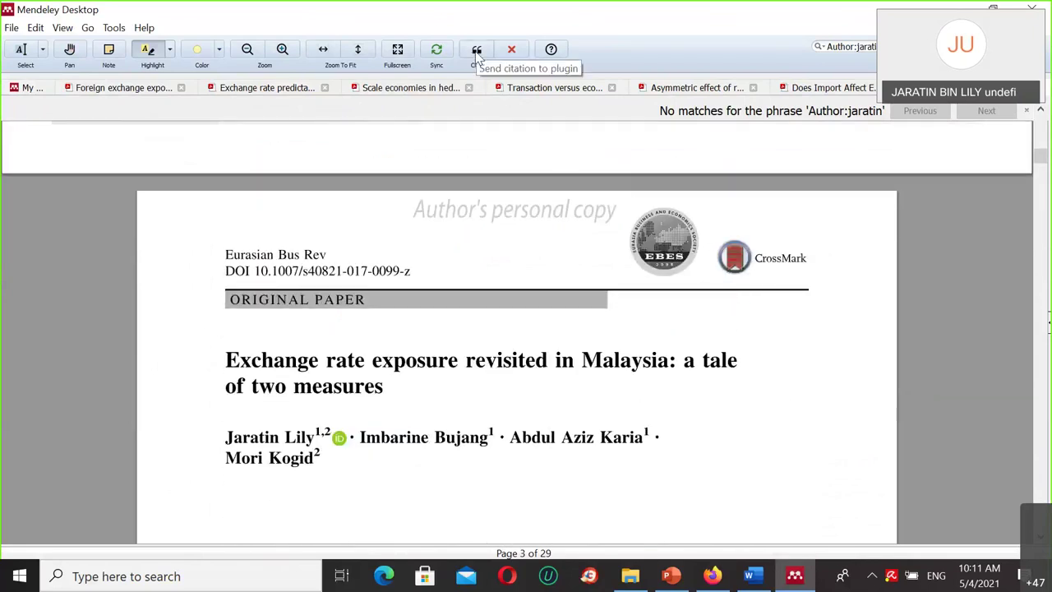
pyautogui.click(476, 51)
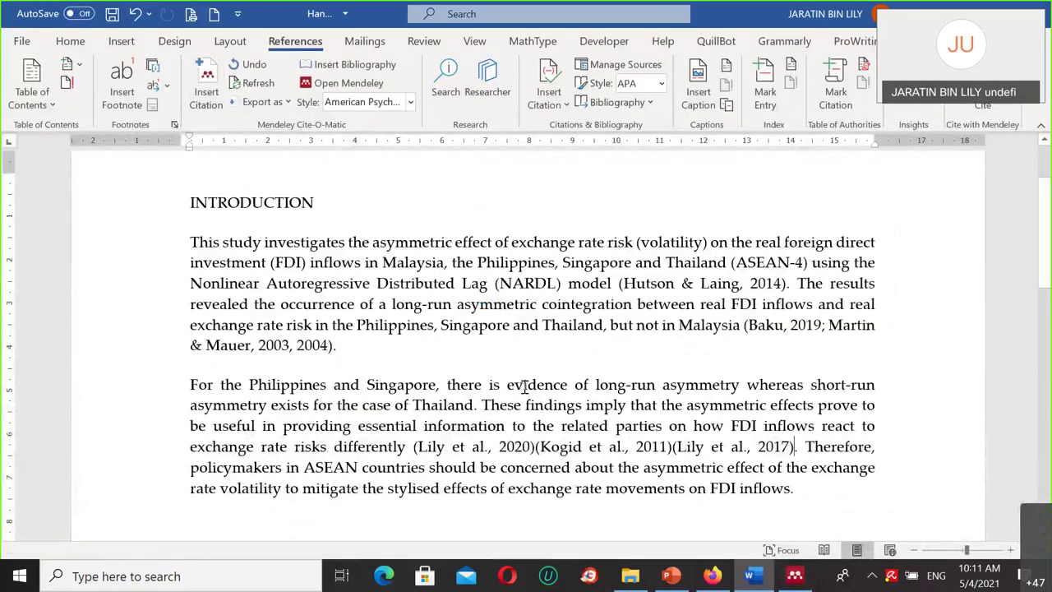
# Step: Merge the three adjacent citations after "differently" in the second paragraph into one Mendeley citation
pyautogui.scroll(-3, 570, 448)
pyautogui.moveTo(413, 338); pyautogui.dragTo(794, 338)
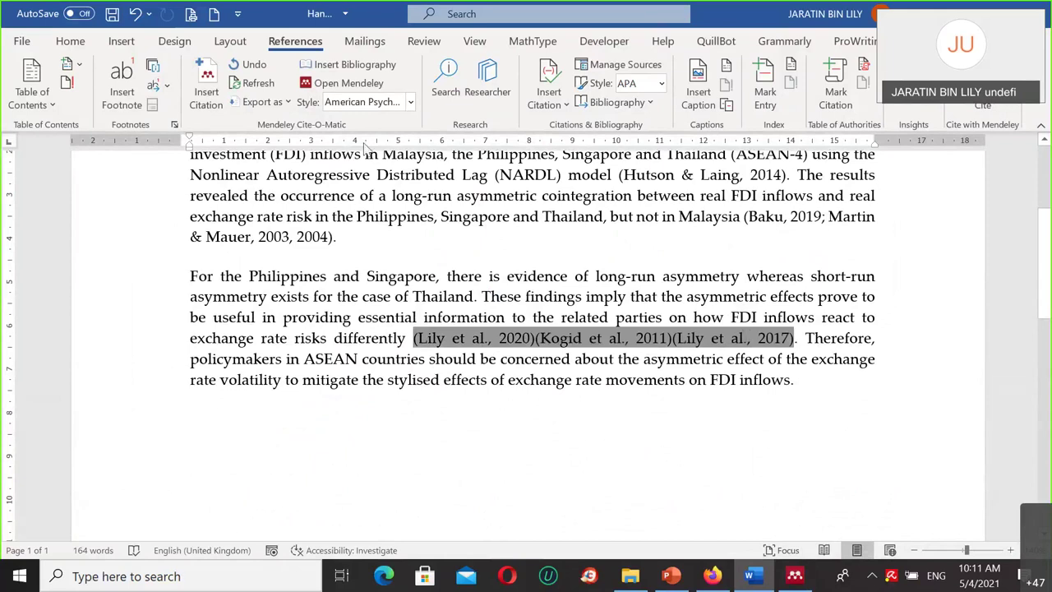
pyautogui.click(209, 87)
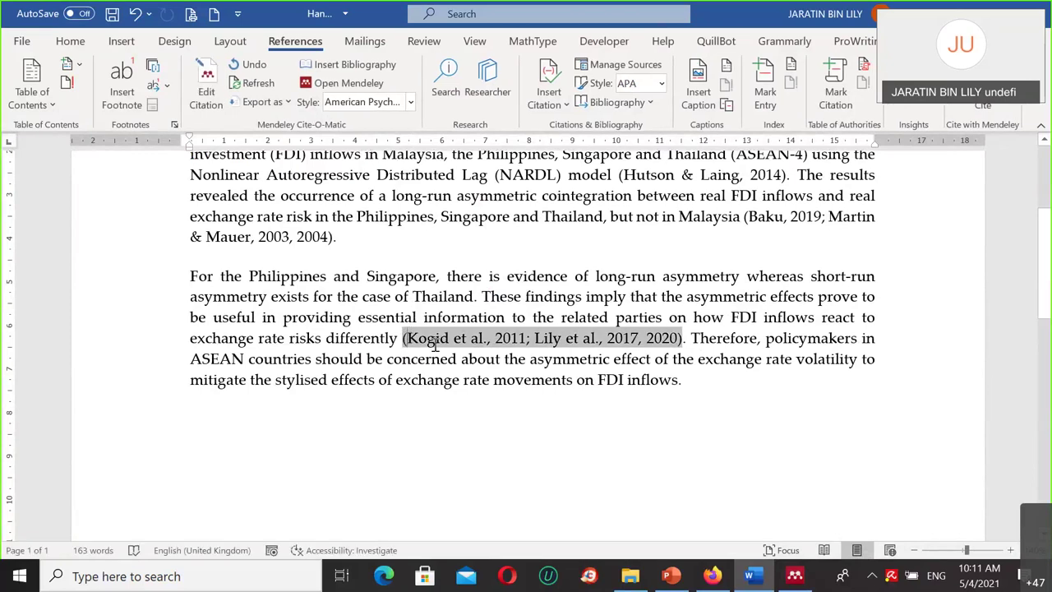
pyautogui.click(410, 379)
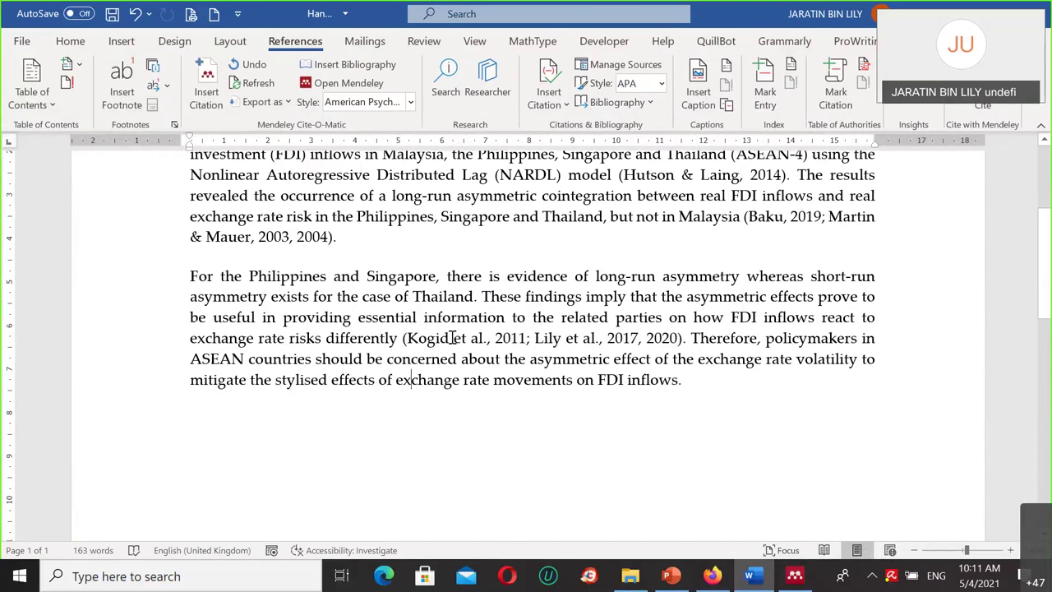
# Step: Add the prefix "e.g.," to the 2011 reference in the merged citation and save the document
pyautogui.click(440, 338)
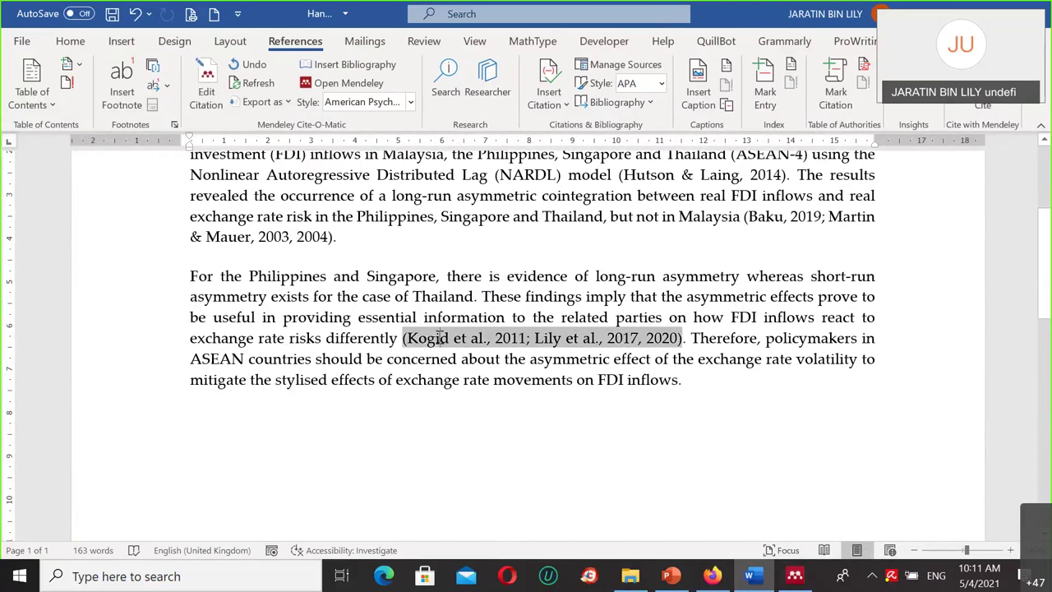
pyautogui.click(209, 82)
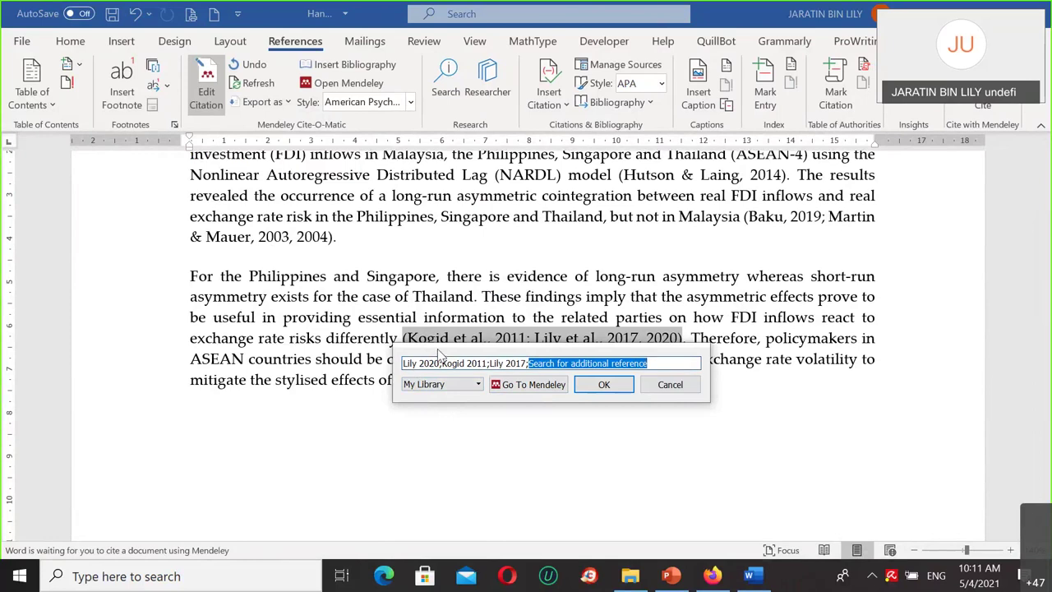
pyautogui.click(422, 399)
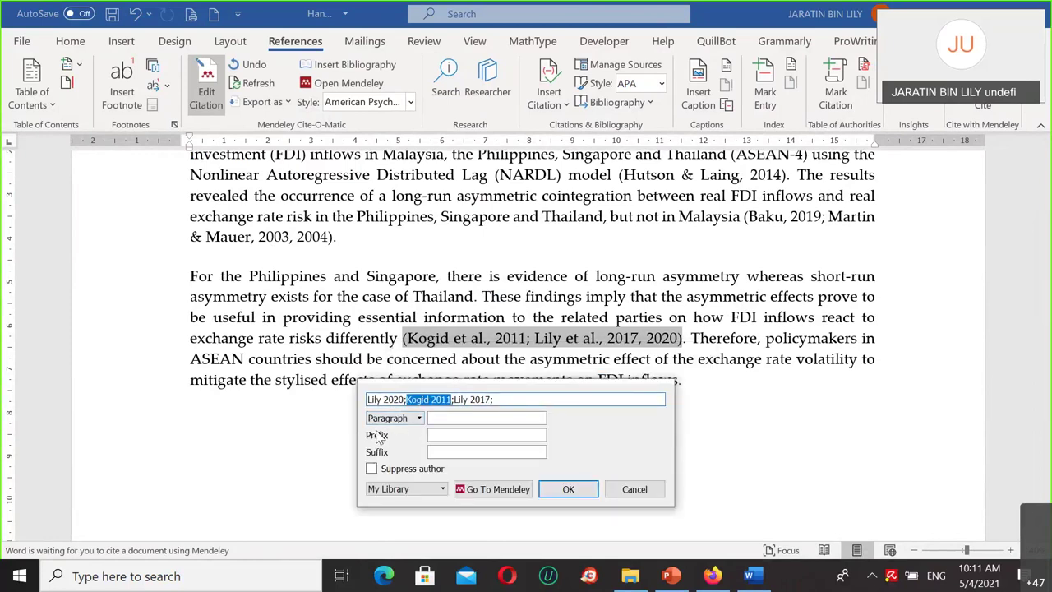
pyautogui.click(450, 454)
pyautogui.click(455, 433)
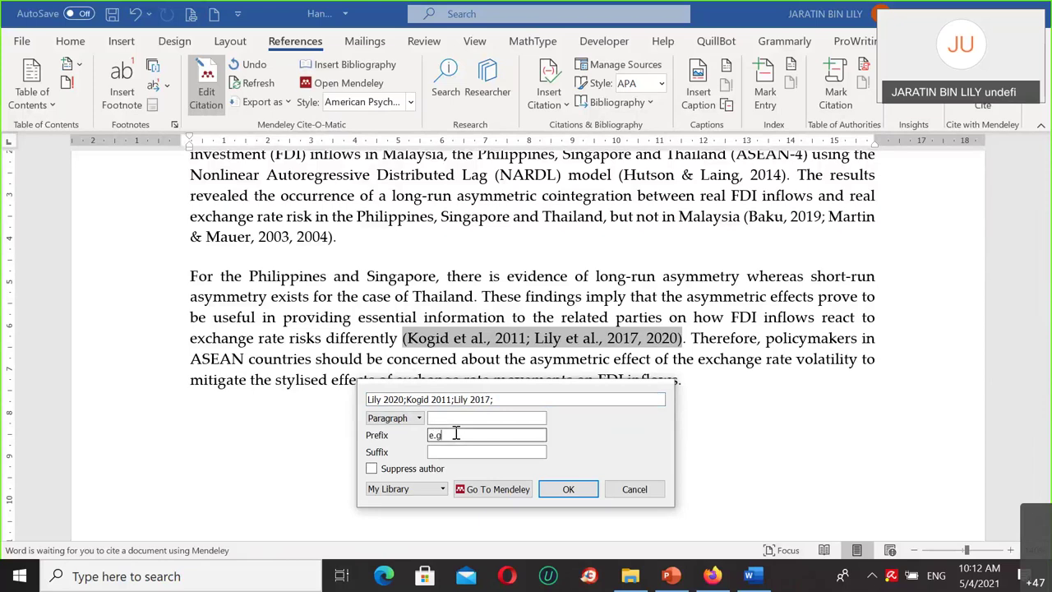
pyautogui.click(568, 491)
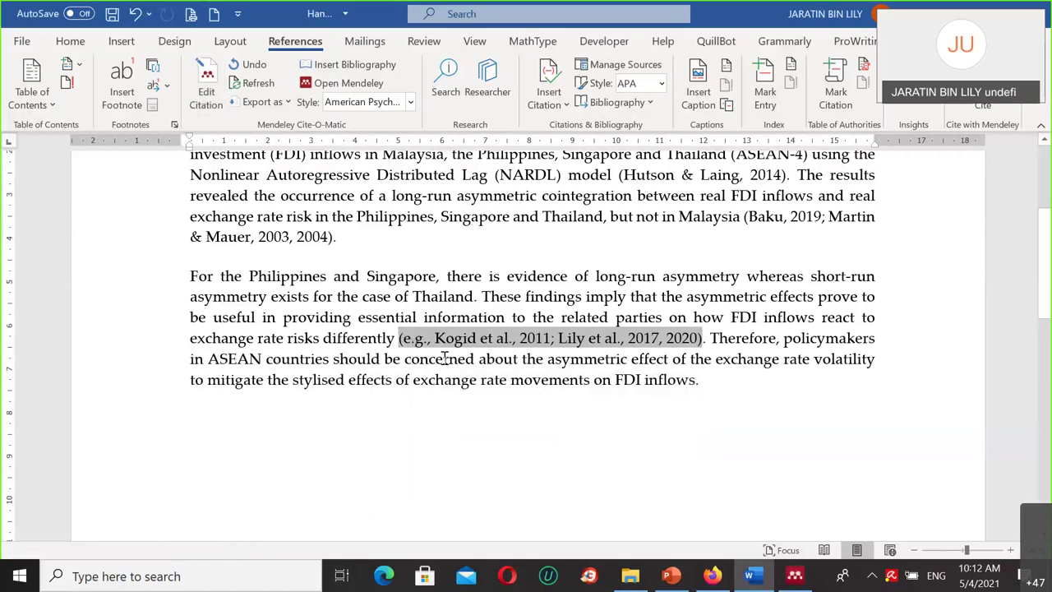
pyautogui.click(113, 18)
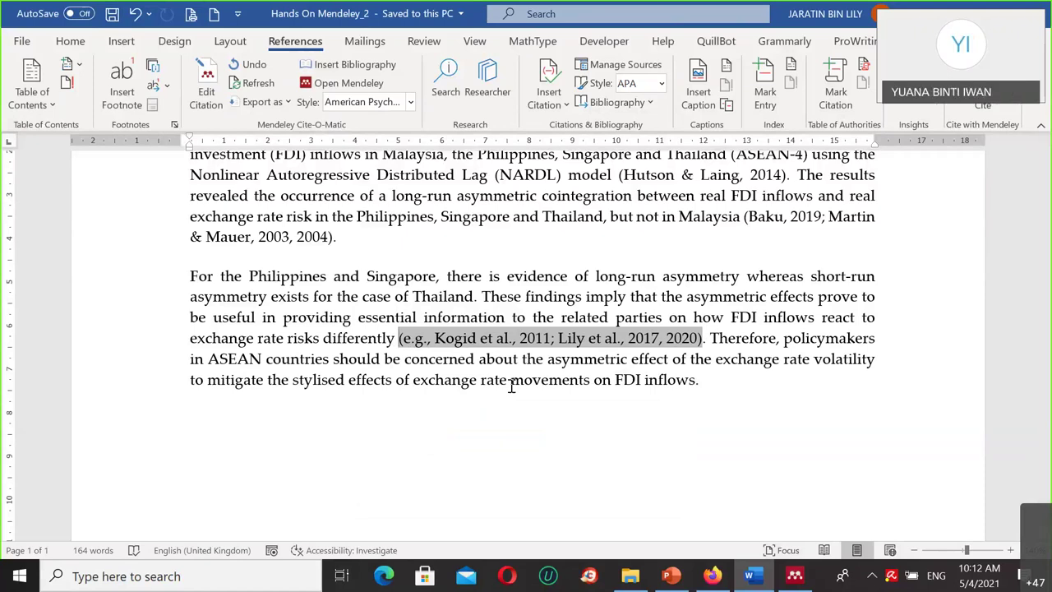
# Step: Check the in-text citation types slide in PowerPoint, return to Word and replace "Therefore" after the merged citation with "Meanwhile"
pyautogui.click(670, 576)
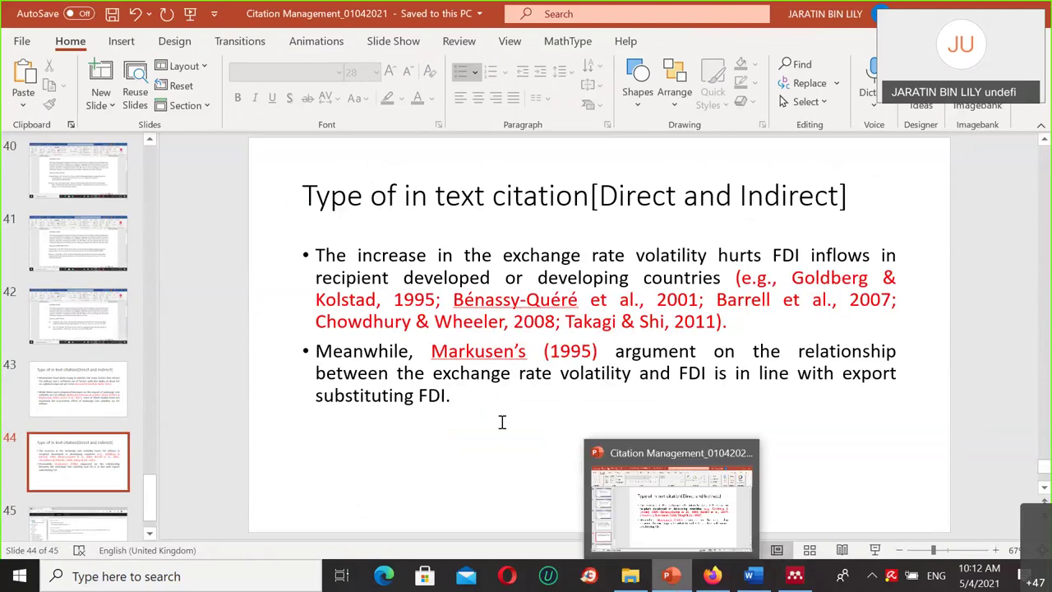
pyautogui.click(679, 575)
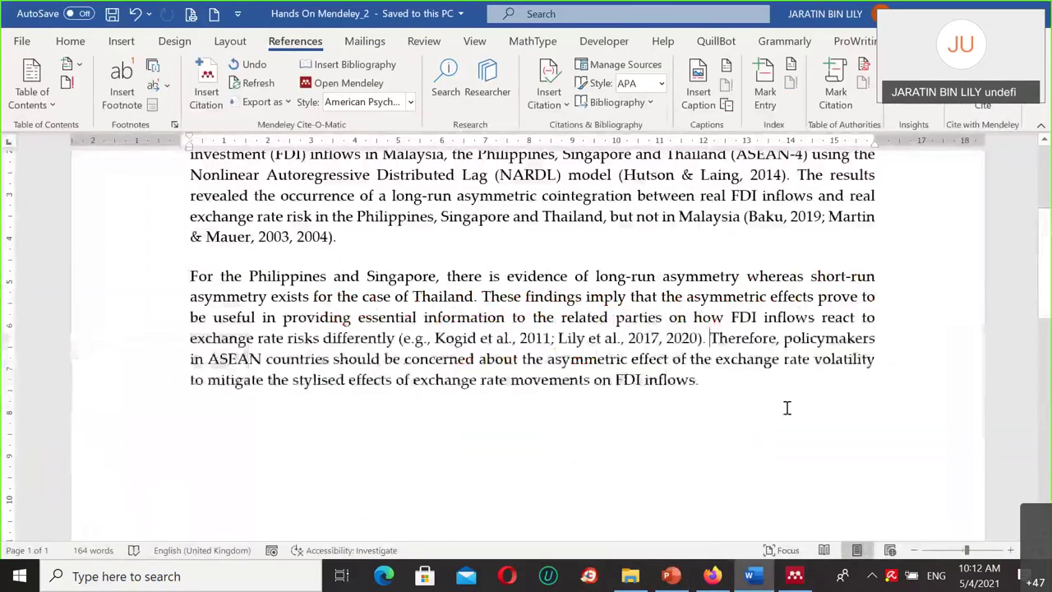
pyautogui.write('Mea')
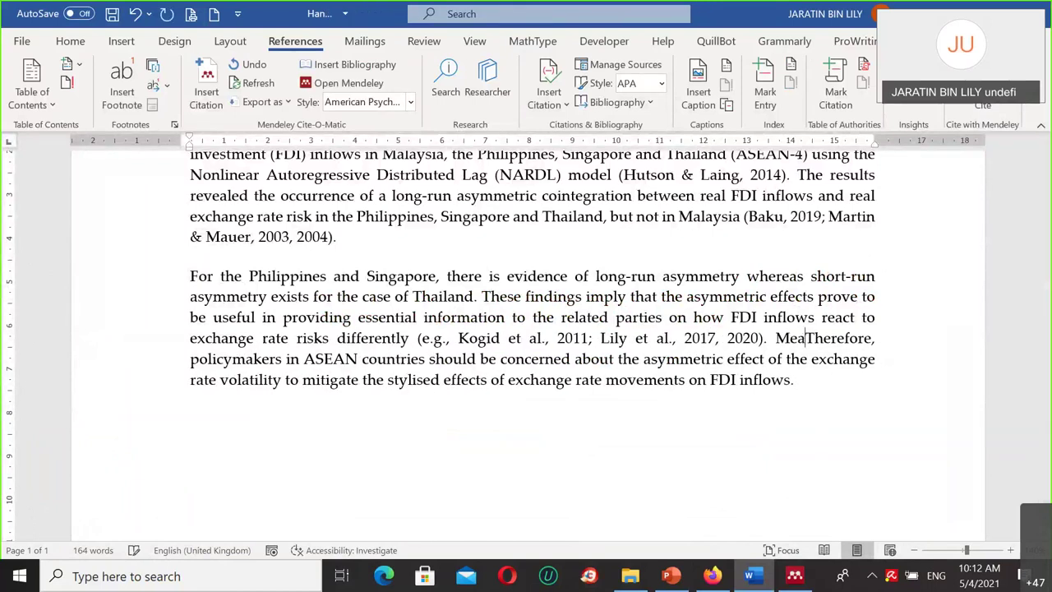
pyautogui.write('nwhi')
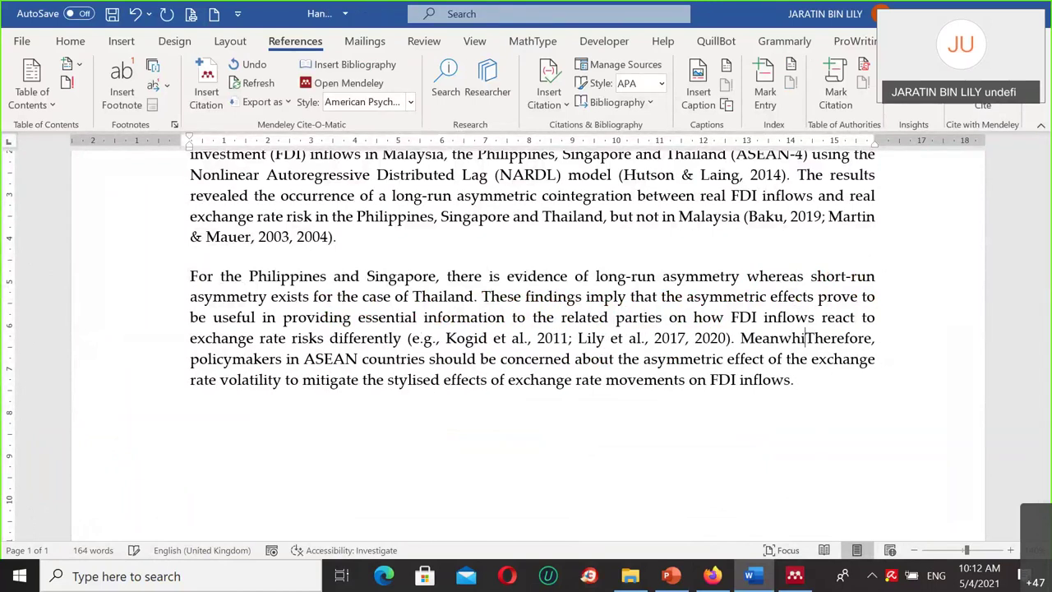
pyautogui.write('le')
pyautogui.press('Delete')
pyautogui.press('Delete')
pyautogui.press('Delete')
pyautogui.press('Delete')
pyautogui.press('Delete')
pyautogui.press('Delete')
pyautogui.press('Delete')
pyautogui.press('Delete')
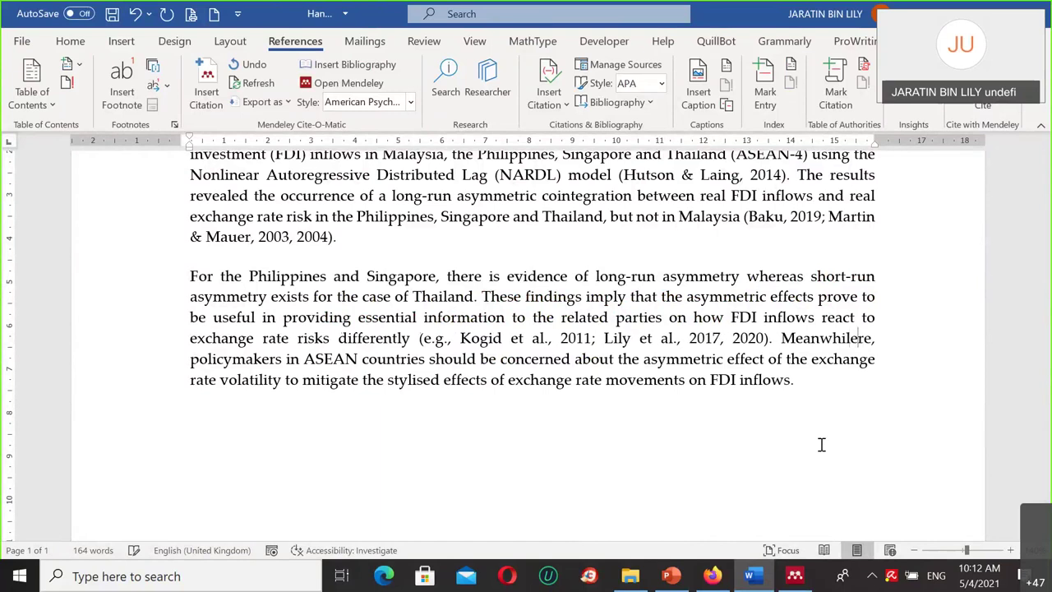
pyautogui.press('Delete')
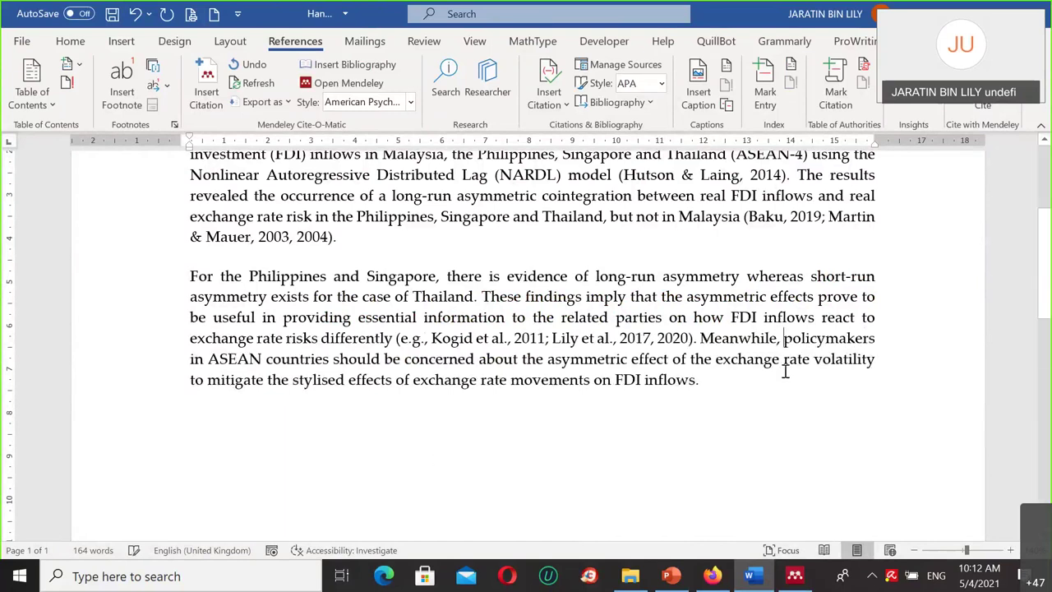
# Step: Find the 2019 paper "Oil Price Pass-Through on Inflation Revisited in Malaysia: The Role of Asymmetry" in Mendeley, check its title page and cite it after "Meanwhile,"
pyautogui.click(205, 85)
pyautogui.click(855, 385)
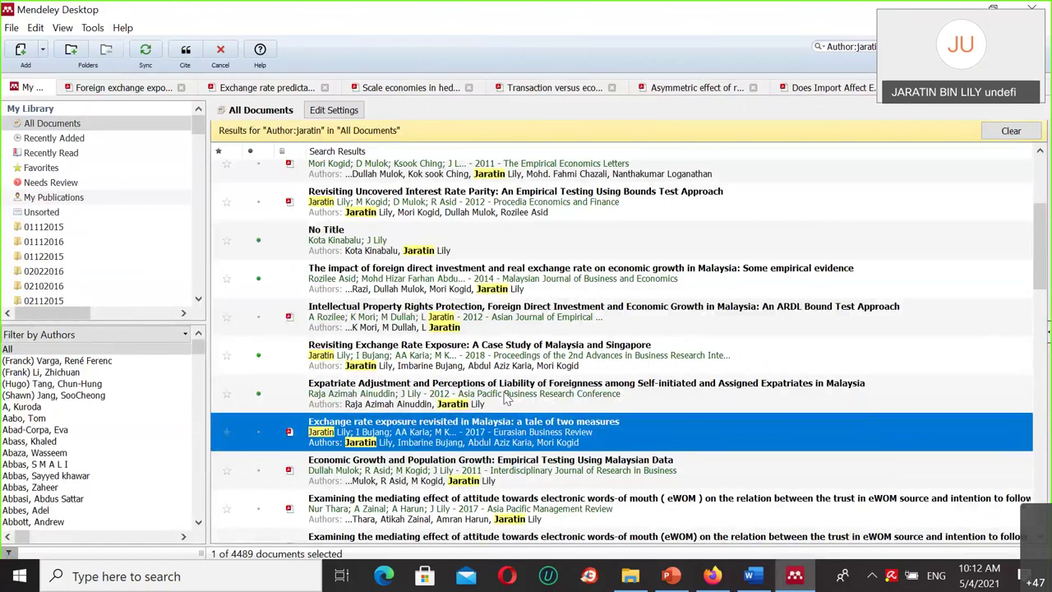
pyautogui.scroll(-4, 507, 397)
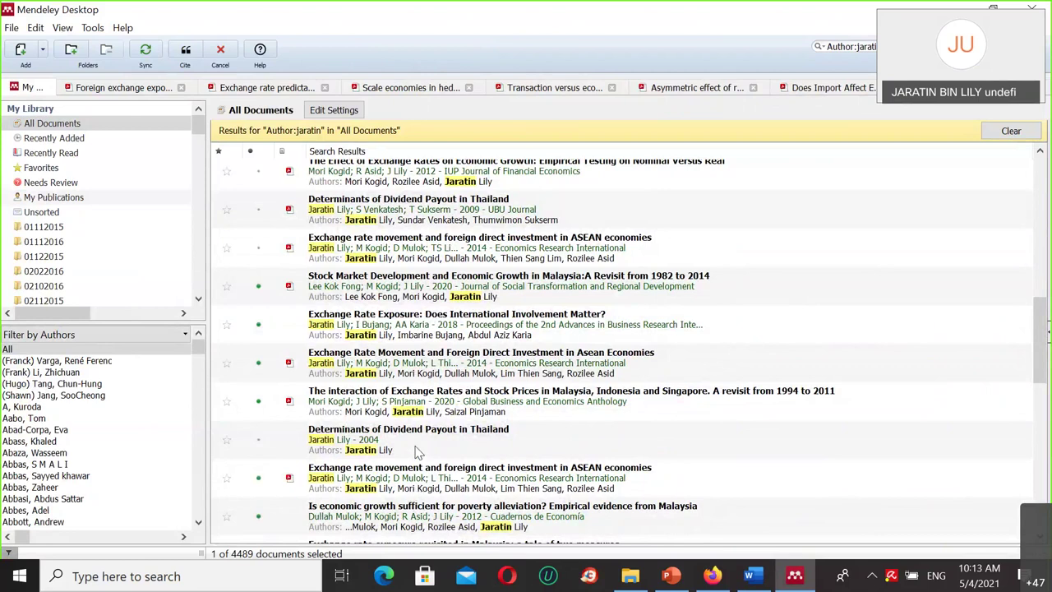
pyautogui.scroll(-5, 417, 452)
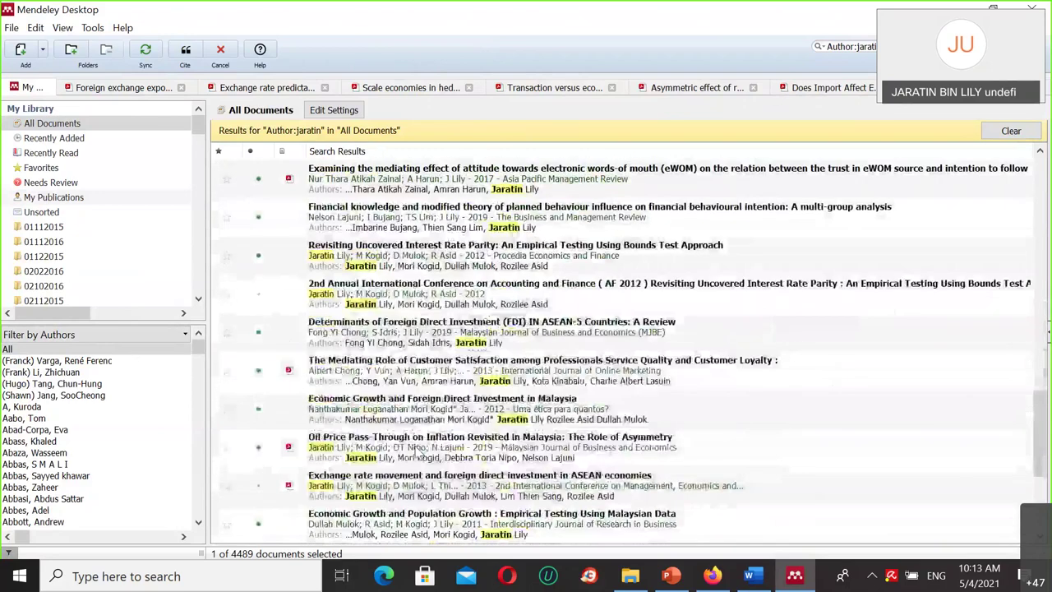
pyautogui.click(473, 452)
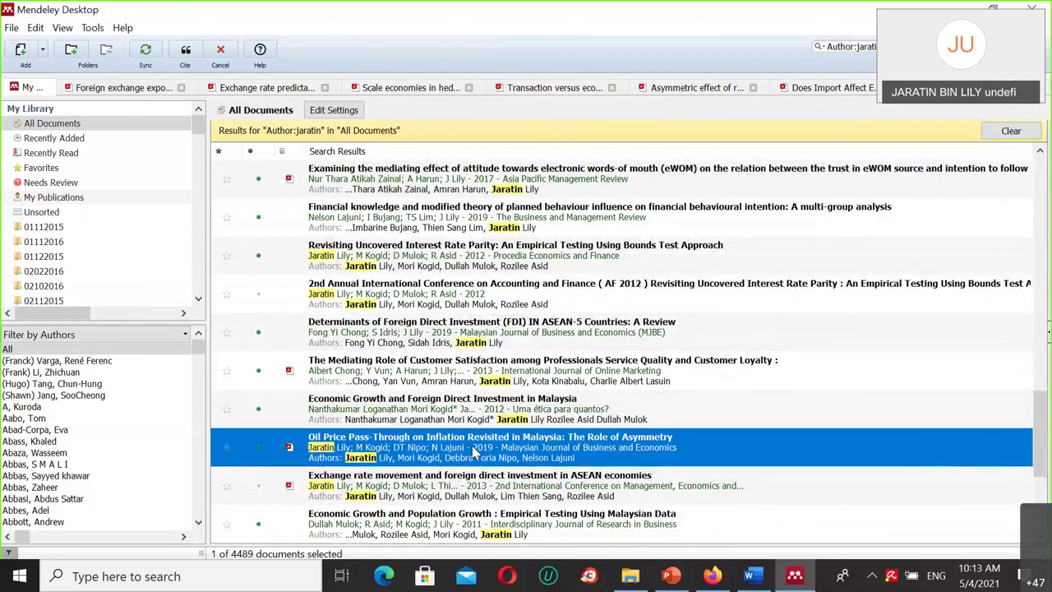
pyautogui.doubleClick(474, 452)
pyautogui.scroll(5, 608, 304)
pyautogui.scroll(15, 608, 304)
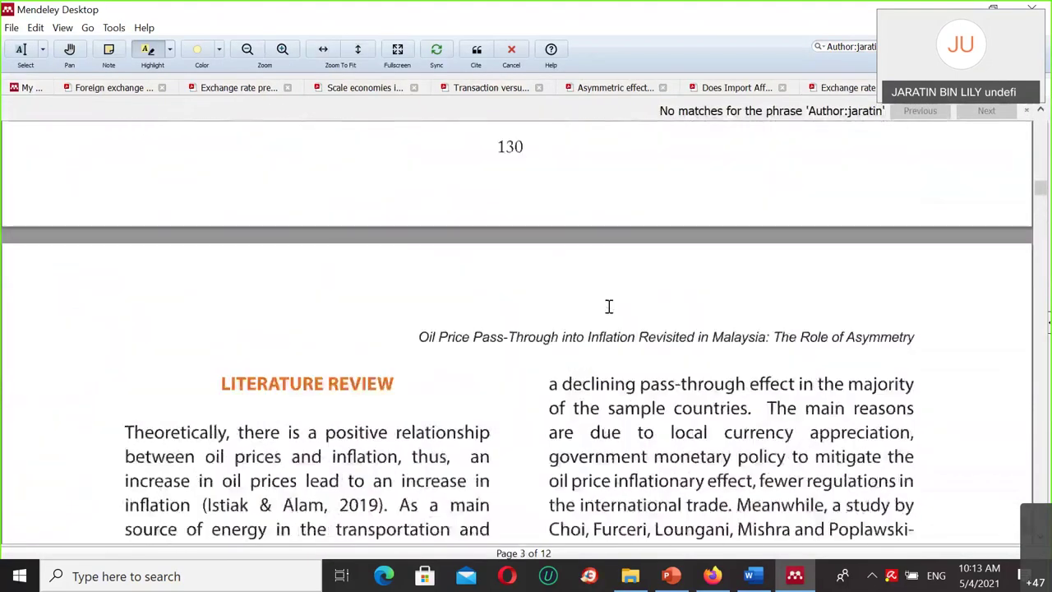
pyautogui.scroll(10, 609, 306)
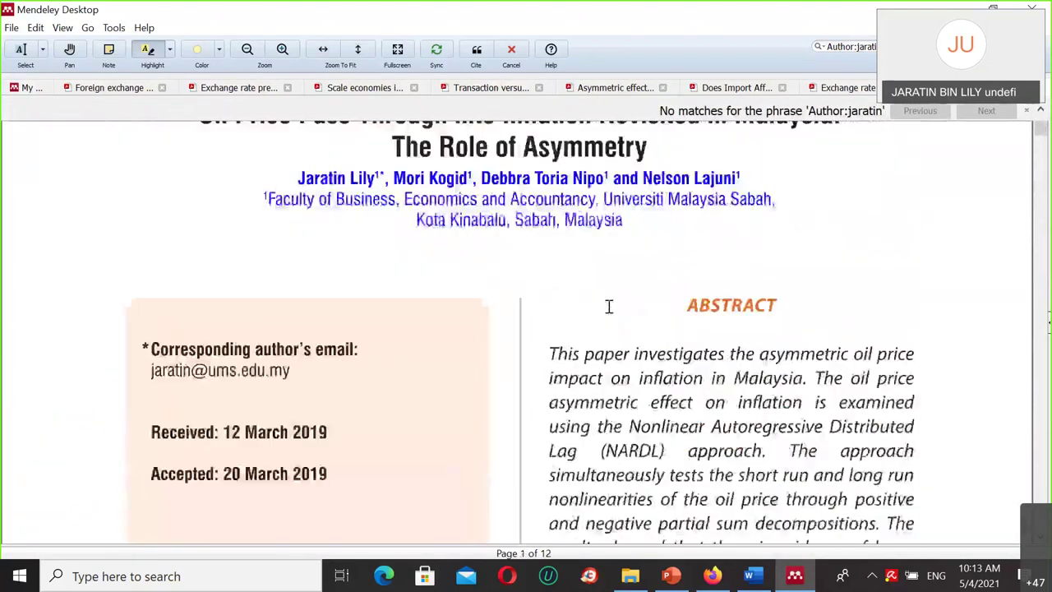
pyautogui.scroll(3, 608, 305)
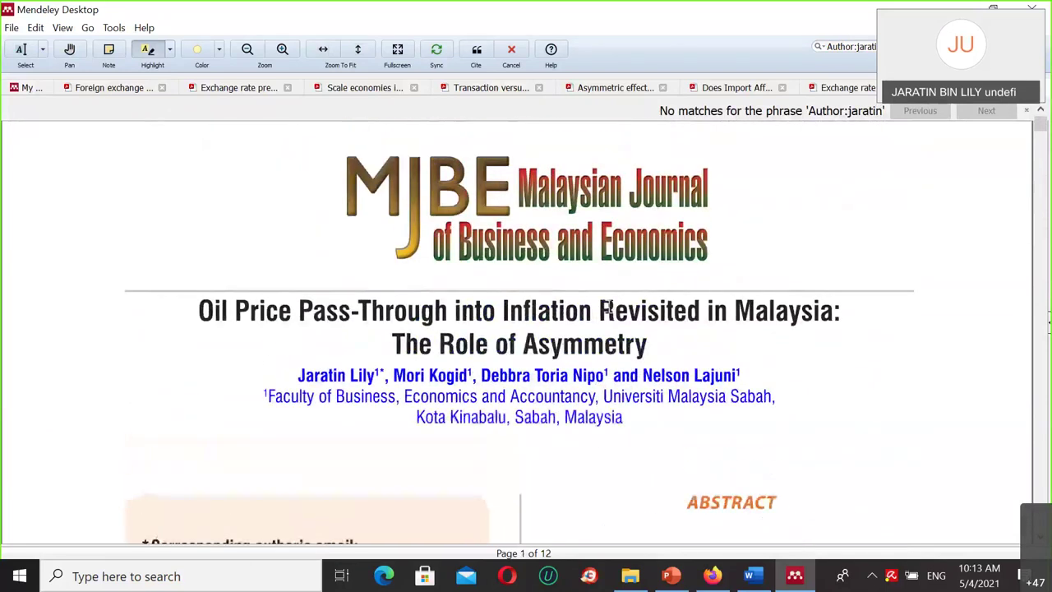
pyautogui.click(477, 52)
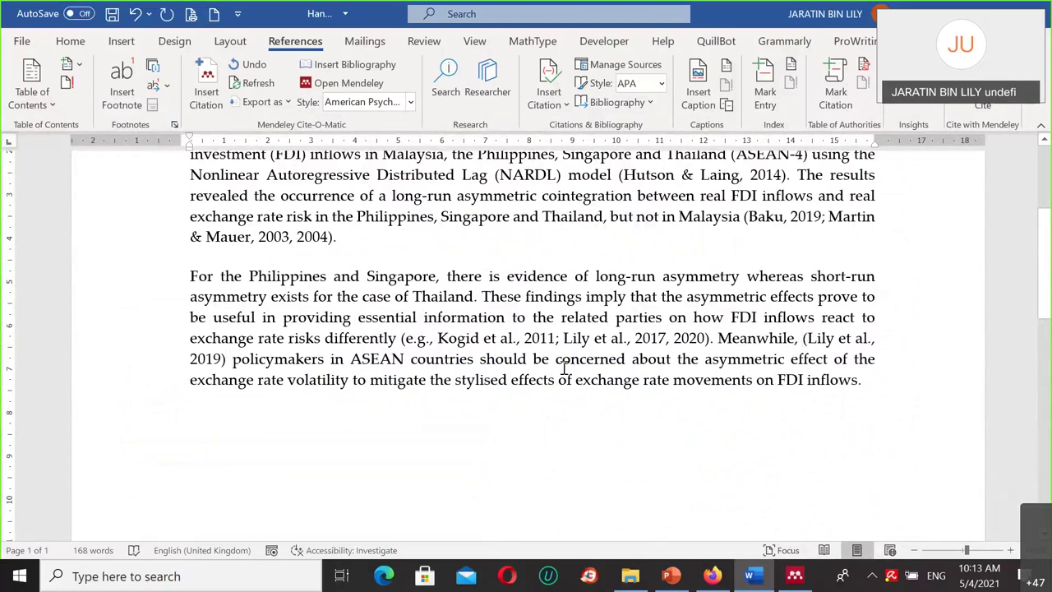
# Step: Write the first author's surname followed by "et al.,'s" in front of the 2019 citation
pyautogui.write('Lily')
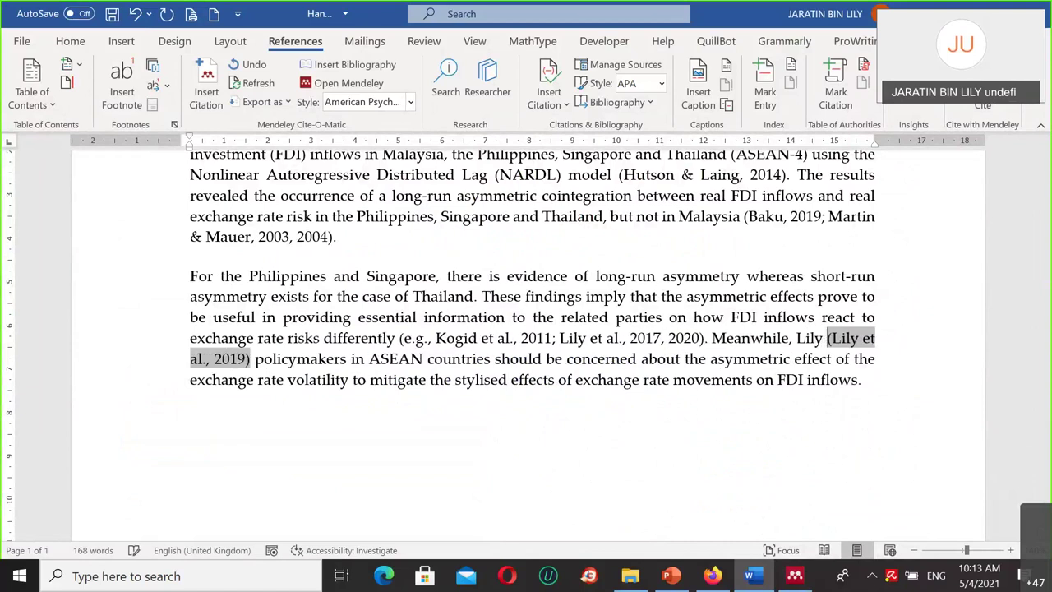
pyautogui.write(" et al, 's")
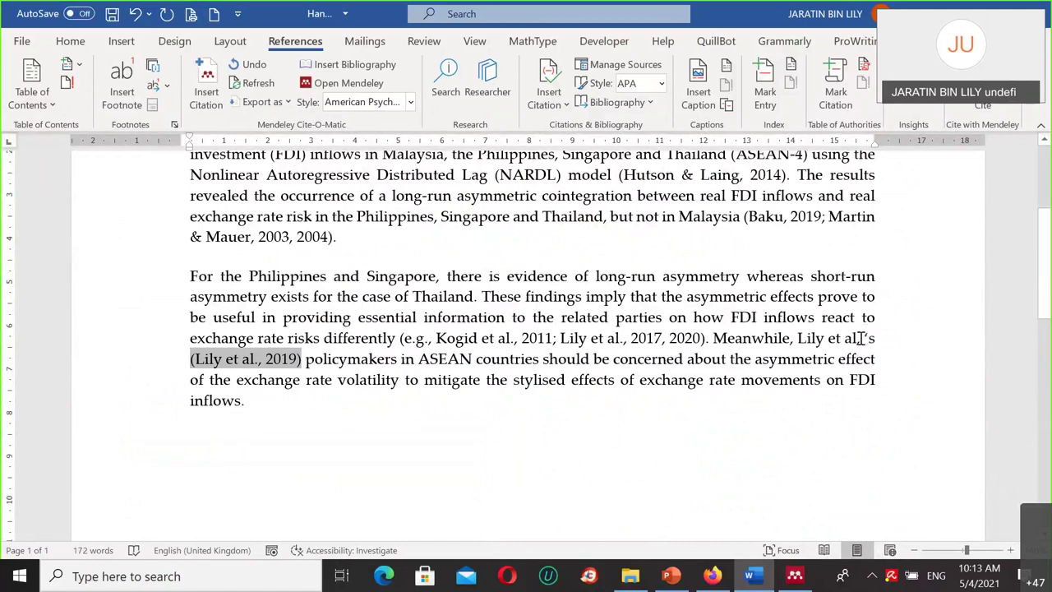
# Step: Shorten the author text before the 2019 citation to end in "et al." and insert "argue that" after the citation
pyautogui.click(860, 338)
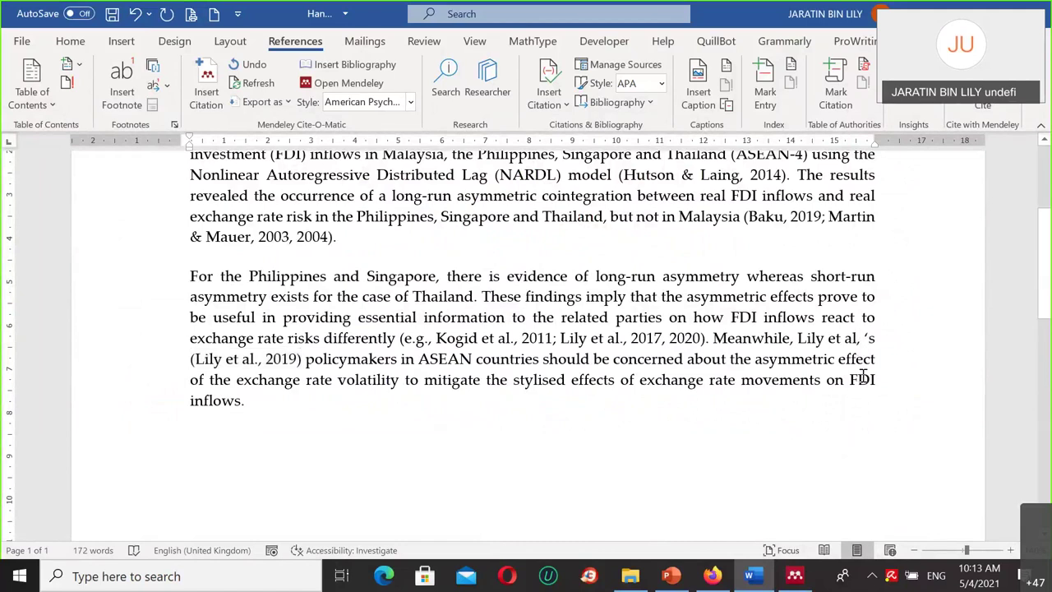
pyautogui.press('BackSpace')
pyautogui.press('BackSpace')
pyautogui.press('BackSpace')
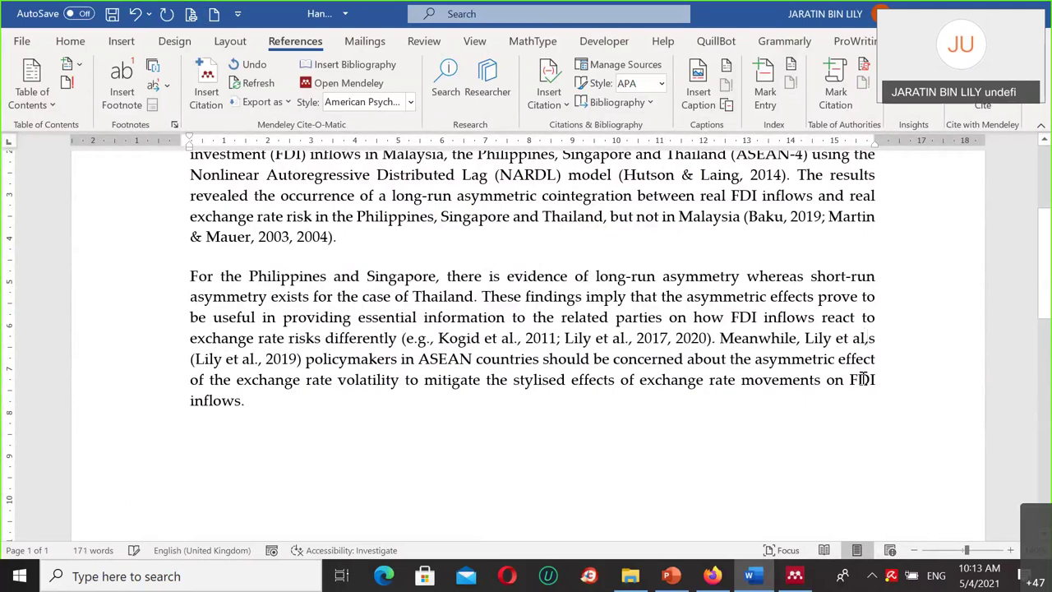
pyautogui.press('Delete')
pyautogui.write(',')
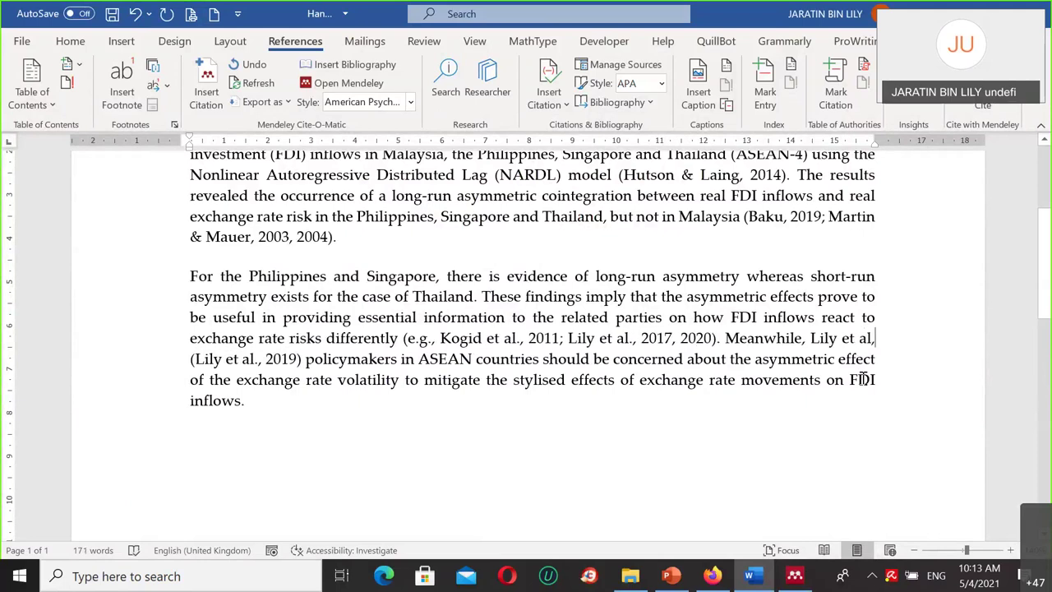
pyautogui.press('BackSpace')
pyautogui.write('., 2019) argue trh')
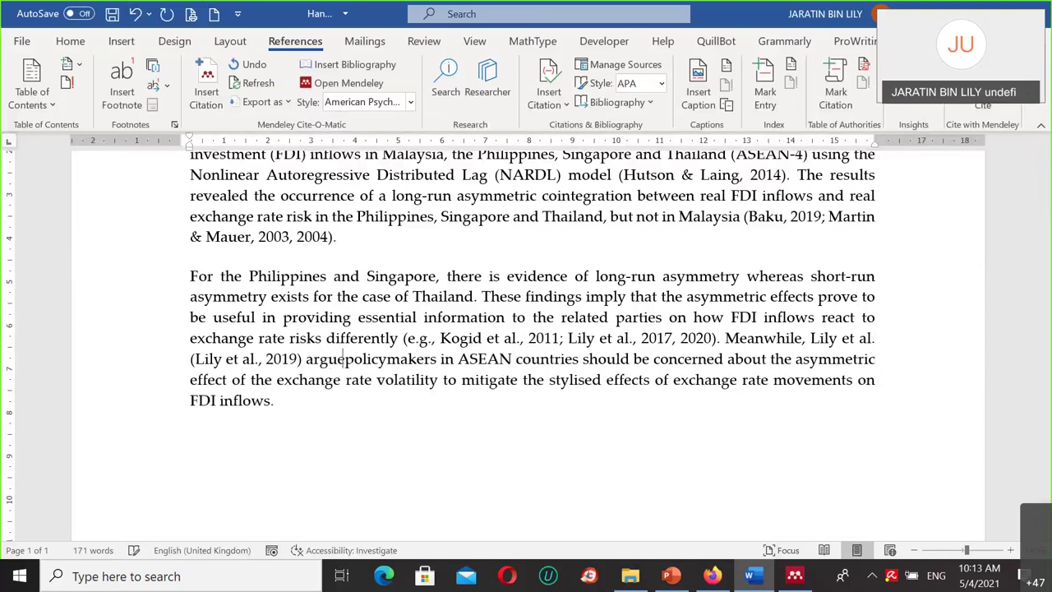
pyautogui.press('BackSpace')
pyautogui.press('BackSpace')
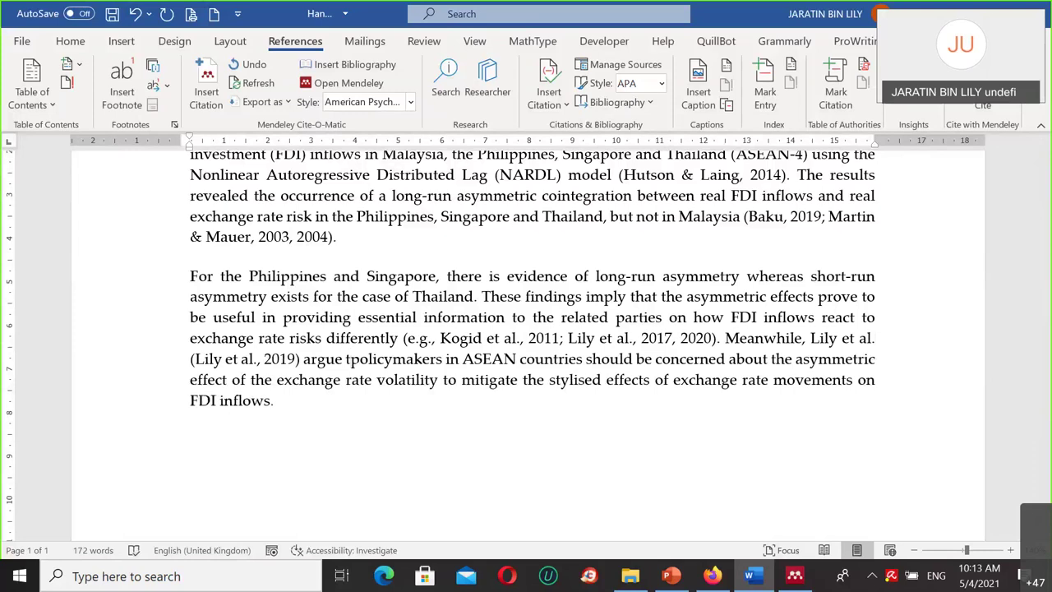
pyautogui.write('hat')
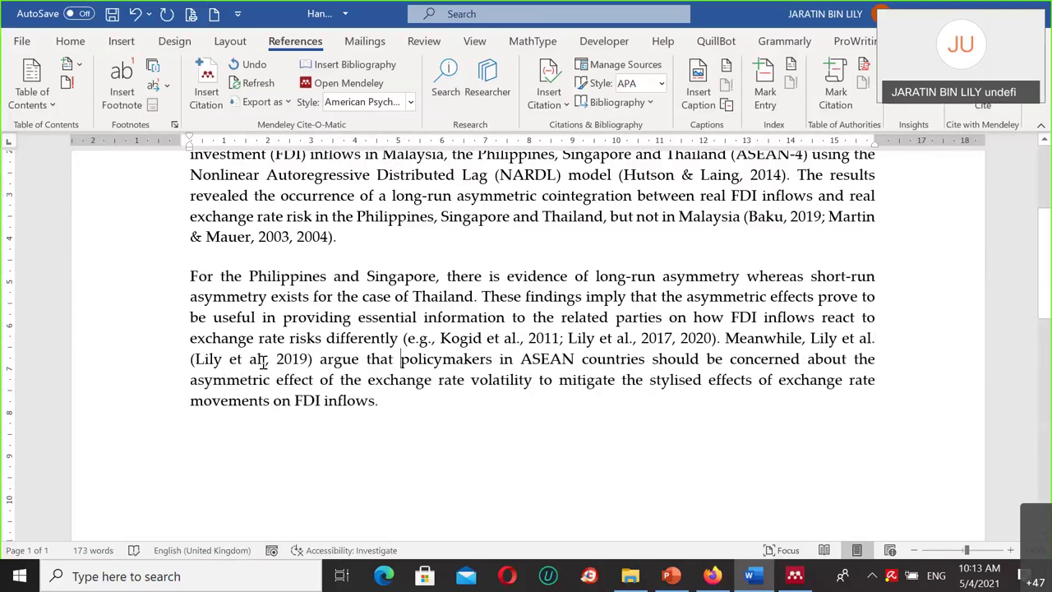
# Step: Check the example slide in PowerPoint, return to Word and suppress the author in the 2019 citation after "Meanwhile,"
pyautogui.click(263, 361)
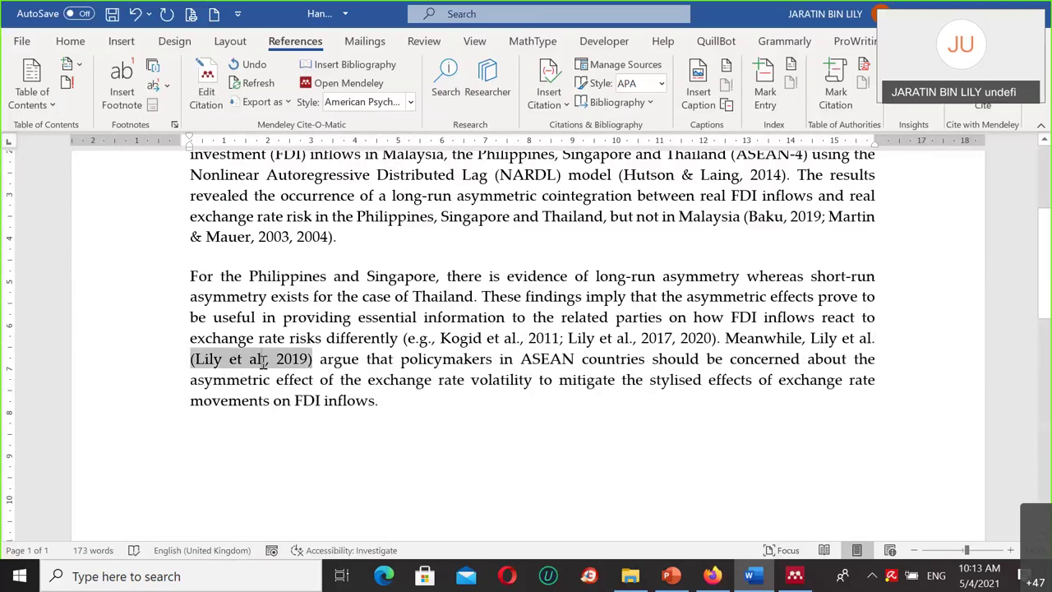
pyautogui.click(672, 573)
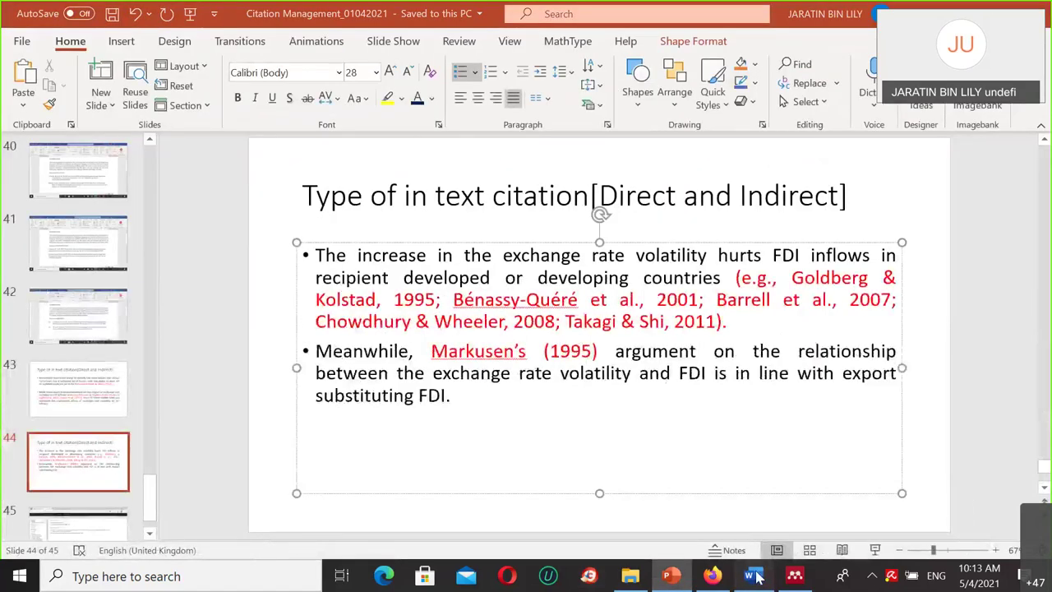
pyautogui.click(754, 577)
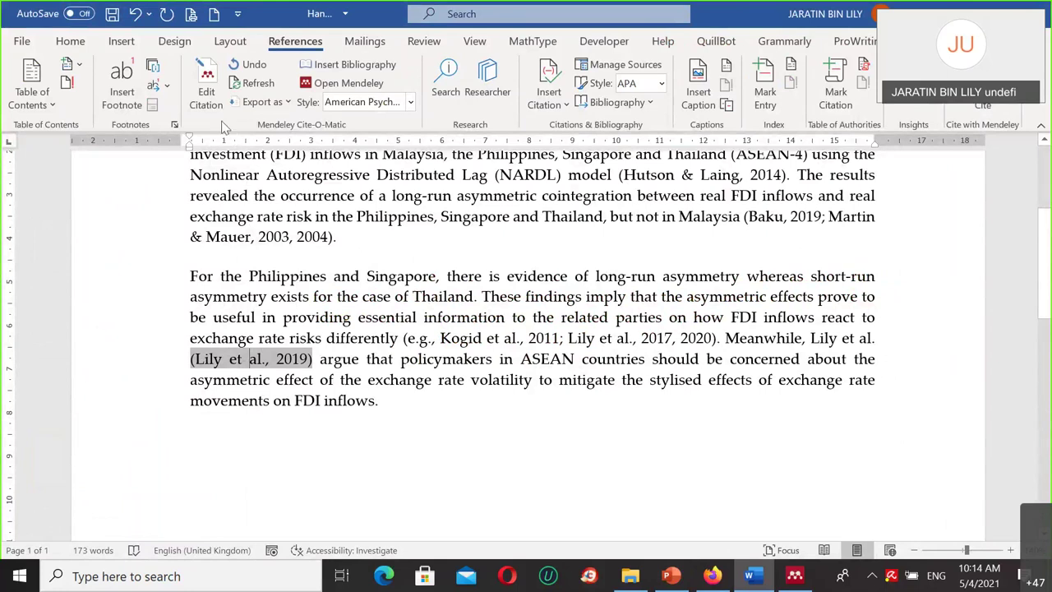
pyautogui.click(208, 90)
pyautogui.click(224, 385)
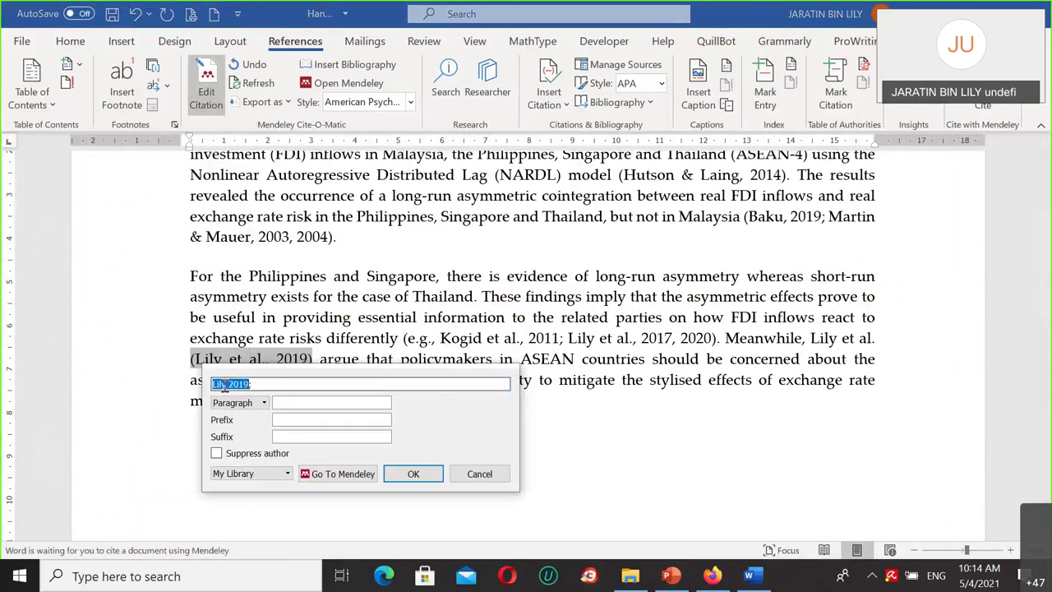
pyautogui.click(217, 453)
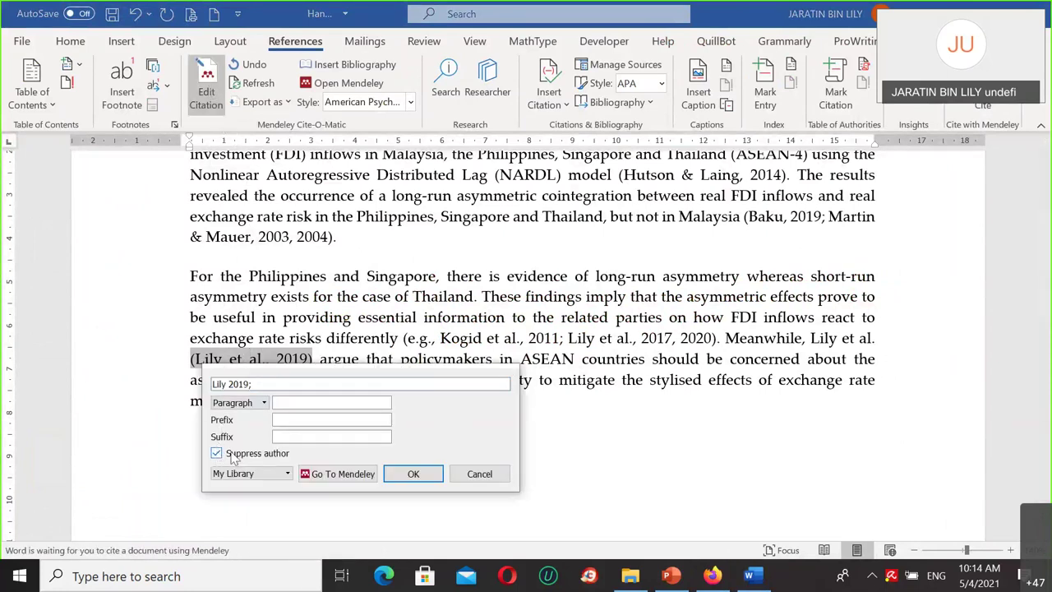
pyautogui.click(414, 474)
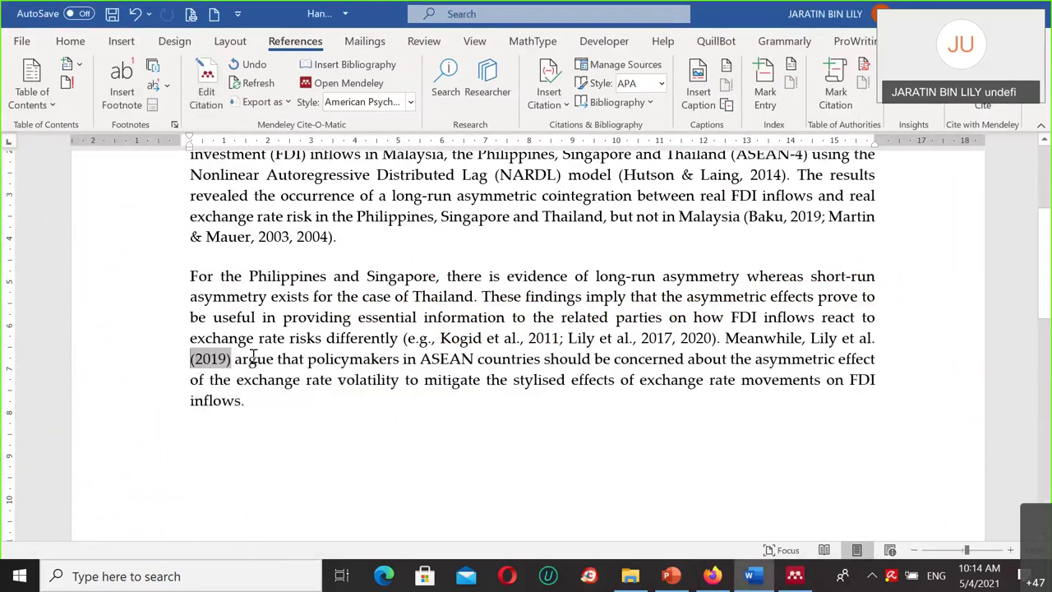
# Step: Colour the 2014 citation after "(NARDL) model" in the first paragraph red
pyautogui.scroll(1, 583, 319)
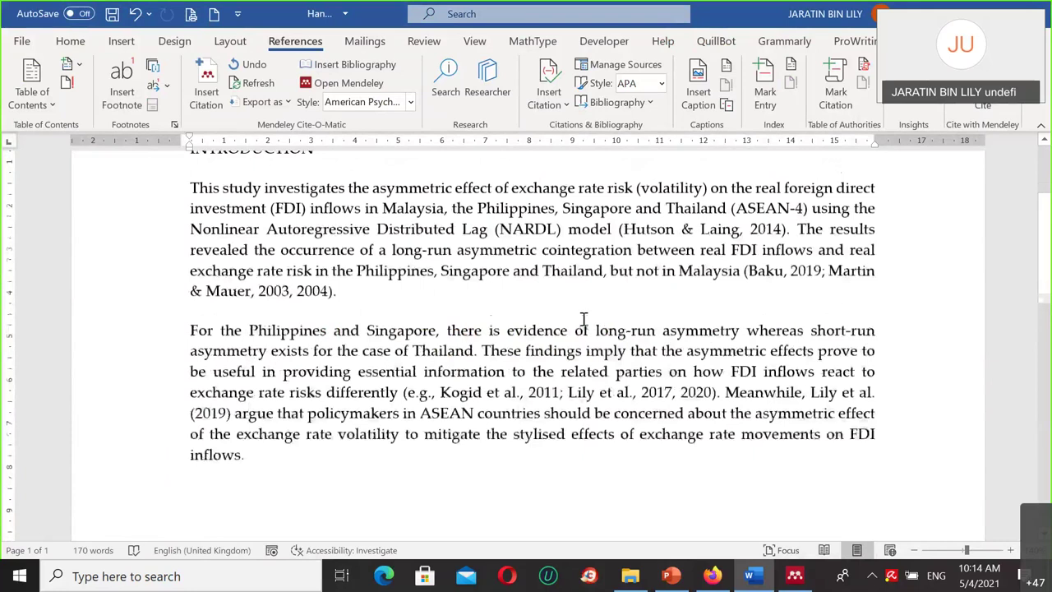
pyautogui.scroll(1, 583, 319)
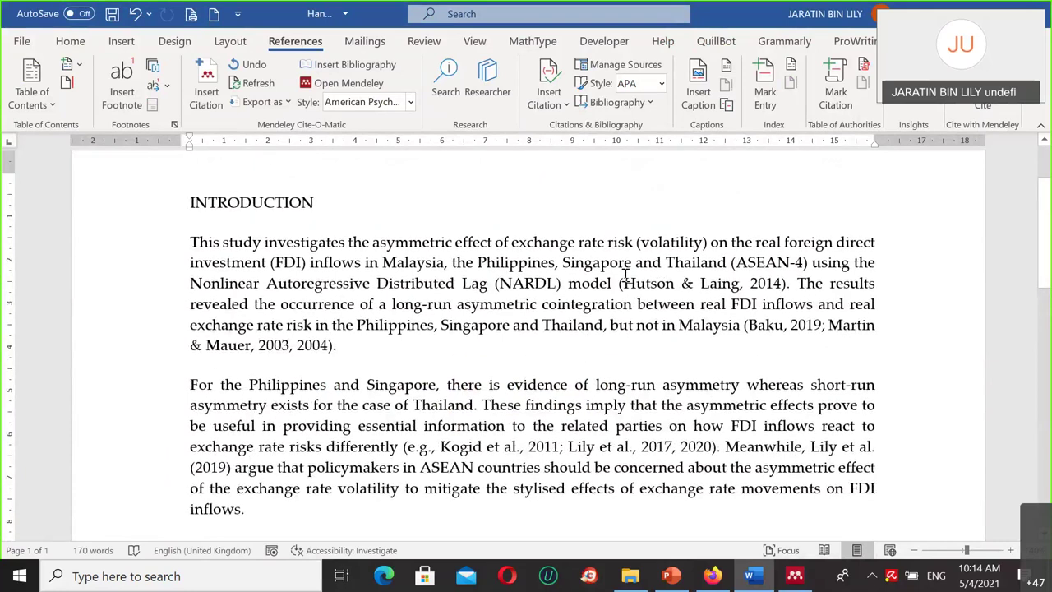
pyautogui.moveTo(618, 283); pyautogui.dragTo(796, 282)
pyautogui.click(70, 41)
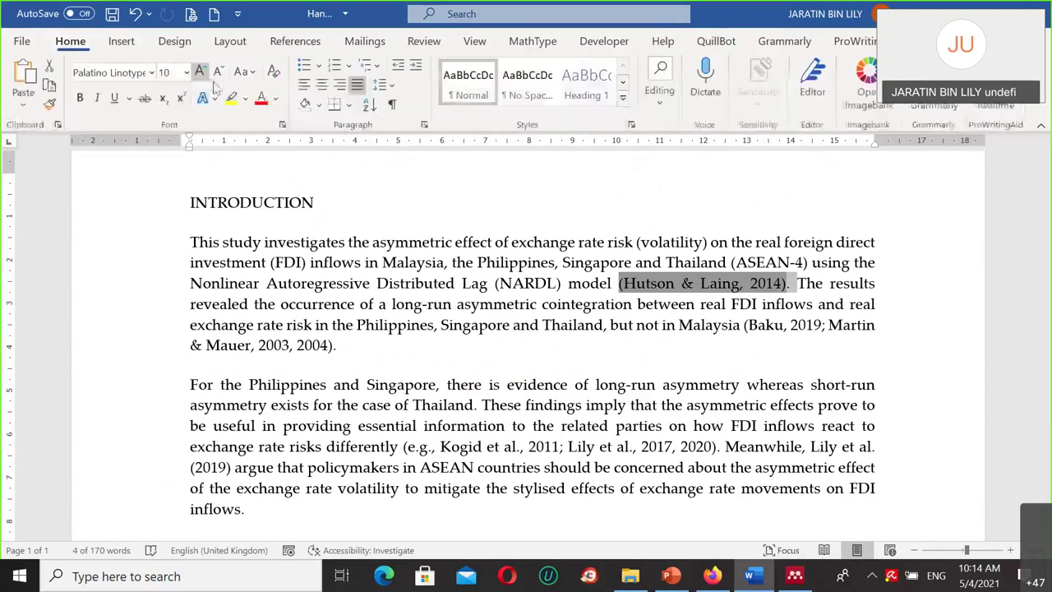
pyautogui.click(263, 100)
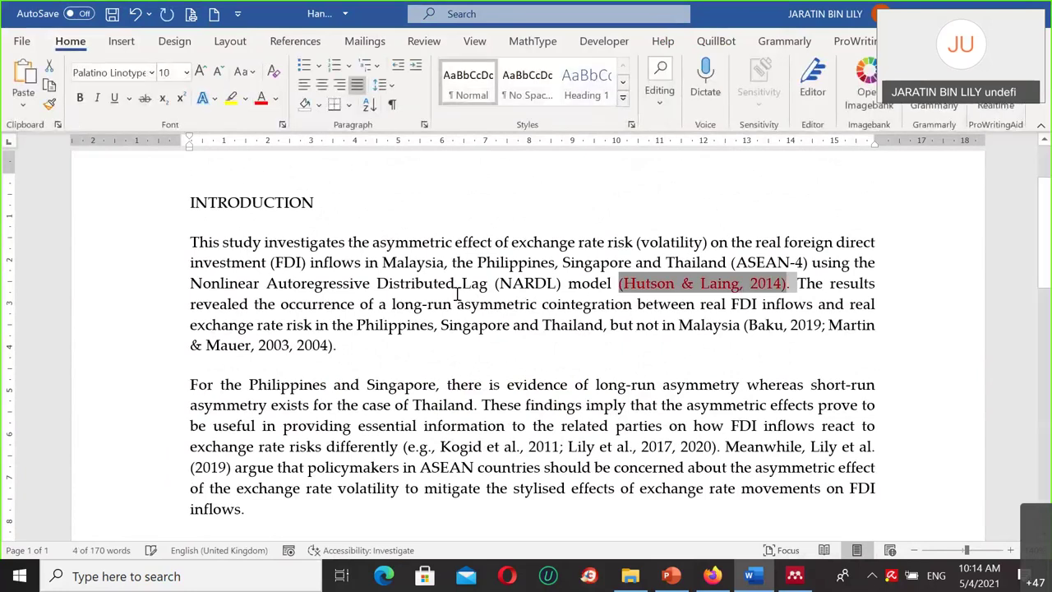
# Step: Try to colour the merged citation after "but not in Malaysia" red
pyautogui.click(755, 337)
pyautogui.moveTo(756, 337); pyautogui.dragTo(757, 340)
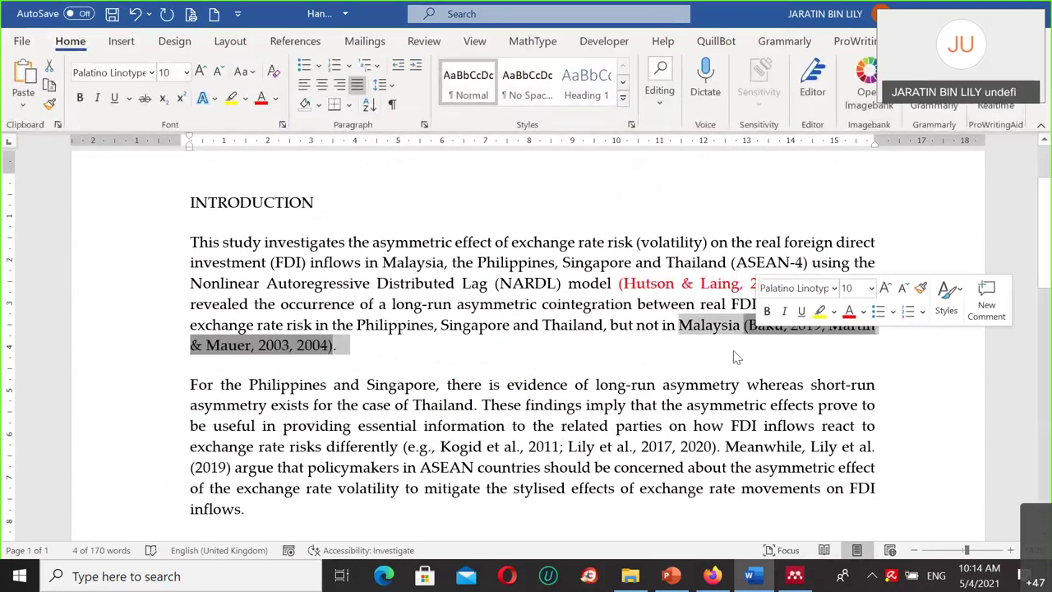
pyautogui.click(743, 325)
pyautogui.moveTo(743, 325); pyautogui.dragTo(333, 345)
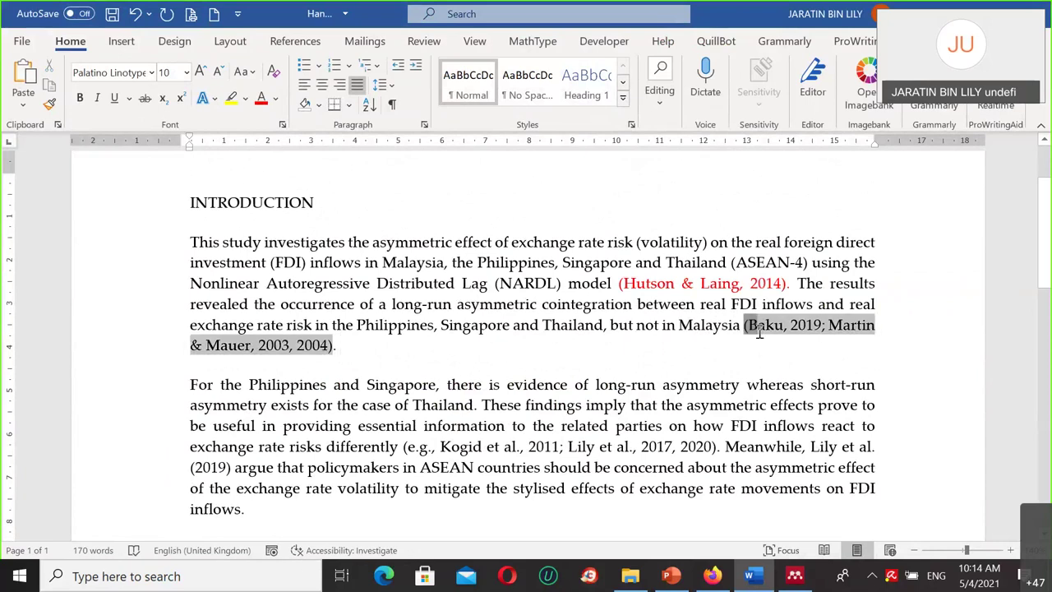
# Step: Colour the 2019 author-in-sentence citation and the merged "e.g.," citation in the second paragraph red and save the document
pyautogui.scroll(-2, 800, 375)
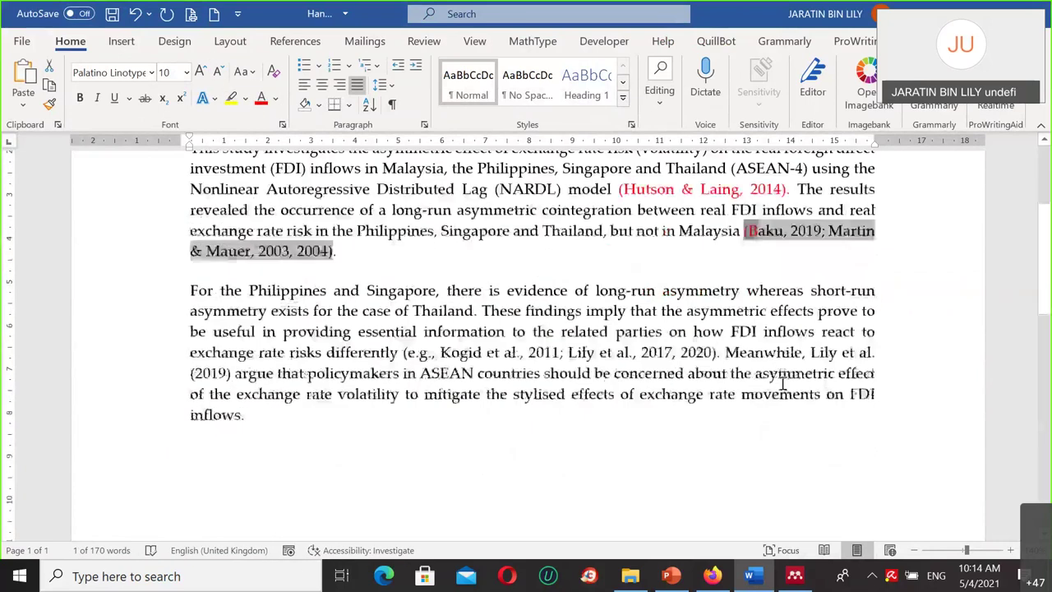
pyautogui.moveTo(812, 339); pyautogui.dragTo(212, 359)
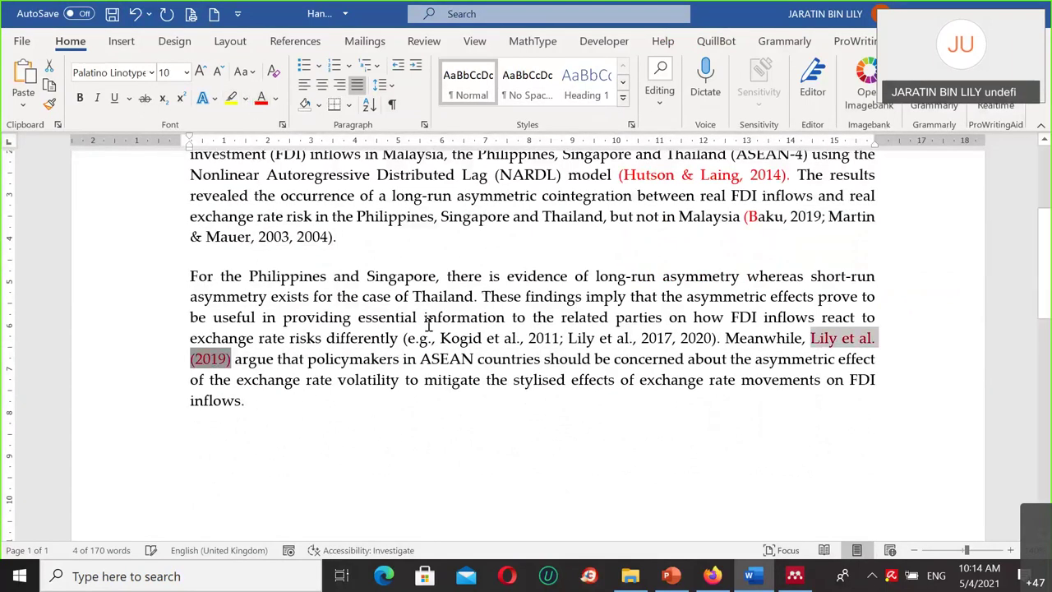
pyautogui.moveTo(399, 337); pyautogui.dragTo(718, 340)
pyautogui.click(261, 98)
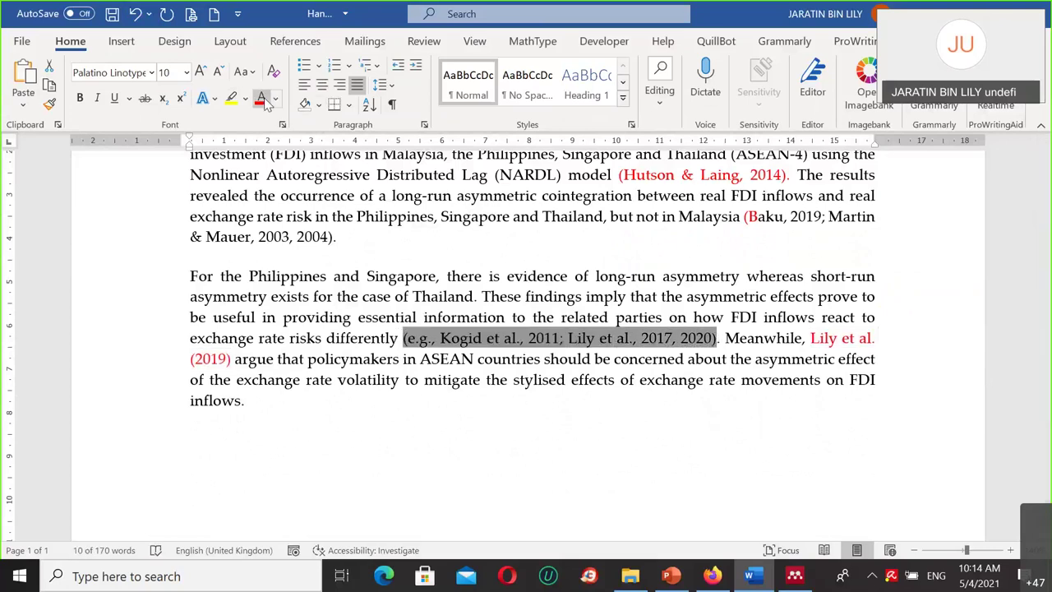
pyautogui.scroll(2, 454, 427)
pyautogui.scroll(2, 507, 251)
pyautogui.scroll(-4, 512, 249)
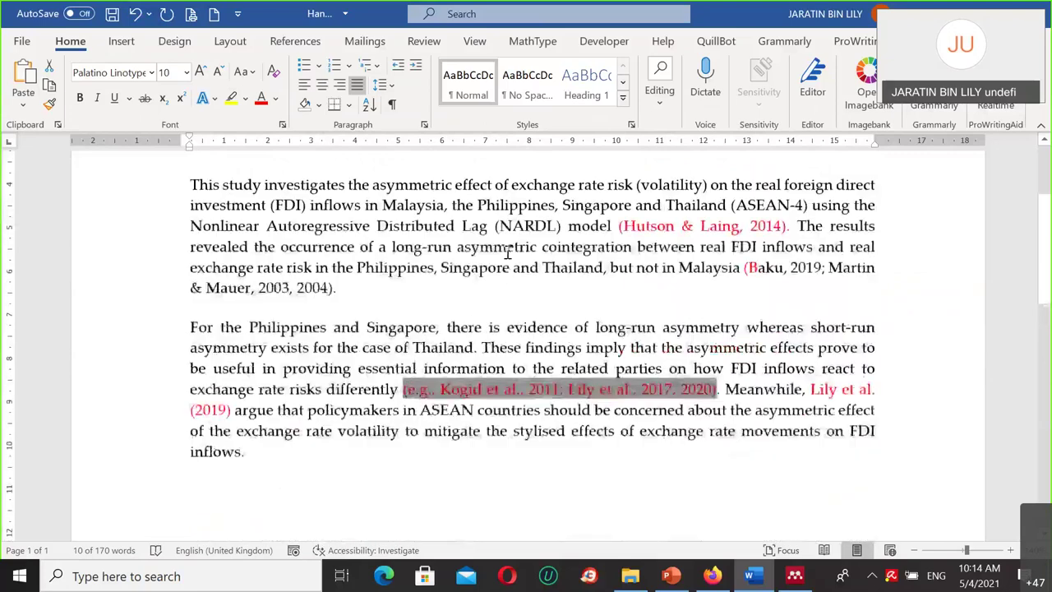
pyautogui.scroll(1, 500, 255)
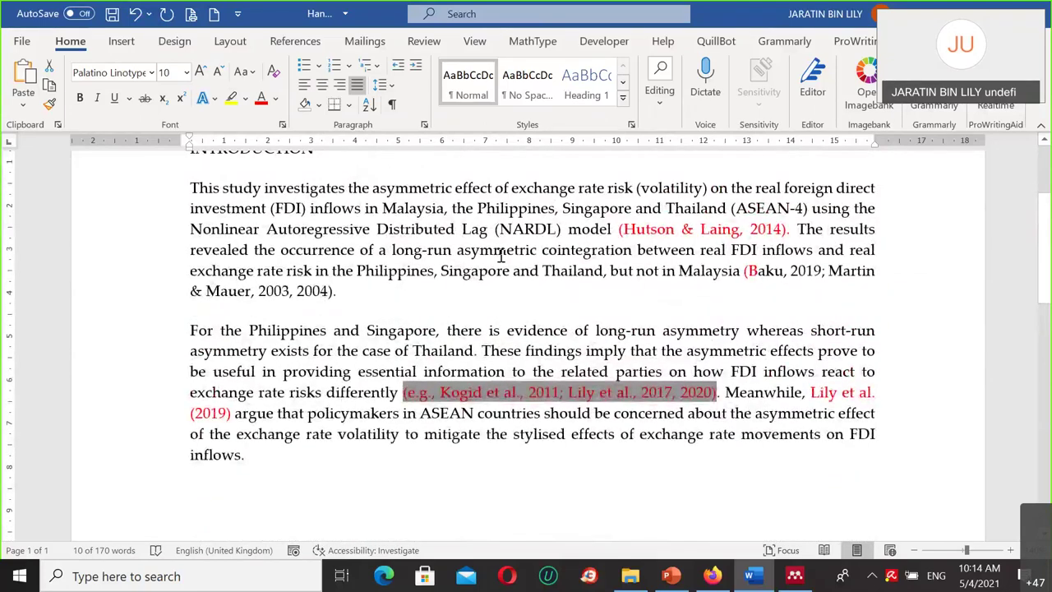
pyautogui.click(111, 13)
# Step: Write a "References" heading below the last paragraph, start a new line under it and save the document
pyautogui.click(191, 476)
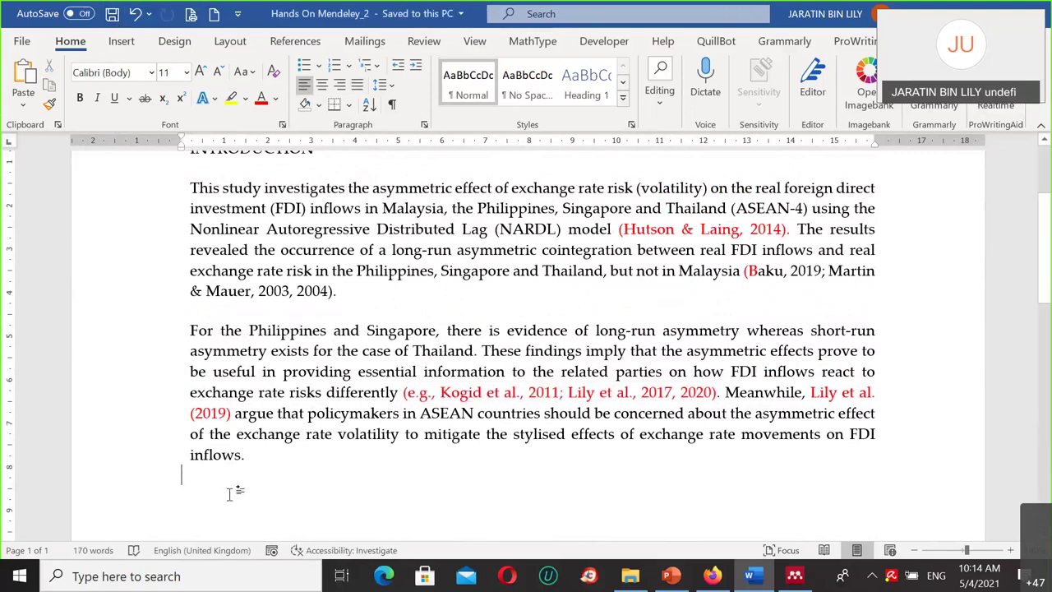
pyautogui.write('Refe')
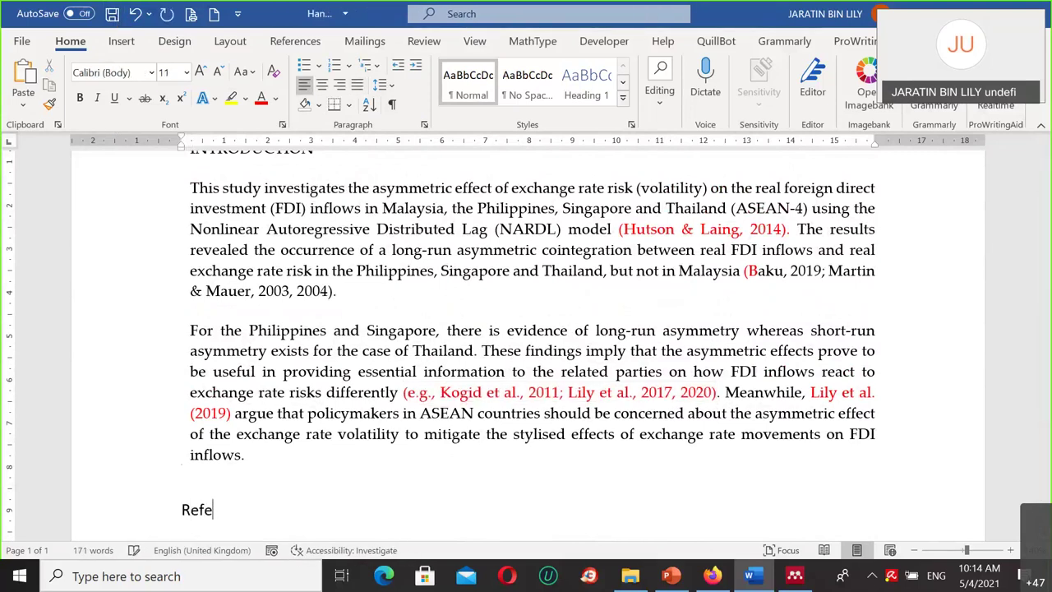
pyautogui.write('r3ence\\')
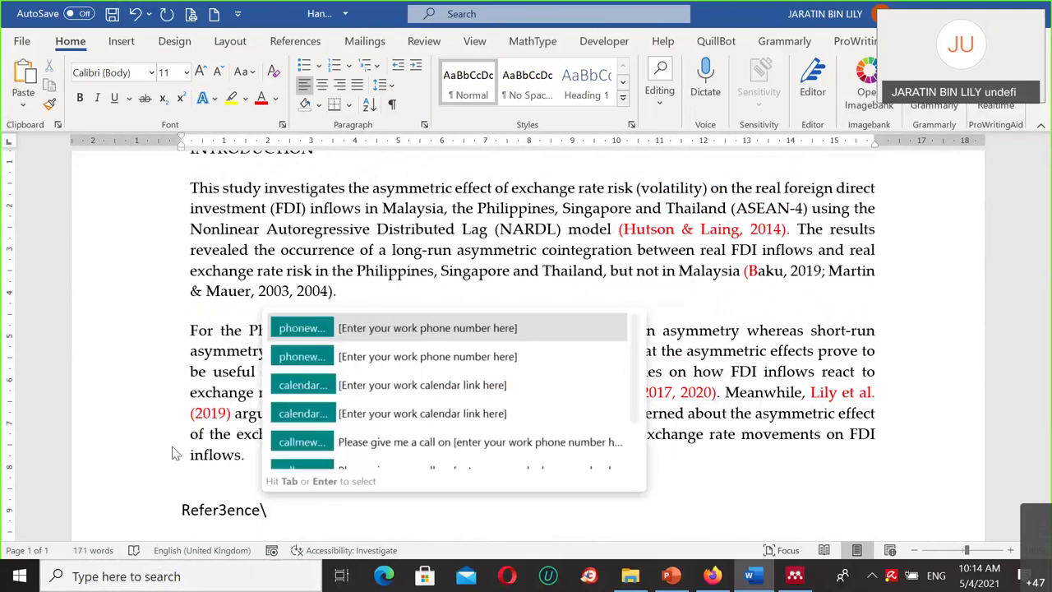
pyautogui.press('Escape')
pyautogui.press('BackSpace')
pyautogui.press('BackSpace')
pyautogui.press('BackSpace')
pyautogui.press('BackSpace')
pyautogui.press('BackSpace')
pyautogui.press('BackSpace')
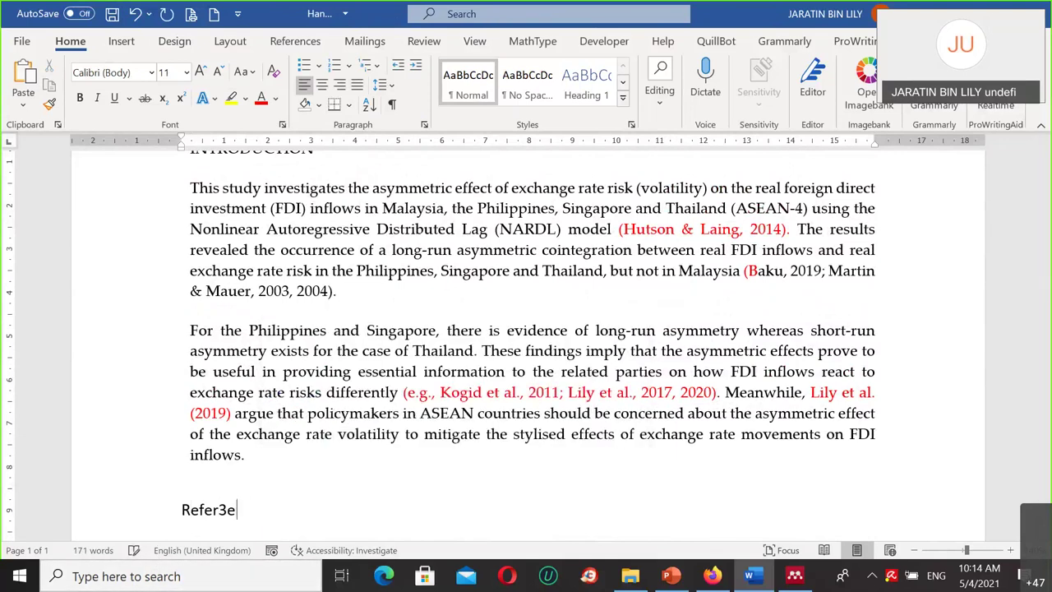
pyautogui.write('ences')
pyautogui.press('Return')
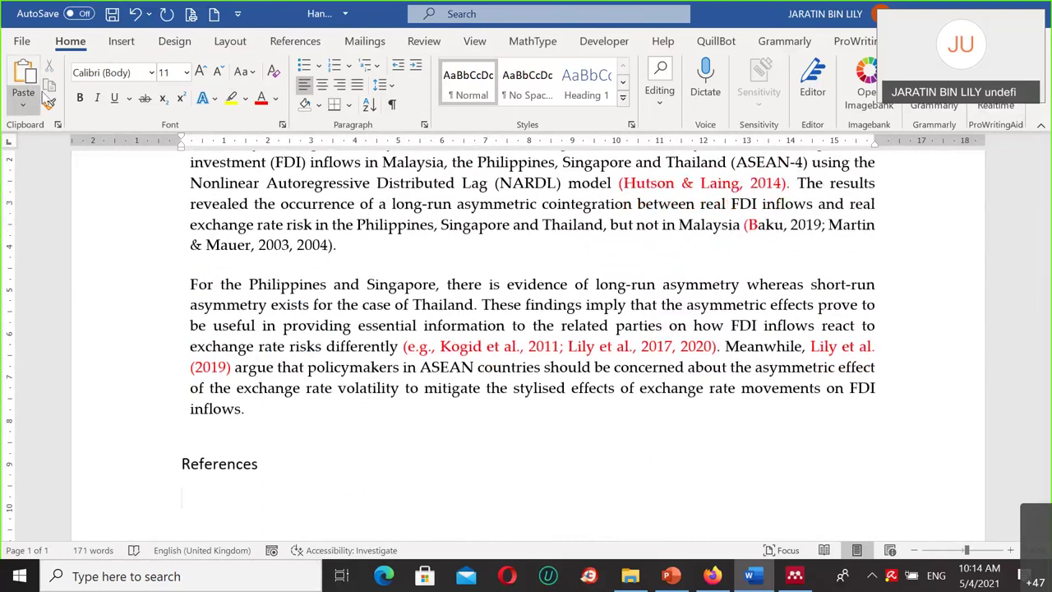
pyautogui.click(112, 13)
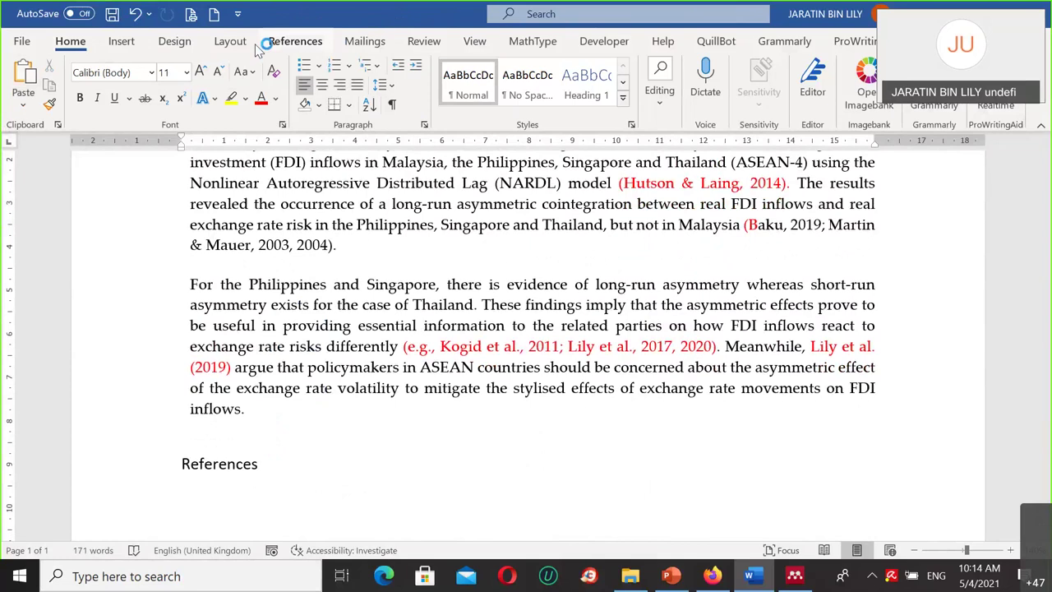
# Step: Insert the Mendeley bibliography in American Psychological Association style on the empty line under the "References" heading
pyautogui.click(296, 45)
pyautogui.scroll(2, 415, 182)
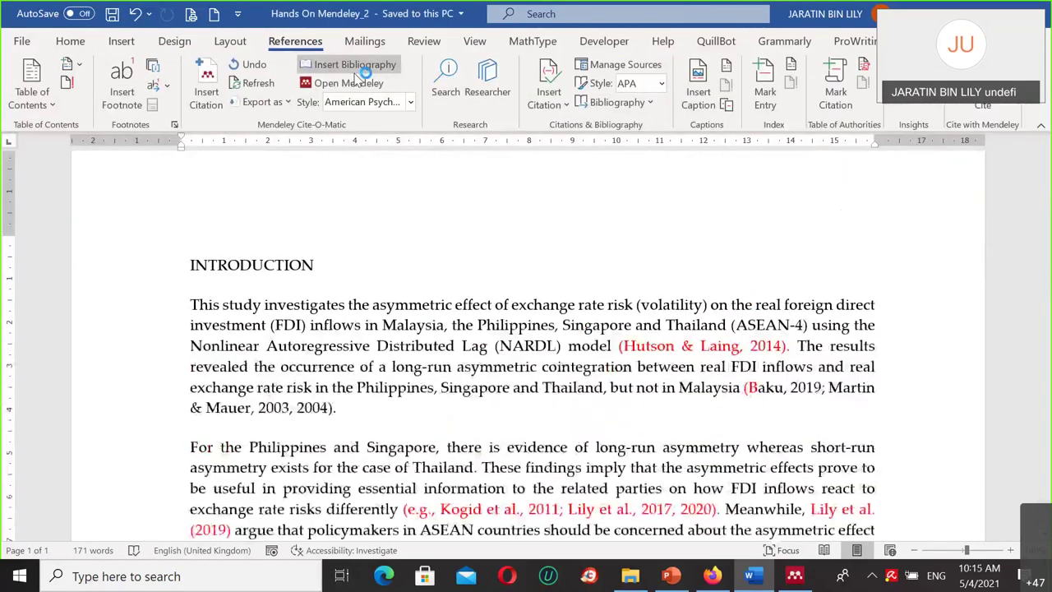
pyautogui.click(474, 41)
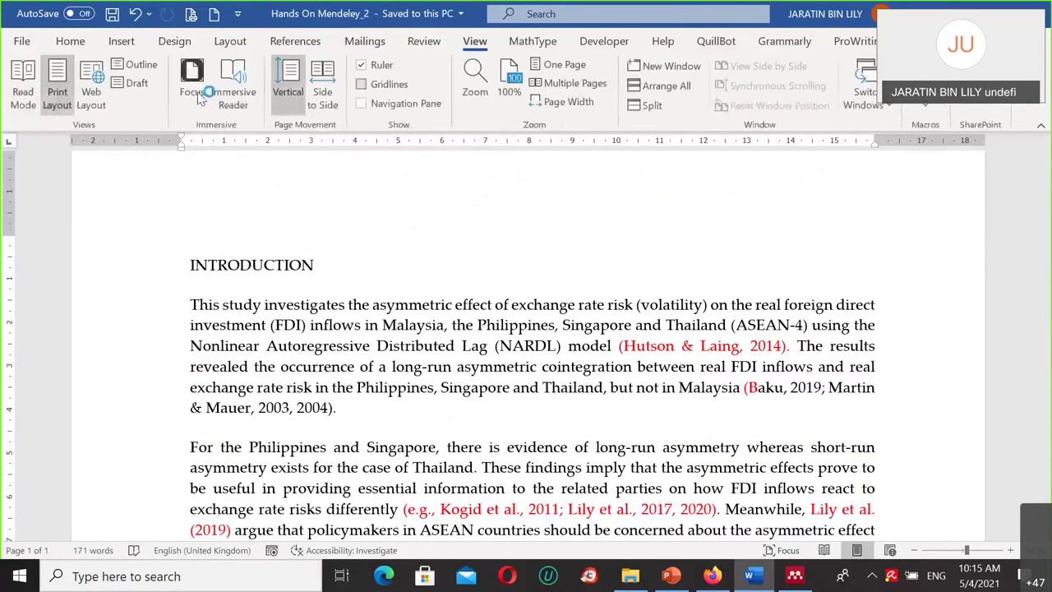
pyautogui.click(295, 41)
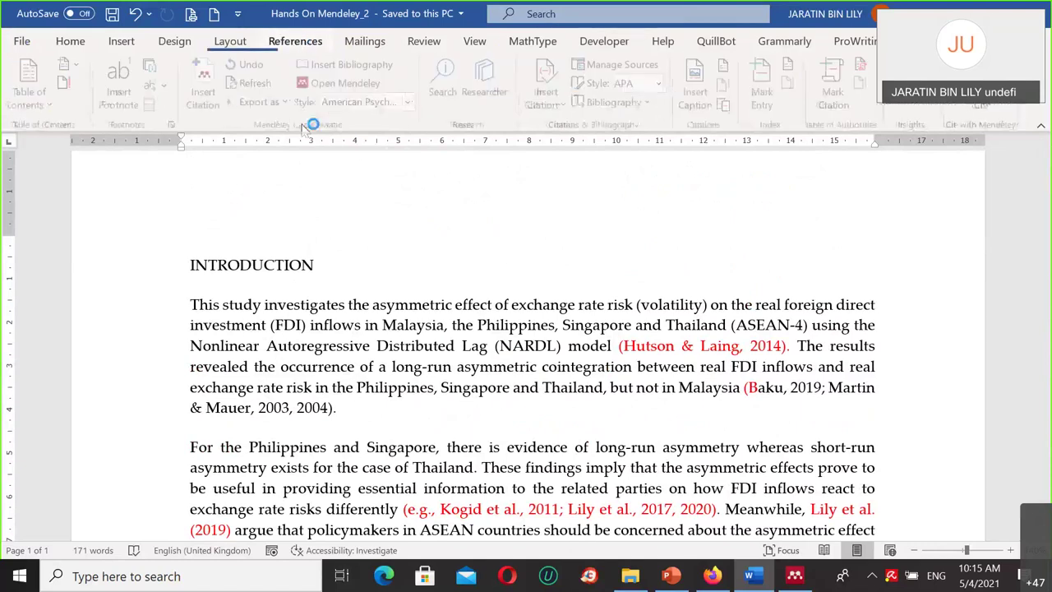
pyautogui.scroll(-1, 359, 75)
pyautogui.scroll(-5, 317, 345)
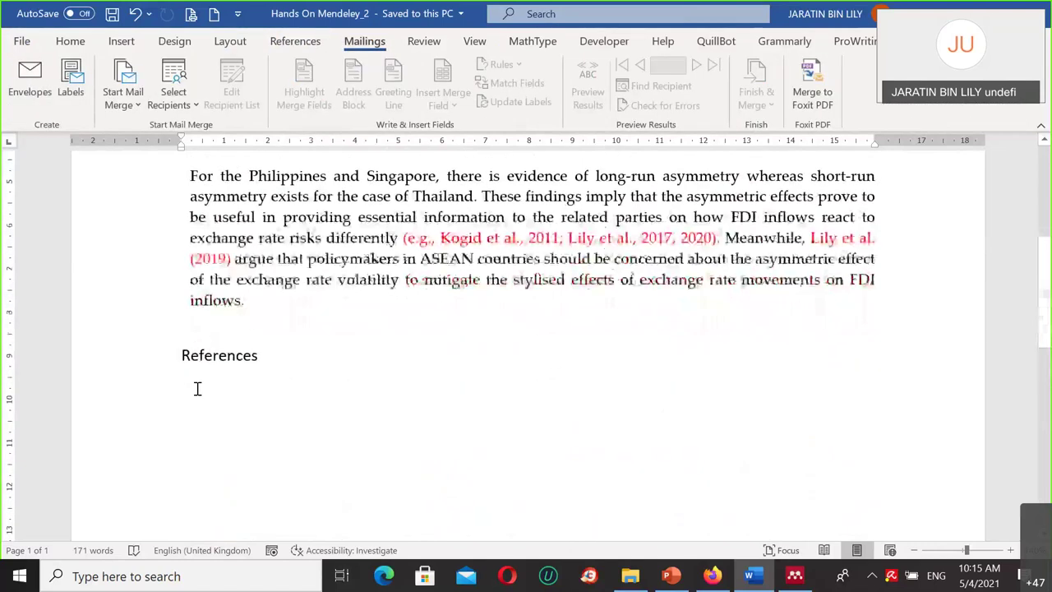
pyautogui.click(297, 43)
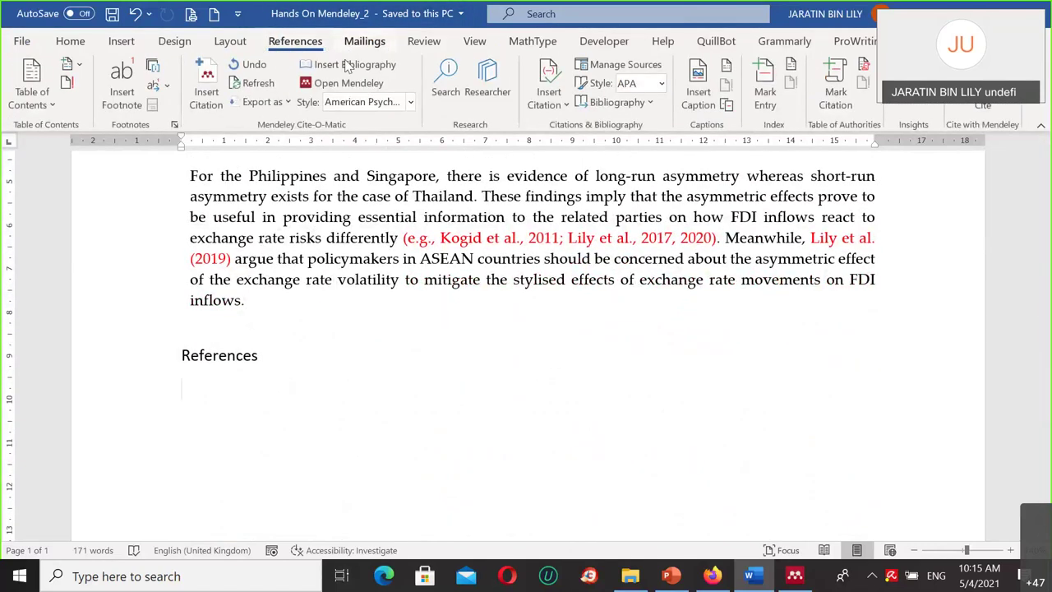
pyautogui.click(346, 66)
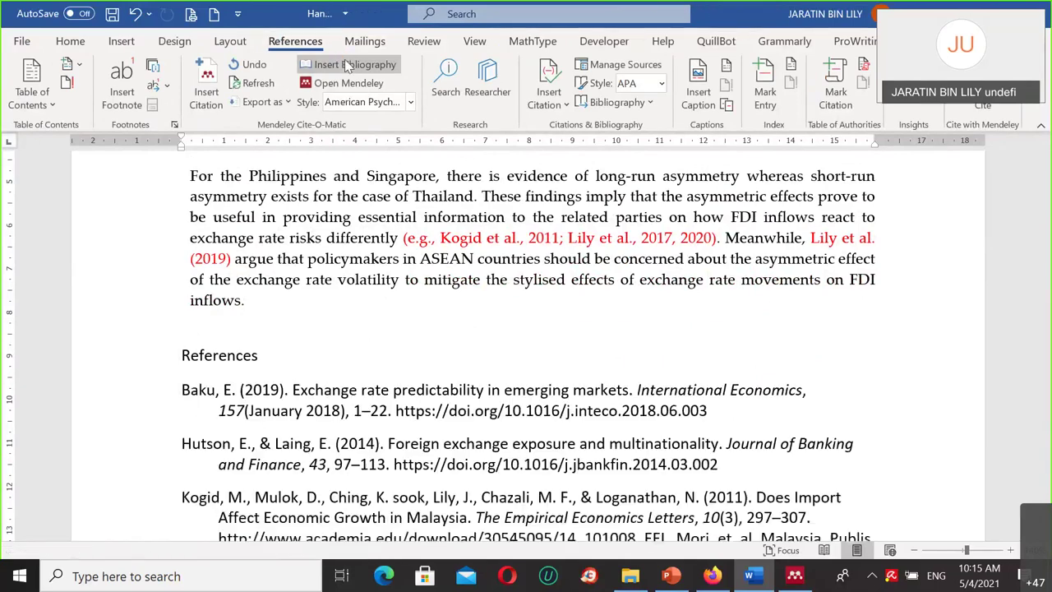
# Step: Review the generated reference list under the "References" heading and compare its entries with the in-text citations
pyautogui.scroll(-3, 222, 332)
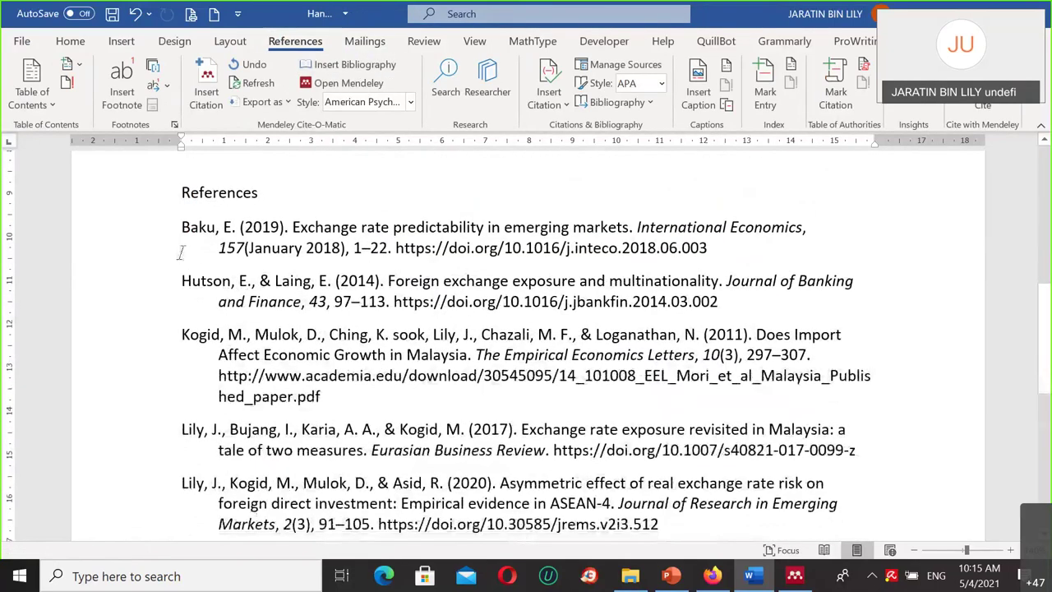
pyautogui.scroll(-5, 181, 251)
pyautogui.scroll(7, 195, 306)
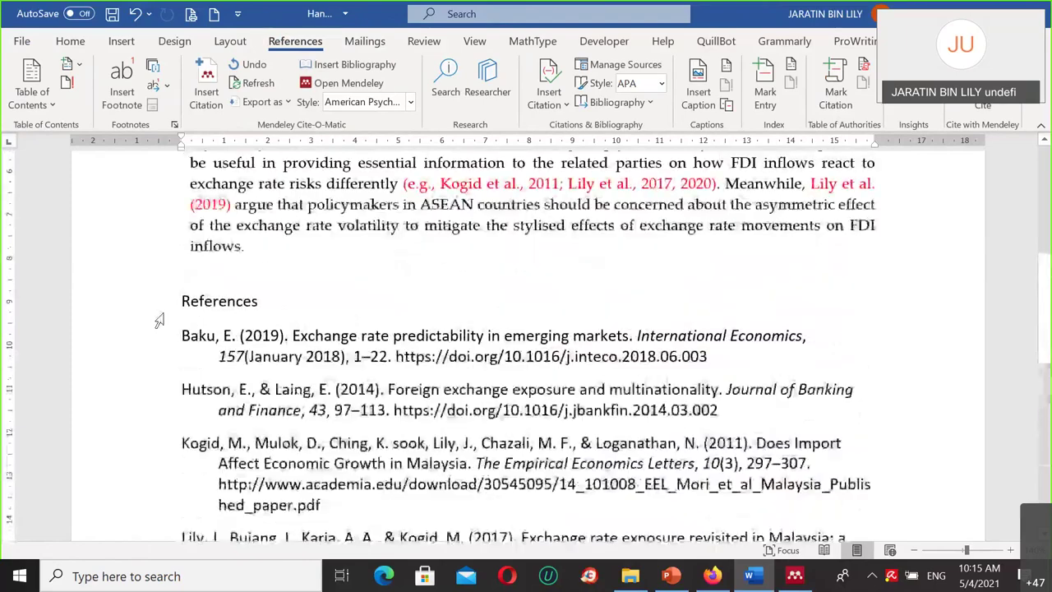
pyautogui.scroll(-7, 153, 349)
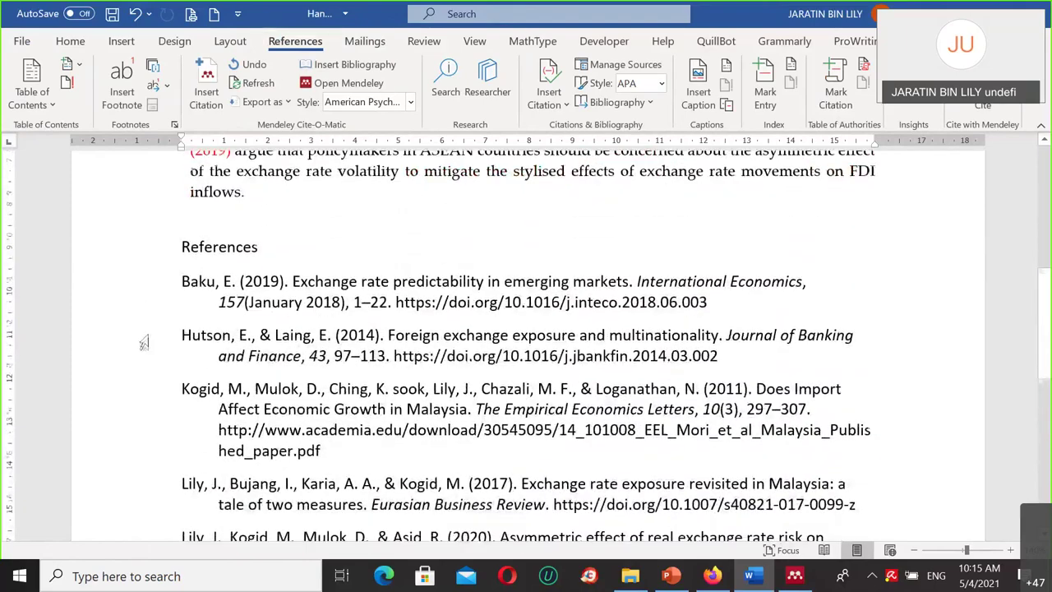
pyautogui.scroll(3, 144, 346)
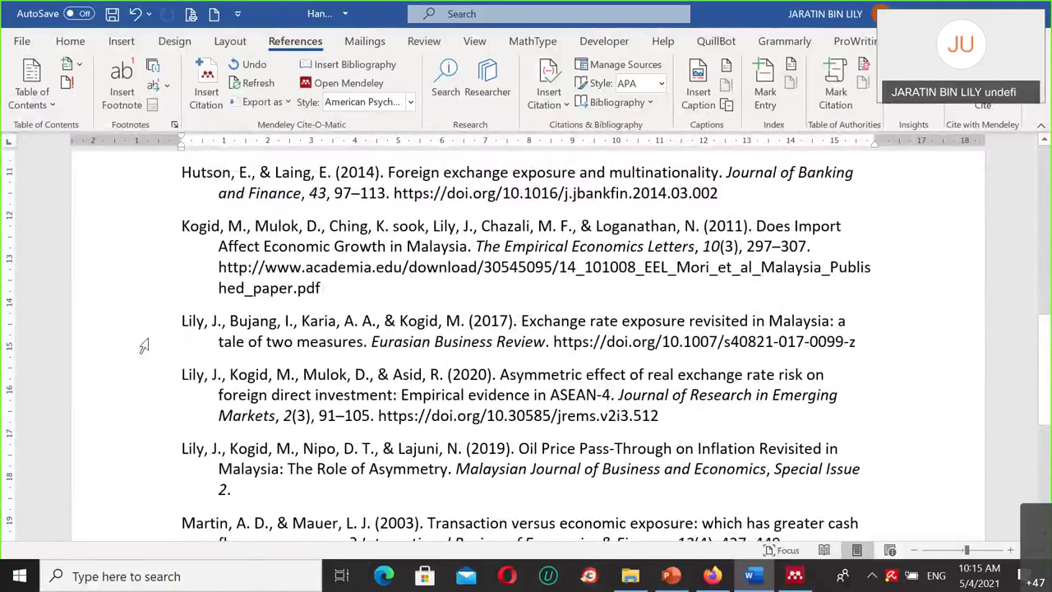
pyautogui.scroll(5, 195, 289)
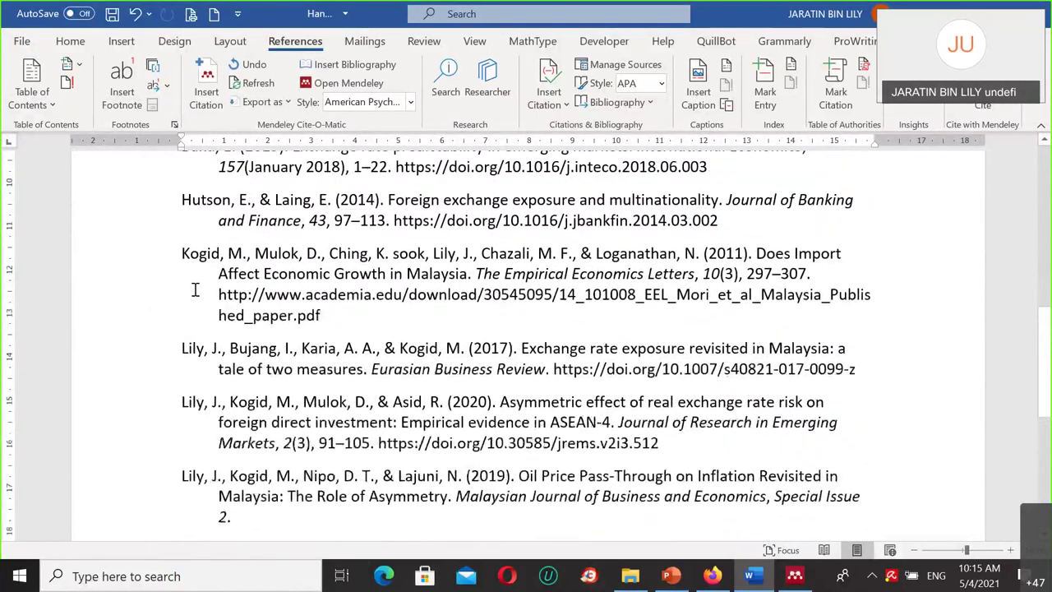
pyautogui.scroll(-2, 517, 460)
pyautogui.scroll(2, 516, 411)
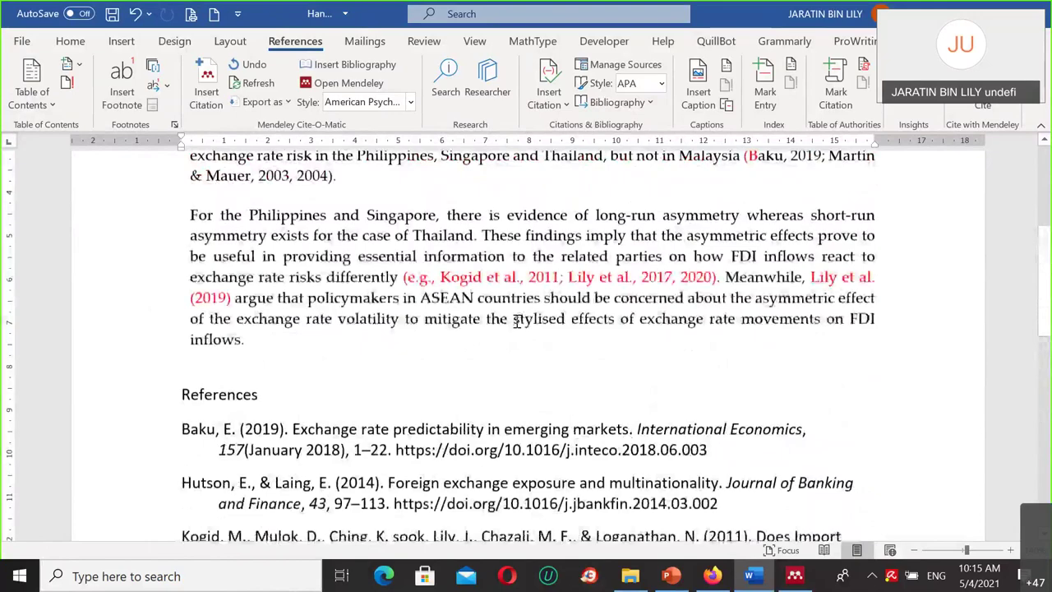
pyautogui.scroll(1, 516, 320)
pyautogui.scroll(-5, 198, 176)
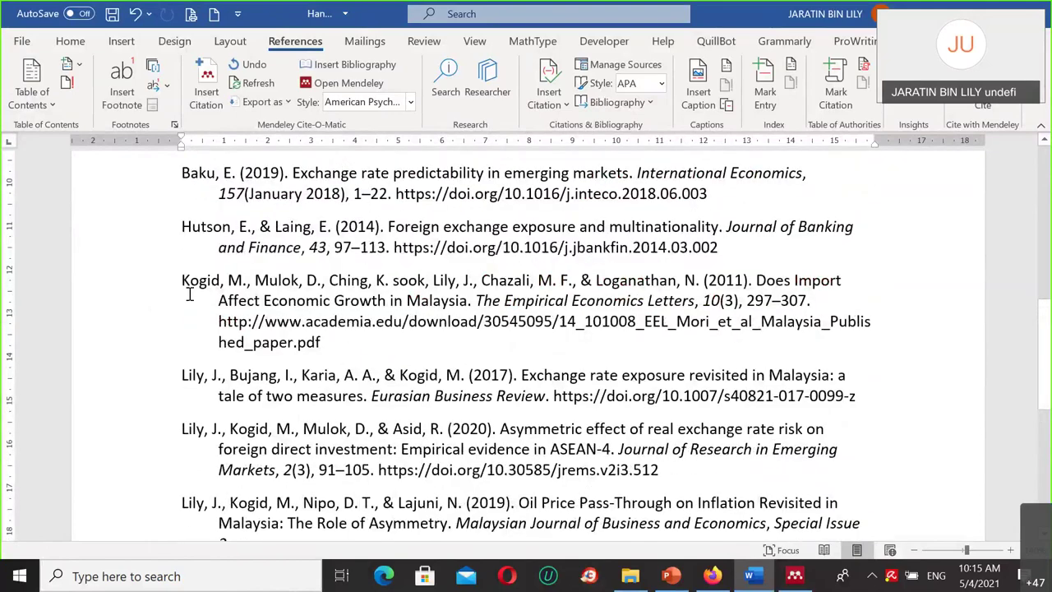
pyautogui.scroll(-6, 189, 294)
pyautogui.scroll(2, 226, 380)
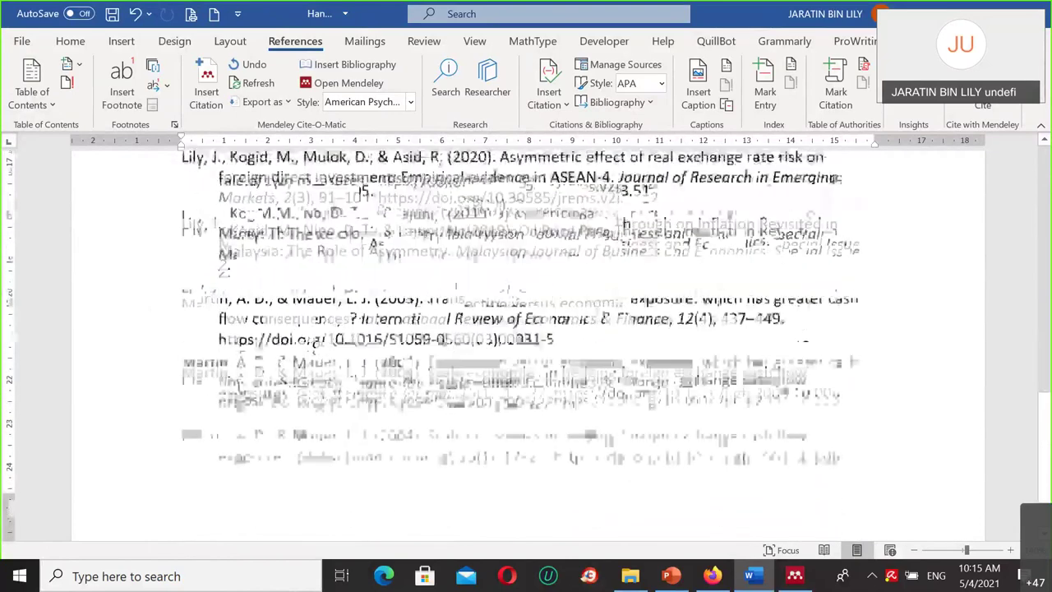
pyautogui.scroll(6, 379, 359)
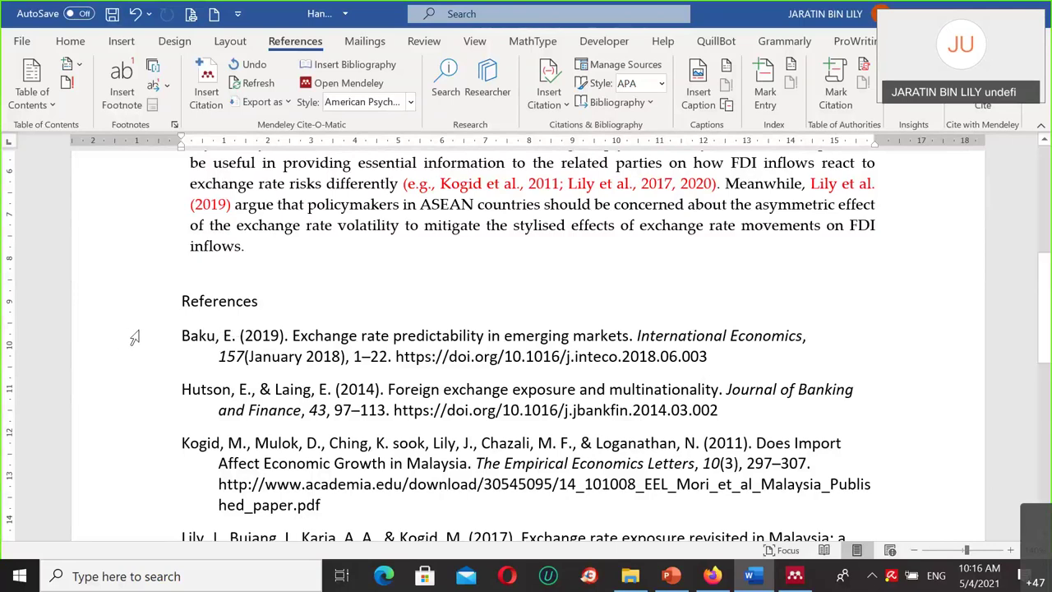
# Step: Delete all reference entries under the "References" heading and insert the Mendeley bibliography again on the empty line
pyautogui.moveTo(134, 361); pyautogui.dragTo(156, 494)
pyautogui.press('Delete')
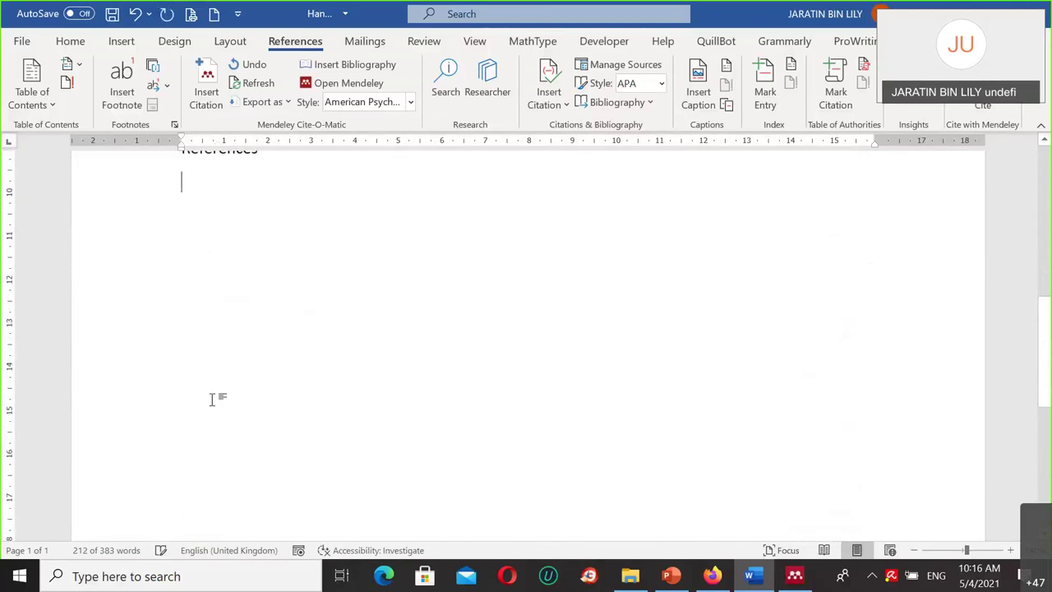
pyautogui.scroll(3, 211, 399)
pyautogui.click(242, 364)
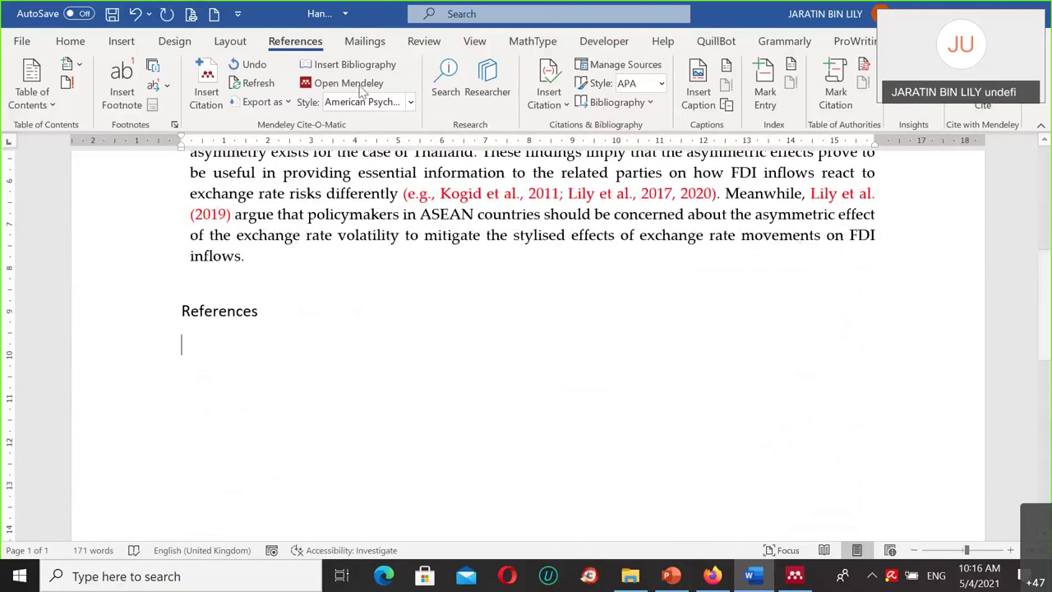
pyautogui.click(360, 67)
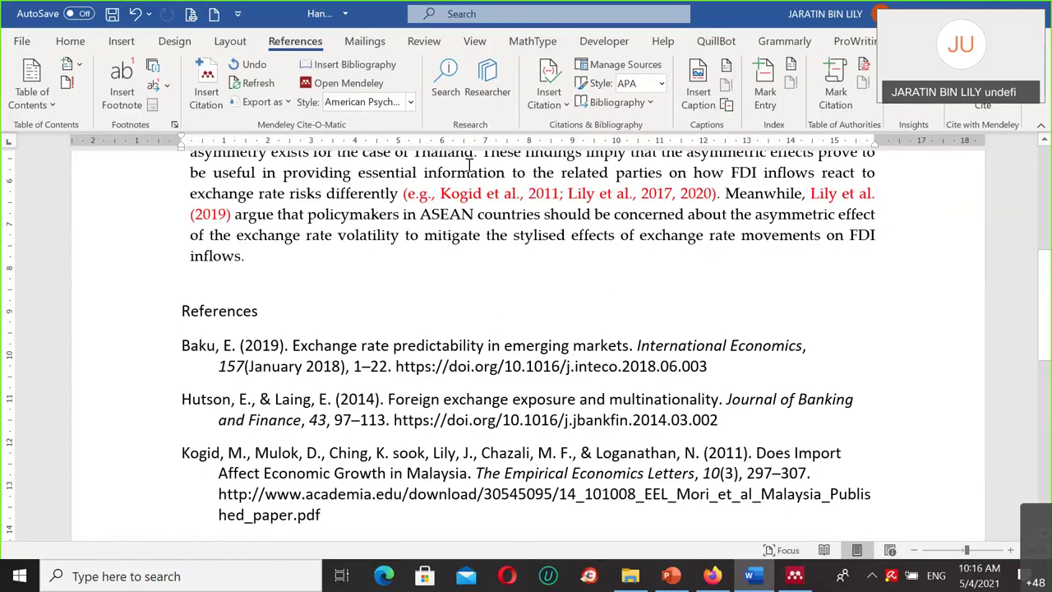
# Step: Change the Mendeley citation style to "Cite Them Right 10th edition - Harvard" and check the in-text citations
pyautogui.scroll(3, 444, 197)
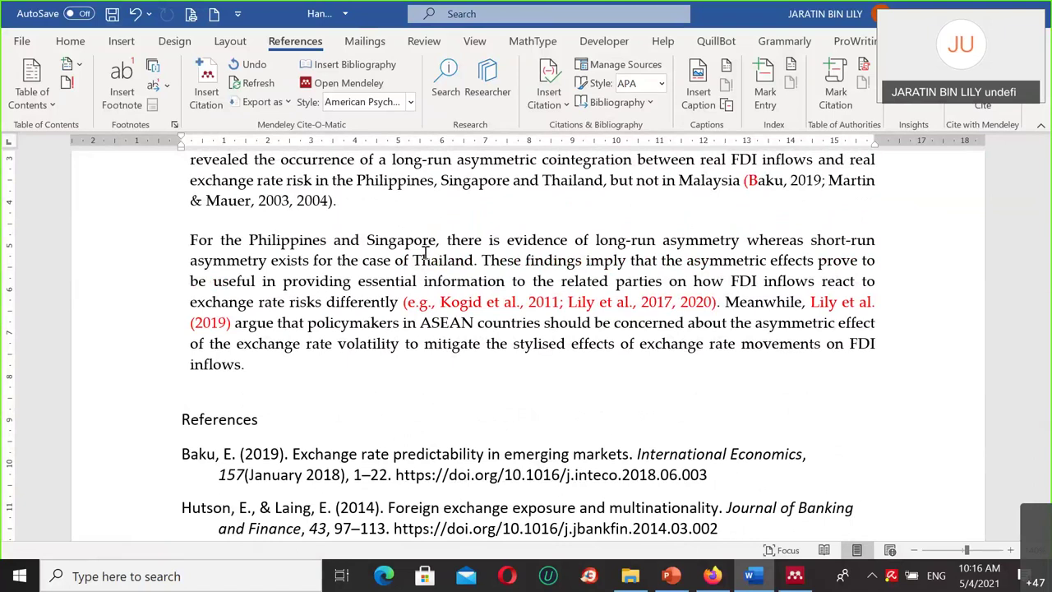
pyautogui.click(410, 103)
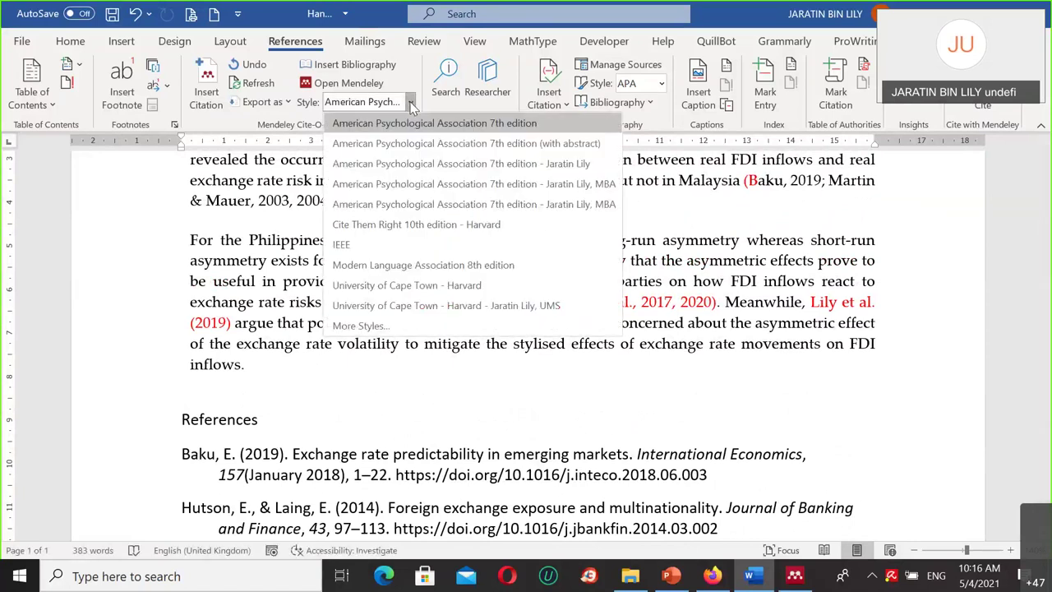
pyautogui.click(417, 227)
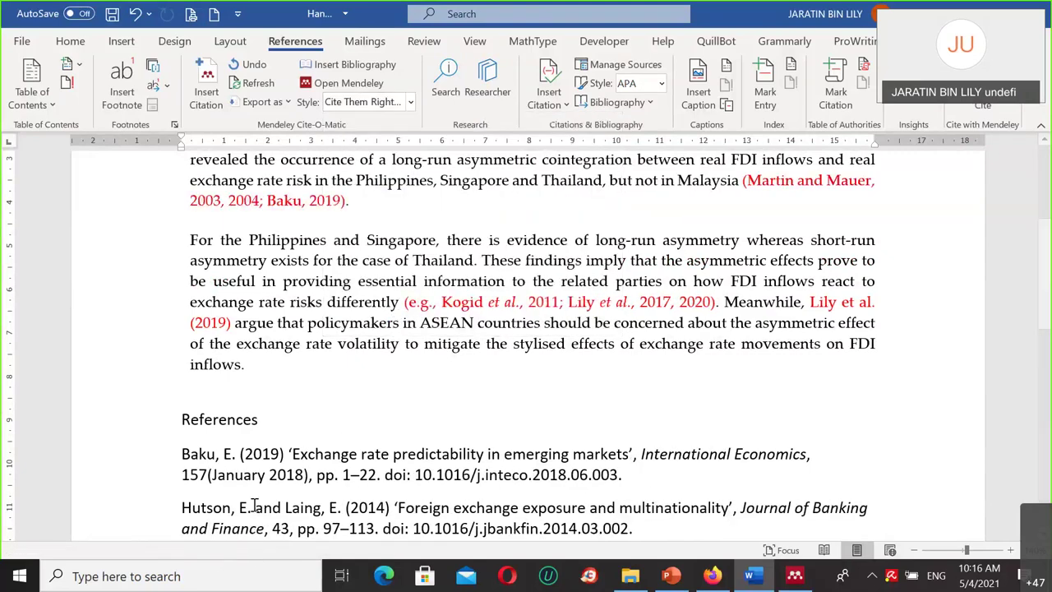
pyautogui.scroll(3, 540, 386)
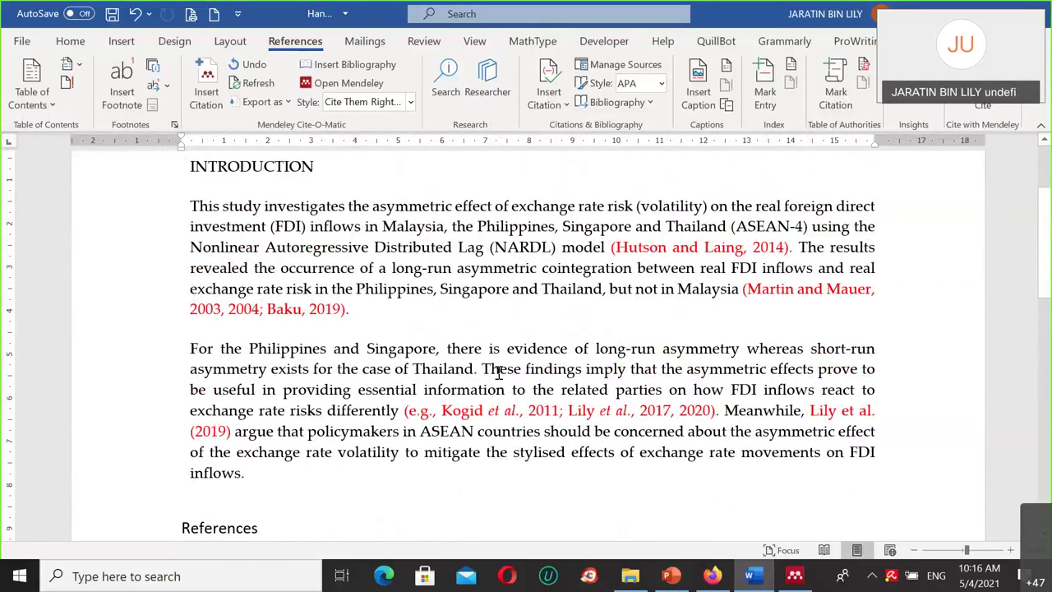
# Step: Switch the Mendeley citation style to IEEE and review the reference list and the in-text citations
pyautogui.click(410, 103)
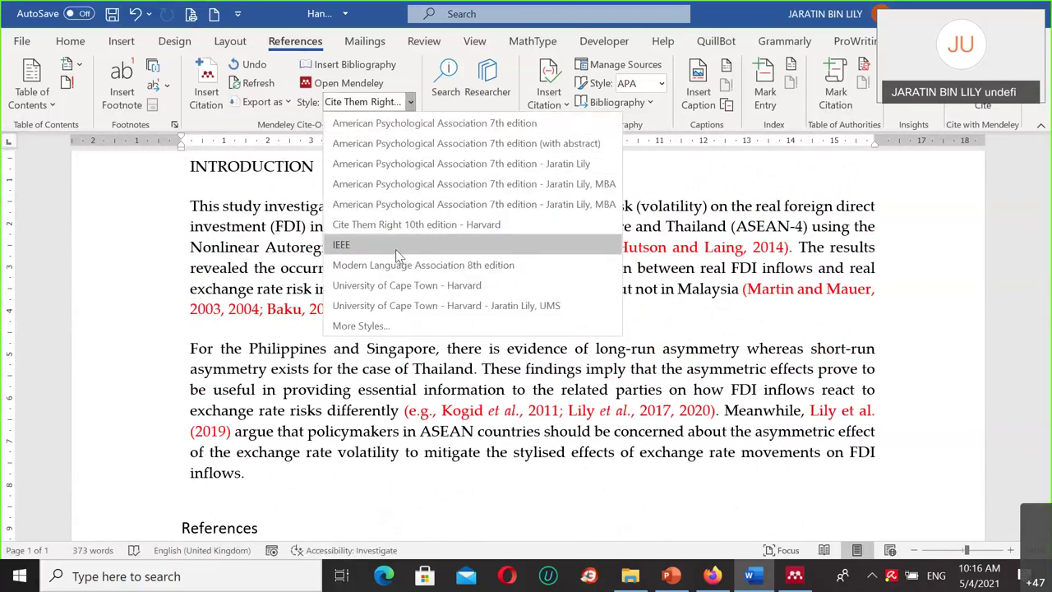
pyautogui.click(396, 247)
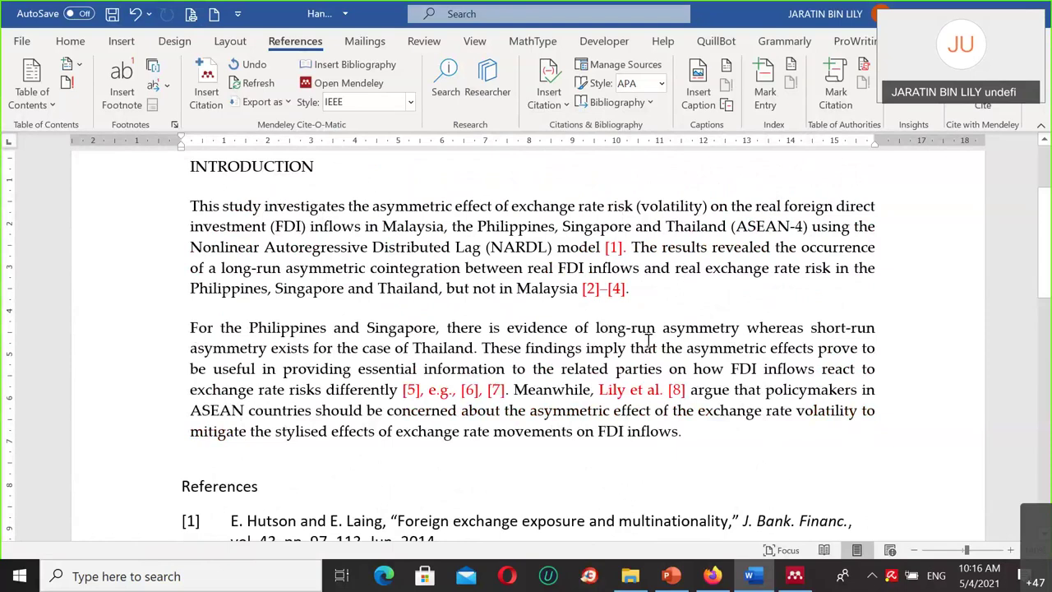
pyautogui.scroll(-5, 649, 339)
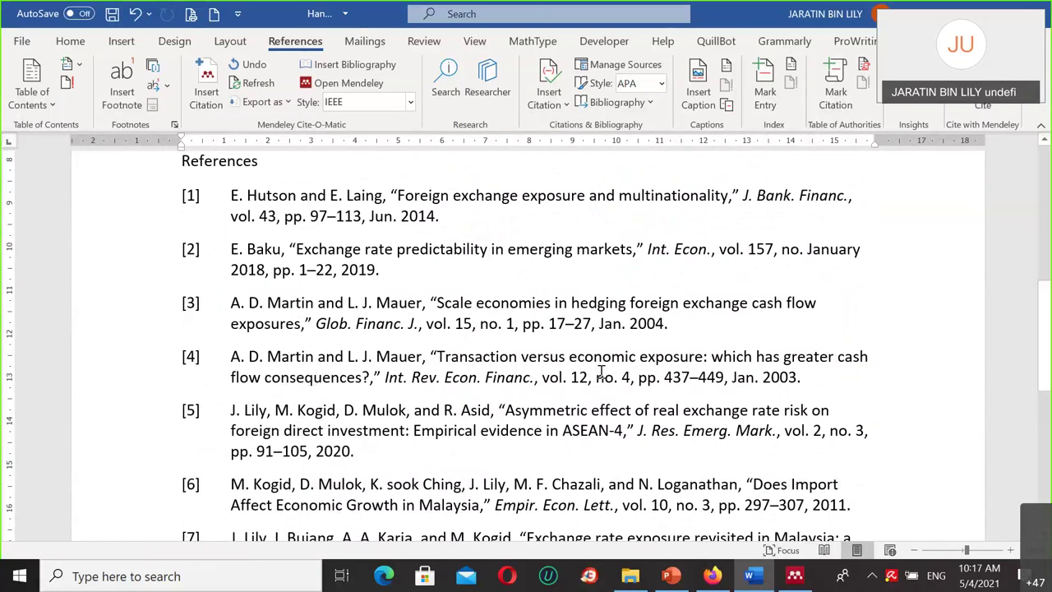
pyautogui.scroll(-4, 506, 422)
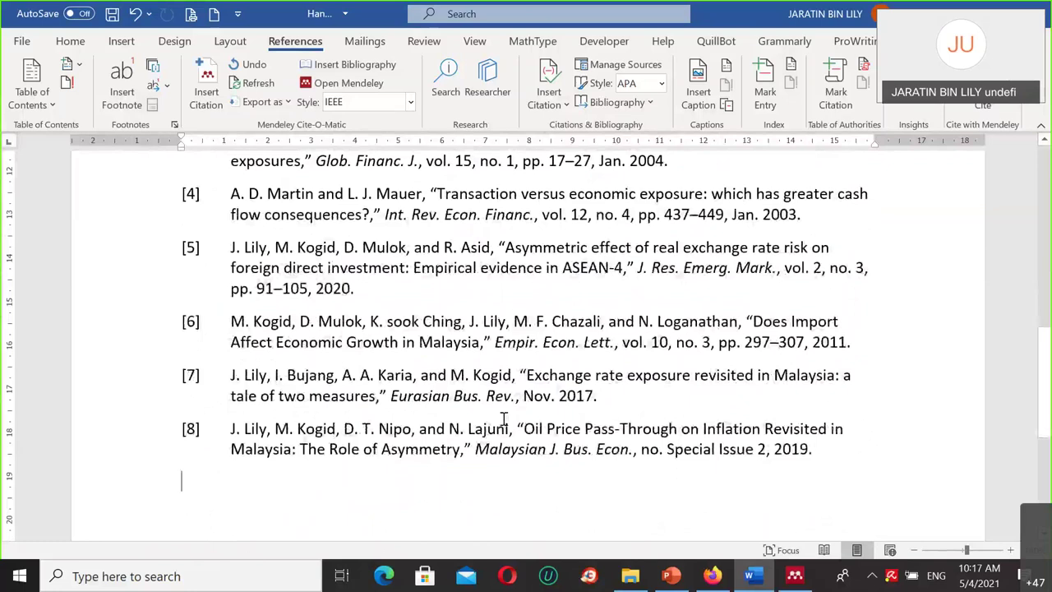
pyautogui.scroll(3, 504, 419)
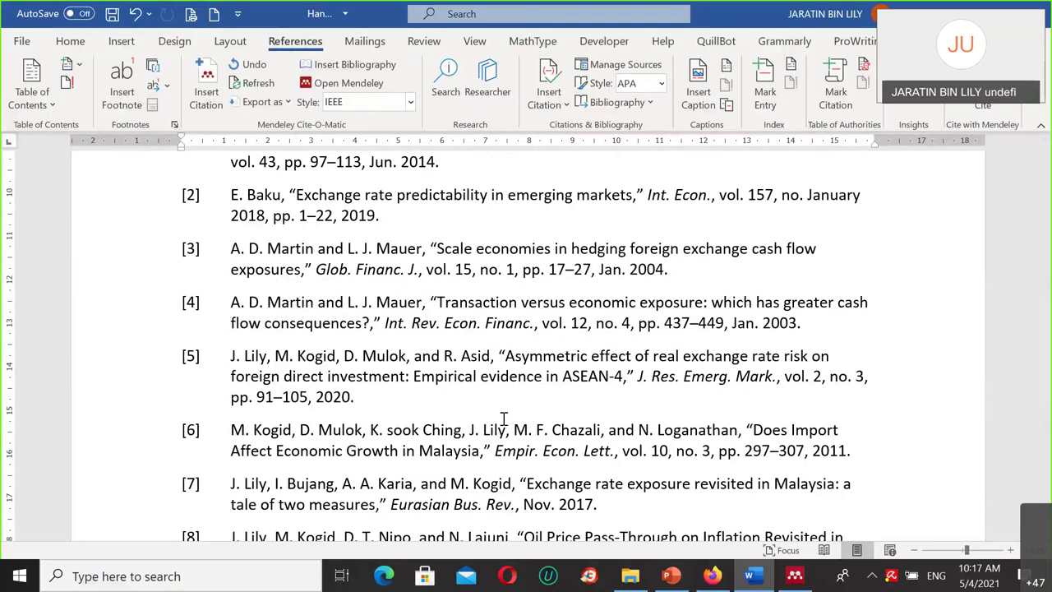
pyautogui.scroll(9, 504, 419)
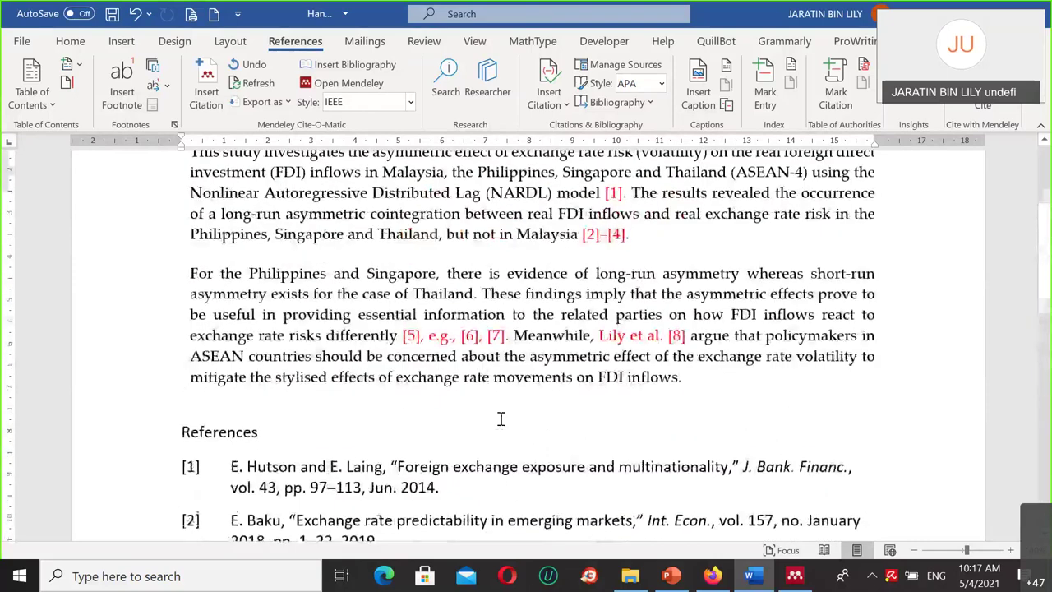
pyautogui.scroll(4, 500, 419)
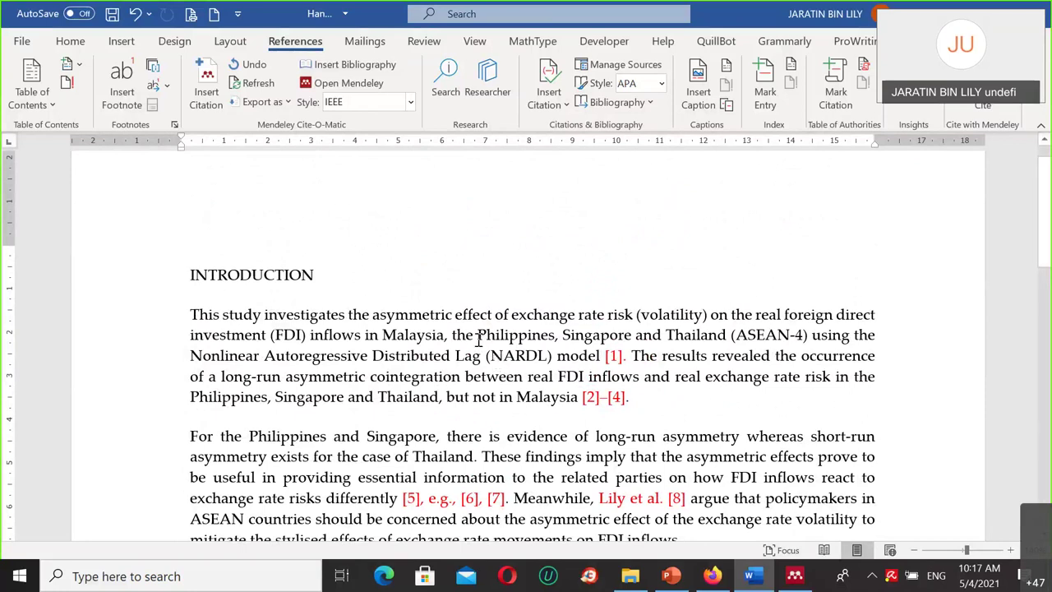
# Step: Apply "Chicago Manual of Style 17th edition (author-date)" from Mendeley's installed citation styles and review the citations and reference list
pyautogui.click(411, 102)
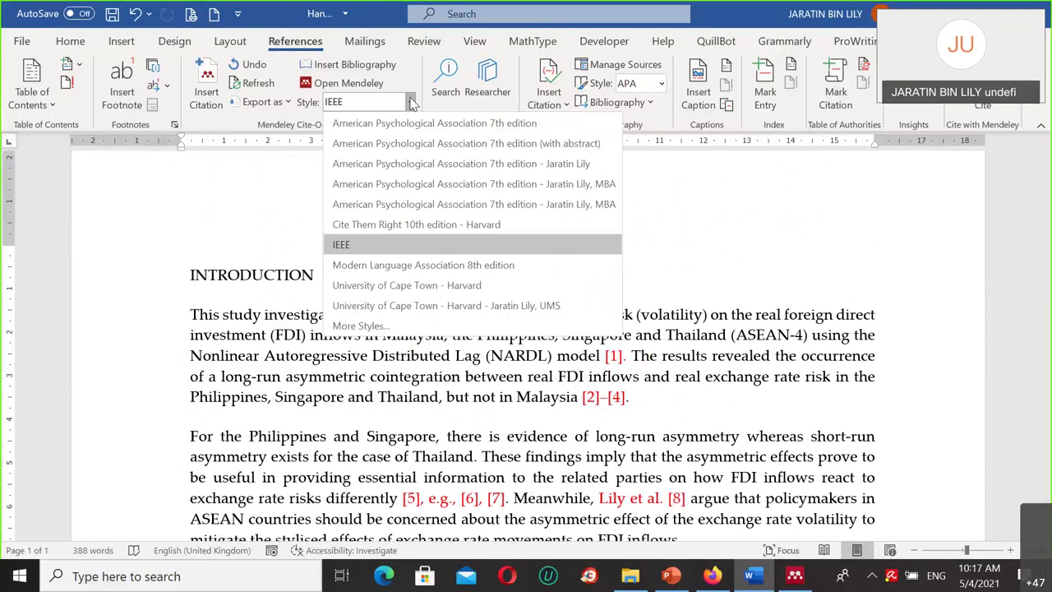
pyautogui.click(358, 326)
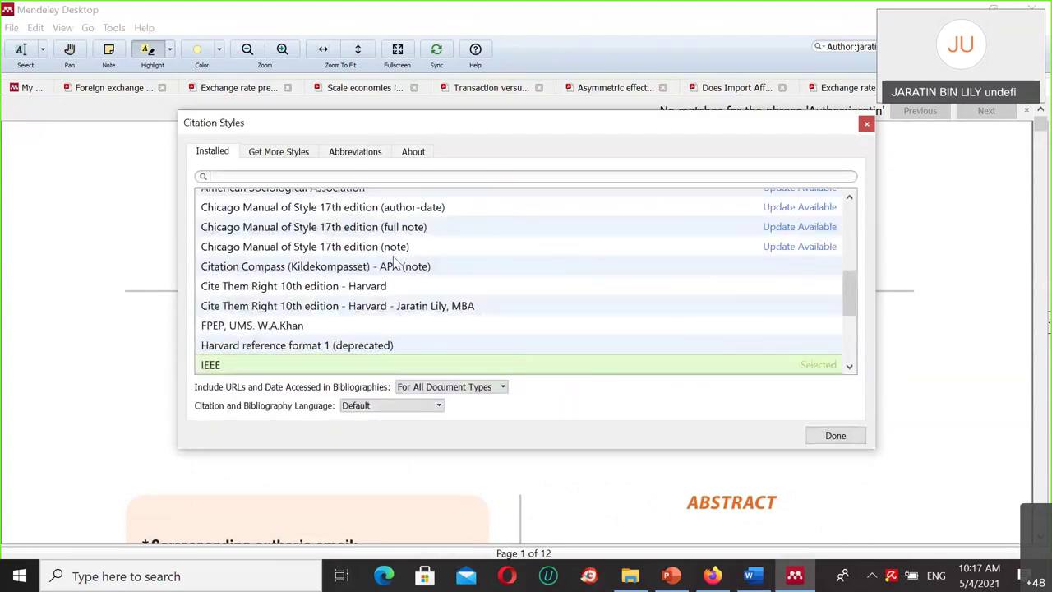
pyautogui.scroll(1, 395, 261)
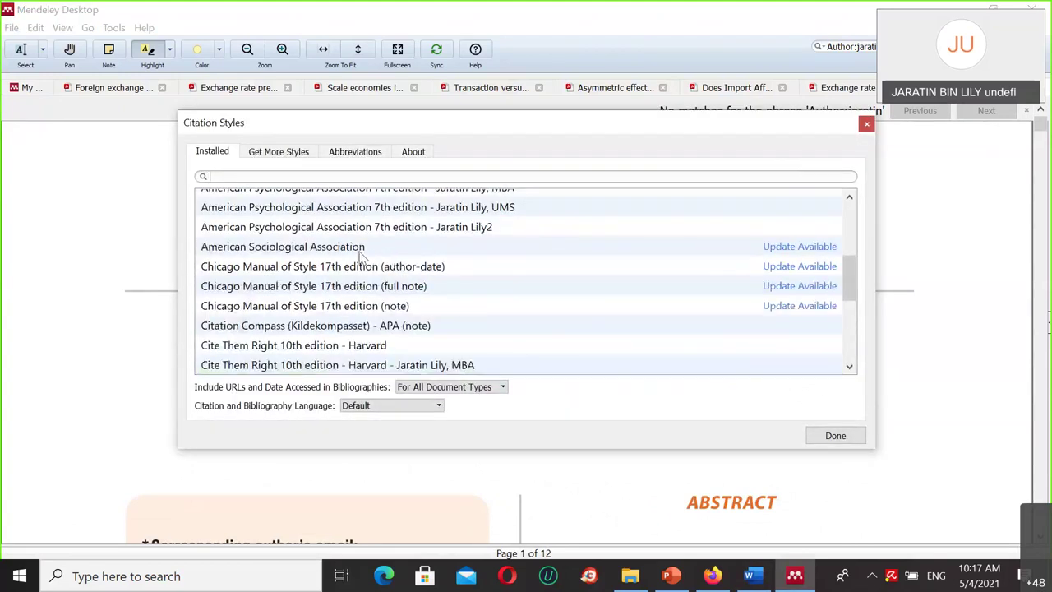
pyautogui.click(356, 274)
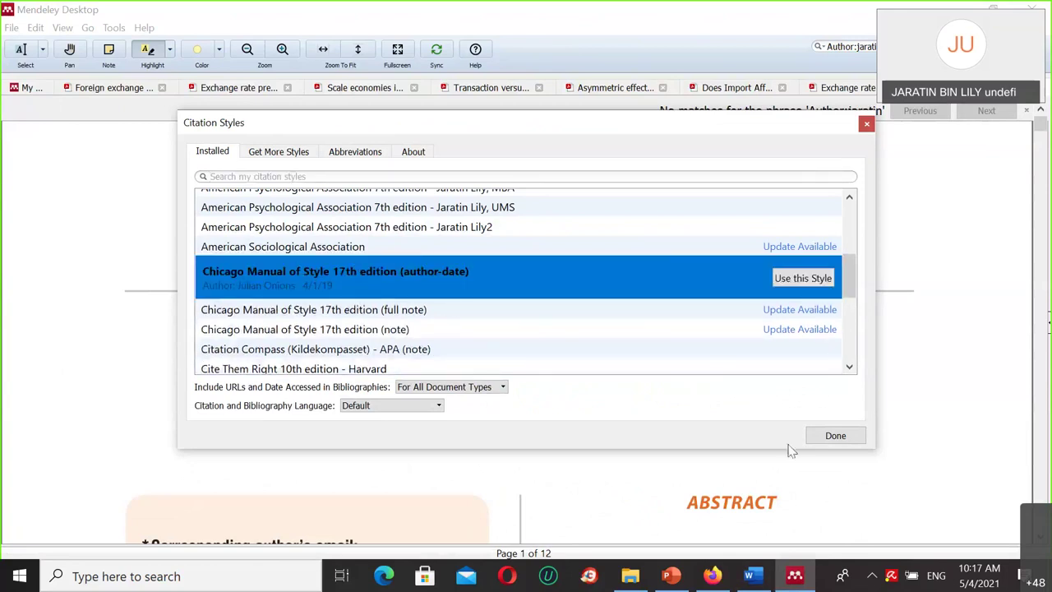
pyautogui.click(802, 279)
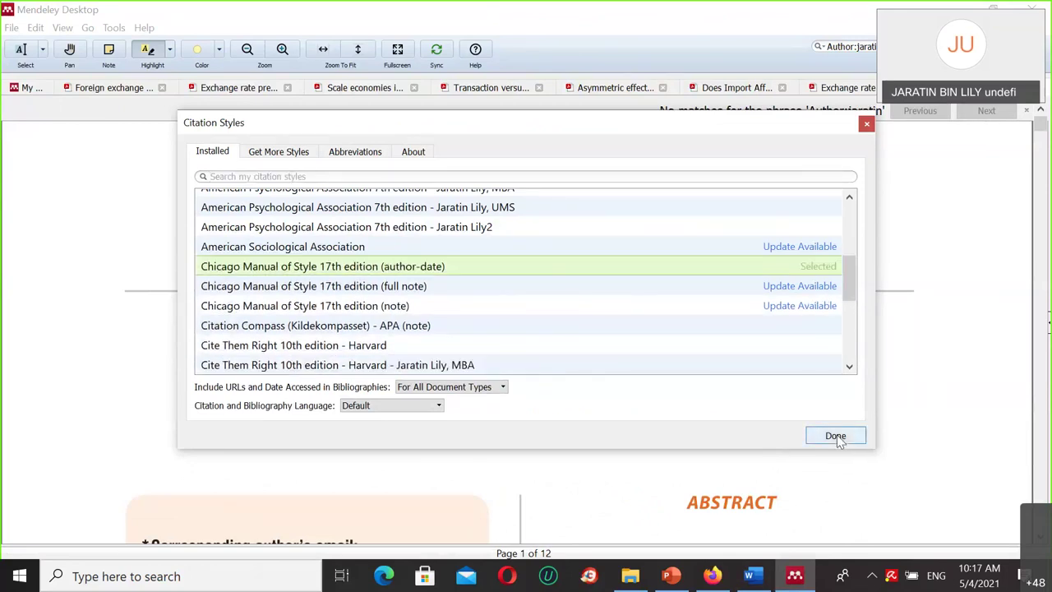
pyautogui.click(836, 436)
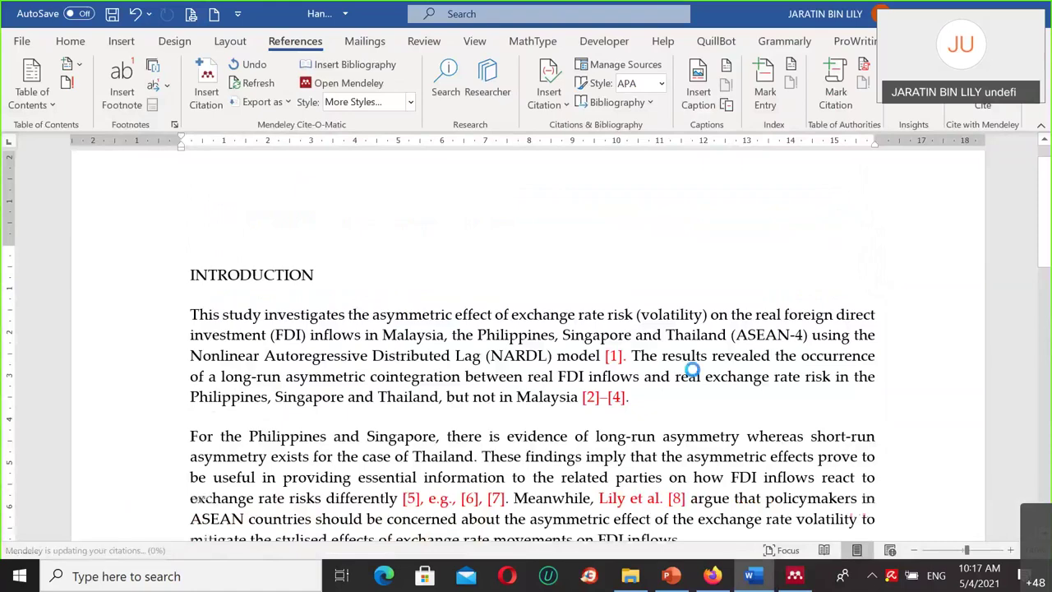
pyautogui.scroll(-3, 694, 371)
pyautogui.scroll(-2, 694, 371)
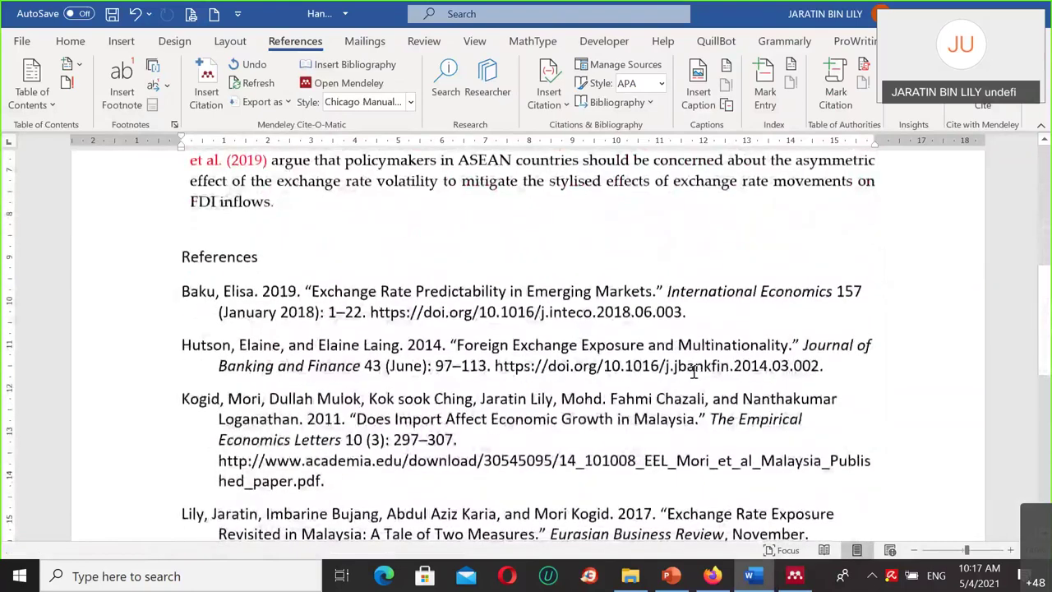
pyautogui.scroll(2, 693, 371)
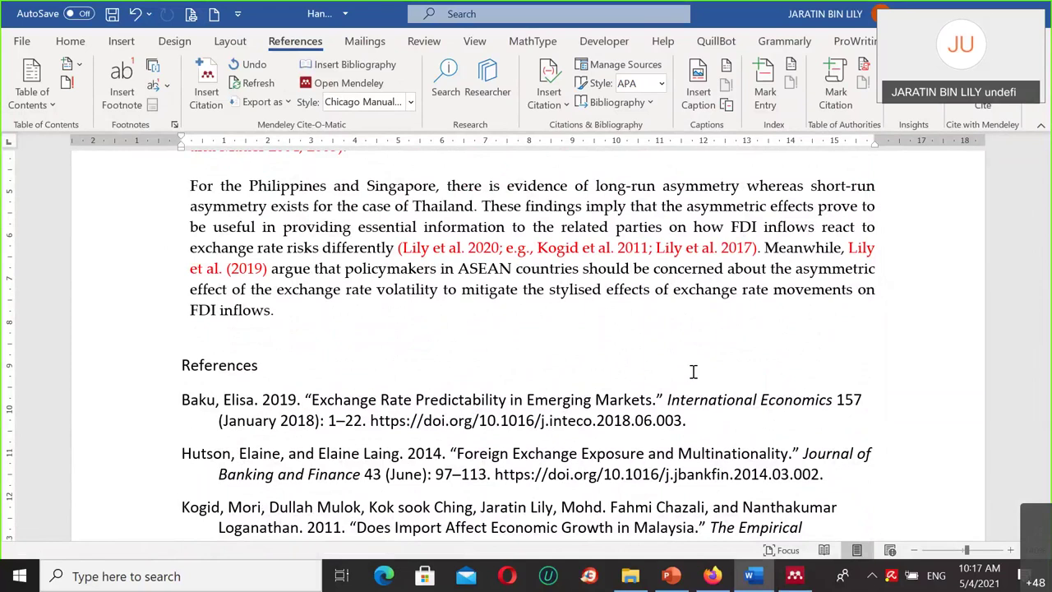
pyautogui.scroll(-4, 385, 323)
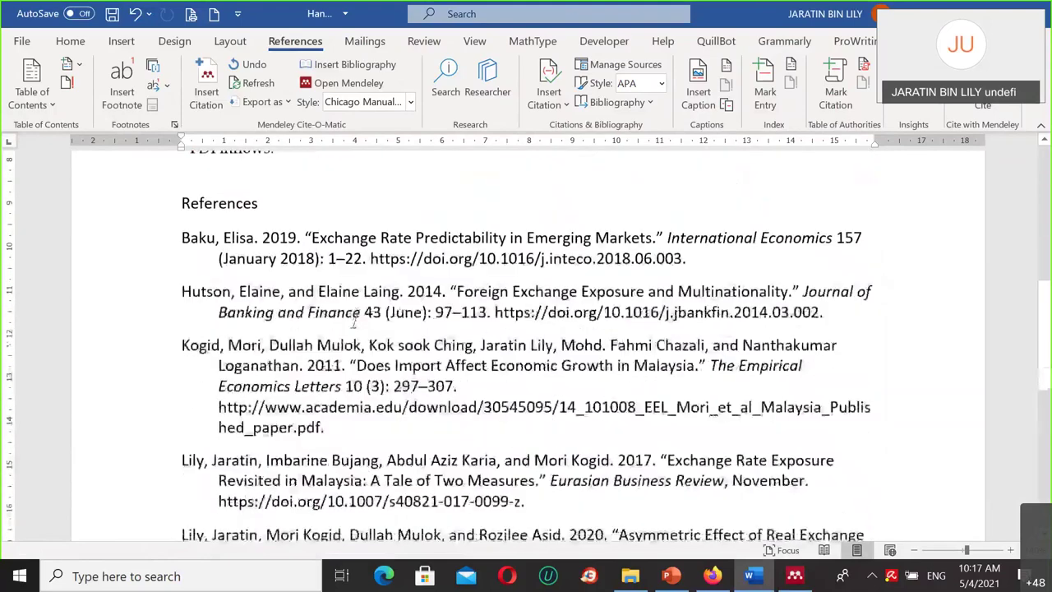
pyautogui.scroll(-5, 263, 327)
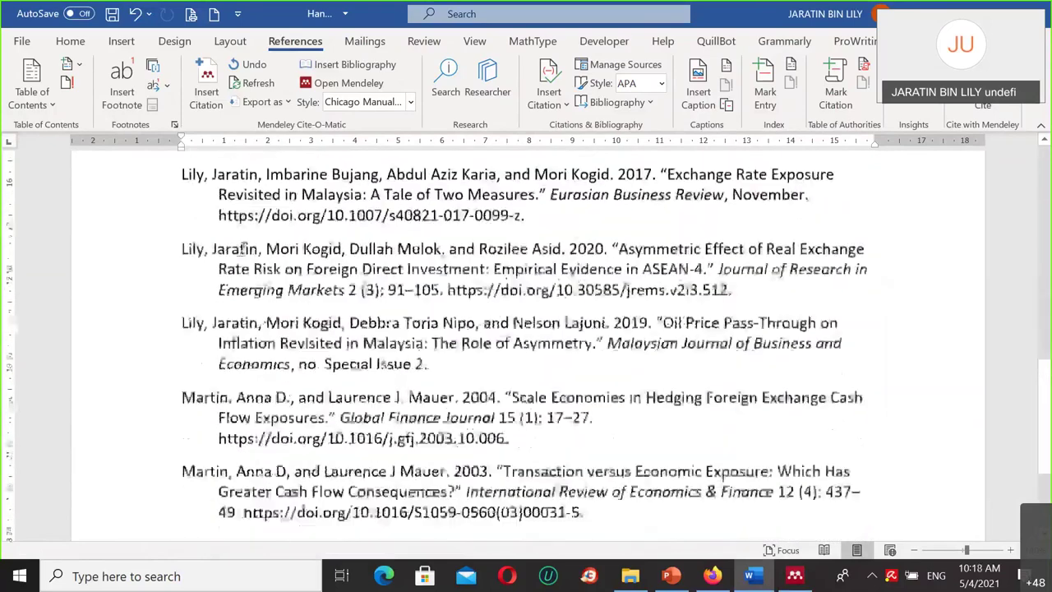
pyautogui.scroll(5, 243, 415)
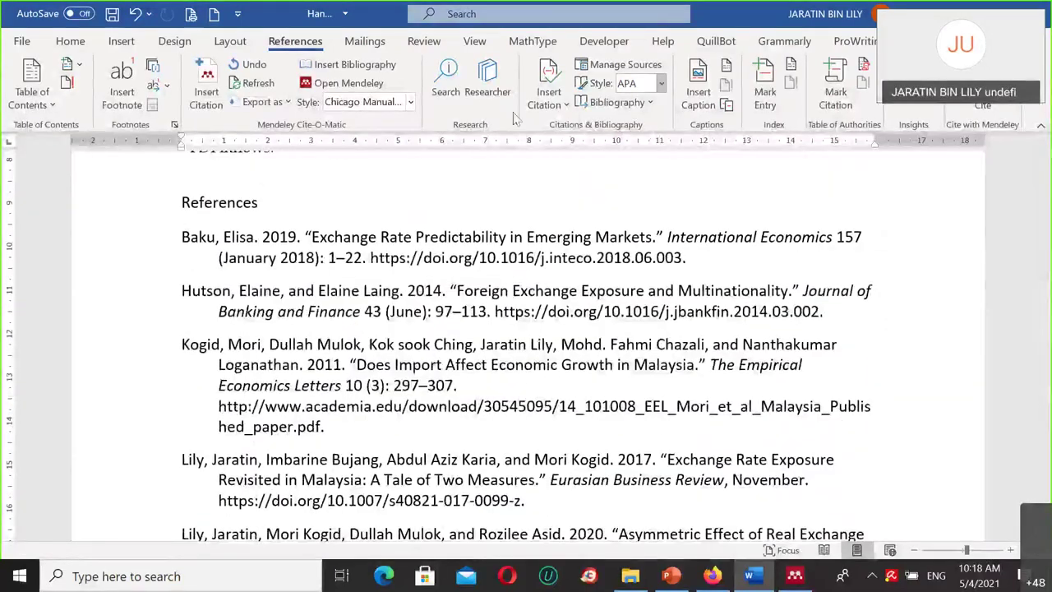
# Step: Switch the Mendeley citation style from Chicago back to IEEE and look over the numbered in-text citations
pyautogui.click(411, 102)
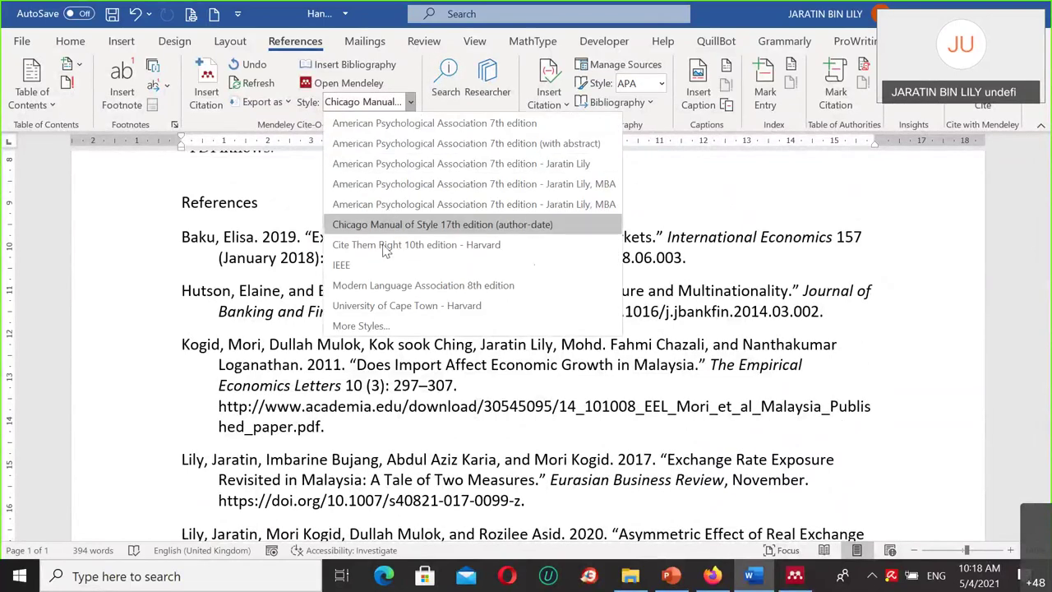
pyautogui.click(378, 264)
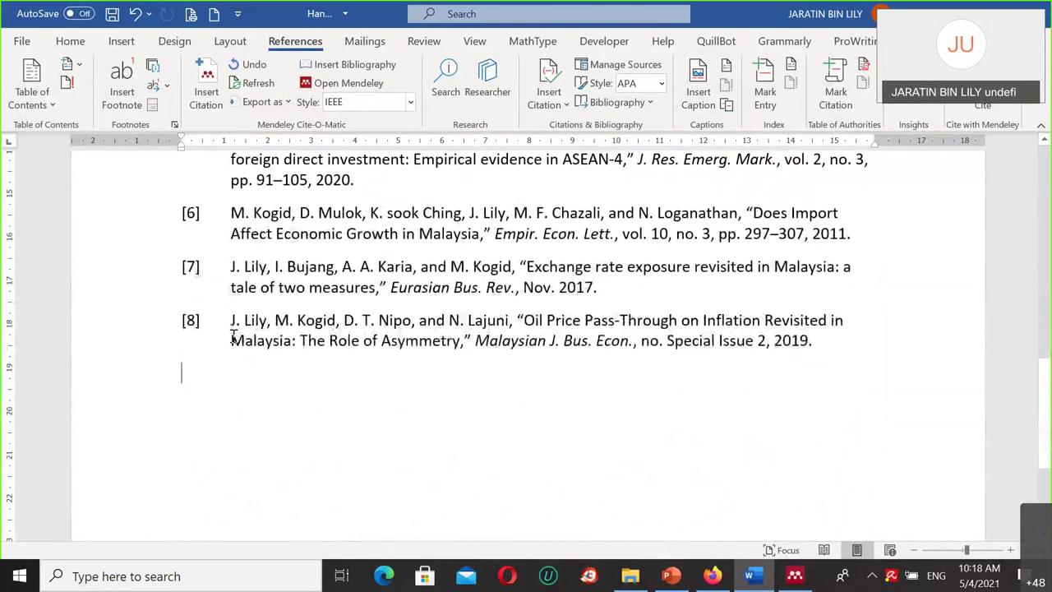
pyautogui.scroll(15, 234, 337)
pyautogui.scroll(-3, 356, 402)
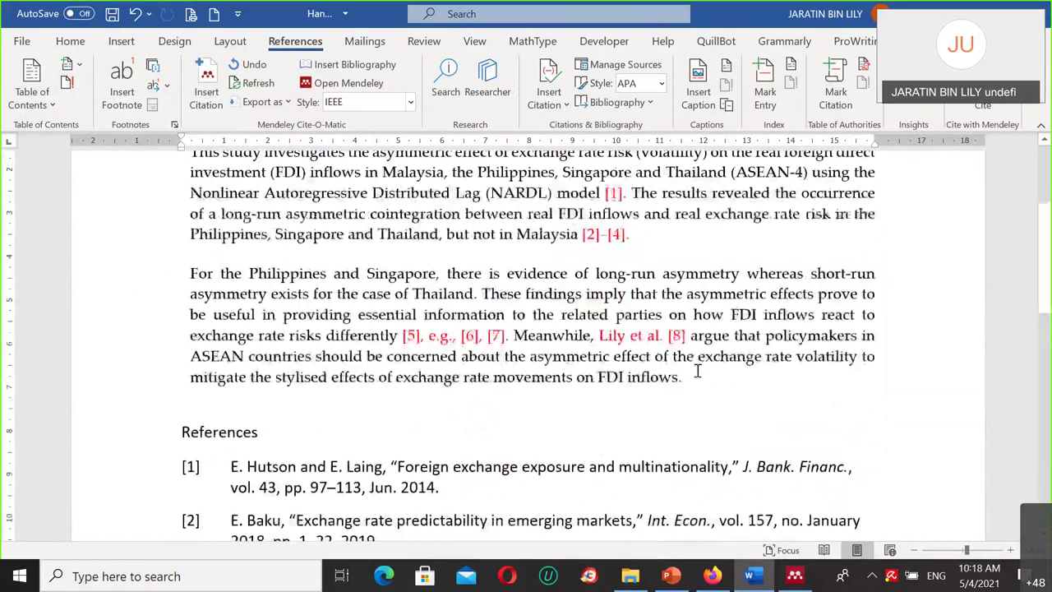
# Step: Cite "The Influence of Consumers' Perception of green Products on Green Purchase Intention" from Mendeley after "FDI inflows" in the last sentence and check the reference list
pyautogui.click(677, 380)
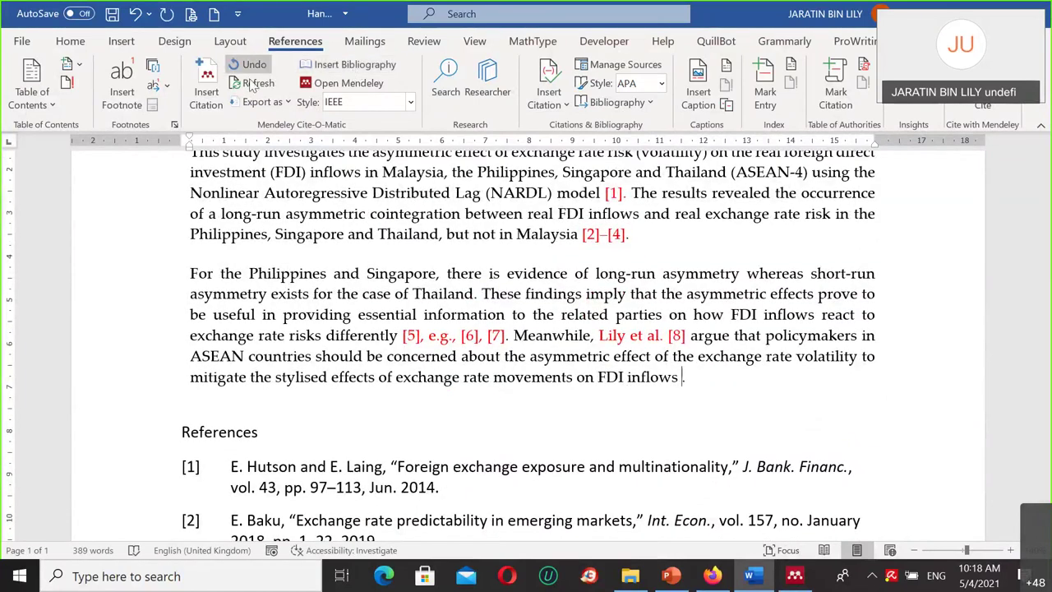
pyautogui.click(215, 92)
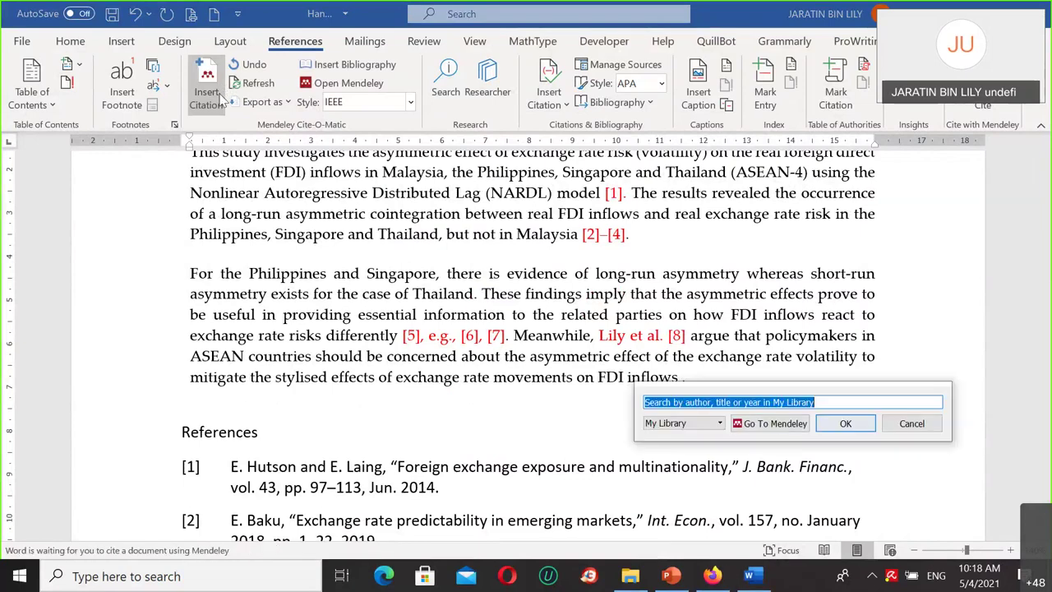
pyautogui.click(770, 423)
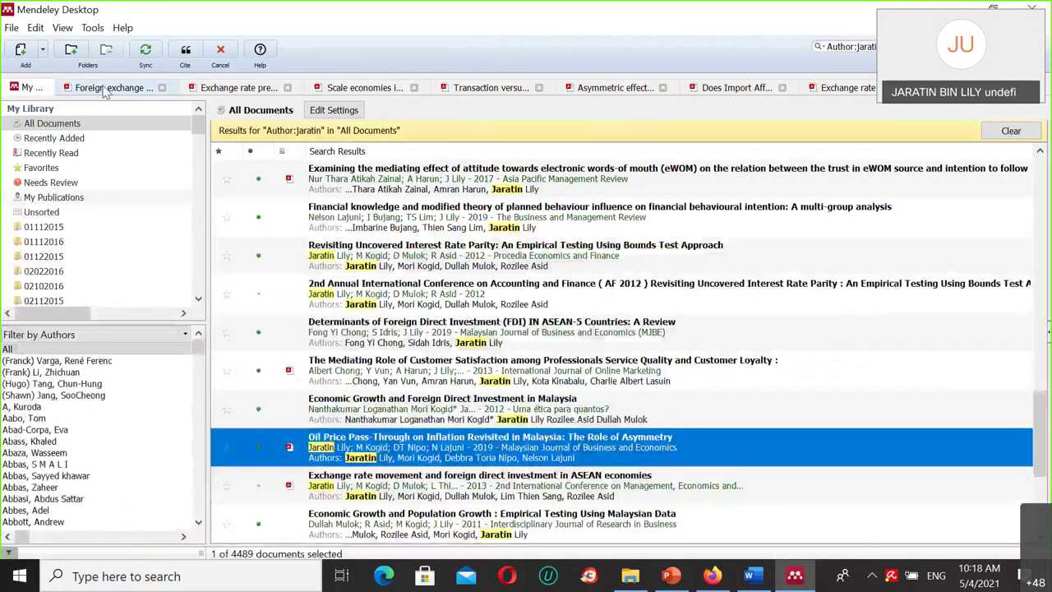
pyautogui.scroll(-3, 362, 374)
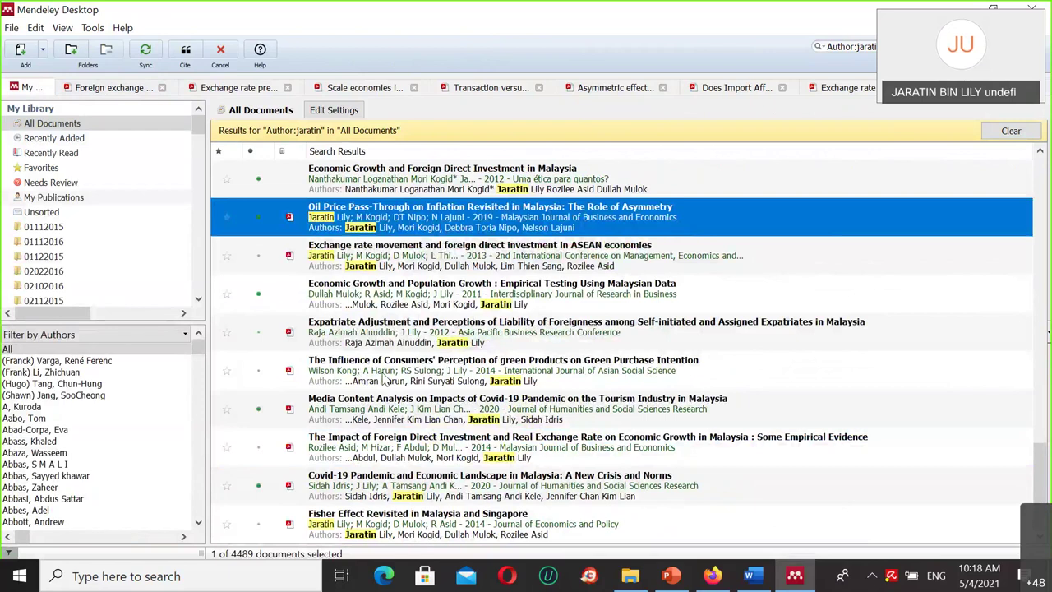
pyautogui.click(384, 377)
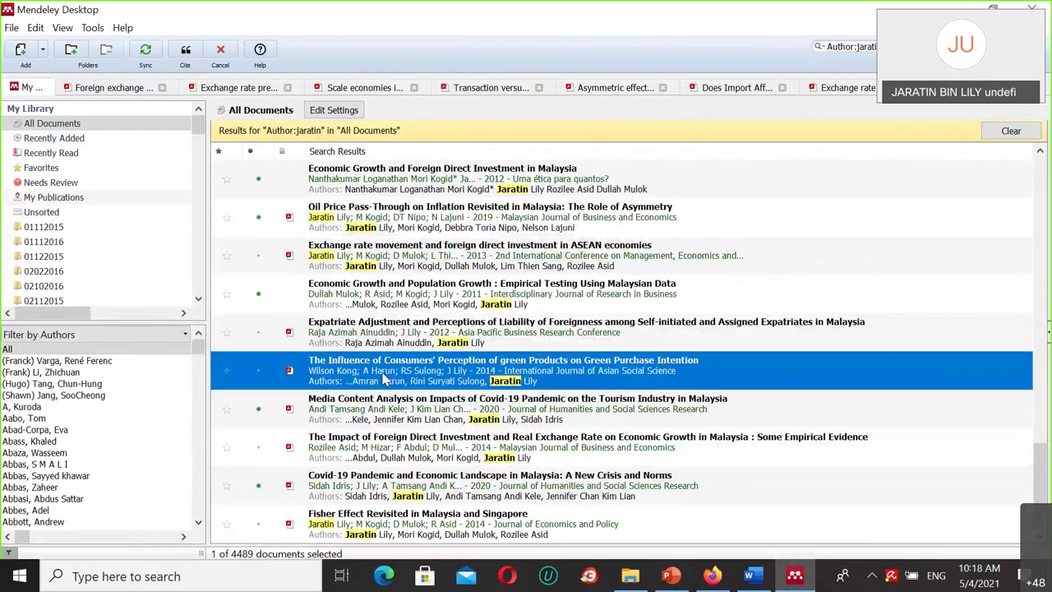
pyautogui.click(187, 51)
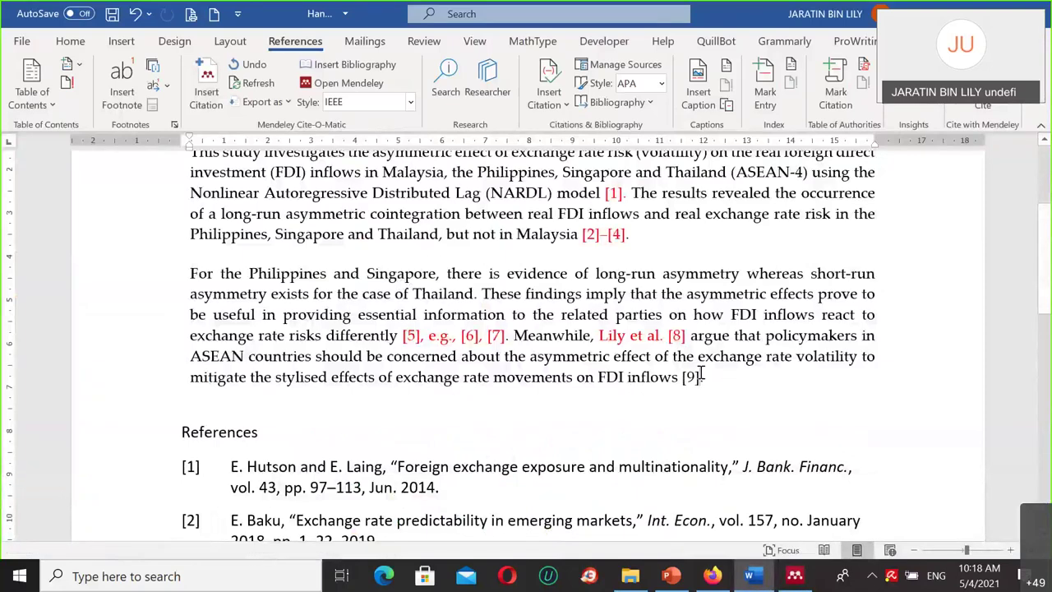
pyautogui.scroll(-10, 701, 375)
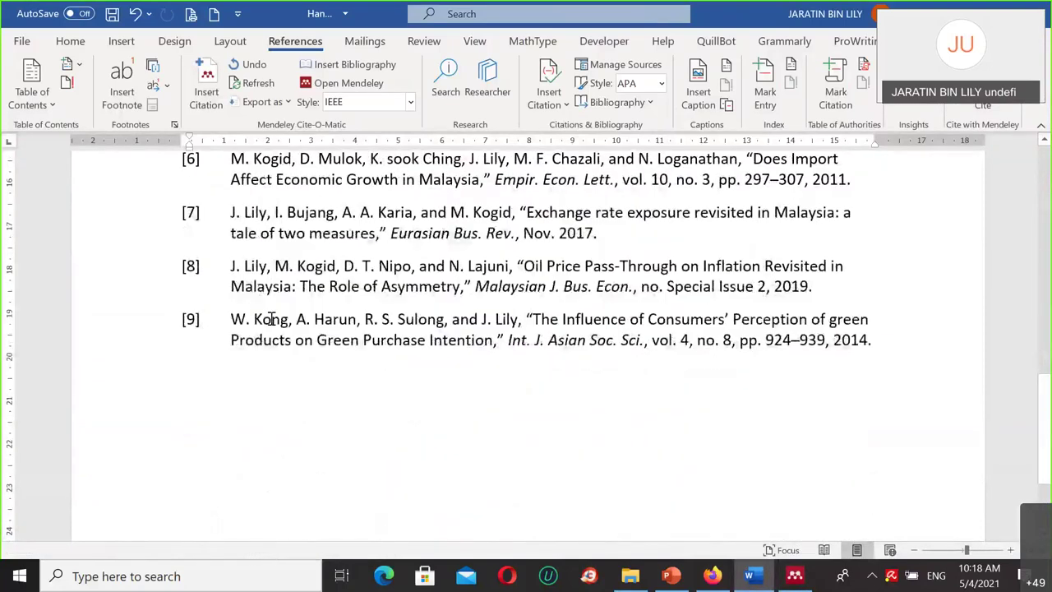
pyautogui.scroll(5, 359, 400)
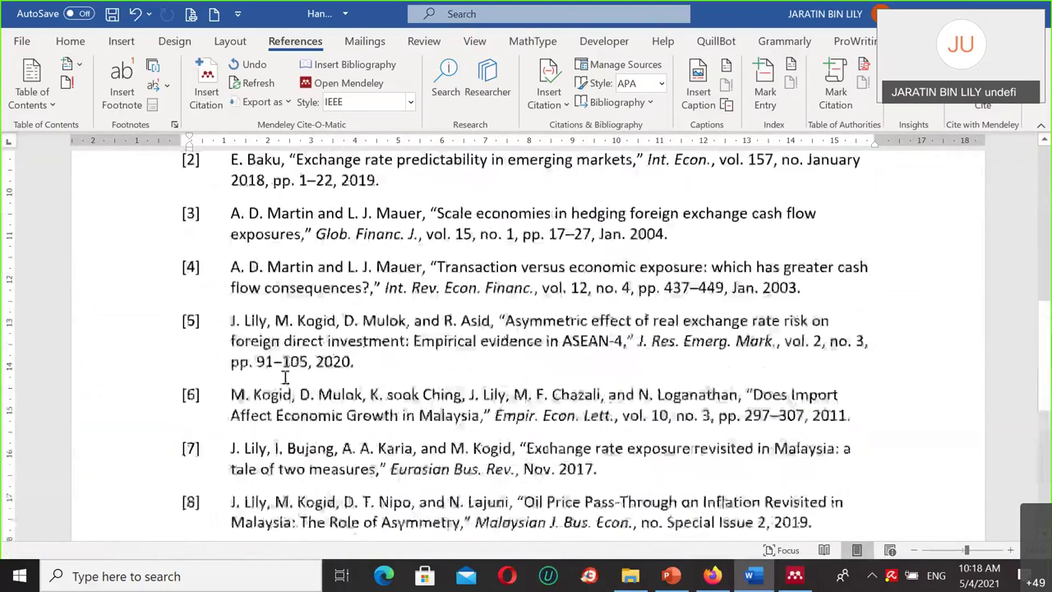
pyautogui.scroll(5, 285, 376)
pyautogui.scroll(-8, 191, 455)
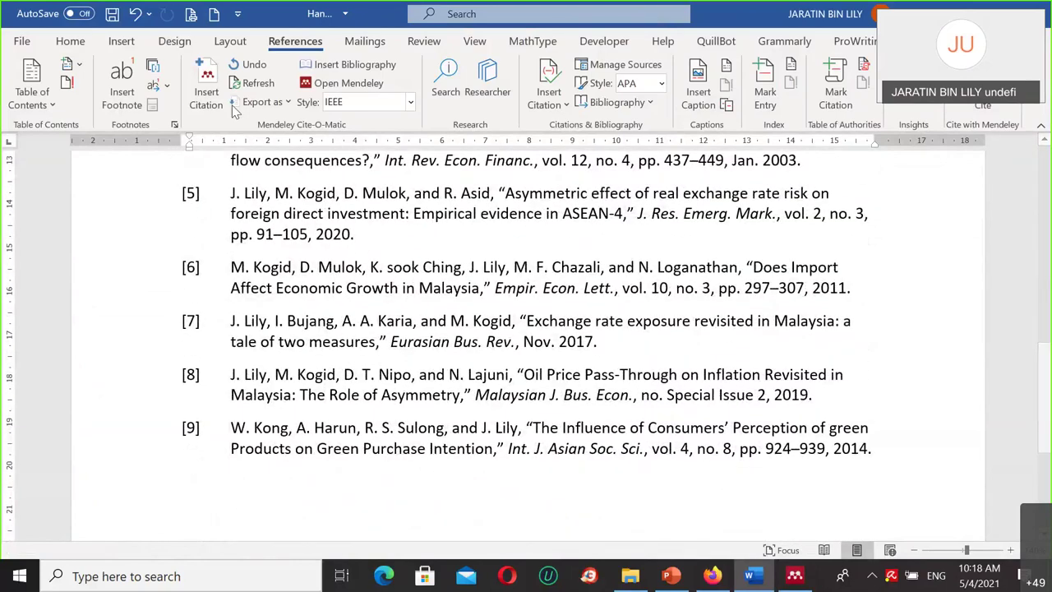
# Step: Start another Mendeley citation after the new one and search the Mendeley library for "exchange rate exposure"
pyautogui.click(206, 83)
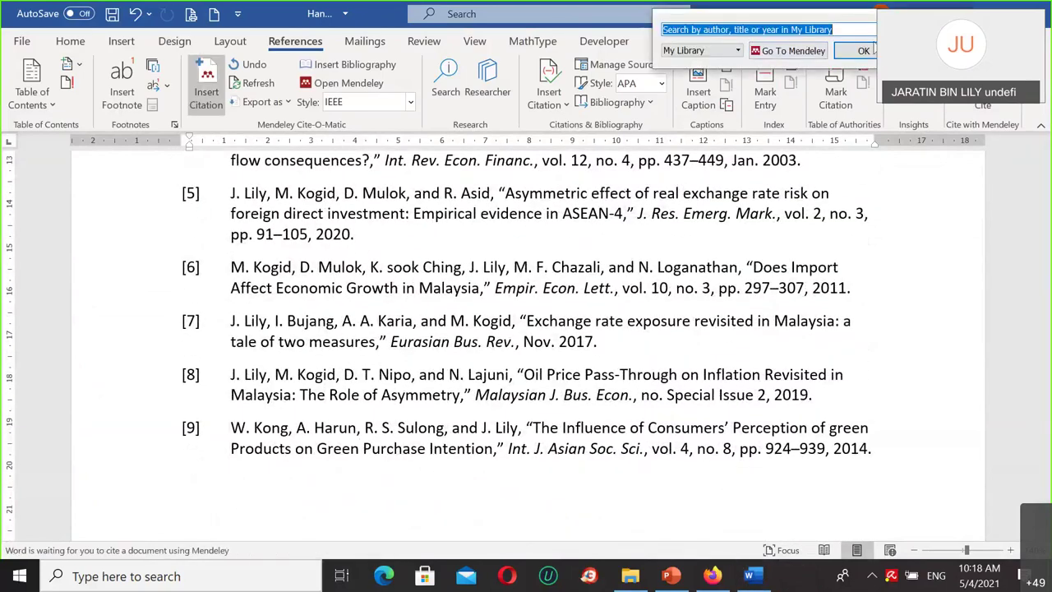
pyautogui.click(789, 51)
pyautogui.click(403, 448)
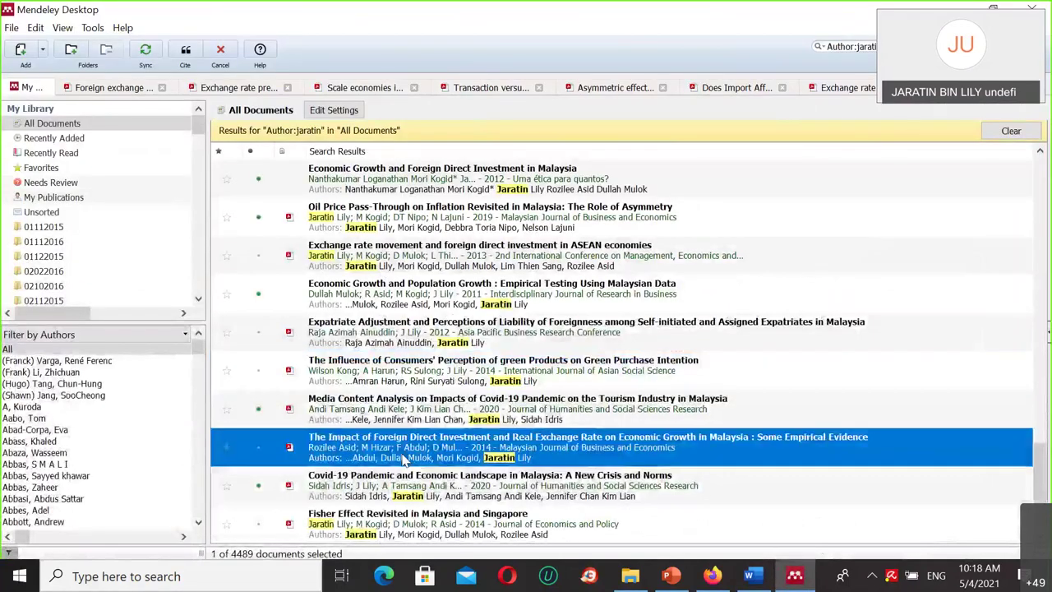
pyautogui.keyDown('ctrl'); pyautogui.click(383, 327); pyautogui.keyUp('ctrl')
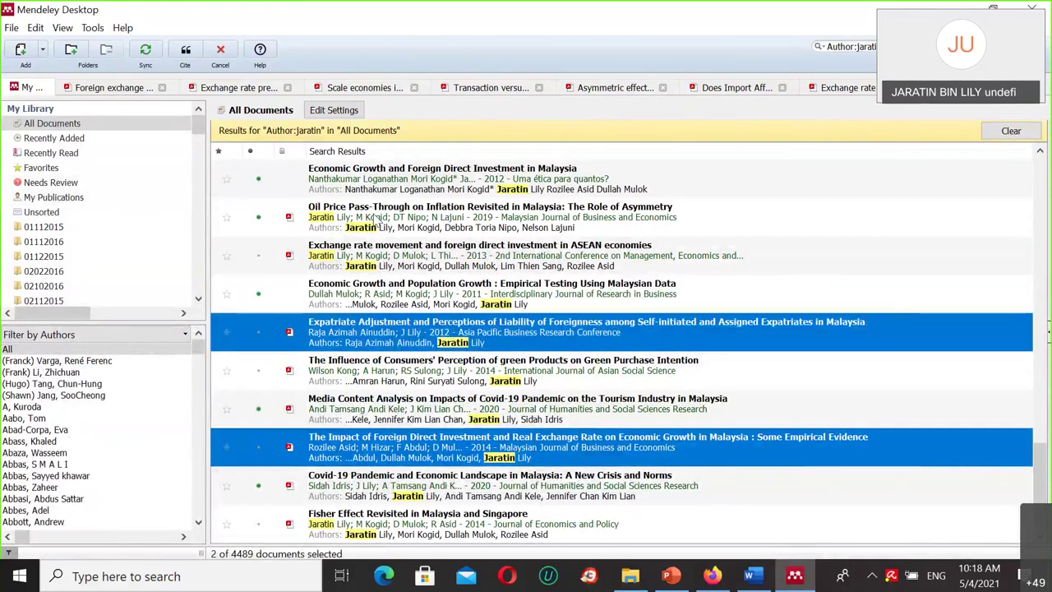
pyautogui.click(847, 46)
pyautogui.hotkey('ctrl', 'a')
pyautogui.press('BackSpace')
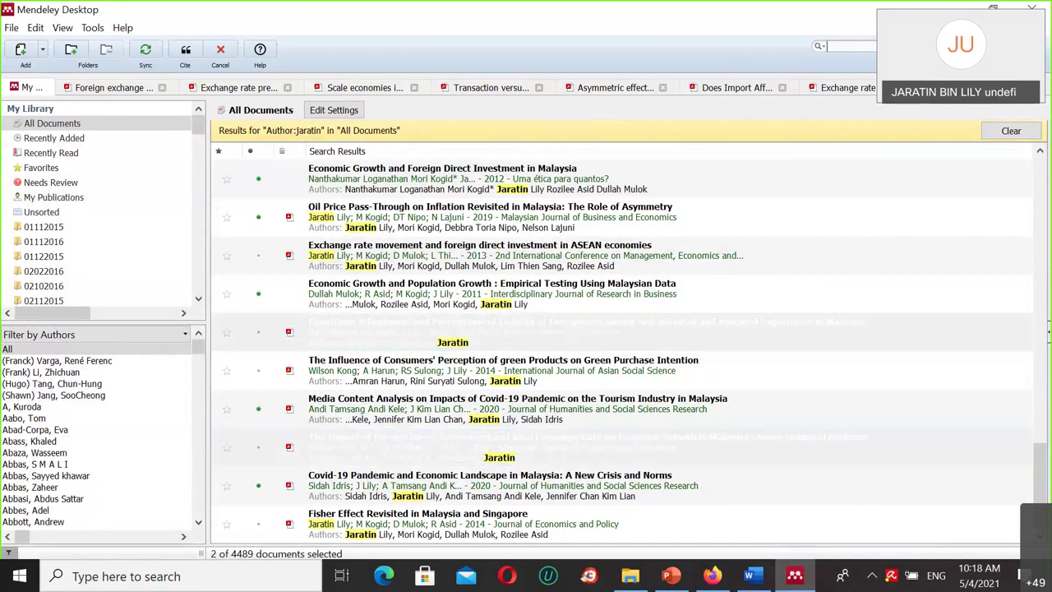
pyautogui.write('e')
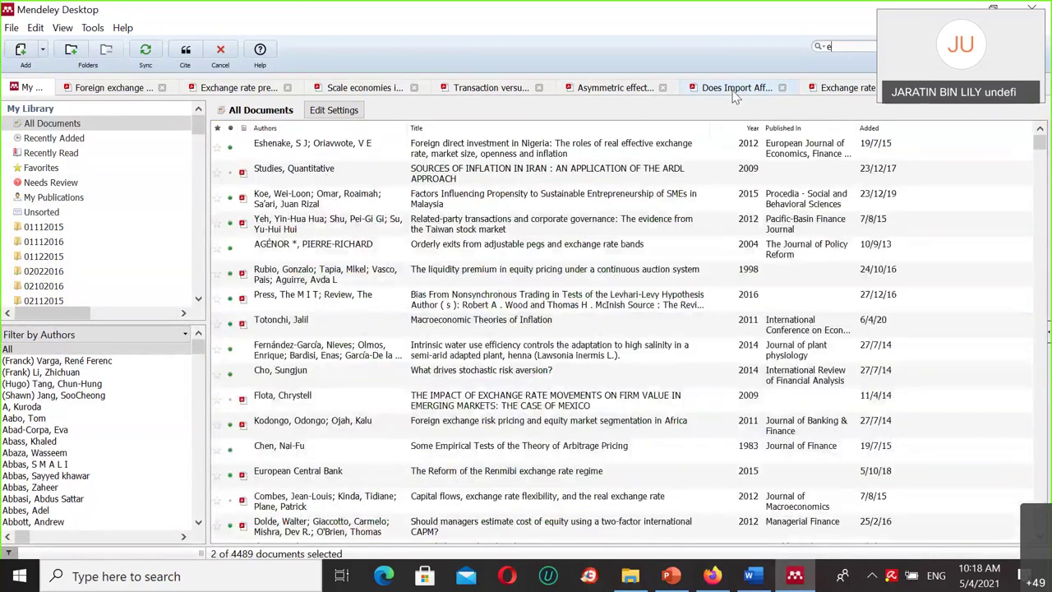
pyautogui.write('xchange')
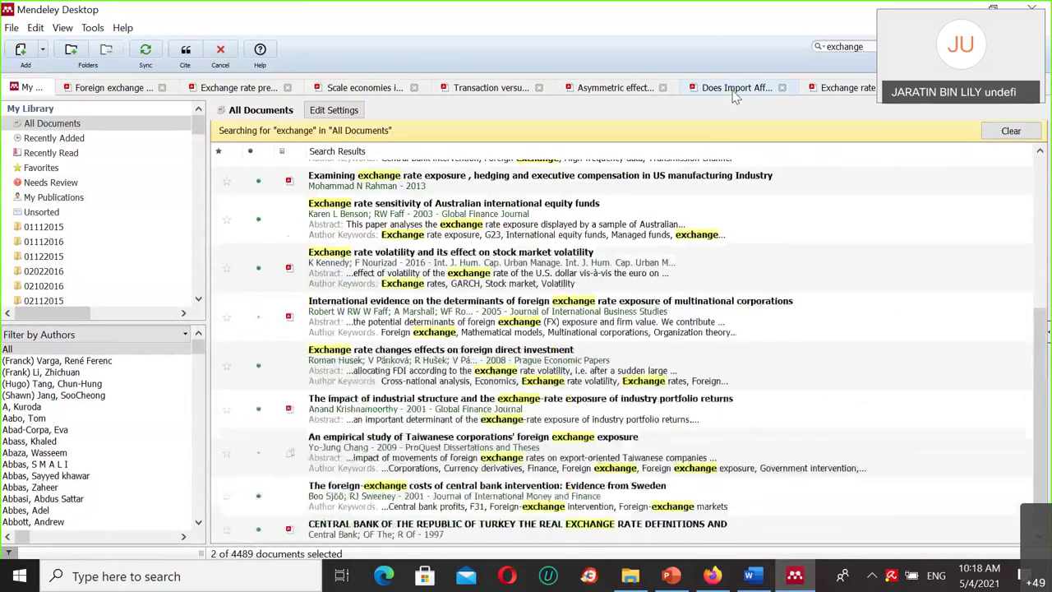
pyautogui.write(' rate')
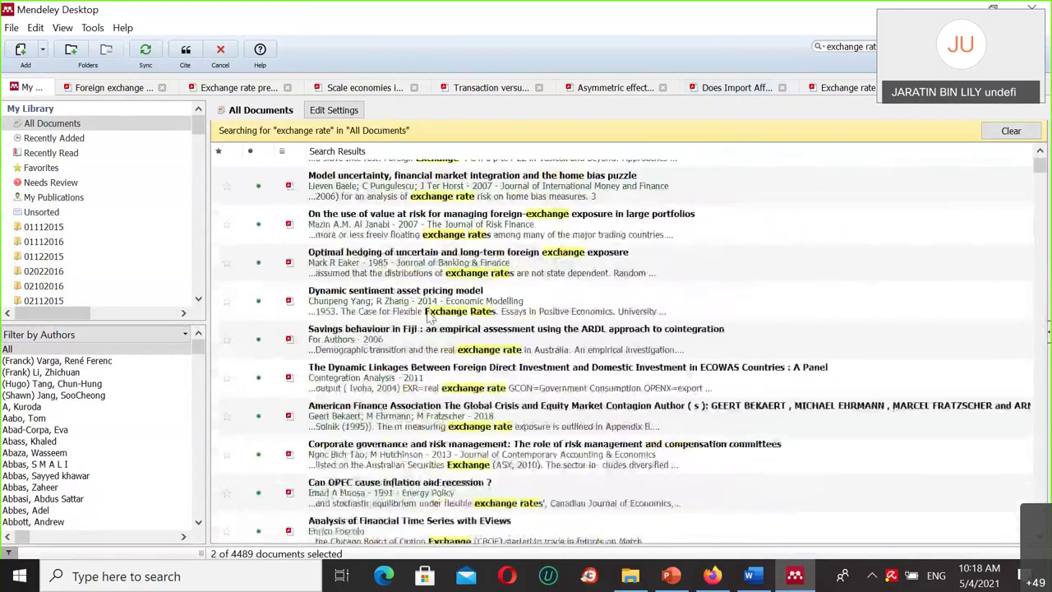
pyautogui.write('exposure')
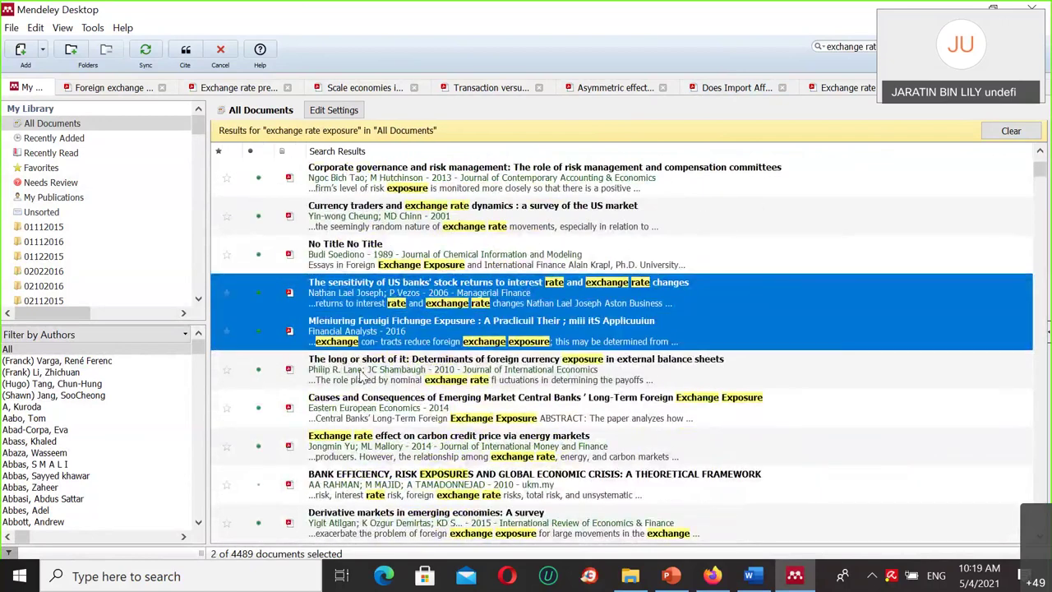
# Step: Cite the five consecutive papers from "The sensitivity of US banks' stock returns…" through "Exchange rate effect on carbon credit price via energy markets"
pyautogui.hotkey('shift', 'Down')
pyautogui.hotkey('shift', 'Down')
pyautogui.hotkey('shift', 'Down')
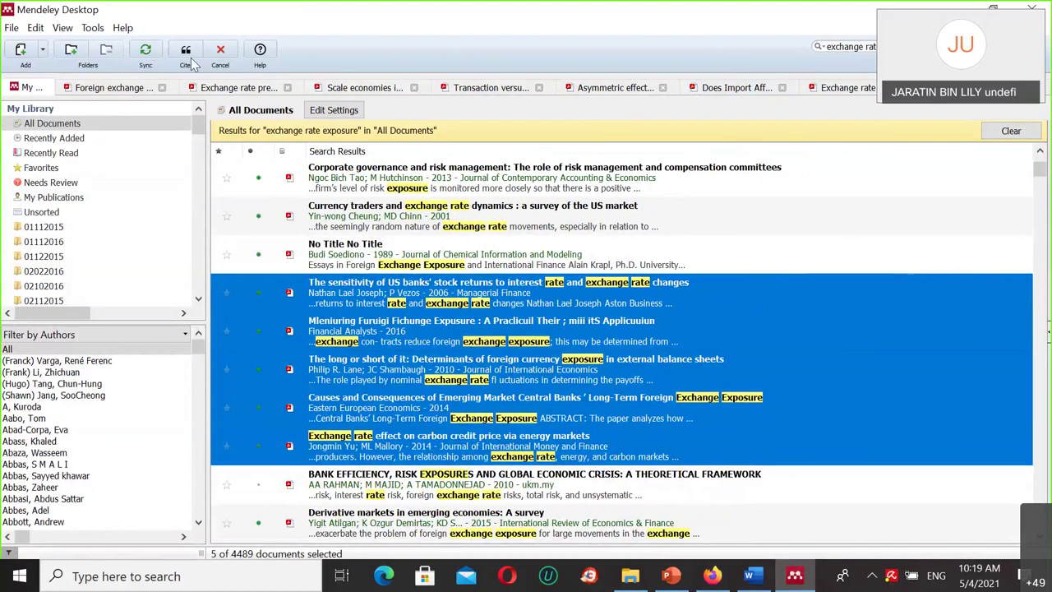
pyautogui.click(187, 53)
pyautogui.scroll(-6, 250, 415)
pyautogui.scroll(9, 251, 415)
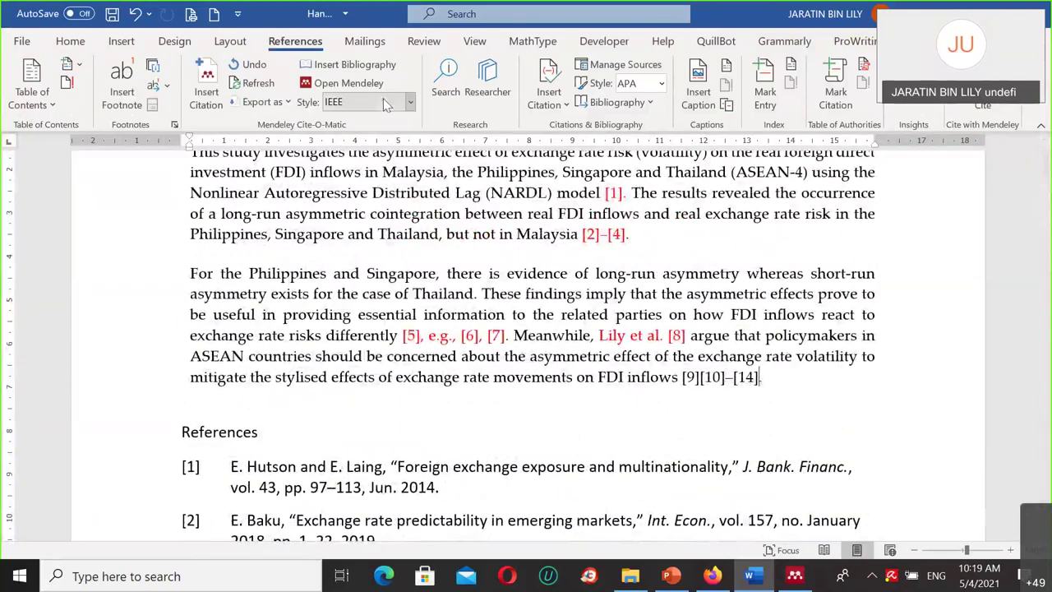
# Step: Change the Mendeley citation style to "American Psychological Association 7th edition"
pyautogui.click(410, 102)
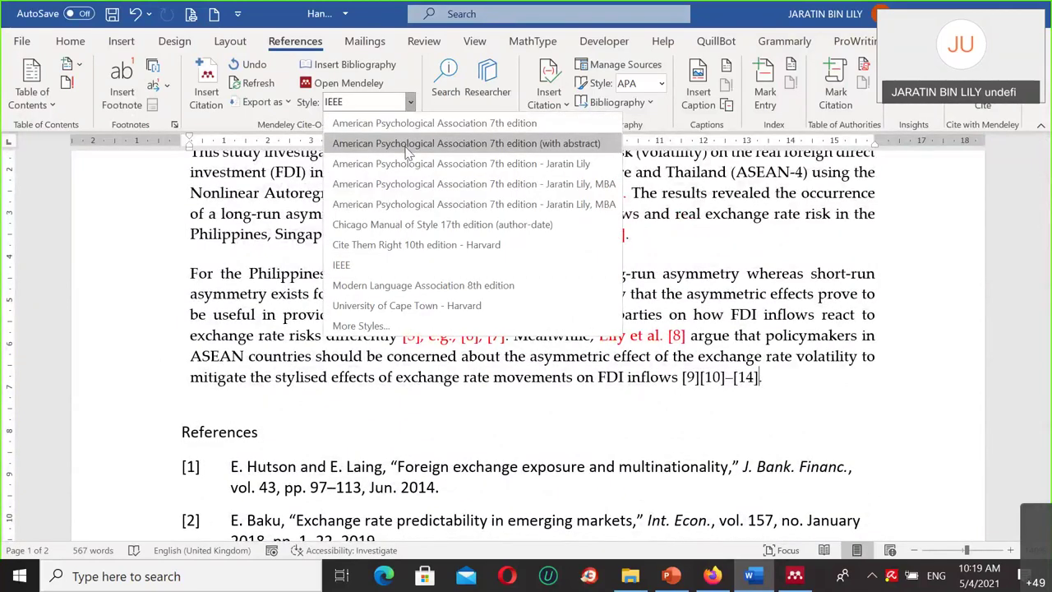
pyautogui.click(404, 123)
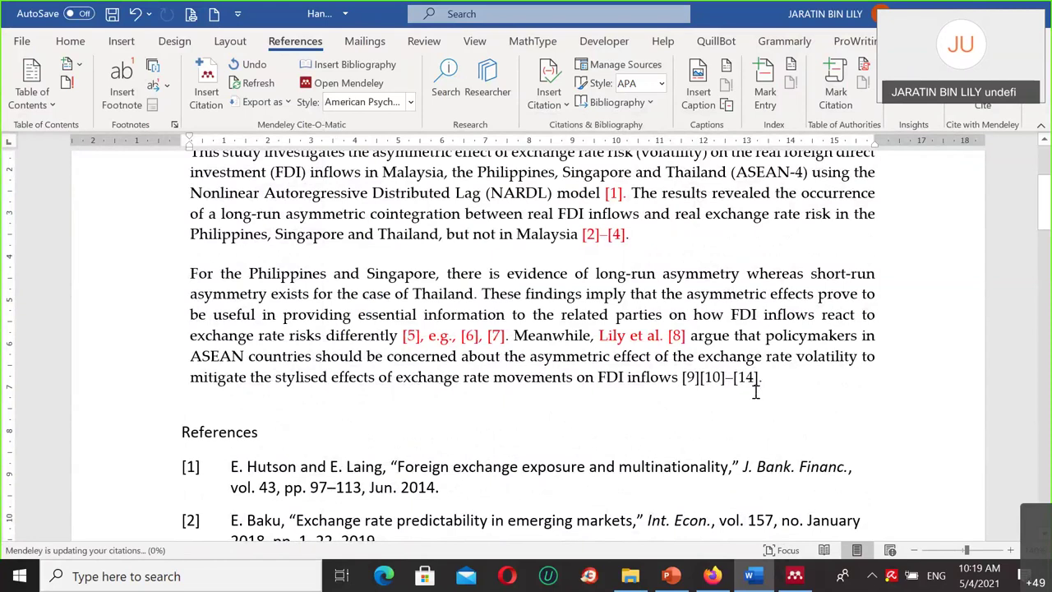
pyautogui.scroll(-1, 427, 371)
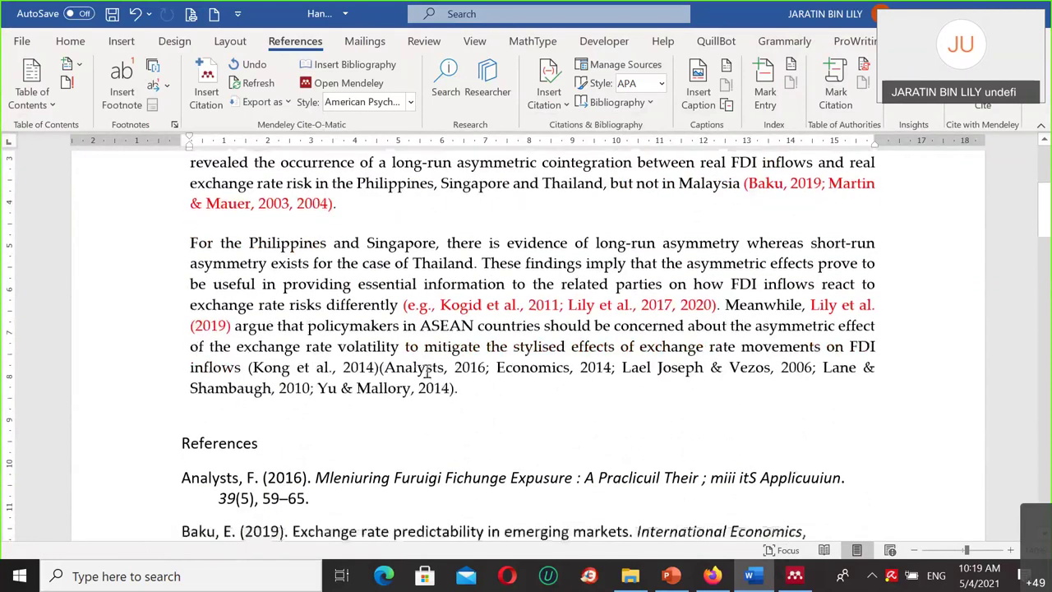
# Step: Merge the two adjacent citations after "FDI inflows" at the end of the second paragraph into one Mendeley citation
pyautogui.click(379, 366)
pyautogui.moveTo(248, 364); pyautogui.dragTo(452, 391)
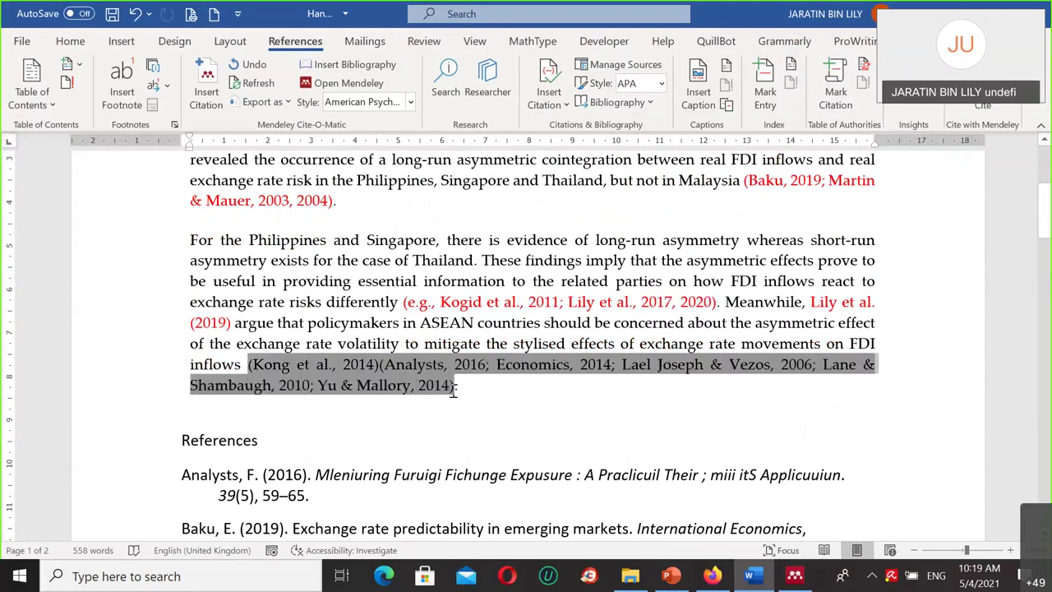
pyautogui.click(208, 86)
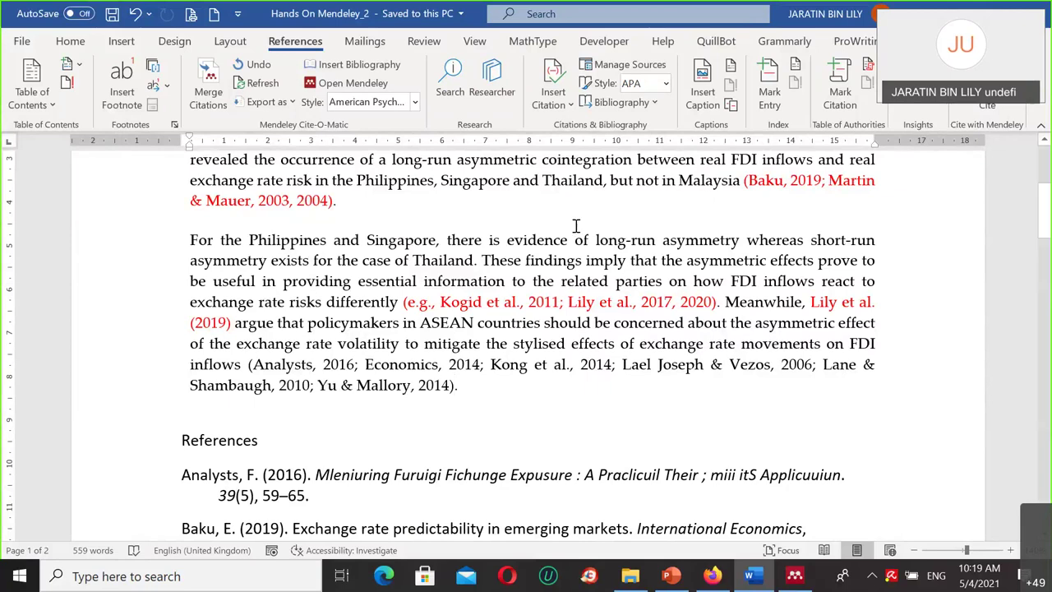
pyautogui.scroll(1, 563, 180)
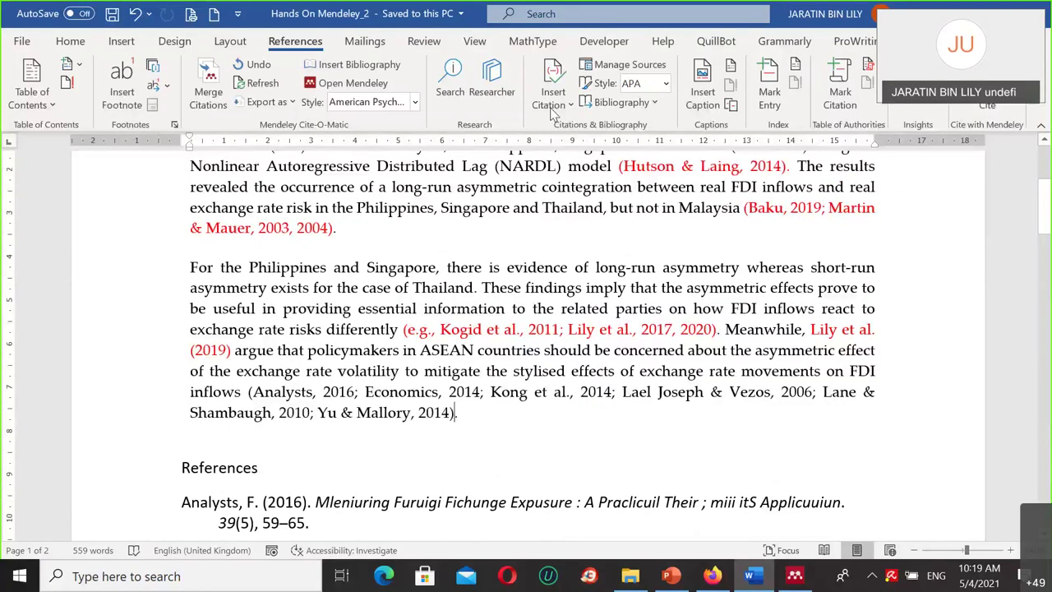
pyautogui.scroll(1, 624, 150)
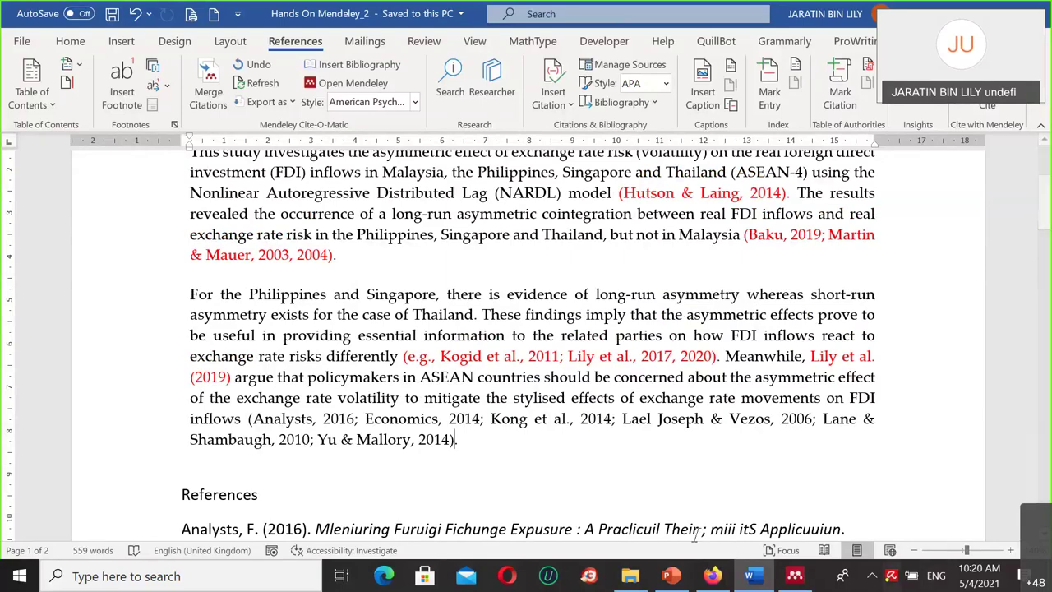
# Step: Justify all reference entries below the "References" heading
pyautogui.scroll(-5, 638, 498)
pyautogui.moveTo(143, 263); pyautogui.dragTo(123, 328)
pyautogui.click(70, 41)
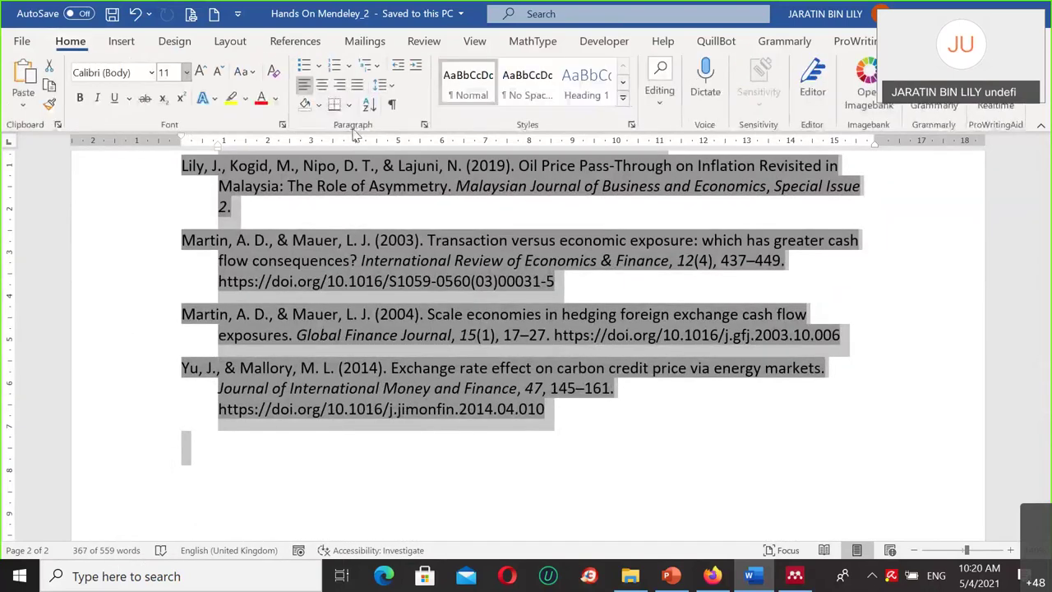
pyautogui.click(358, 86)
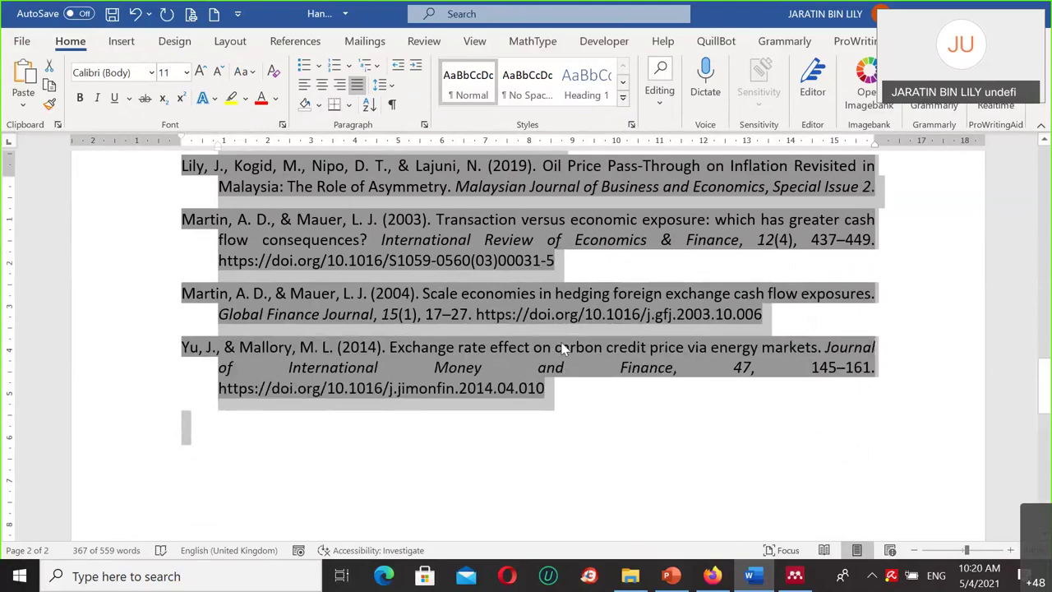
pyautogui.scroll(10, 563, 348)
pyautogui.scroll(10, 563, 348)
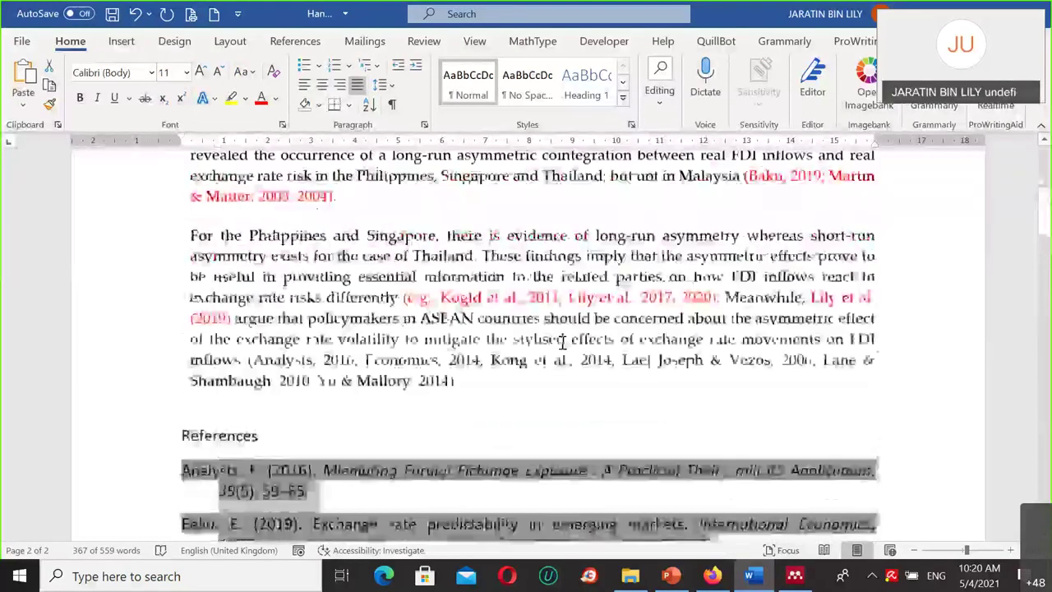
# Step: Set the font of all reference entries to Tahoma and clear the selection
pyautogui.click(151, 77)
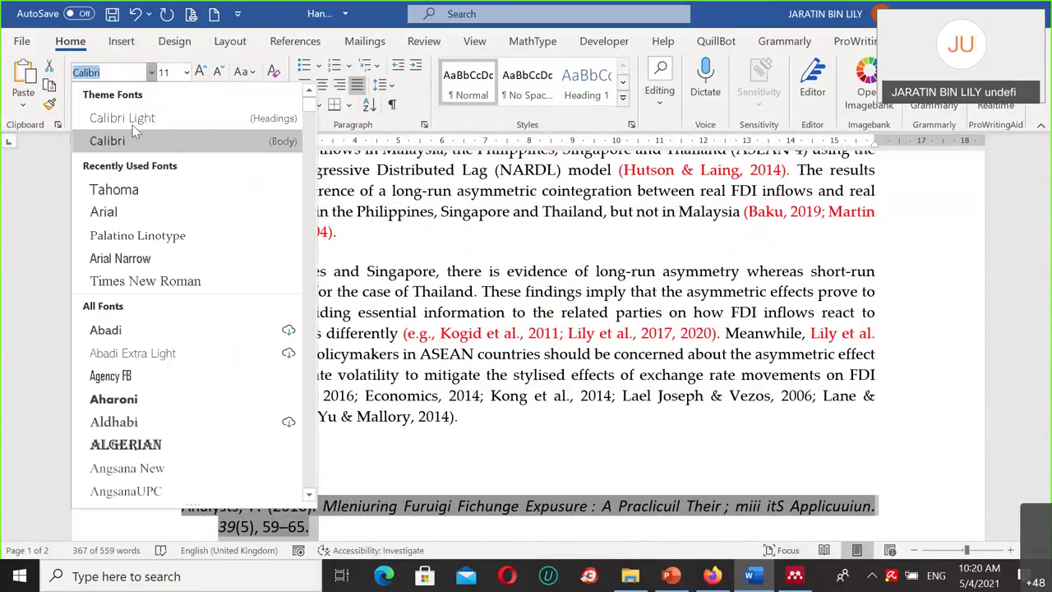
pyautogui.click(142, 186)
pyautogui.scroll(-3, 472, 423)
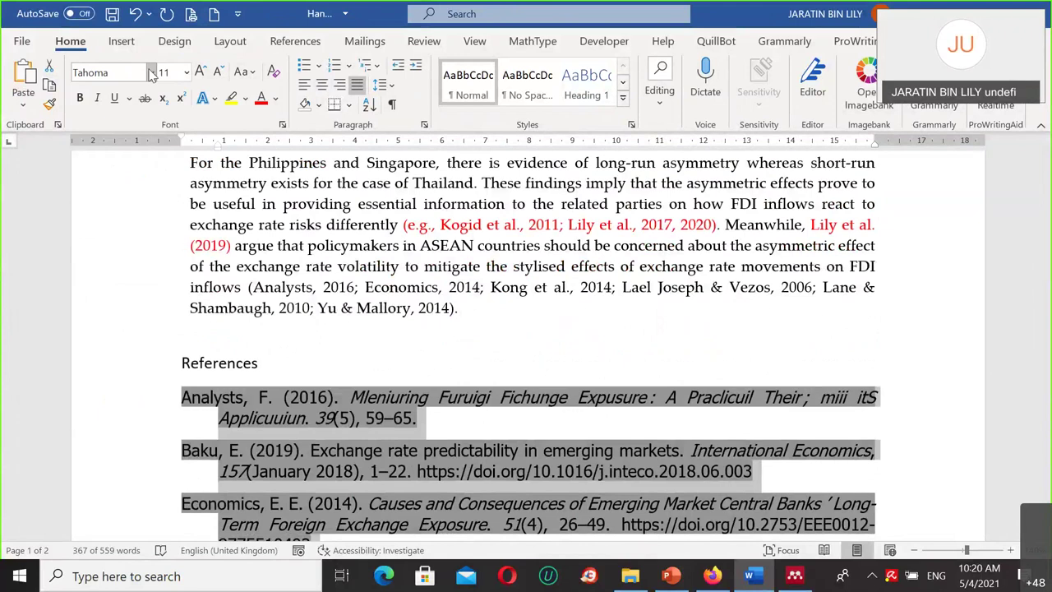
pyautogui.click(303, 338)
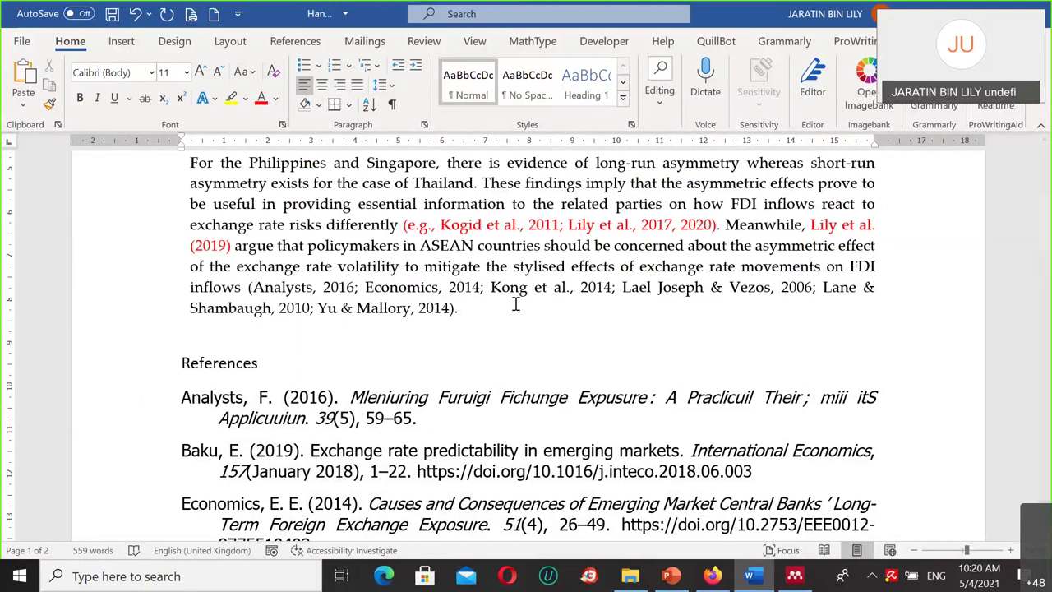
# Step: Try to remove the in-text citation after "(NARDL) model" in the first paragraph and refresh the Mendeley references
pyautogui.scroll(3, 559, 279)
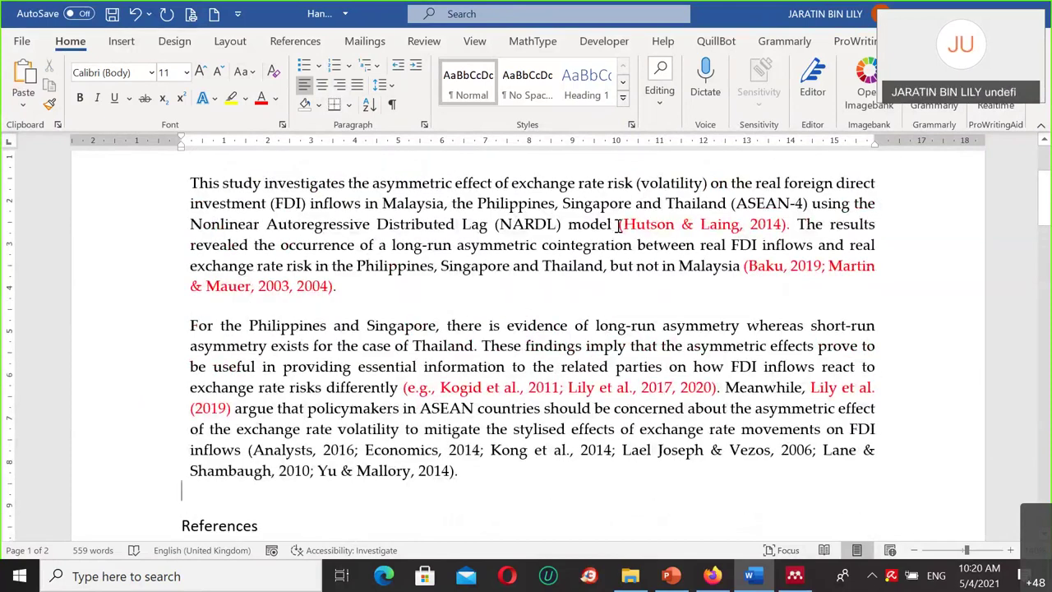
pyautogui.moveTo(618, 226); pyautogui.dragTo(781, 230)
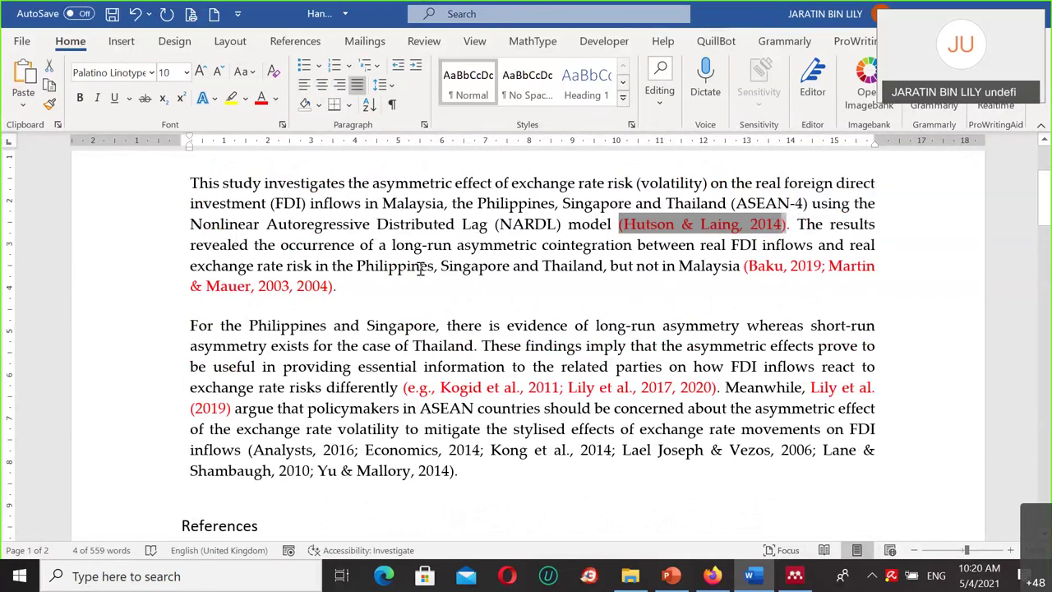
pyautogui.press('Delete')
pyautogui.press('Delete')
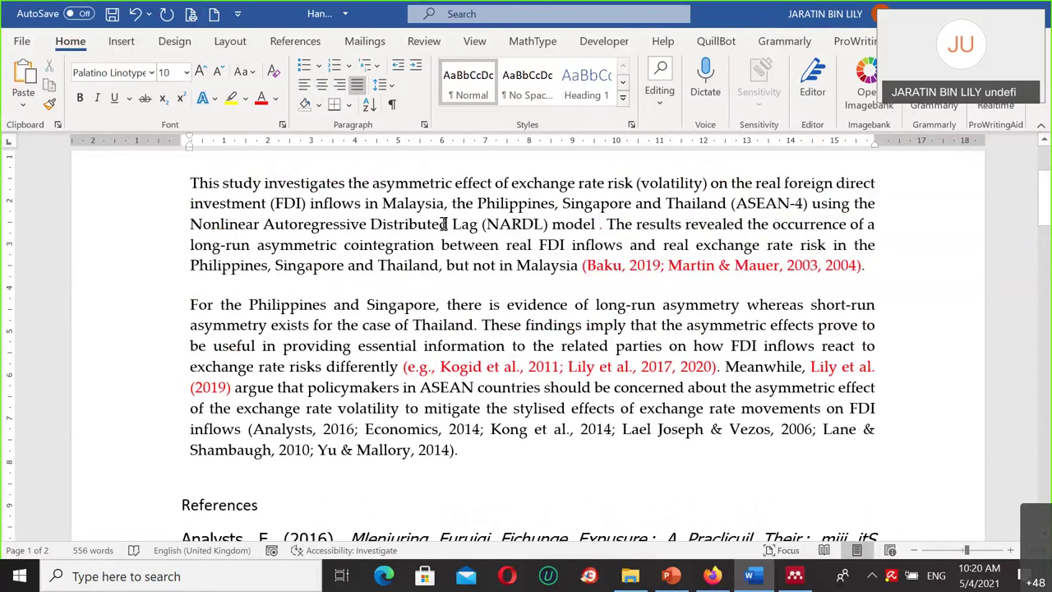
pyautogui.press('BackSpace')
pyautogui.click(295, 41)
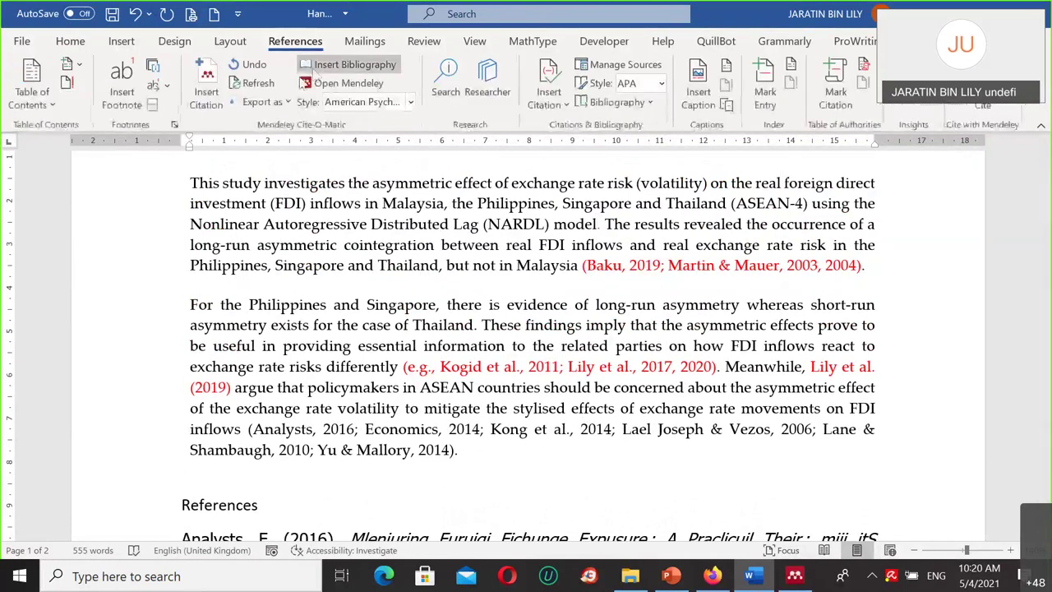
pyautogui.click(255, 84)
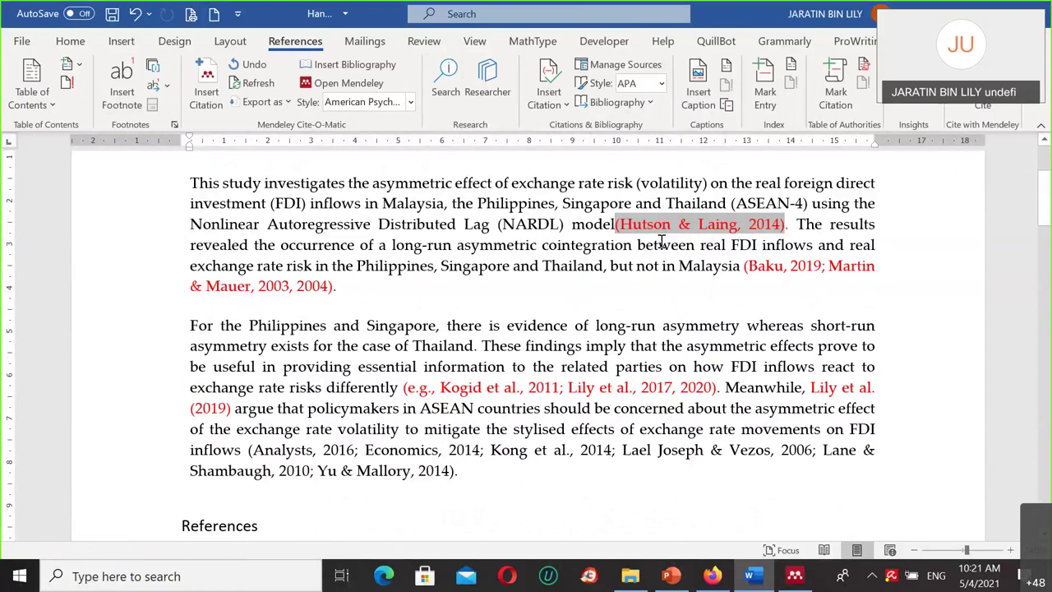
# Step: Delete the whole Mendeley citation after "(NARDL) model" in the first paragraph and save the document
pyautogui.click(613, 224)
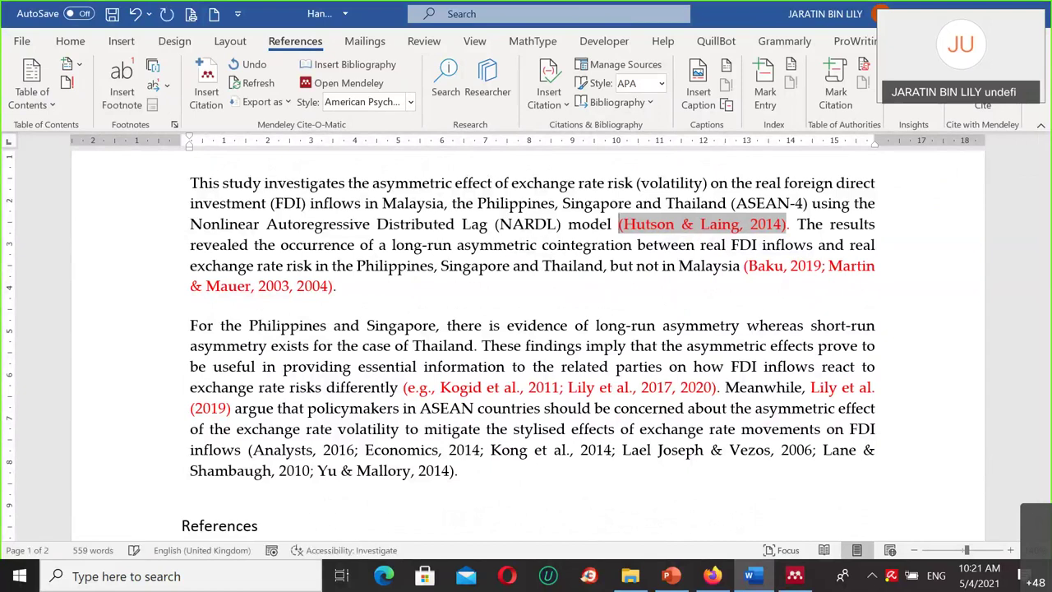
pyautogui.hotkey('shift', 'Right')
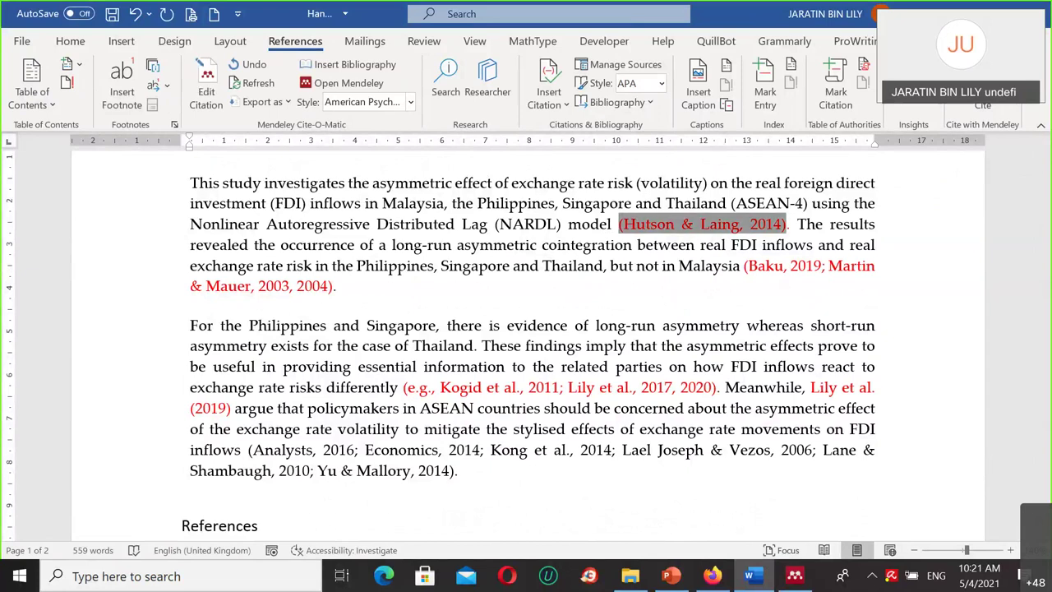
pyautogui.press('Delete')
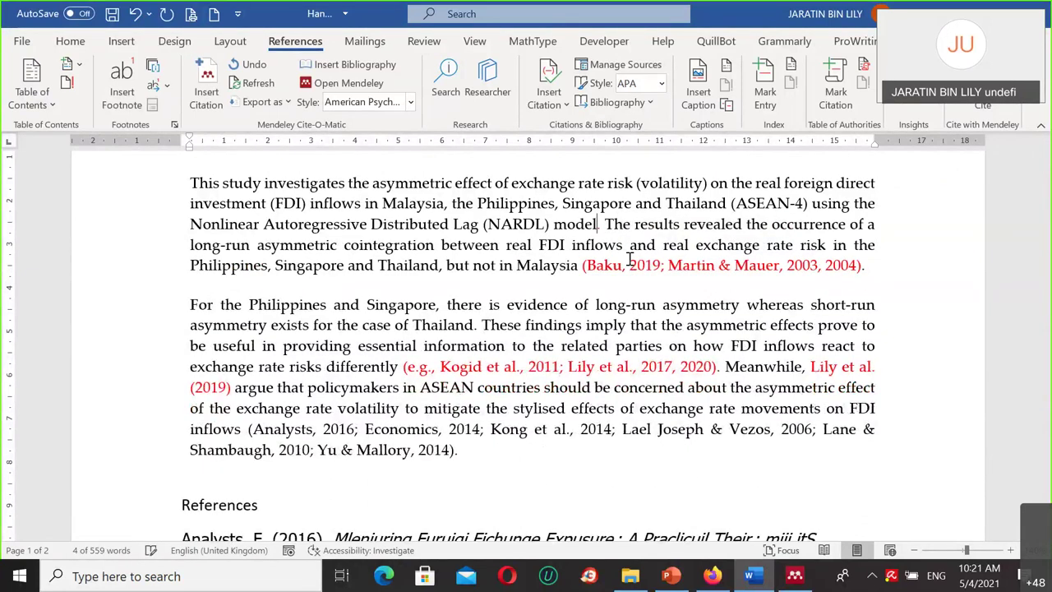
pyautogui.click(111, 16)
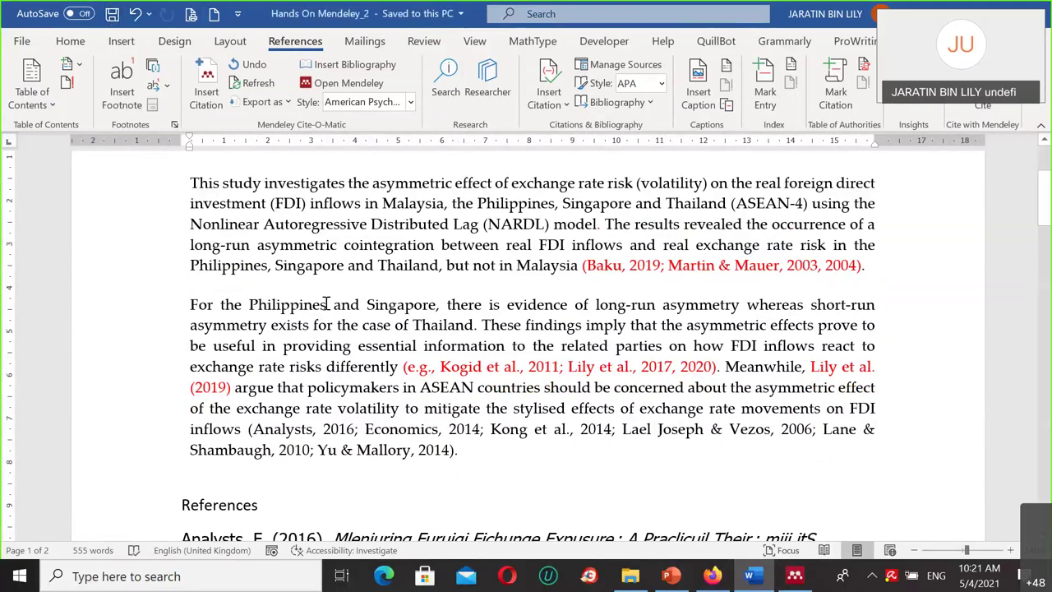
# Step: Refresh the Mendeley citations and check the updated reference list down to its last entry
pyautogui.scroll(-3, 460, 379)
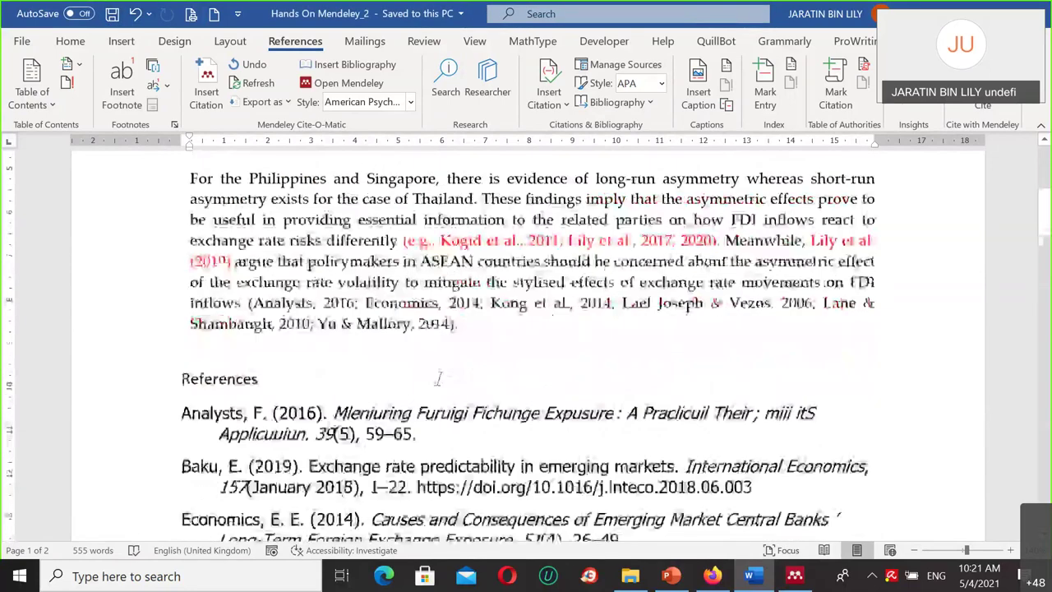
pyautogui.scroll(3, 436, 376)
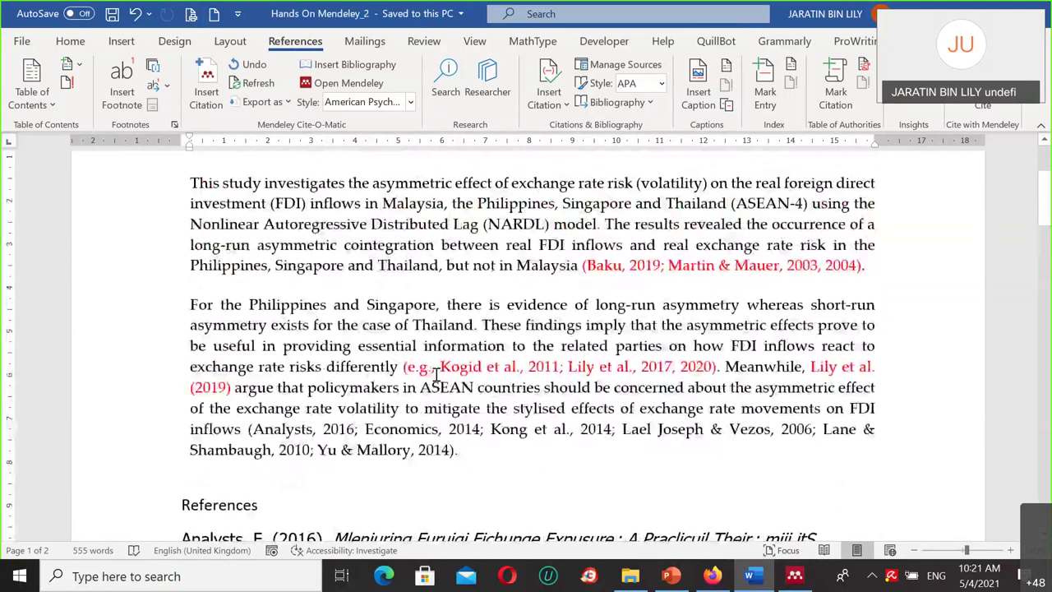
pyautogui.click(257, 85)
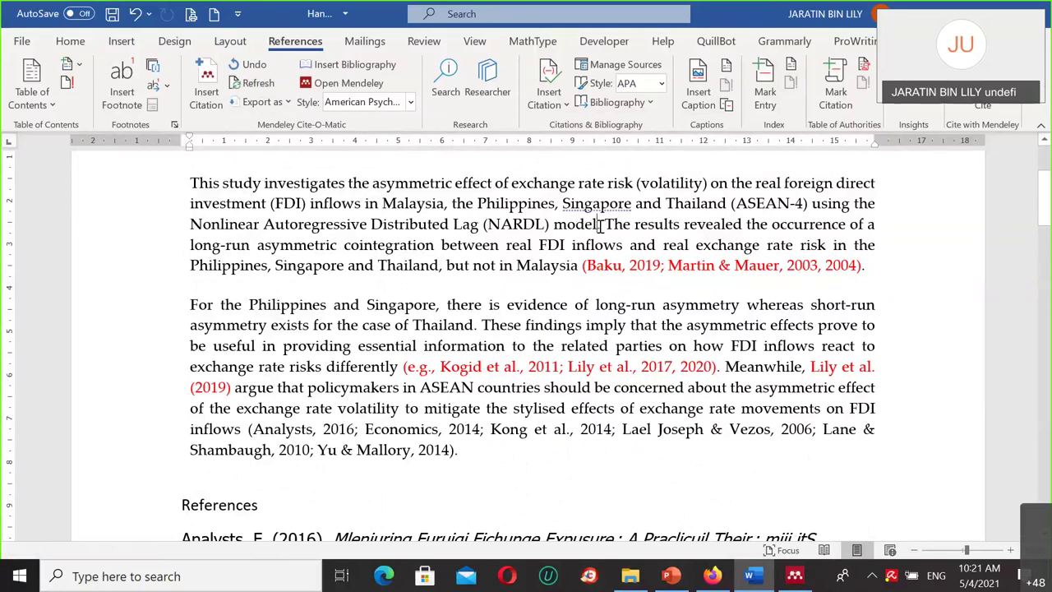
pyautogui.scroll(-8, 453, 373)
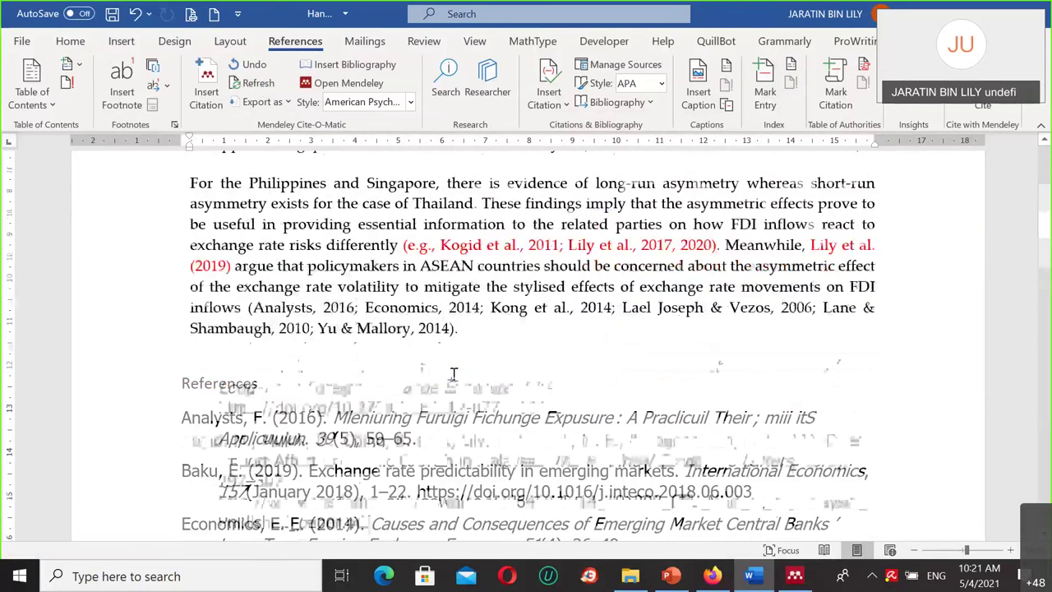
pyautogui.scroll(-8, 402, 373)
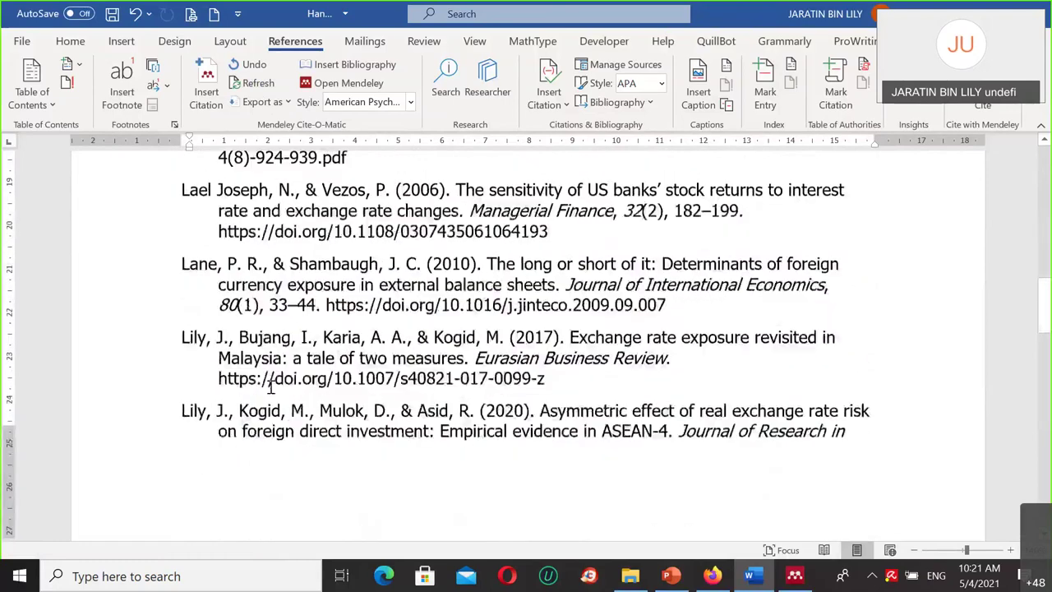
pyautogui.scroll(-3, 268, 386)
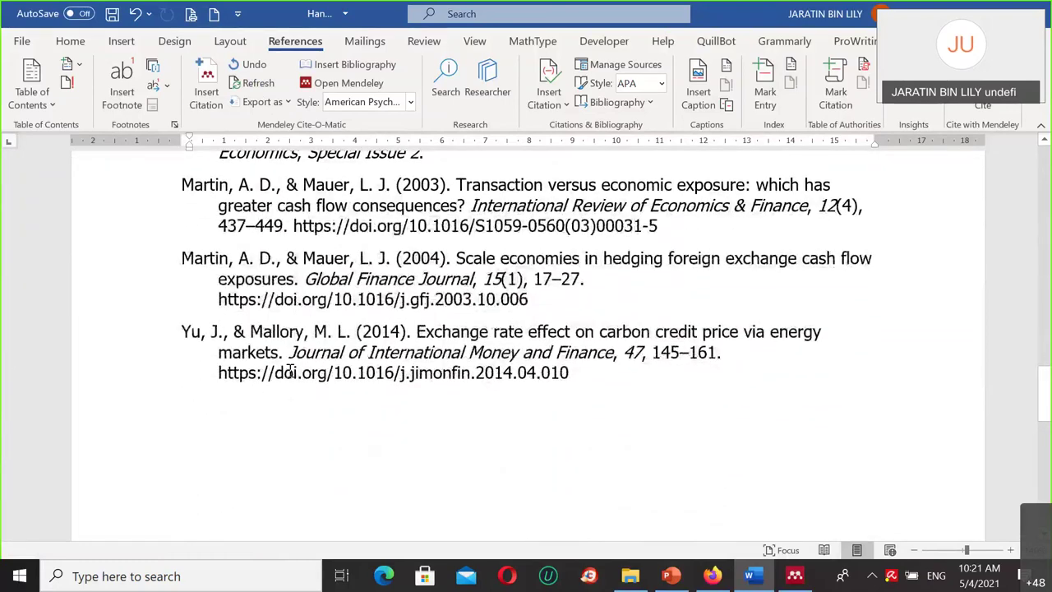
pyautogui.scroll(15, 348, 298)
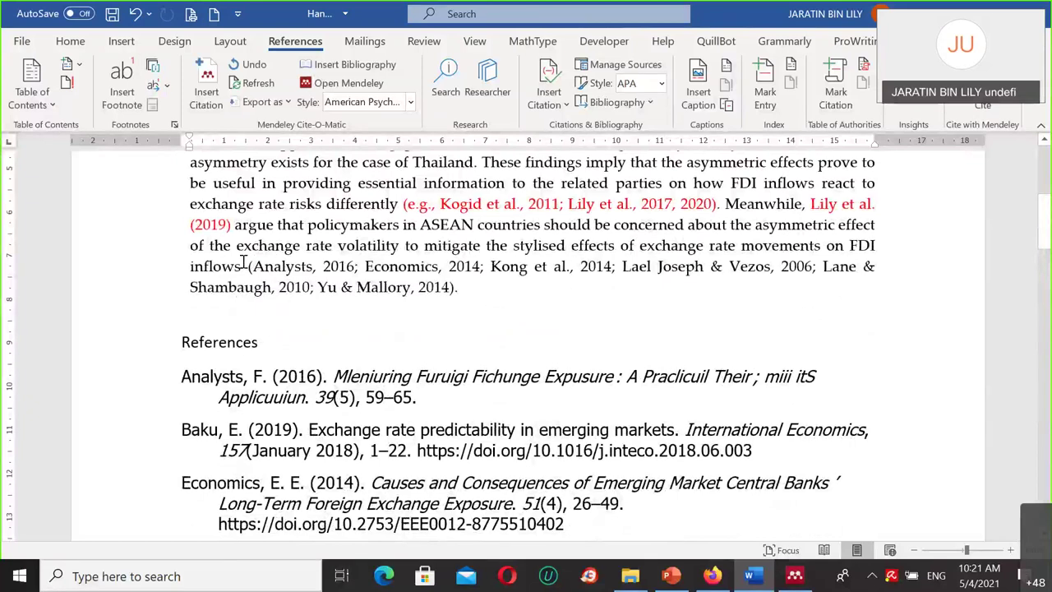
# Step: Delete the merged citation after "FDI inflows" at the end of the second paragraph and save the document
pyautogui.moveTo(249, 265); pyautogui.dragTo(455, 286)
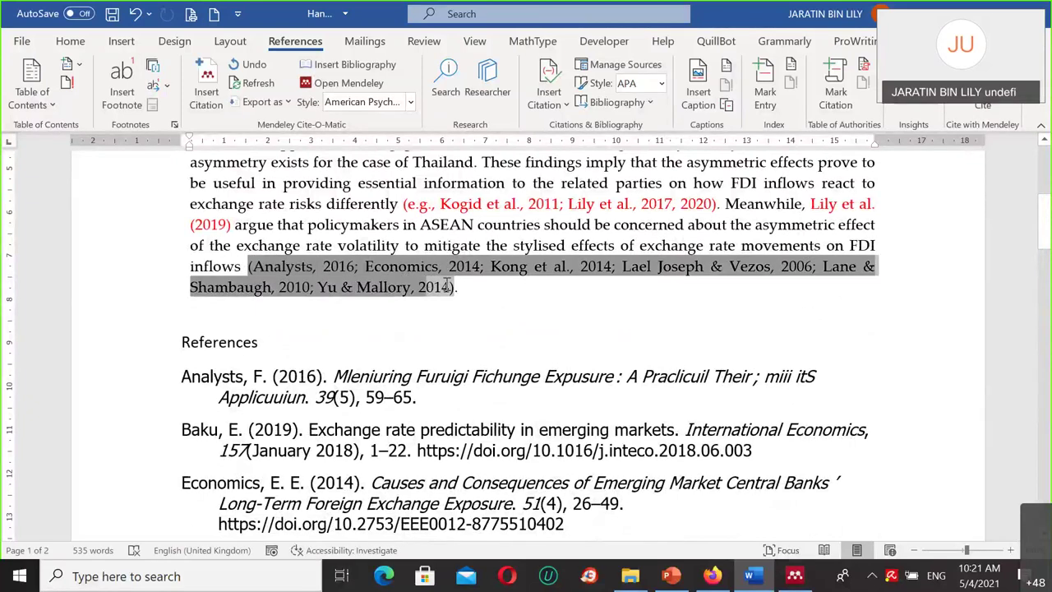
pyautogui.press('Delete')
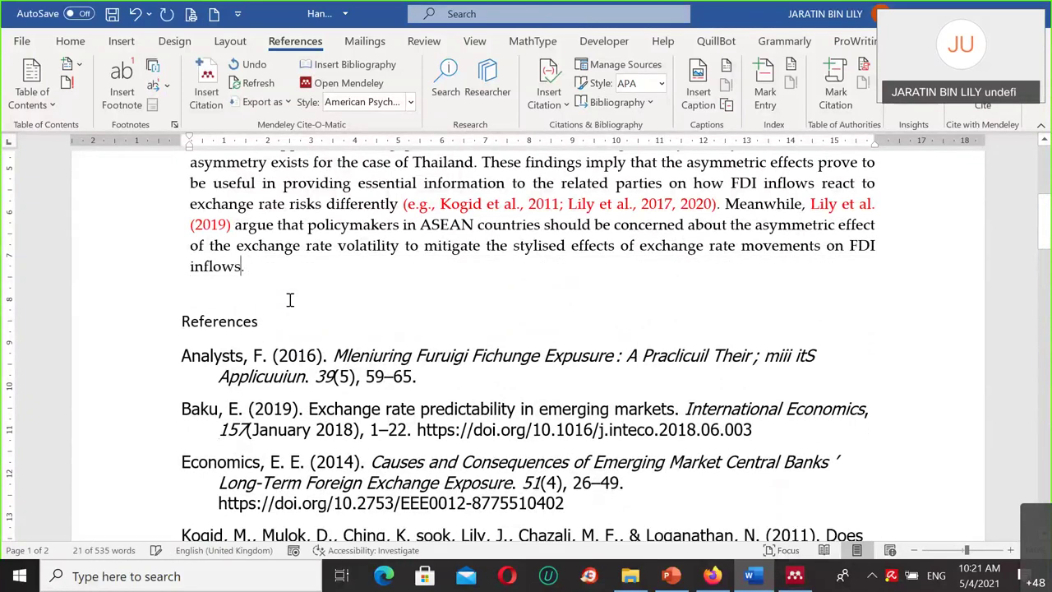
pyautogui.click(111, 14)
# Step: Refresh the Mendeley bibliography and compare the remaining in-text citations with the reference entries
pyautogui.click(259, 84)
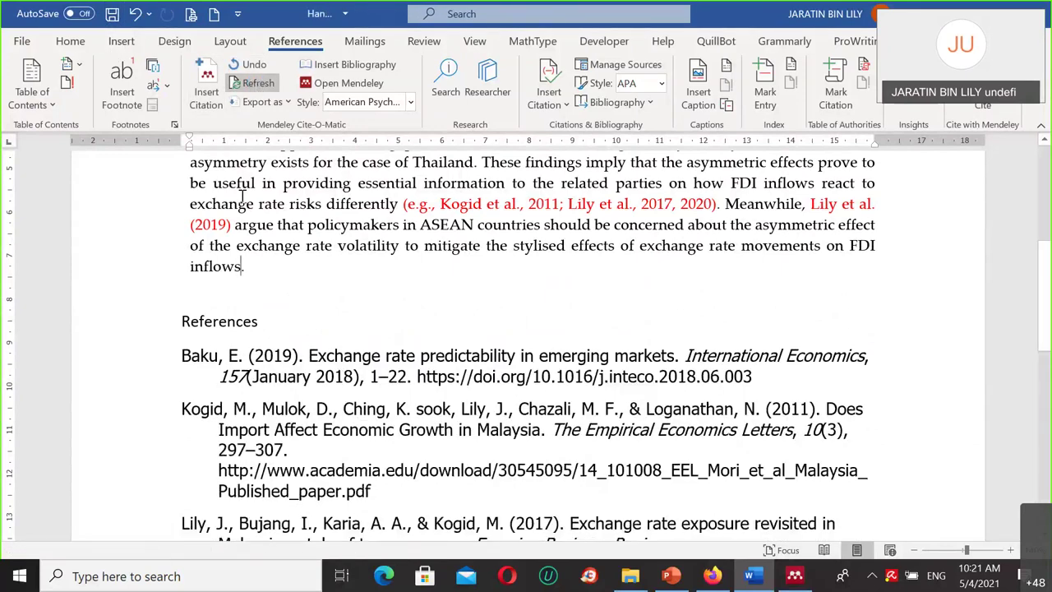
pyautogui.scroll(-4, 271, 316)
pyautogui.scroll(-4, 278, 325)
pyautogui.scroll(8, 284, 320)
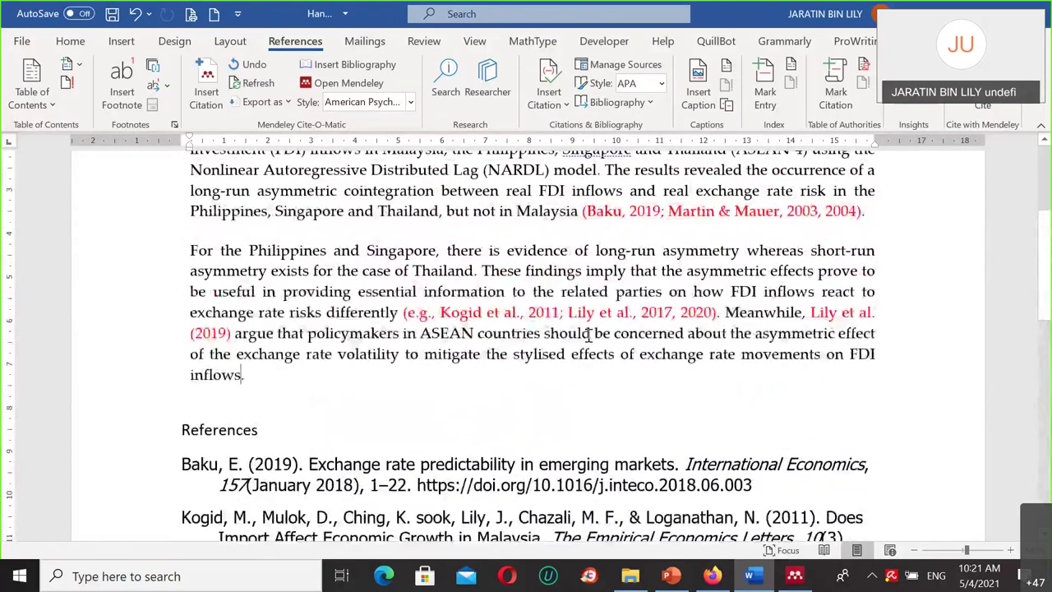
pyautogui.scroll(4, 645, 370)
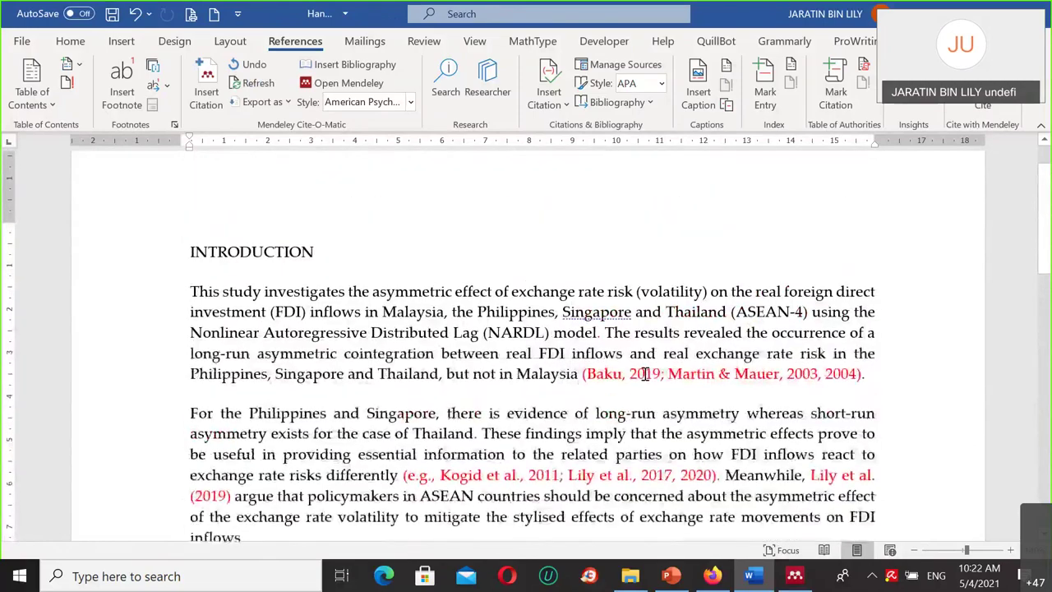
pyautogui.scroll(-8, 575, 386)
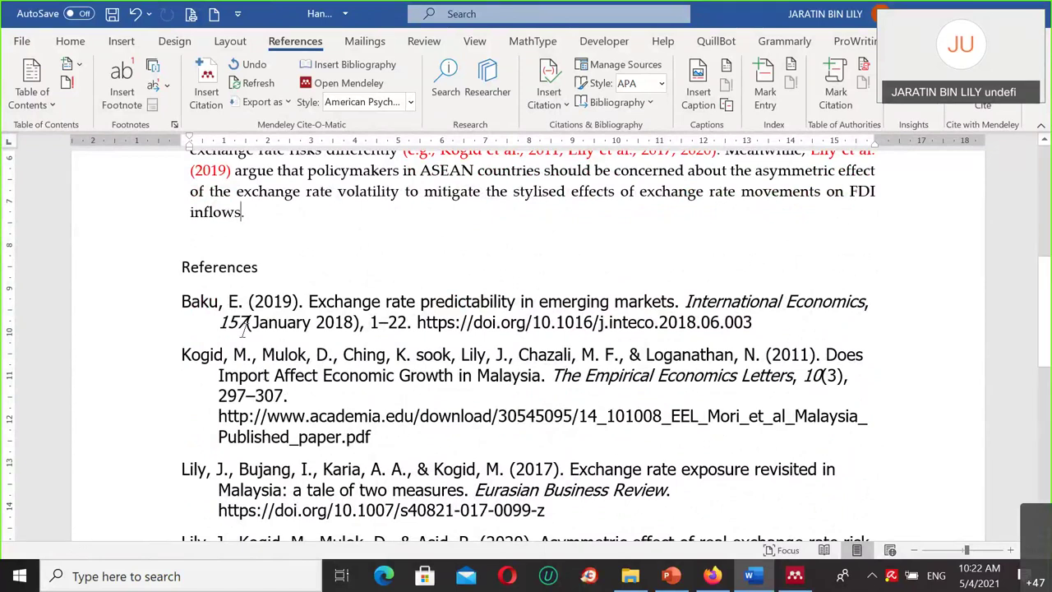
# Step: Remove the URL from the "Does Import Affect Economic Growth in Malaysia" record in Mendeley Desktop, and refresh the references back in Word
pyautogui.click(314, 416)
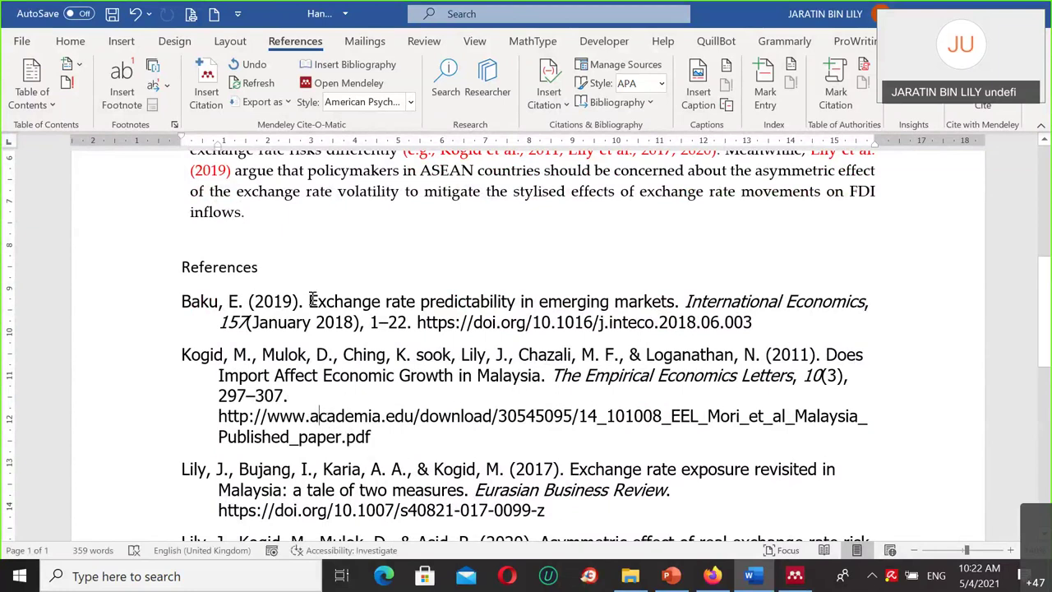
pyautogui.click(799, 577)
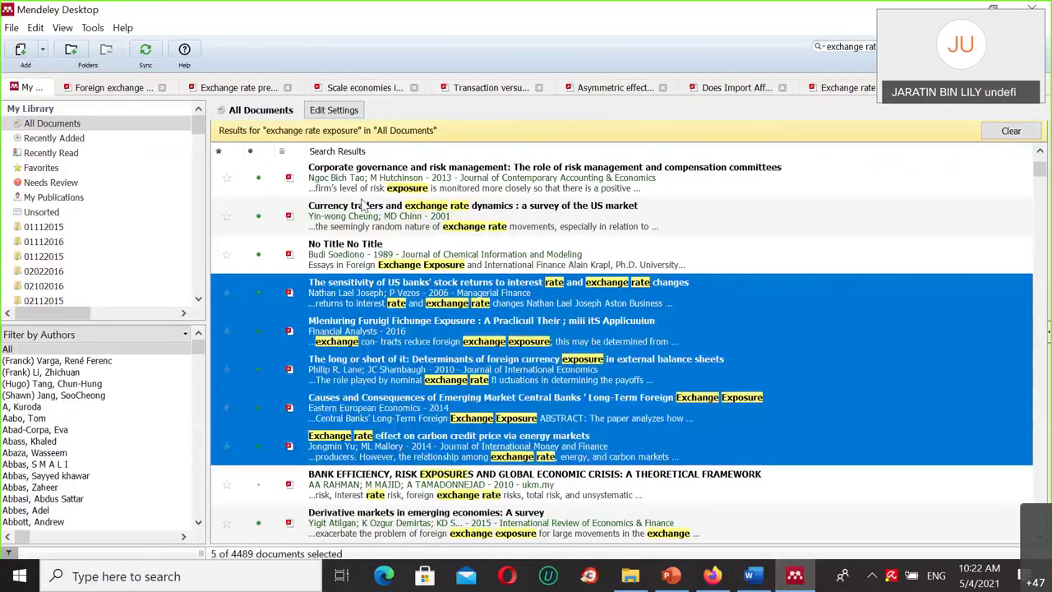
pyautogui.click(610, 88)
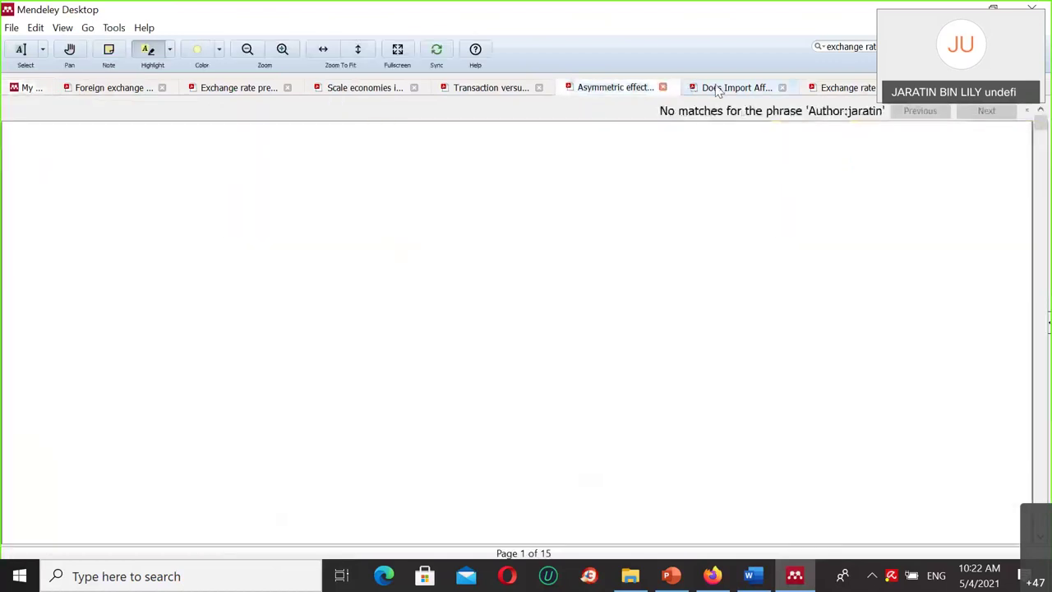
pyautogui.click(719, 88)
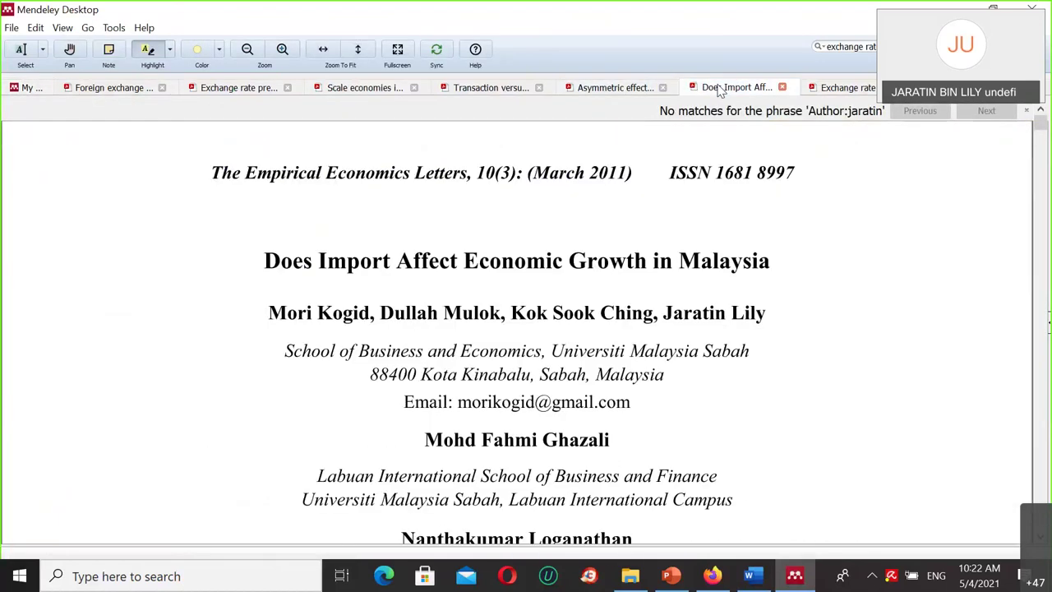
pyautogui.click(1048, 325)
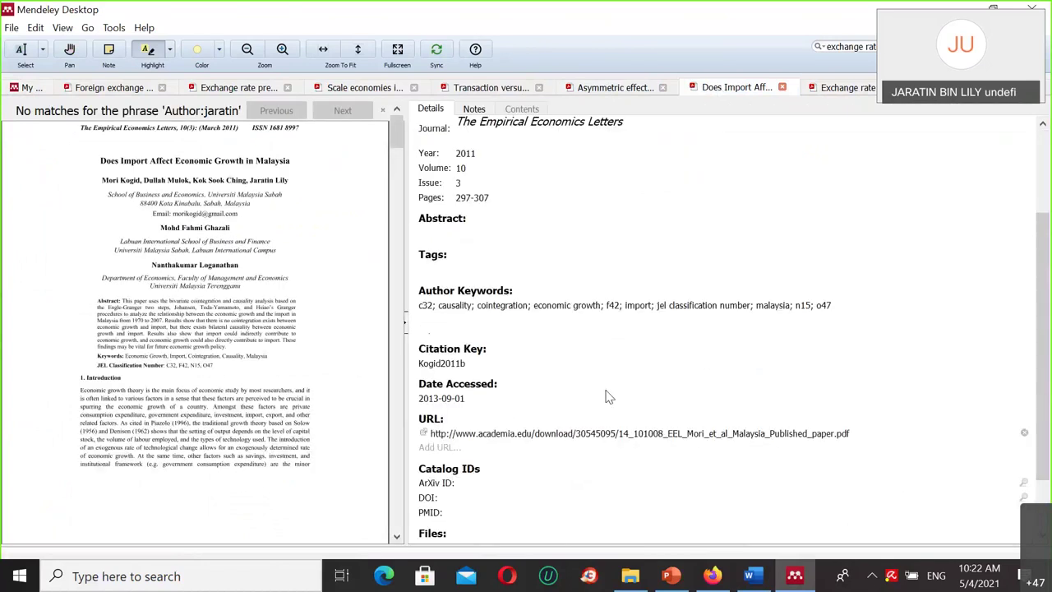
pyautogui.scroll(-2, 608, 397)
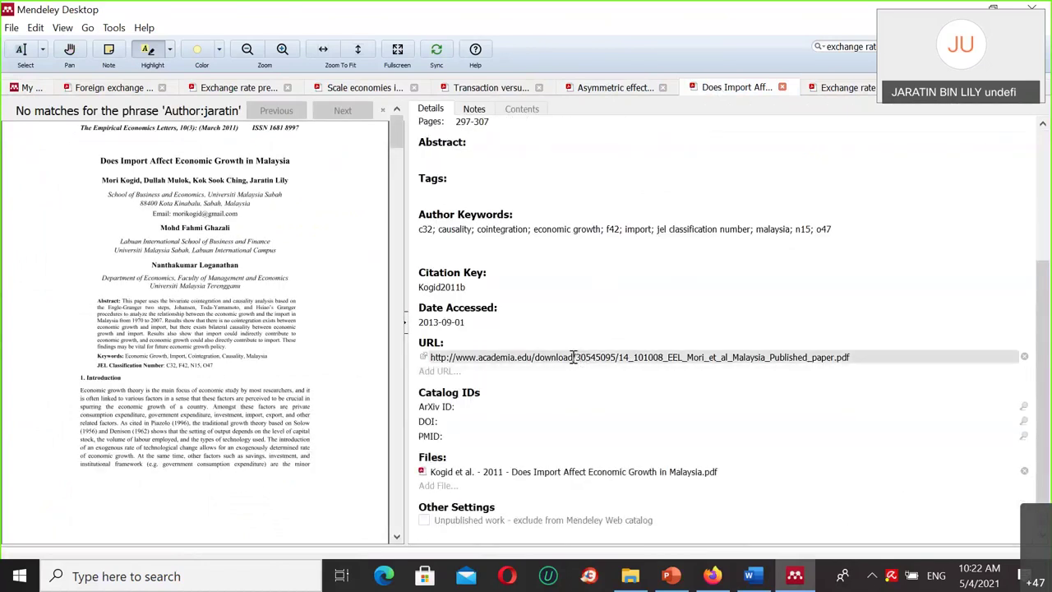
pyautogui.click(1023, 358)
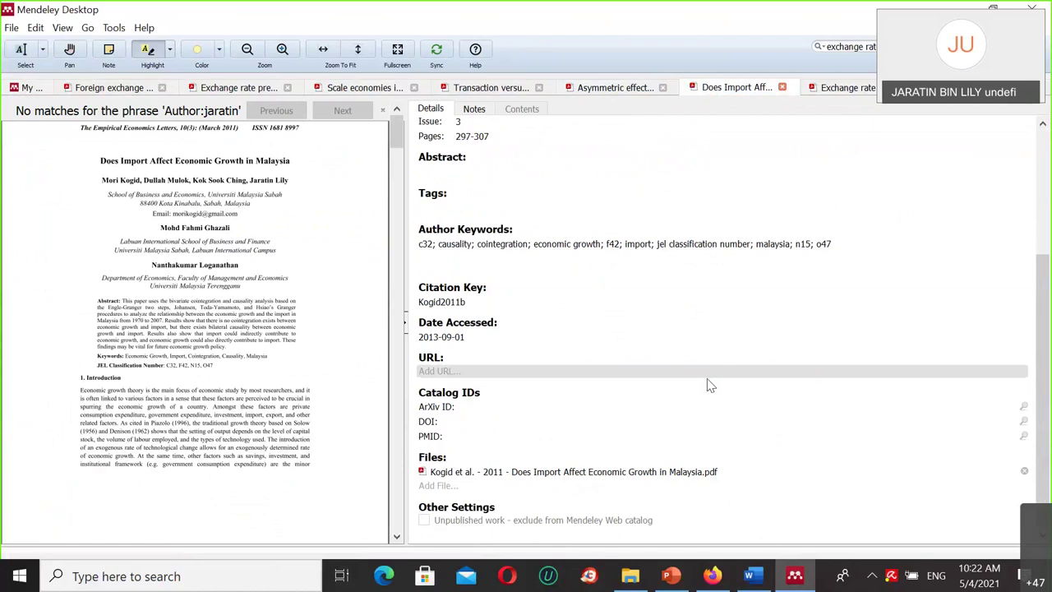
pyautogui.click(752, 579)
pyautogui.click(257, 83)
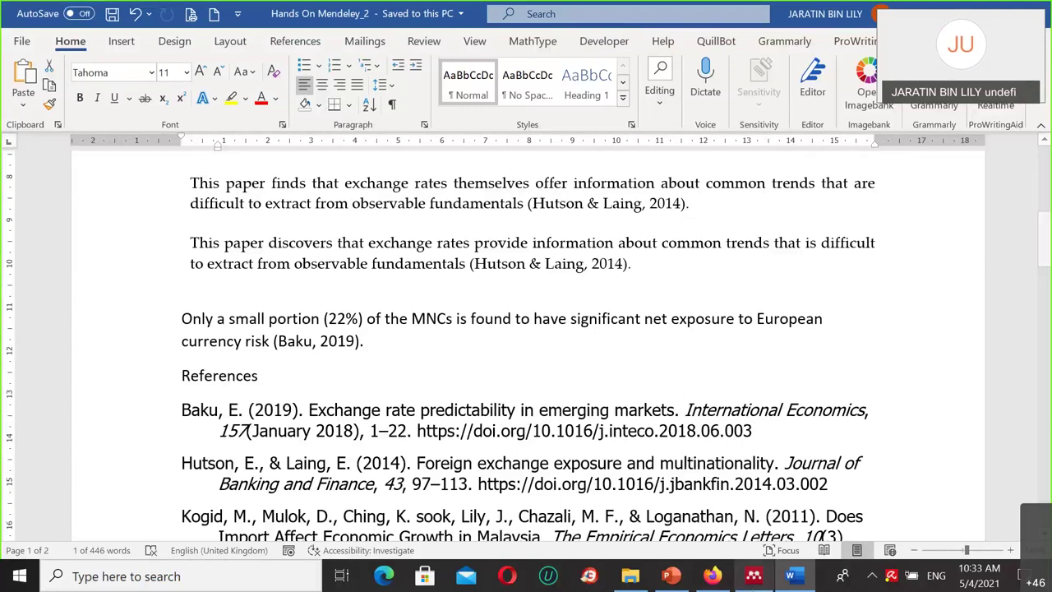
# Step: Switch to Mendeley Desktop and open the full citation styles manager
pyautogui.click(754, 577)
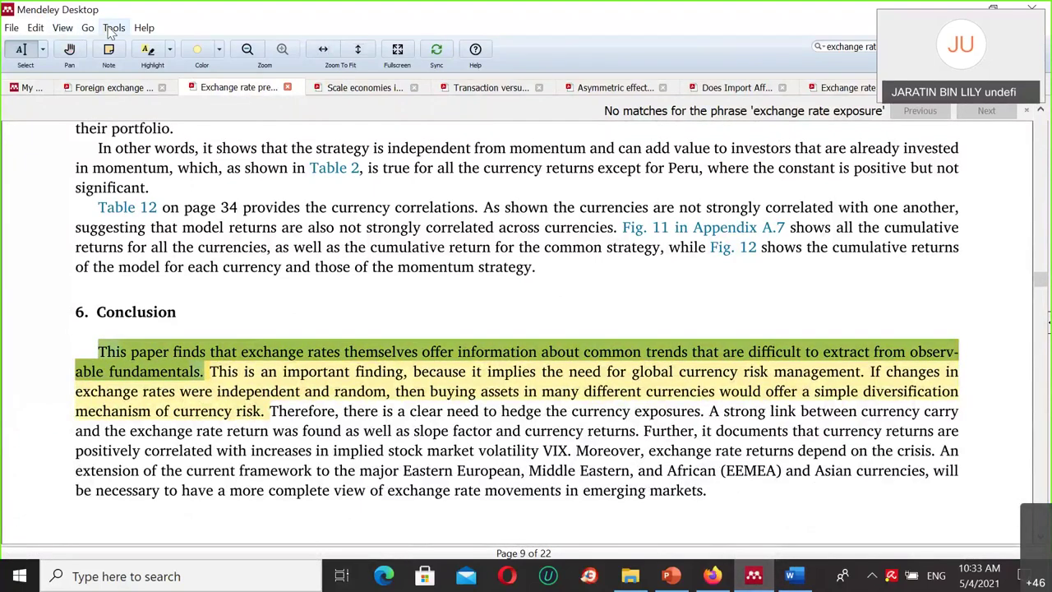
pyautogui.click(112, 29)
pyautogui.moveTo(90, 31)
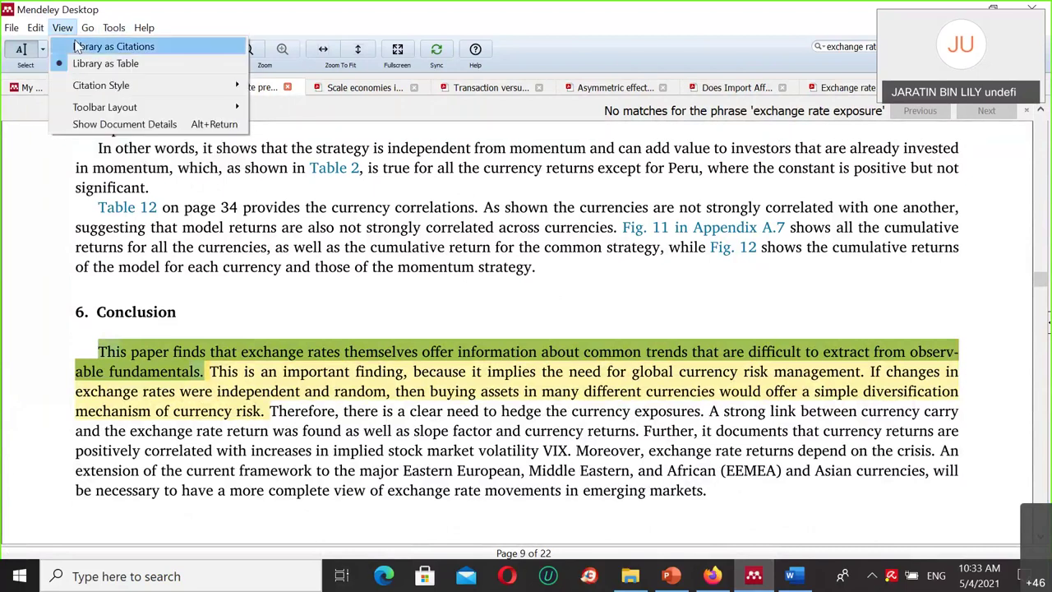
pyautogui.moveTo(111, 90)
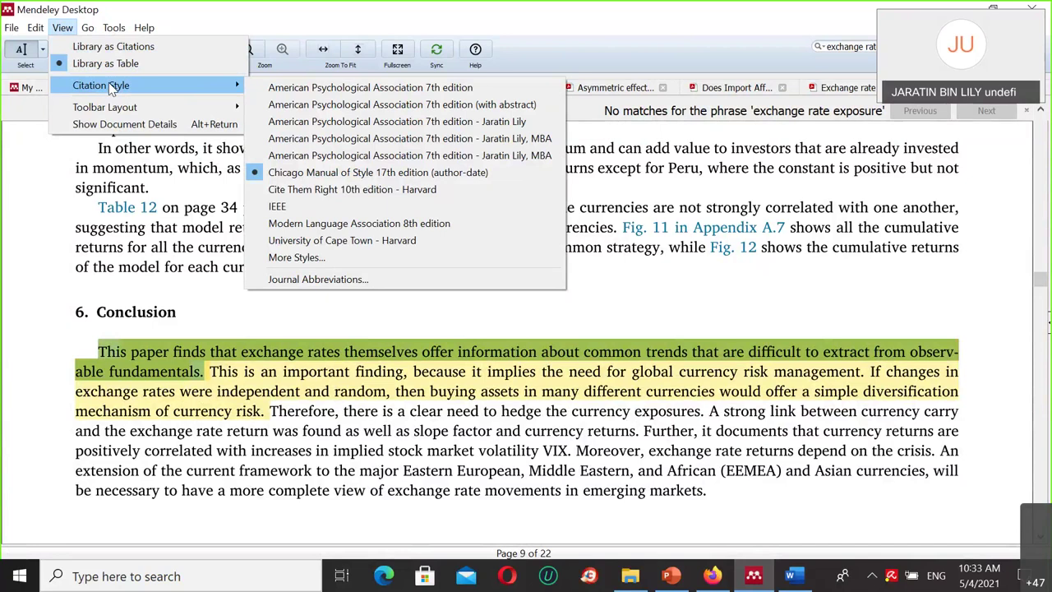
pyautogui.click(300, 257)
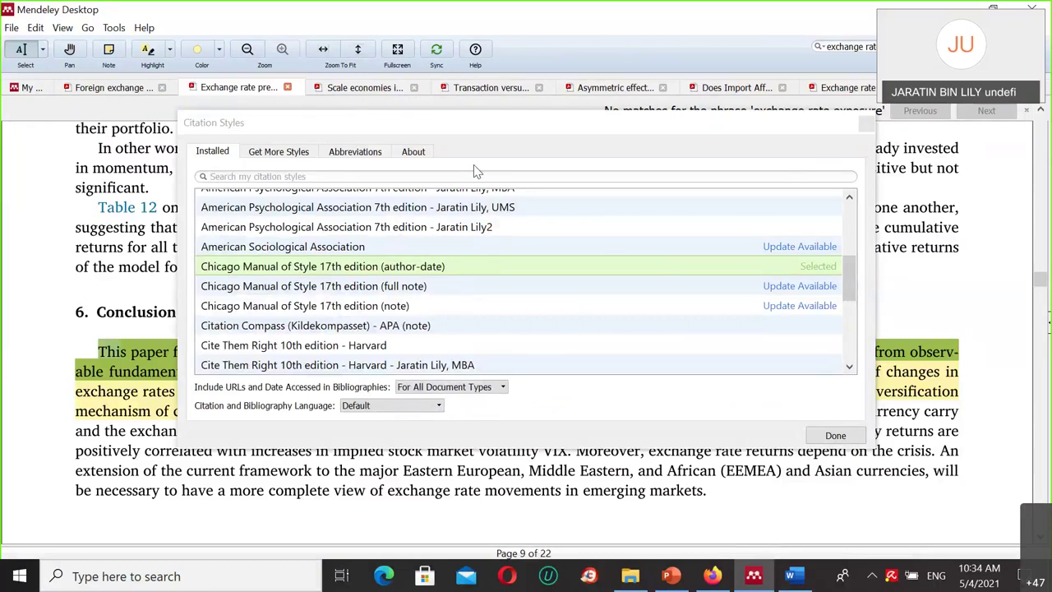
# Step: Search the downloadable citation styles for "journal" and install the Academy of Management Journal style
pyautogui.click(297, 156)
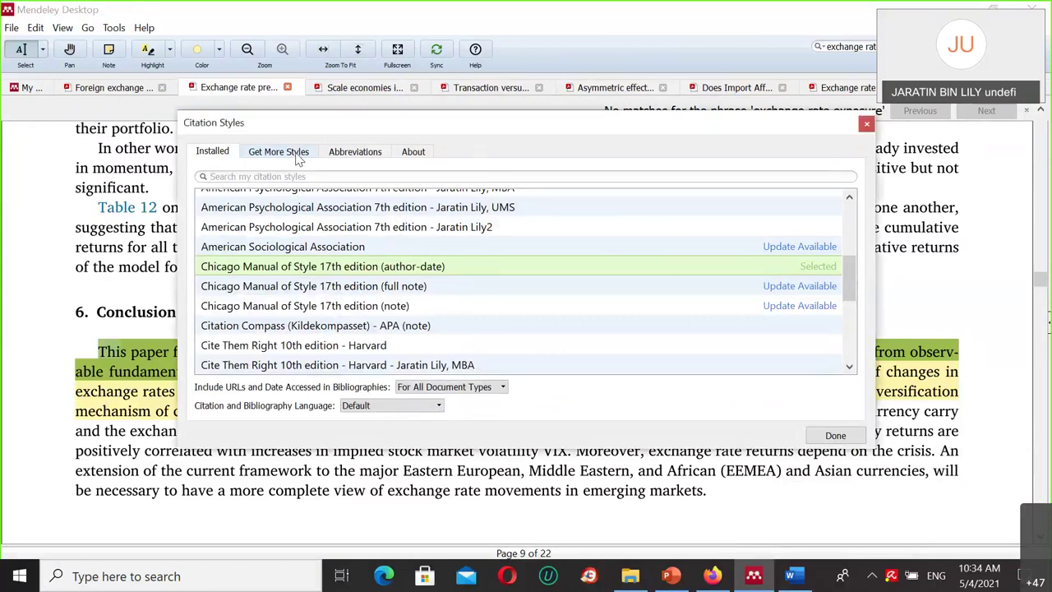
pyautogui.write('jpur')
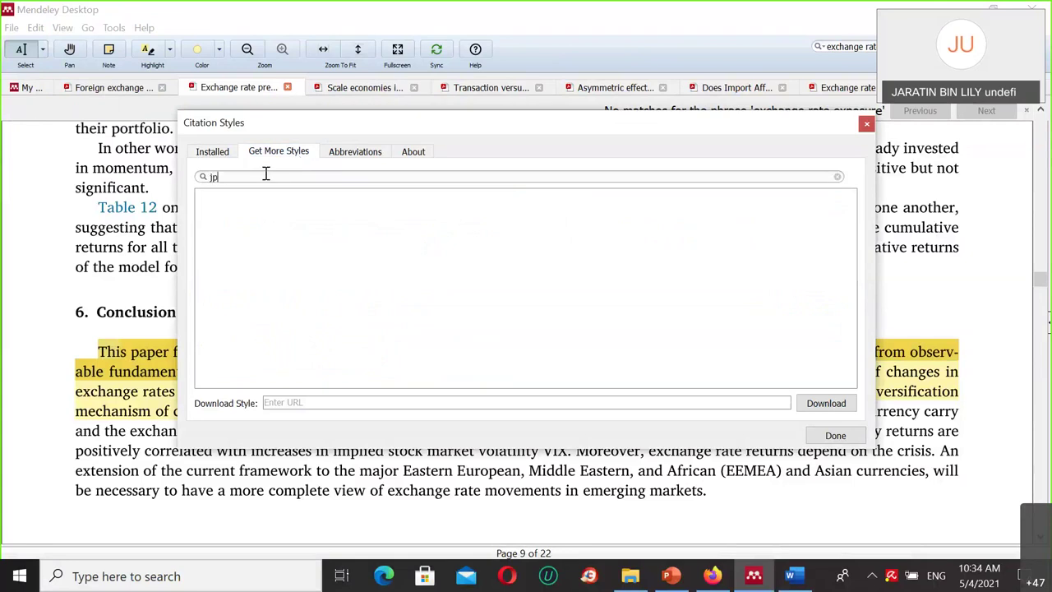
pyautogui.press('BackSpace')
pyautogui.press('BackSpace')
pyautogui.press('BackSpace')
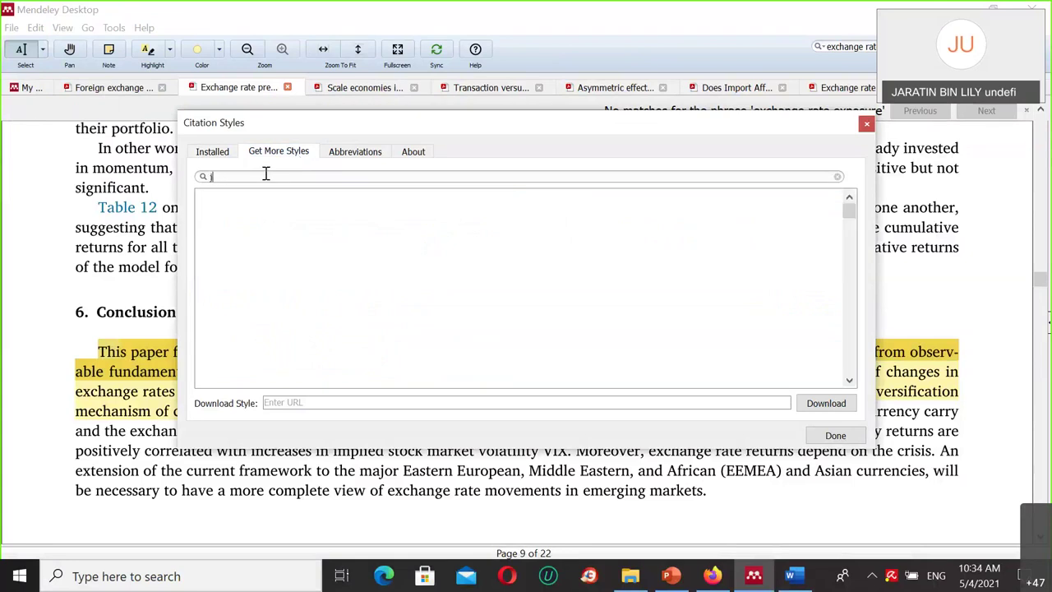
pyautogui.write('ournal')
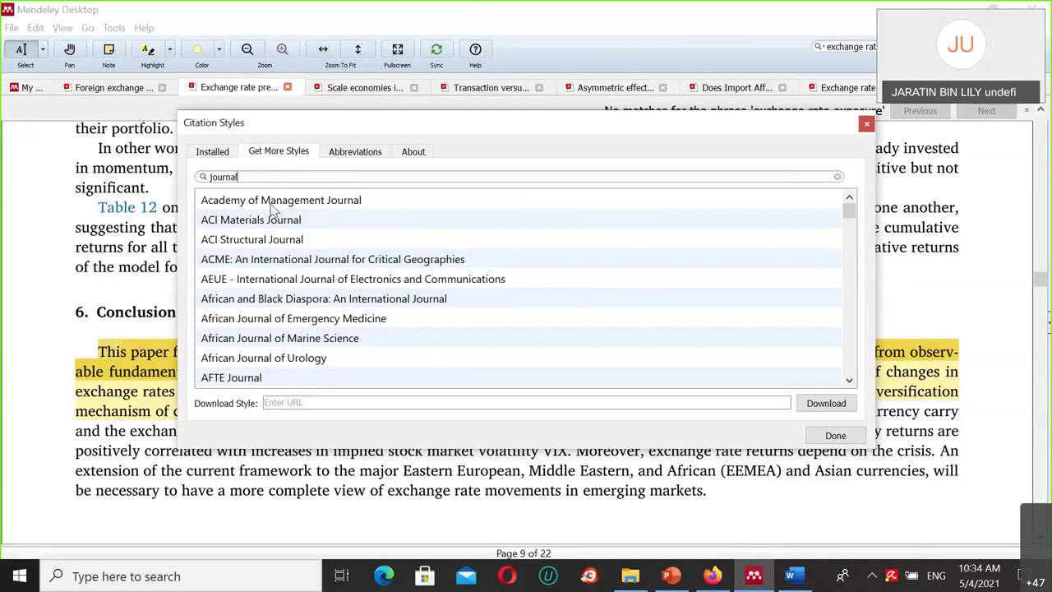
pyautogui.click(273, 205)
pyautogui.click(802, 212)
pyautogui.click(833, 437)
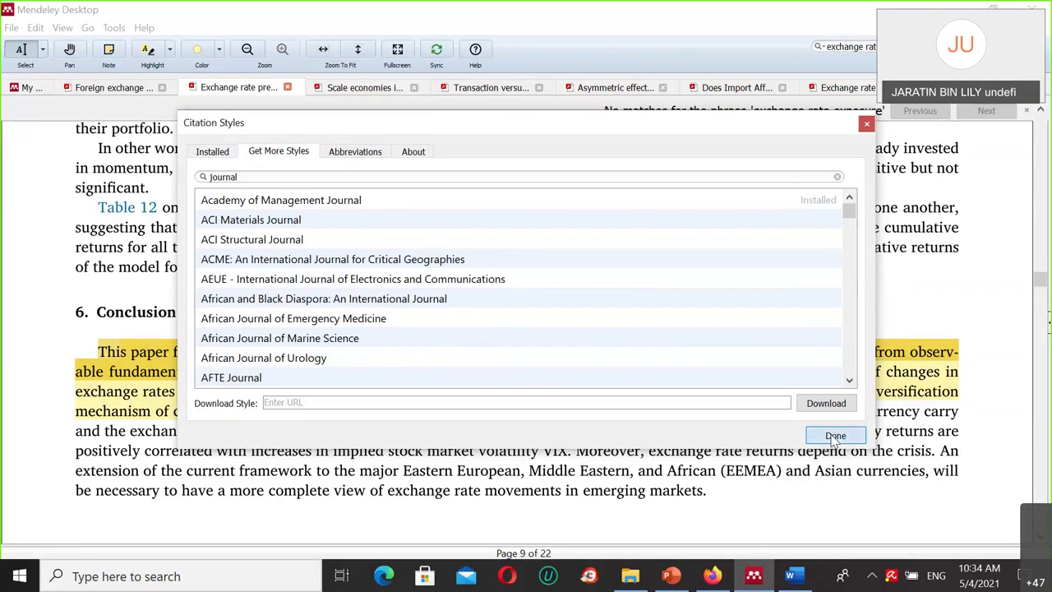
# Step: Switch back to Word and open the full list of Mendeley citation styles for the document
pyautogui.click(793, 576)
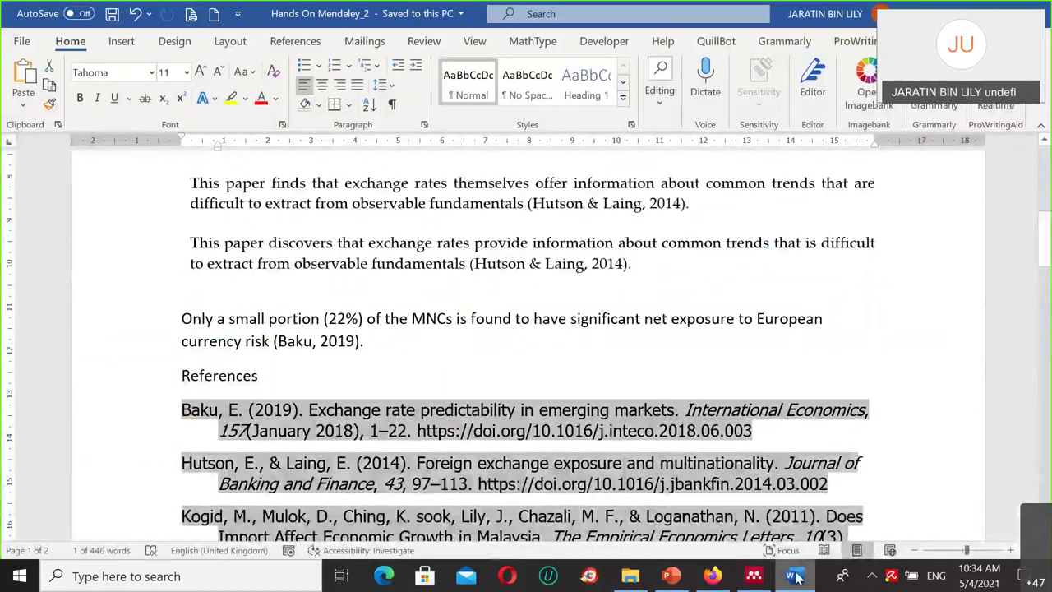
pyautogui.scroll(3, 226, 168)
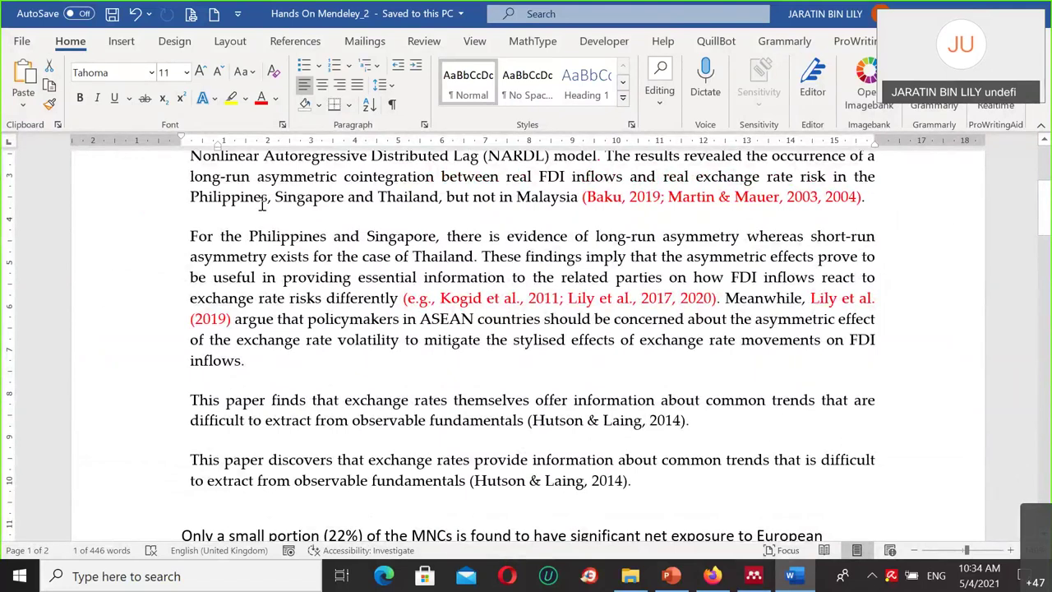
pyautogui.scroll(3, 261, 204)
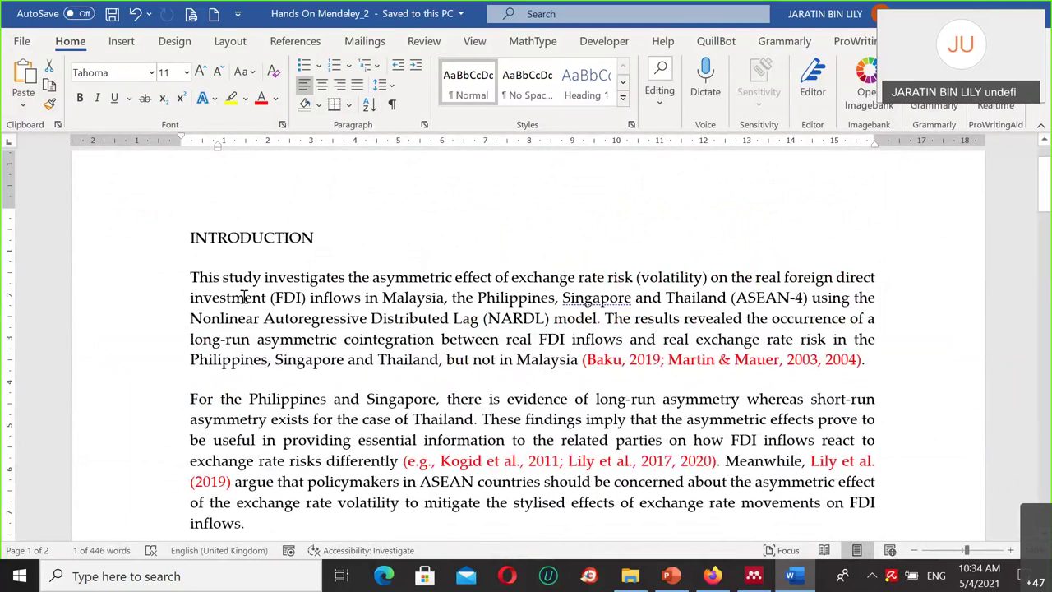
pyautogui.scroll(2, 281, 181)
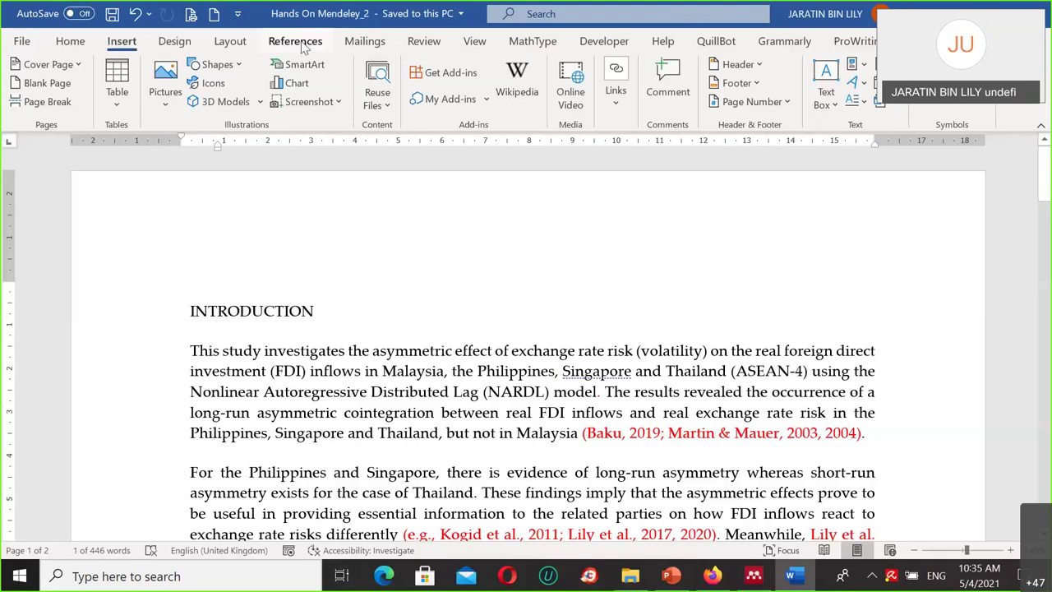
pyautogui.click(302, 45)
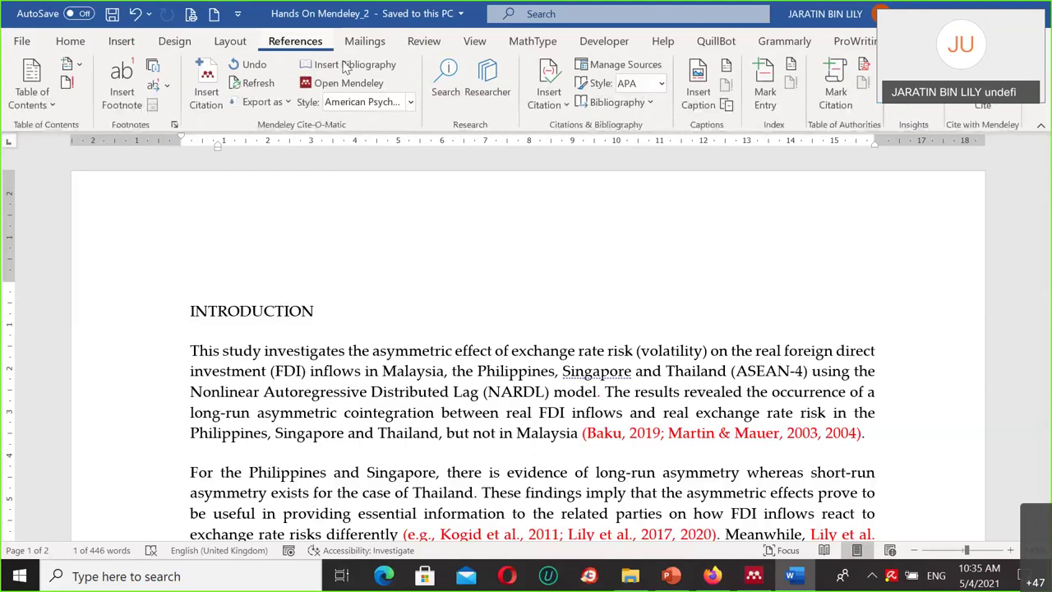
pyautogui.click(410, 102)
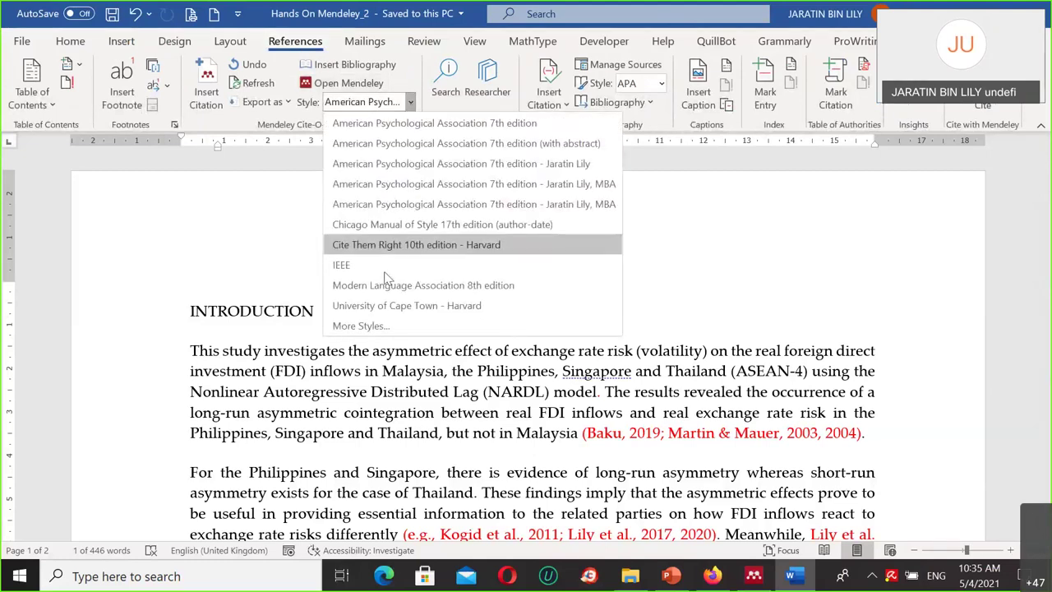
pyautogui.click(382, 325)
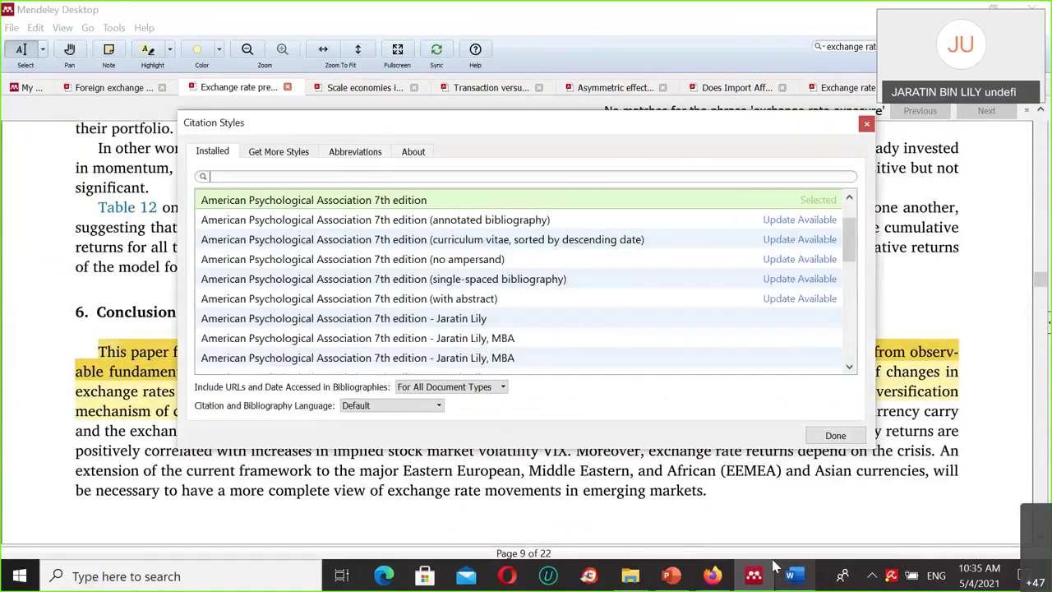
pyautogui.write('asia')
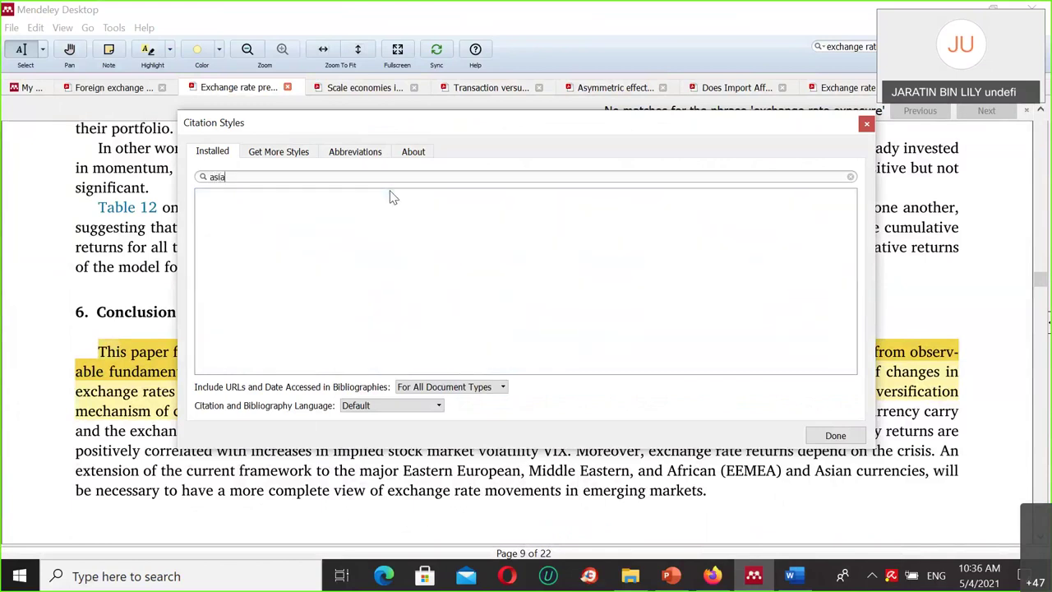
pyautogui.press('BackSpace')
pyautogui.press('BackSpace')
pyautogui.press('BackSpace')
pyautogui.press('BackSpace')
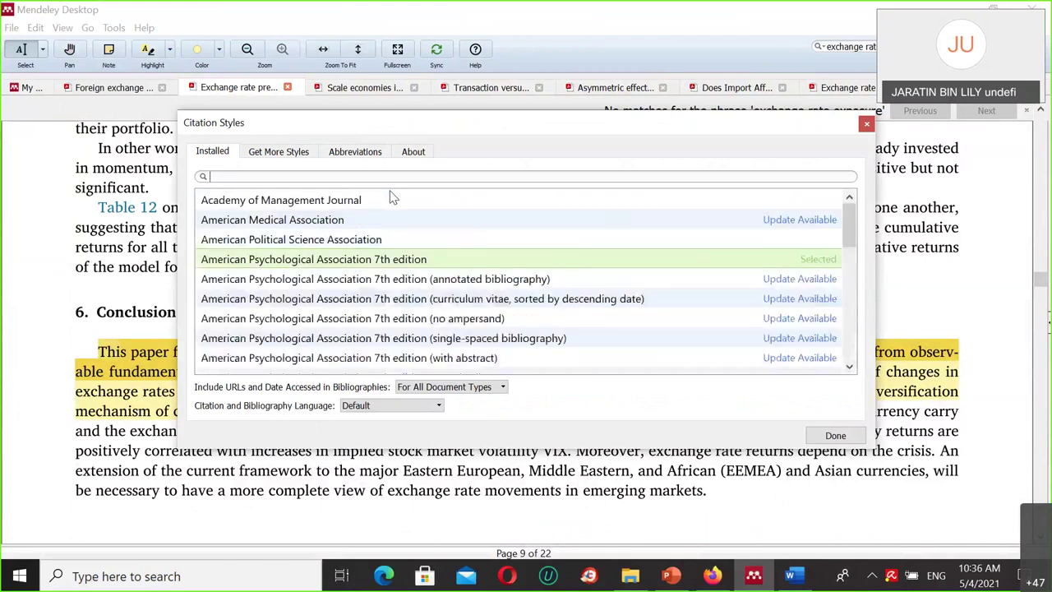
# Step: Apply the installed Academy of Management Journal style to the document's citations and bibliography
pyautogui.click(345, 207)
pyautogui.click(795, 212)
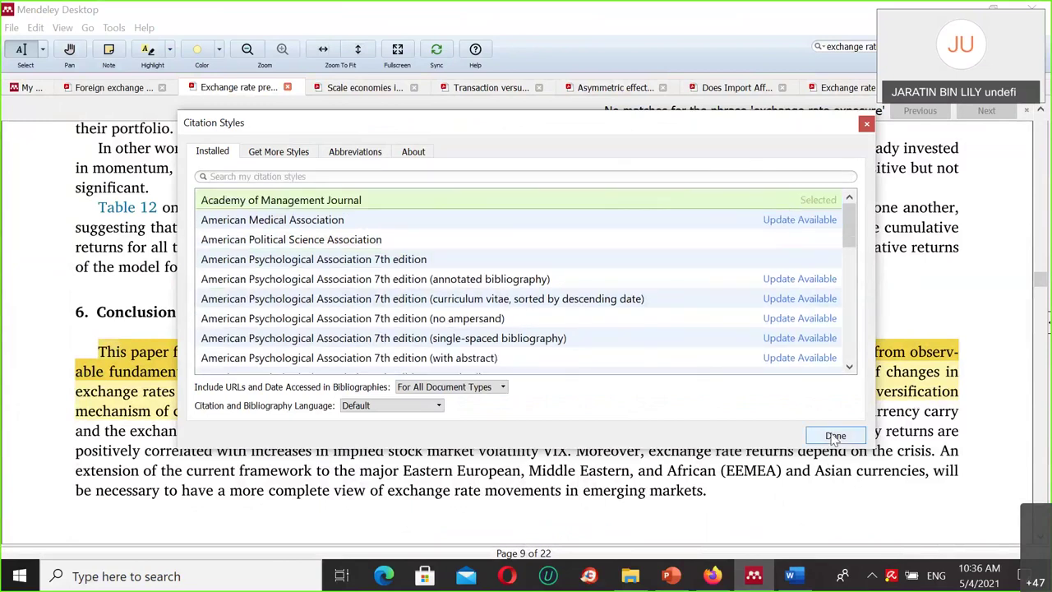
pyautogui.click(834, 436)
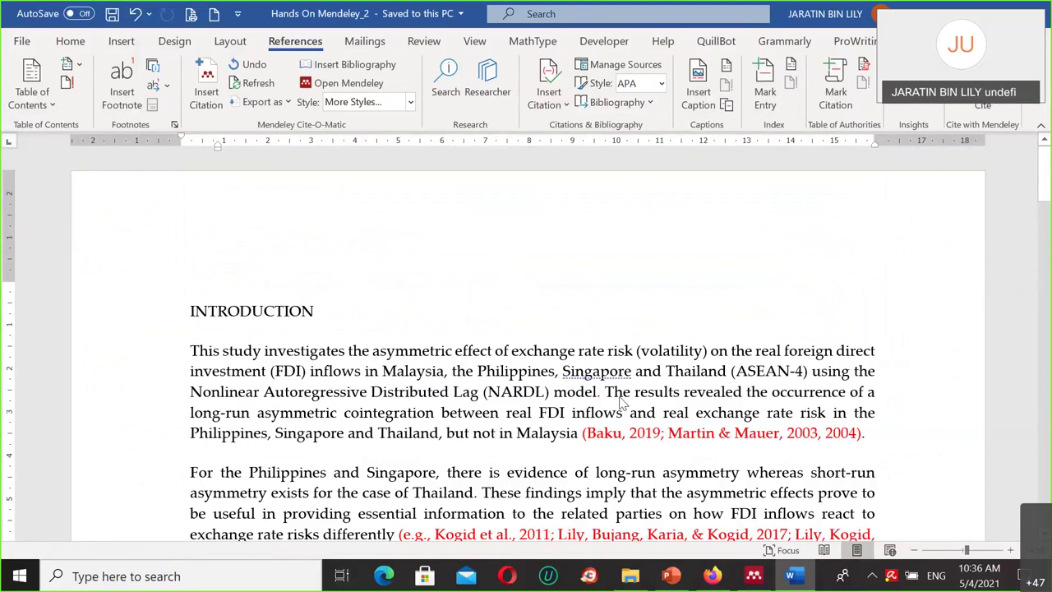
# Step: Examine how the in-text citations and the reference list are formatted in the Academy of Management Journal style
pyautogui.scroll(-4, 621, 397)
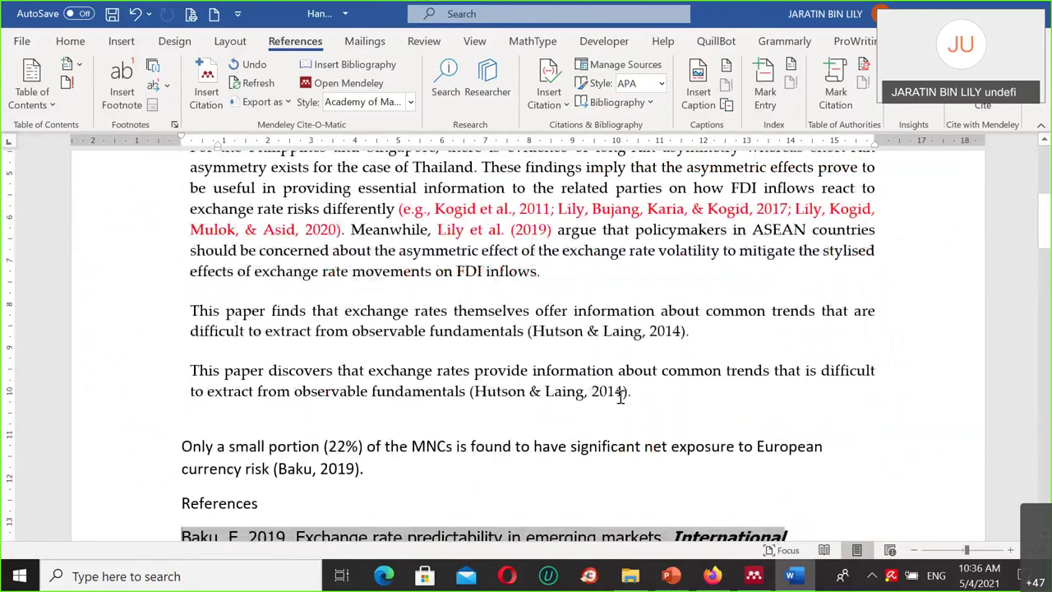
pyautogui.scroll(-1, 620, 397)
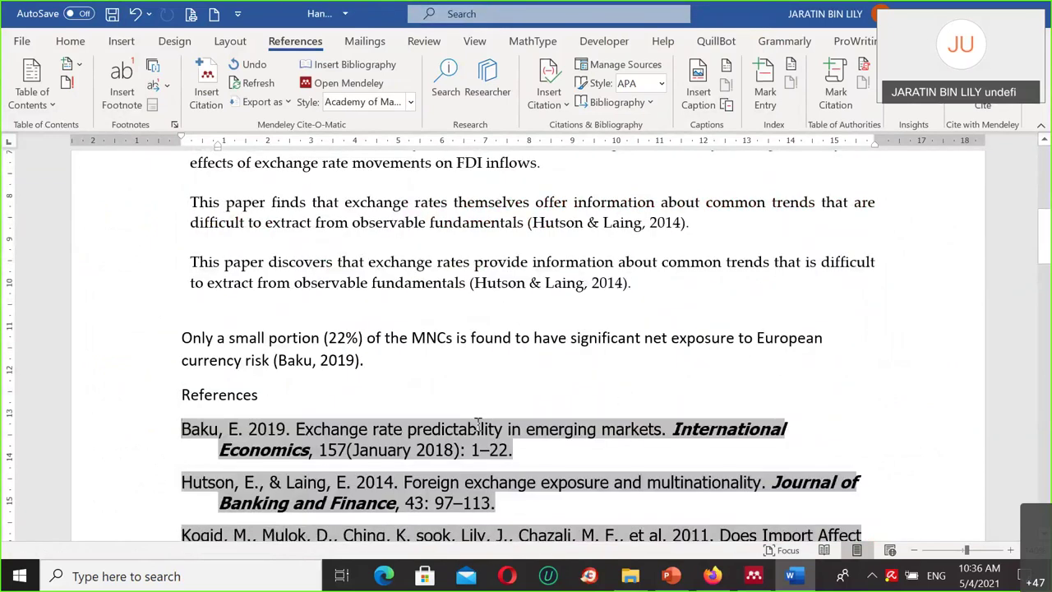
pyautogui.scroll(-1, 479, 420)
pyautogui.scroll(-1, 479, 420)
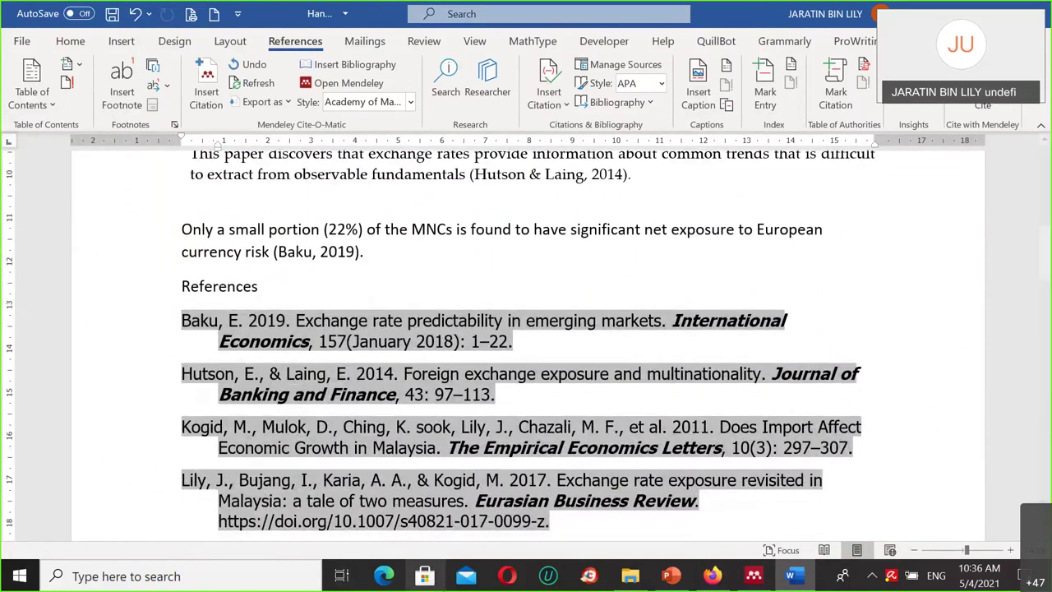
pyautogui.click(466, 576)
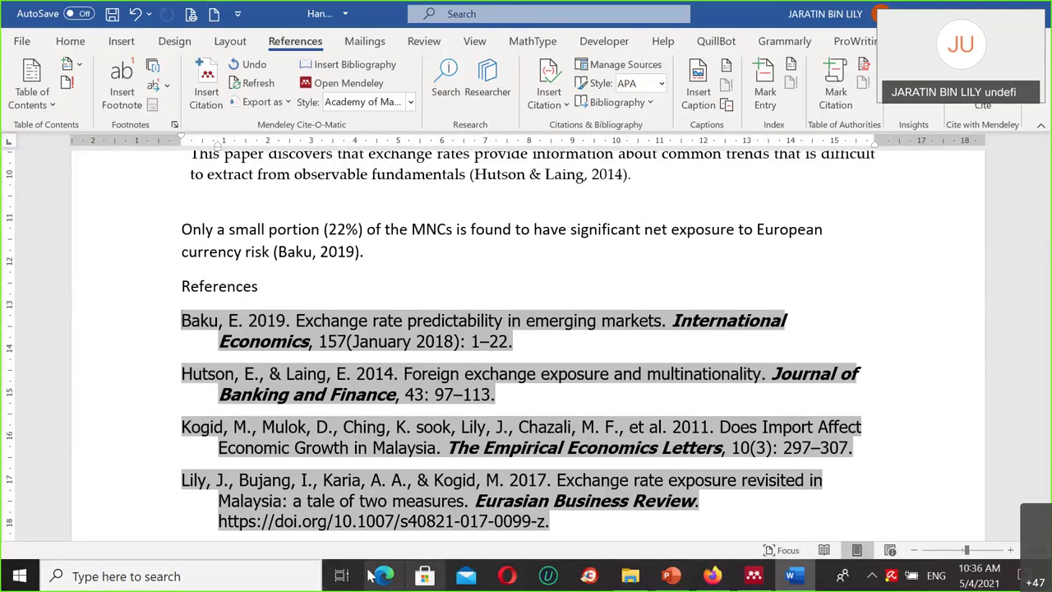
pyautogui.scroll(2, 287, 400)
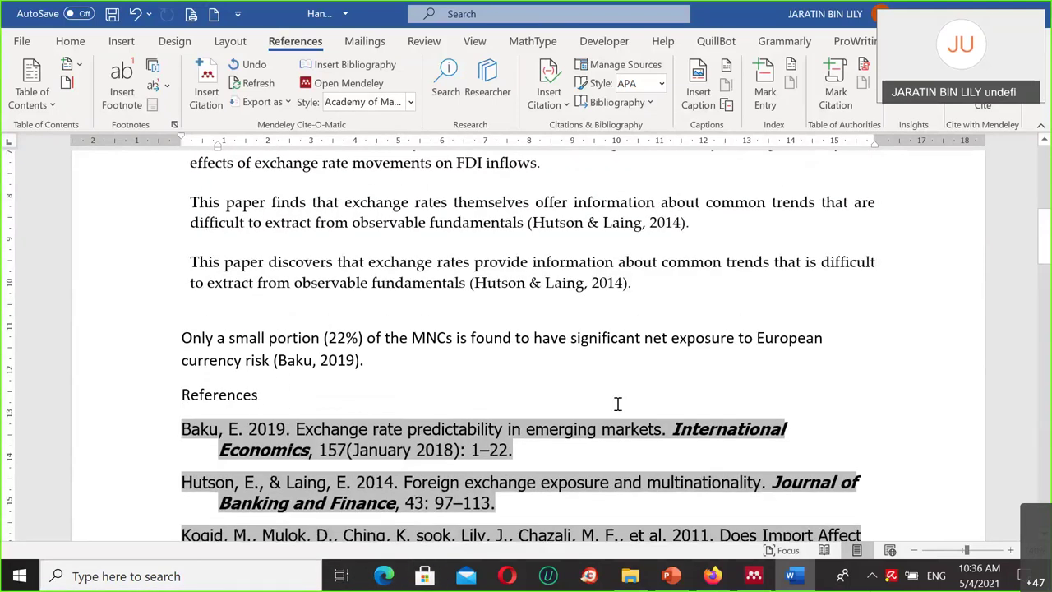
pyautogui.click(211, 105)
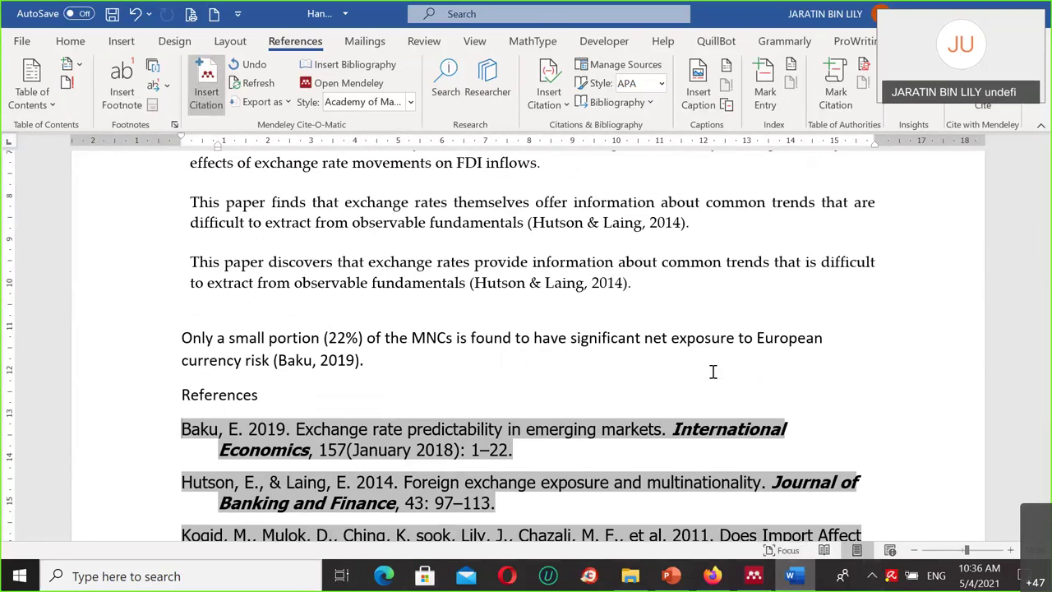
# Step: Switch to Mendeley Desktop, close all open papers except "Oil Price Pass-Through", and return to My Library
pyautogui.click(754, 576)
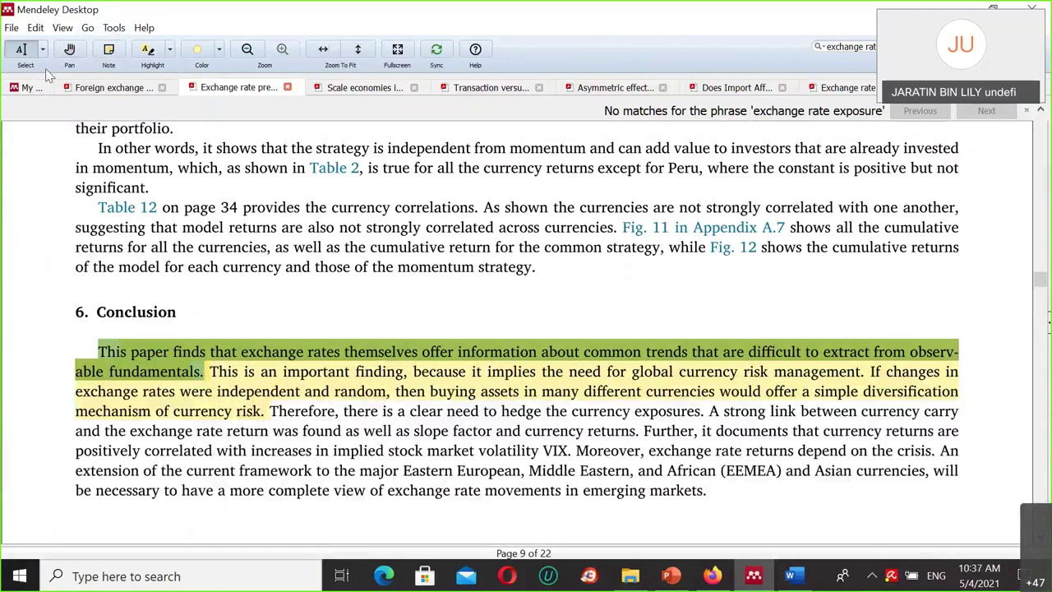
pyautogui.click(163, 88)
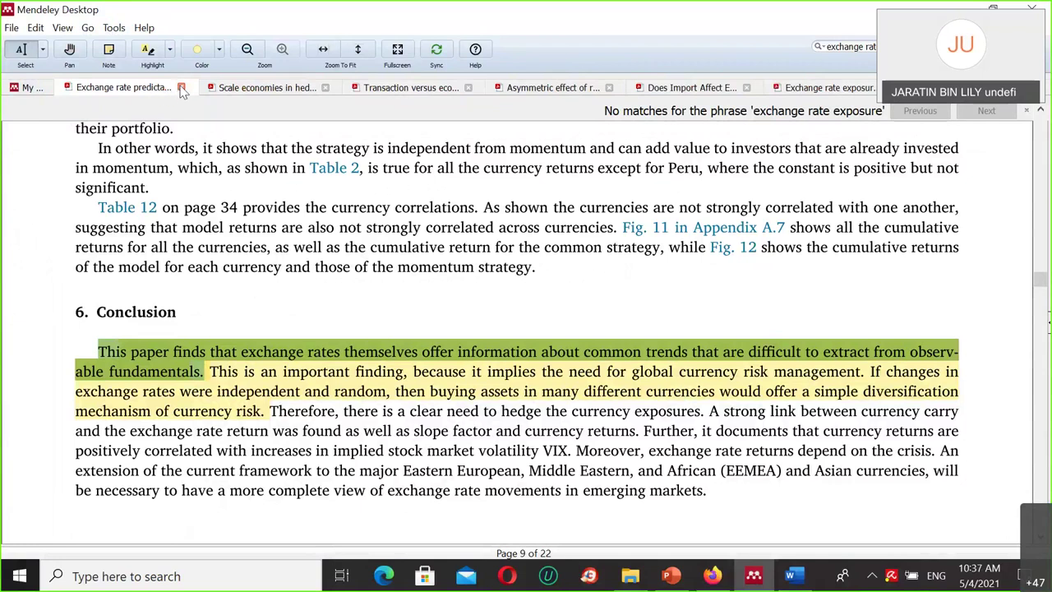
pyautogui.click(181, 87)
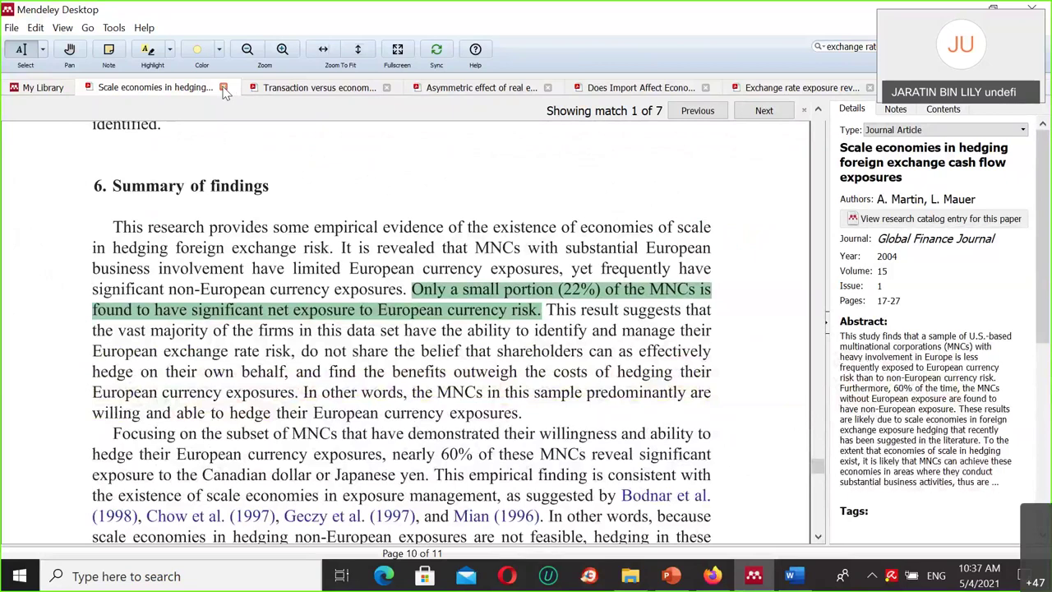
pyautogui.click(223, 87)
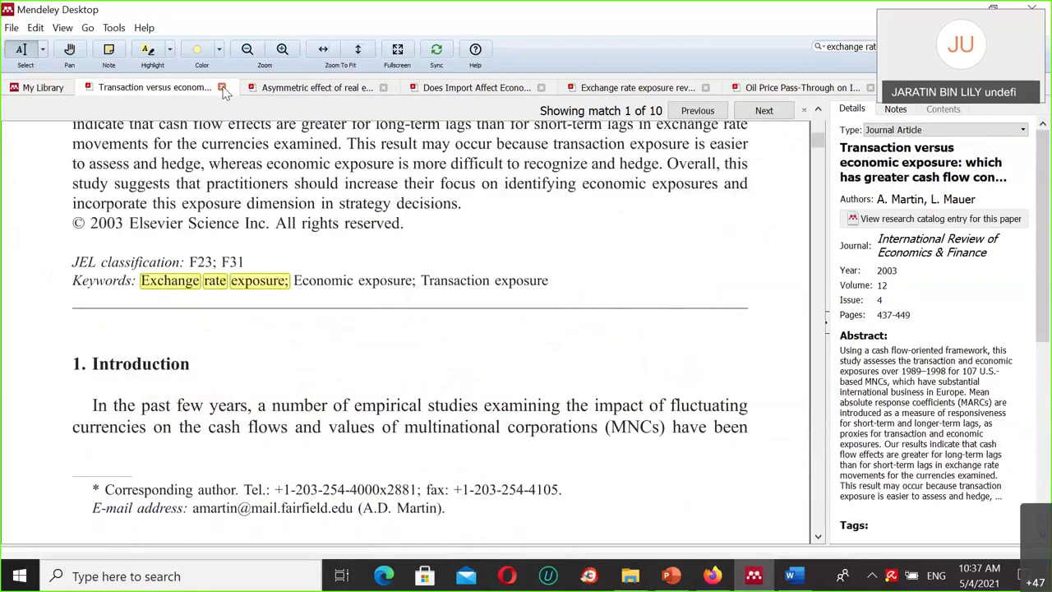
pyautogui.click(222, 87)
pyautogui.click(221, 87)
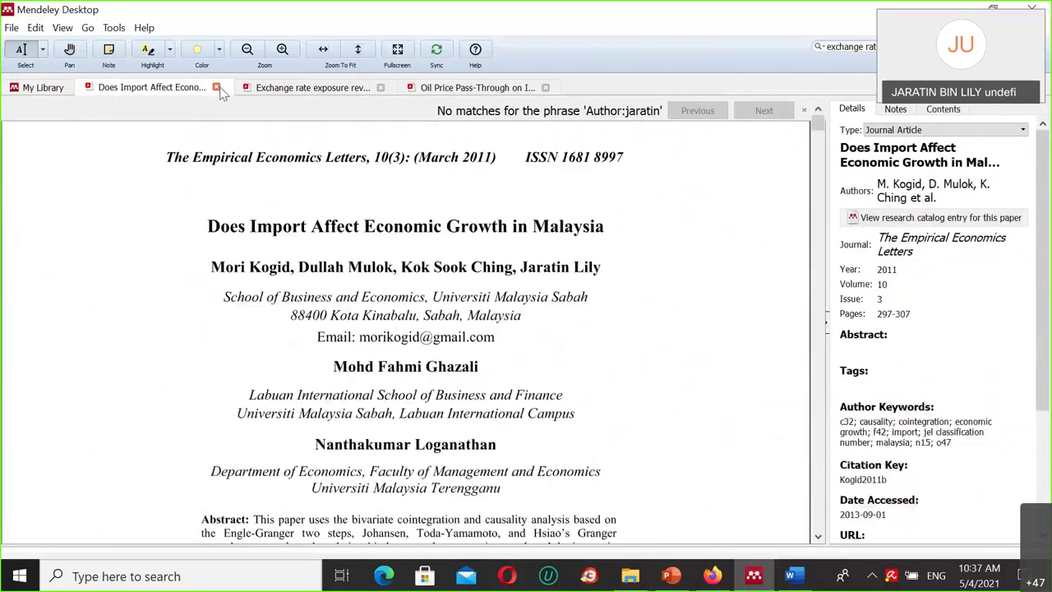
pyautogui.click(220, 87)
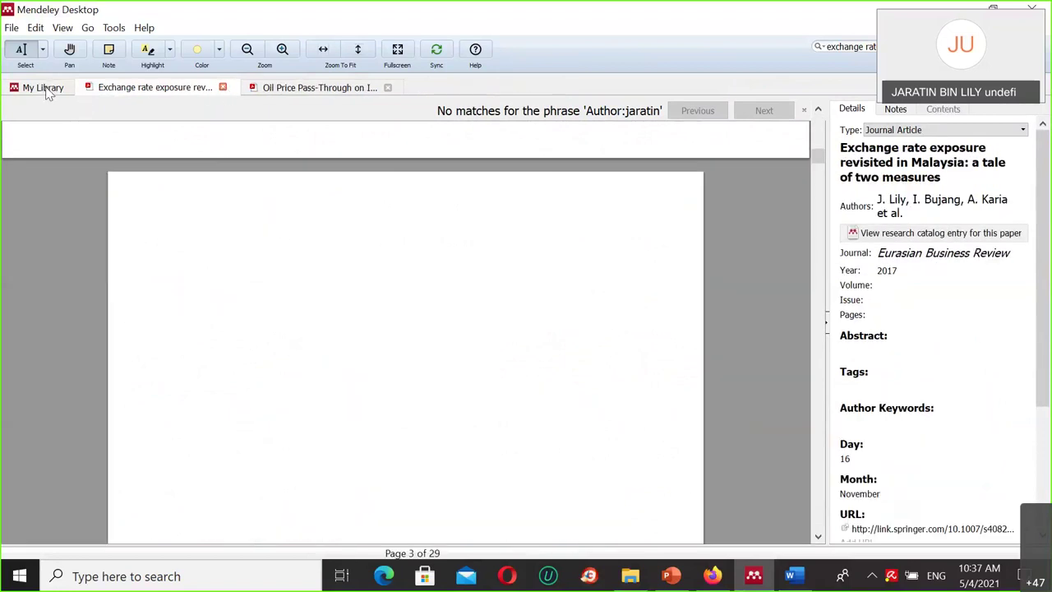
pyautogui.hotkey('ctrl', 'w')
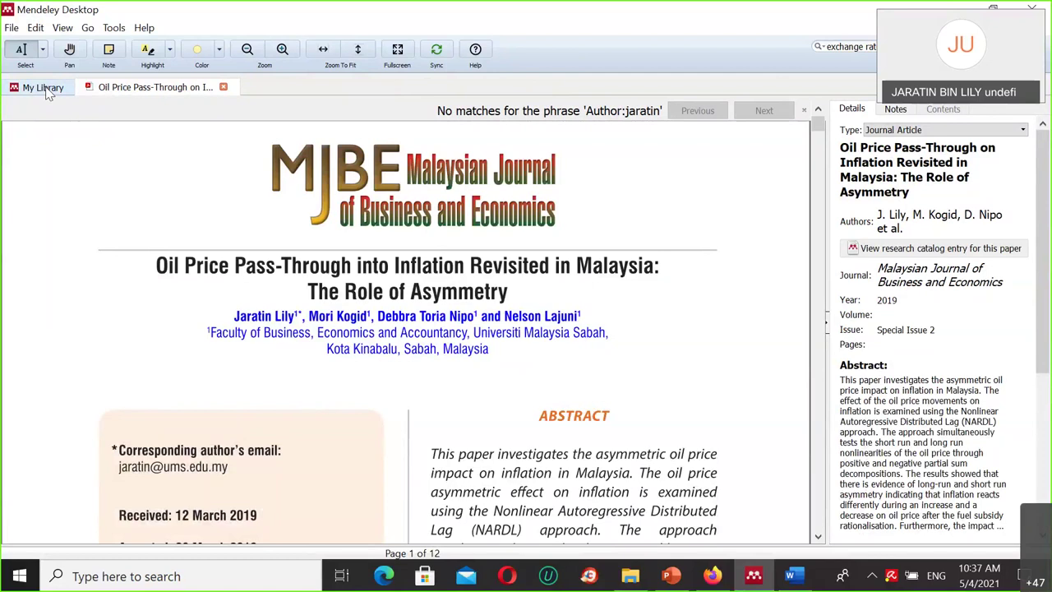
pyautogui.click(45, 89)
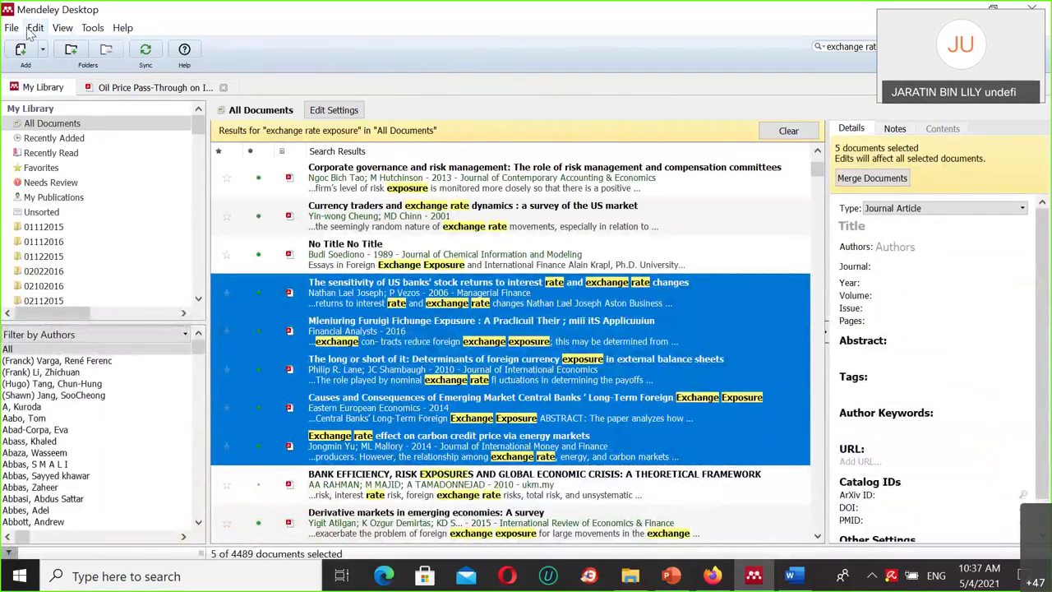
# Step: Open the installed American Psychological Association 7th edition style for editing from Mendeley's full list of citation styles
pyautogui.click(89, 29)
pyautogui.moveTo(62, 28)
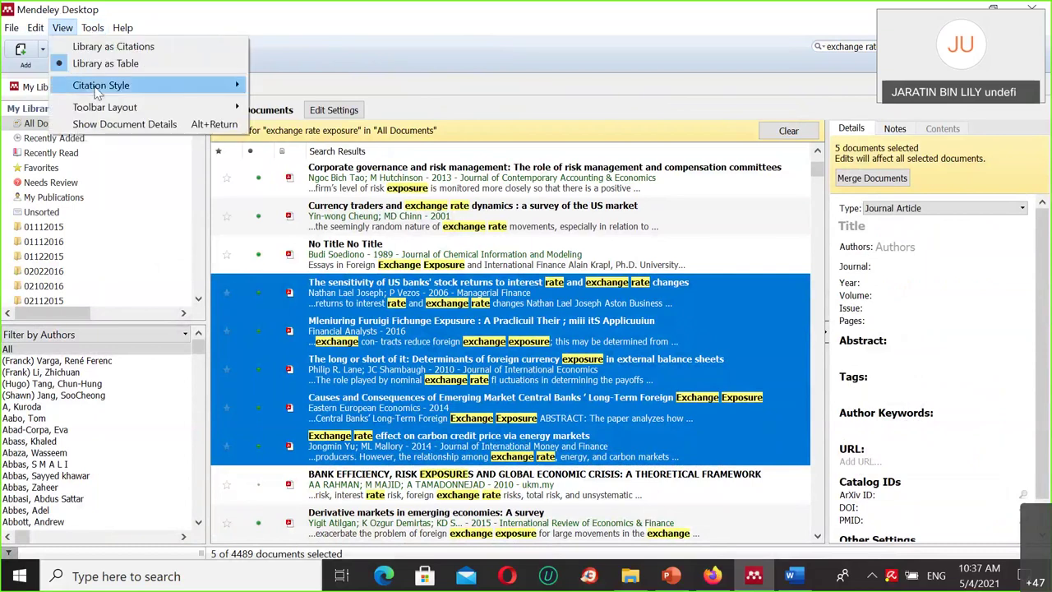
pyautogui.moveTo(101, 84)
pyautogui.click(354, 189)
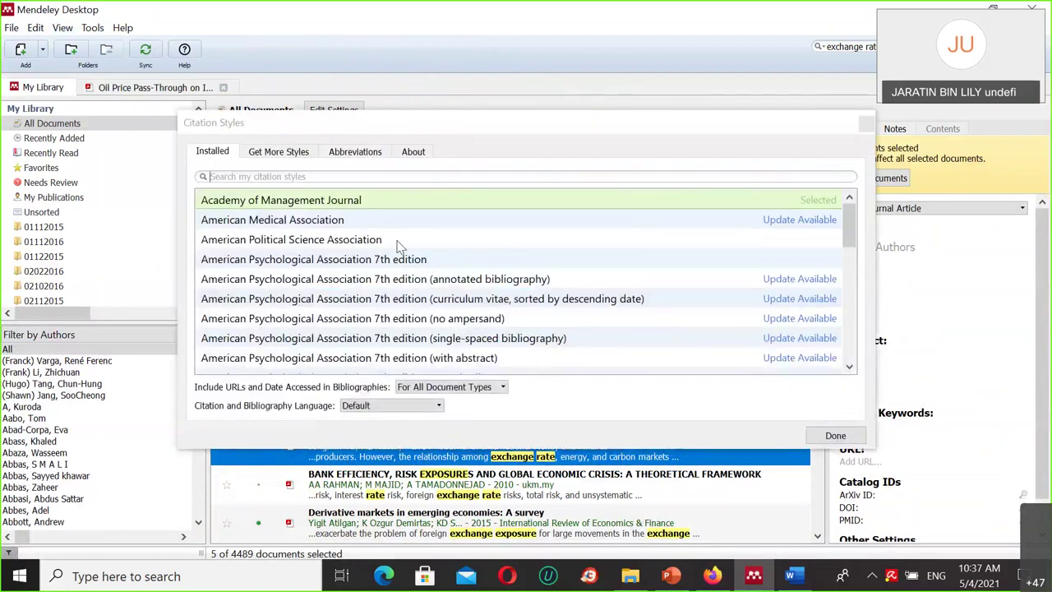
pyautogui.click(424, 260)
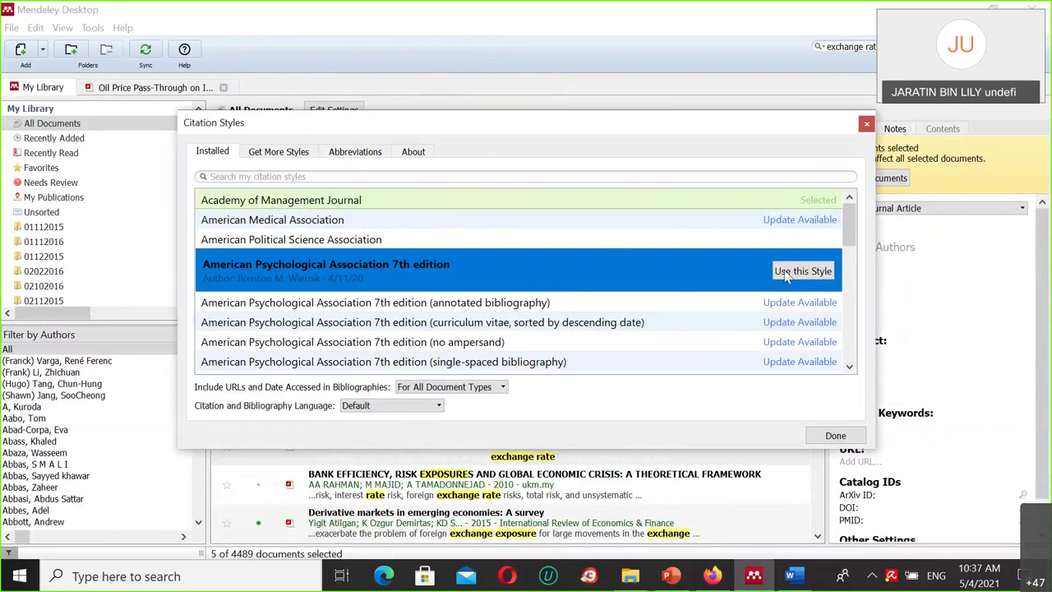
pyautogui.rightClick(532, 270)
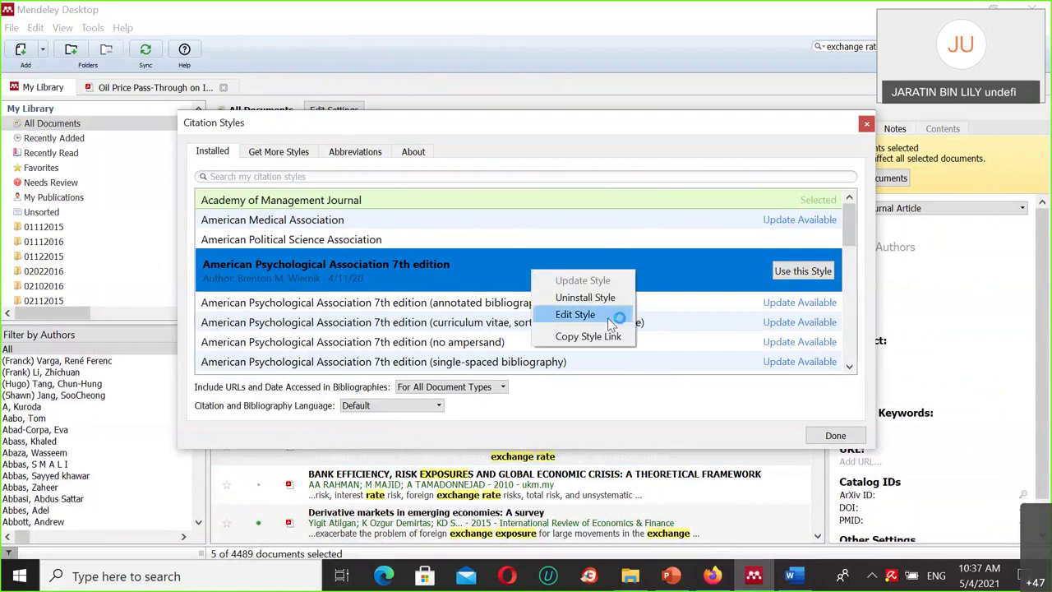
pyautogui.click(576, 315)
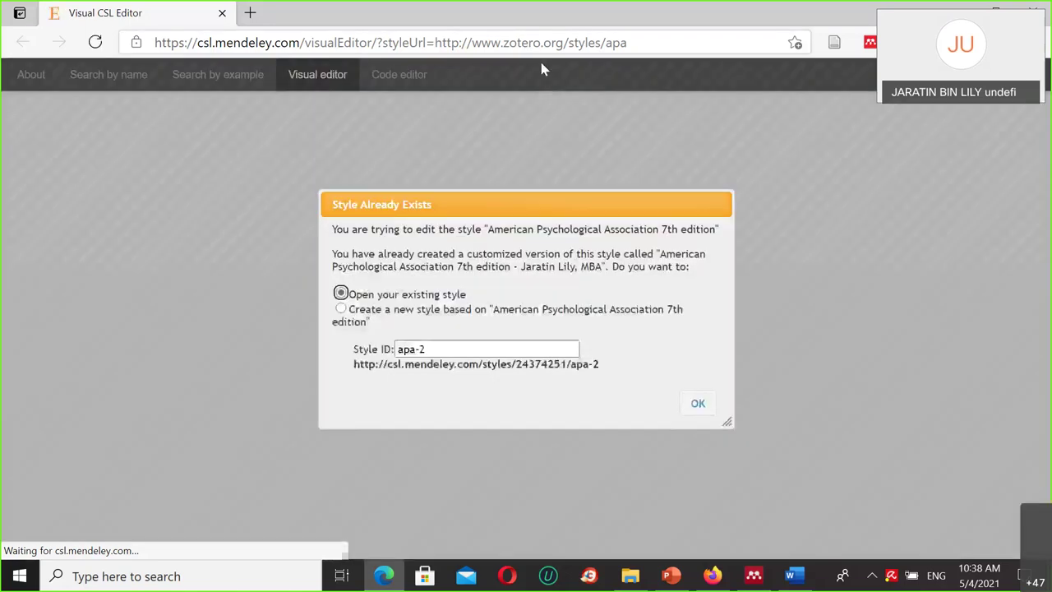
# Step: Create a new style based on American Psychological Association 7th edition with the style ID apa-2
pyautogui.click(342, 310)
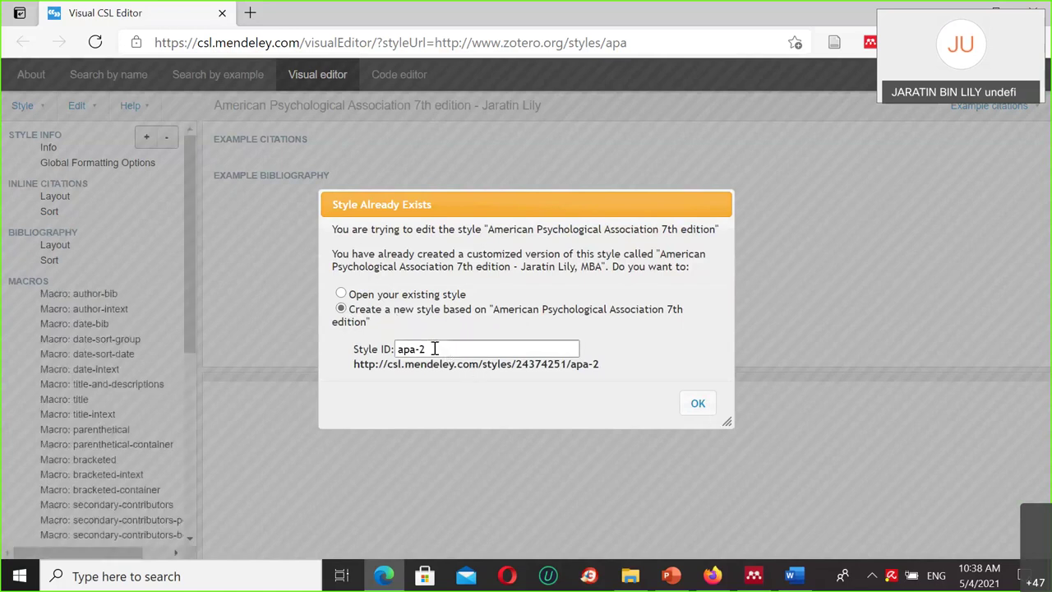
pyautogui.click(434, 348)
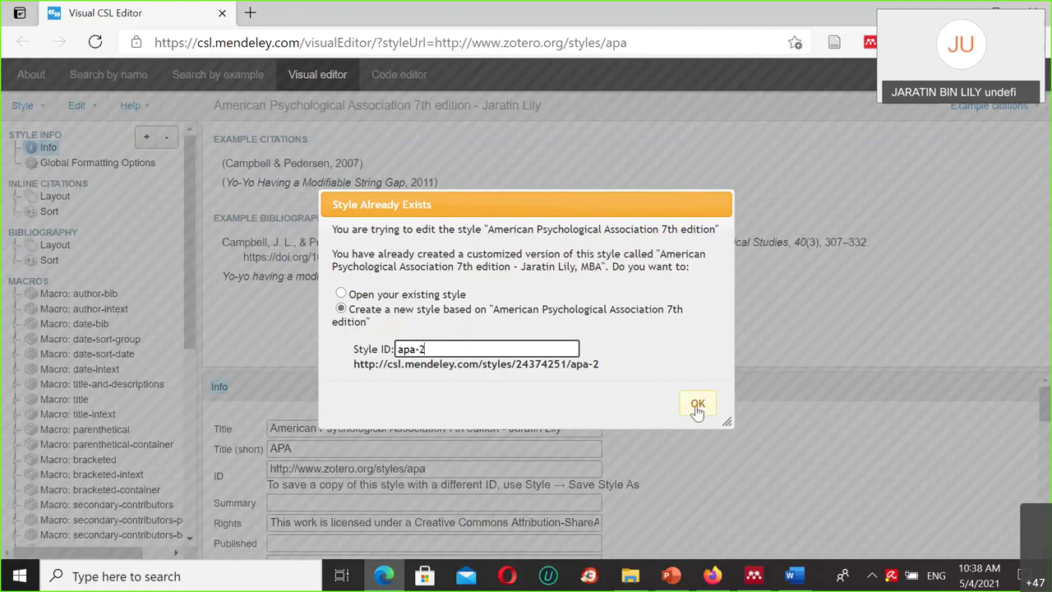
pyautogui.click(697, 406)
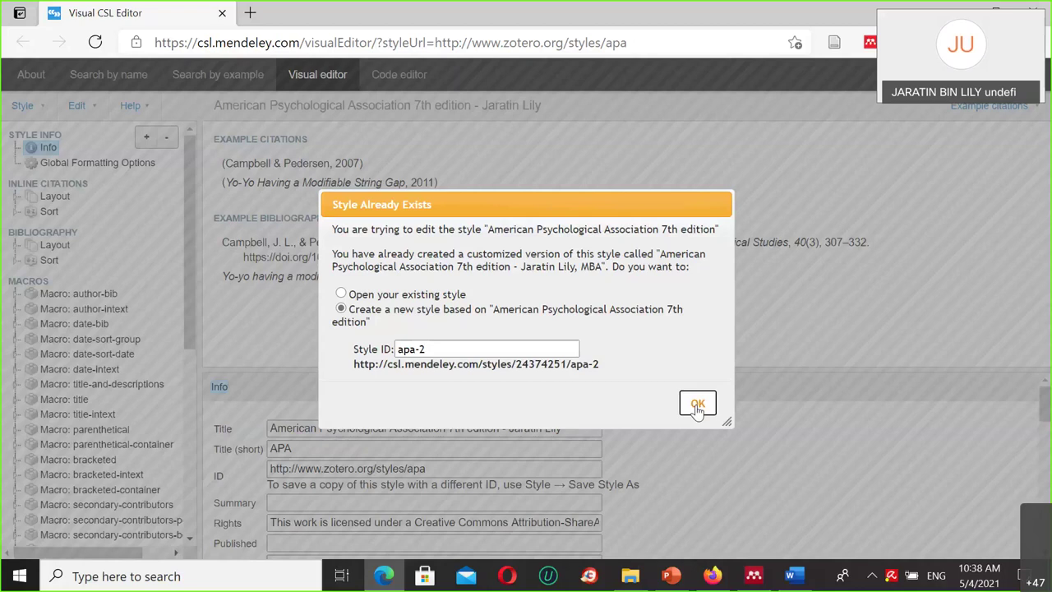
pyautogui.click(697, 406)
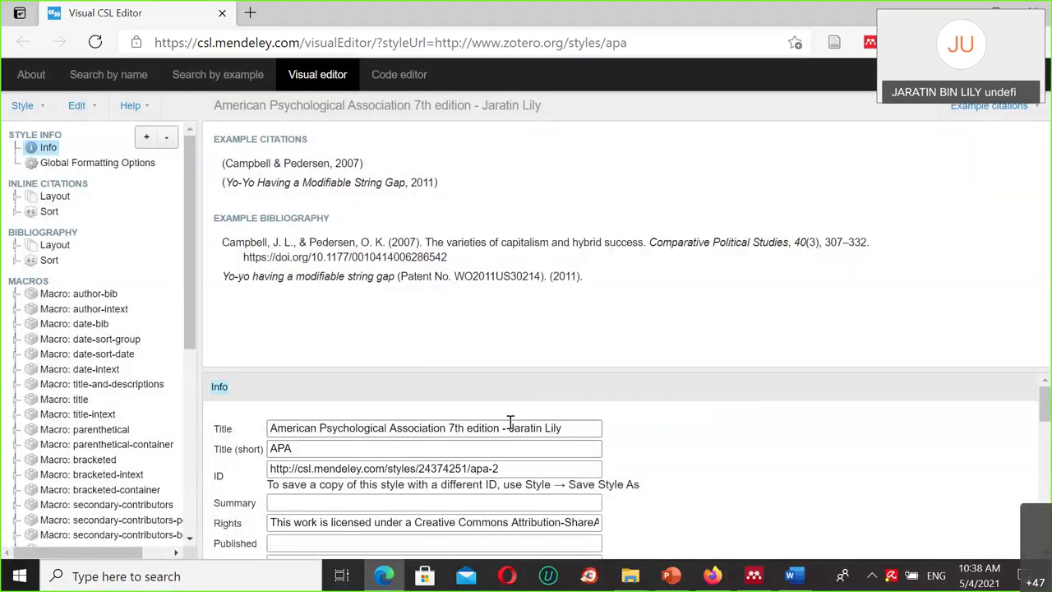
# Step: Shorten the author's name at the end of the new style's title to the first initial joined to the surname
pyautogui.click(573, 429)
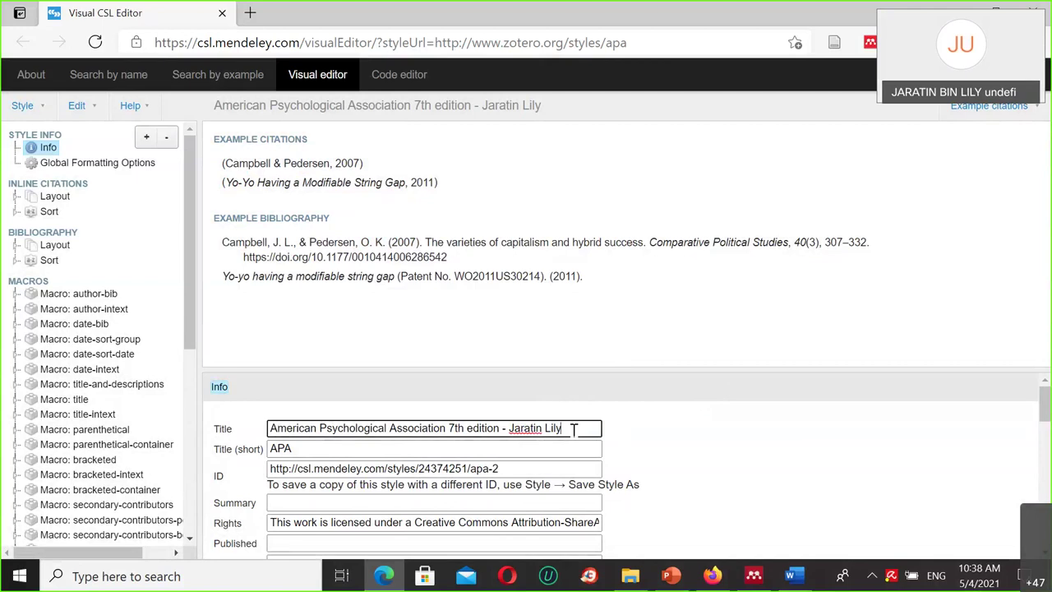
pyautogui.press('BackSpace')
pyautogui.press('BackSpace')
pyautogui.press('BackSpace')
pyautogui.press('BackSpace')
pyautogui.press('BackSpace')
pyautogui.press('BackSpace')
pyautogui.press('BackSpace')
pyautogui.press('BackSpace')
pyautogui.press('BackSpace')
pyautogui.press('BackSpace')
pyautogui.press('BackSpace')
pyautogui.write('L')
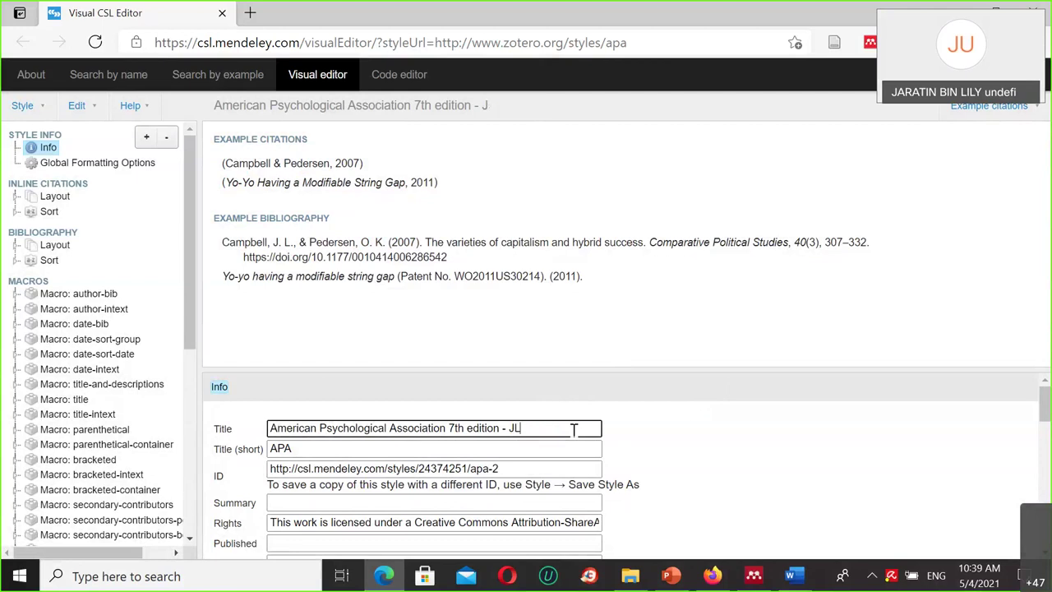
pyautogui.write('ily')
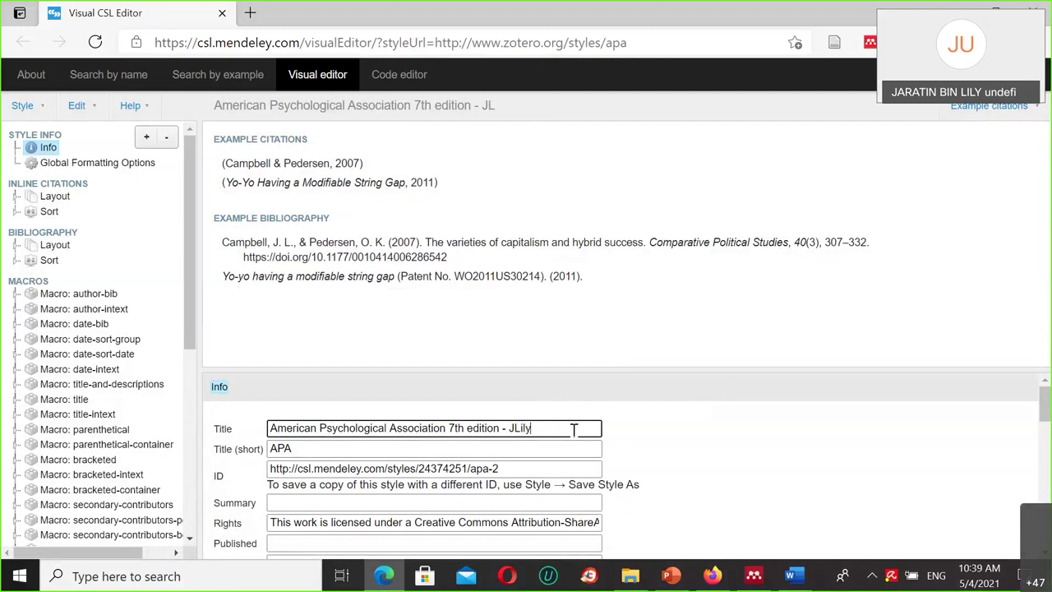